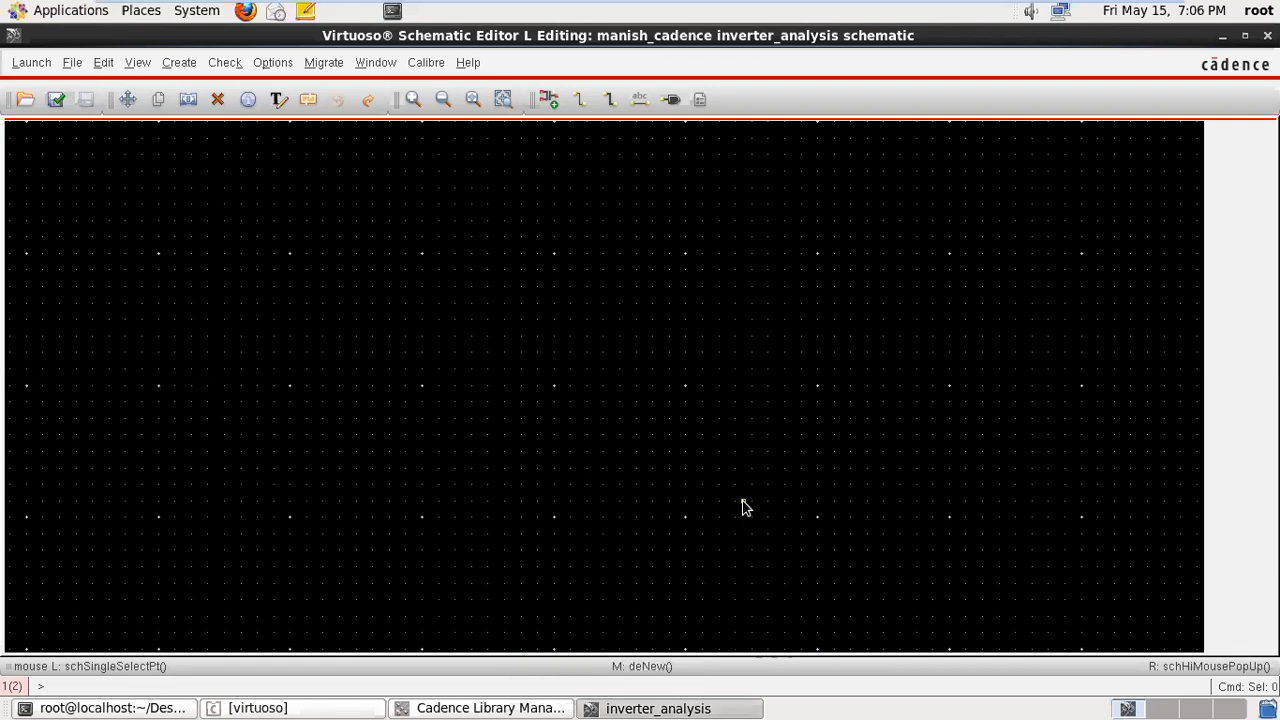
- Choose the symbol view of the nmos cell from the gpdk180 library as the instance to add
click(546, 100)
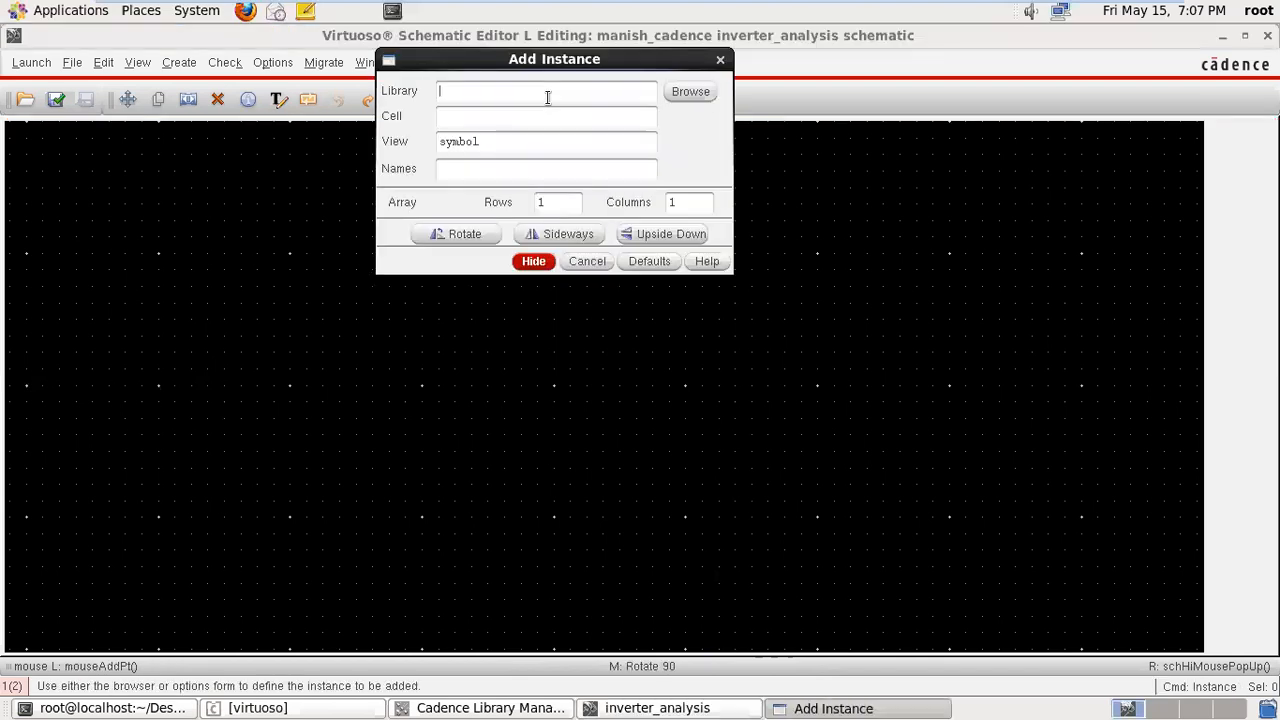
click(690, 93)
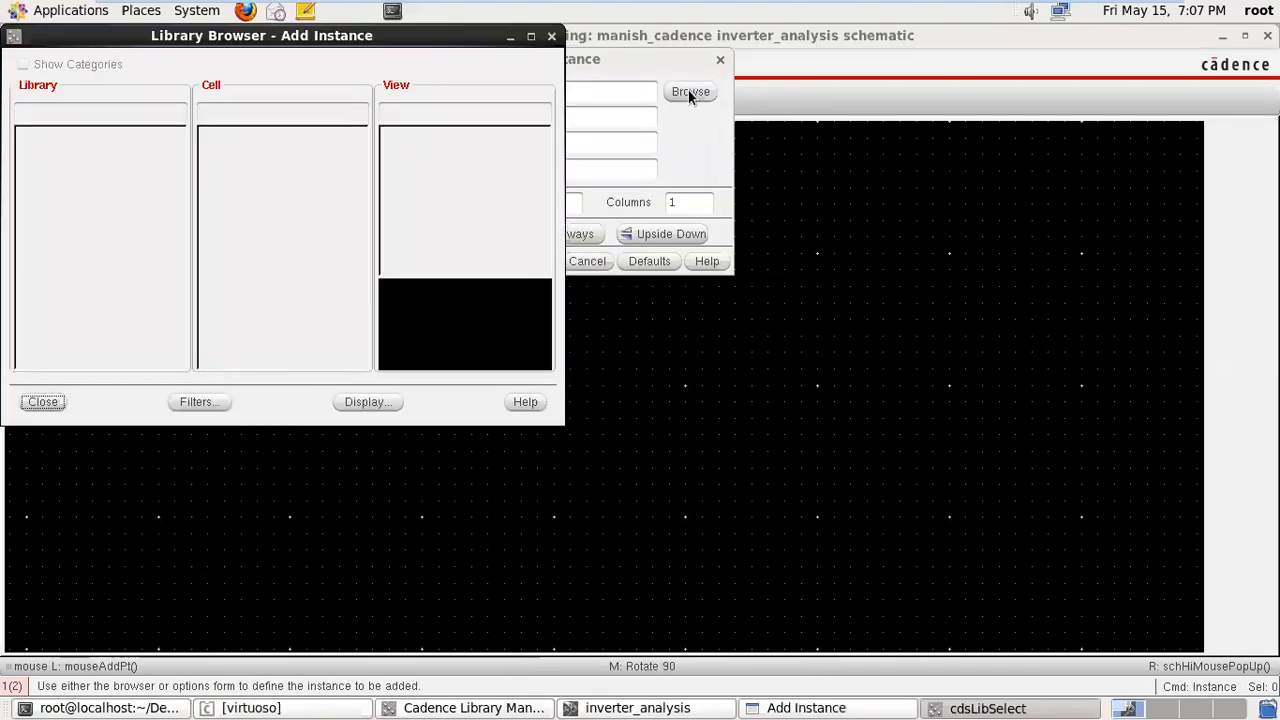
click(44, 286)
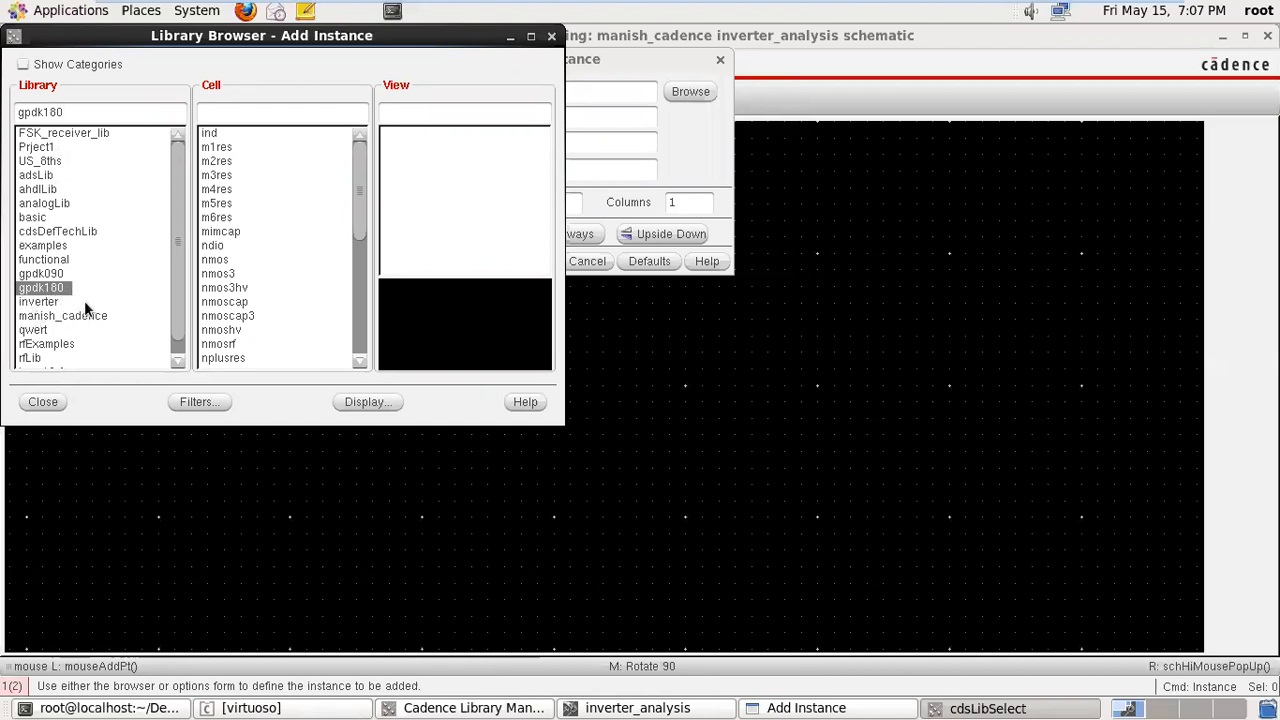
click(213, 113)
text(nmos)
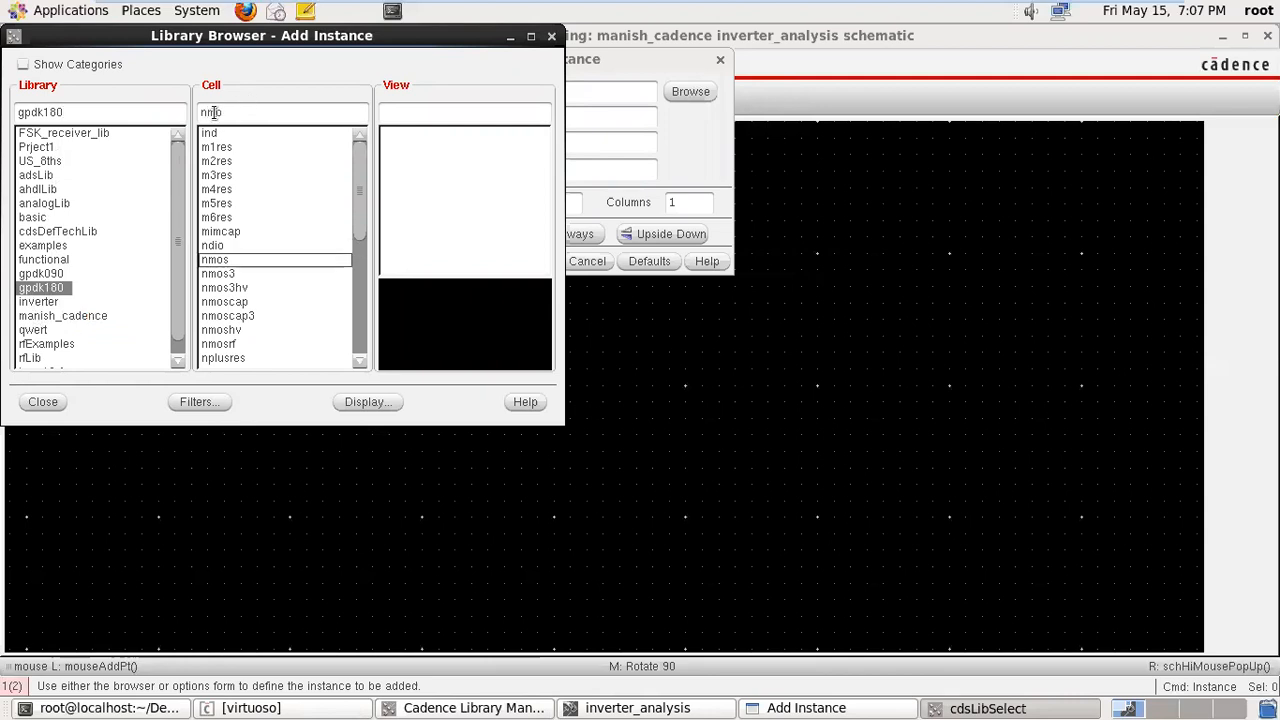
click(401, 188)
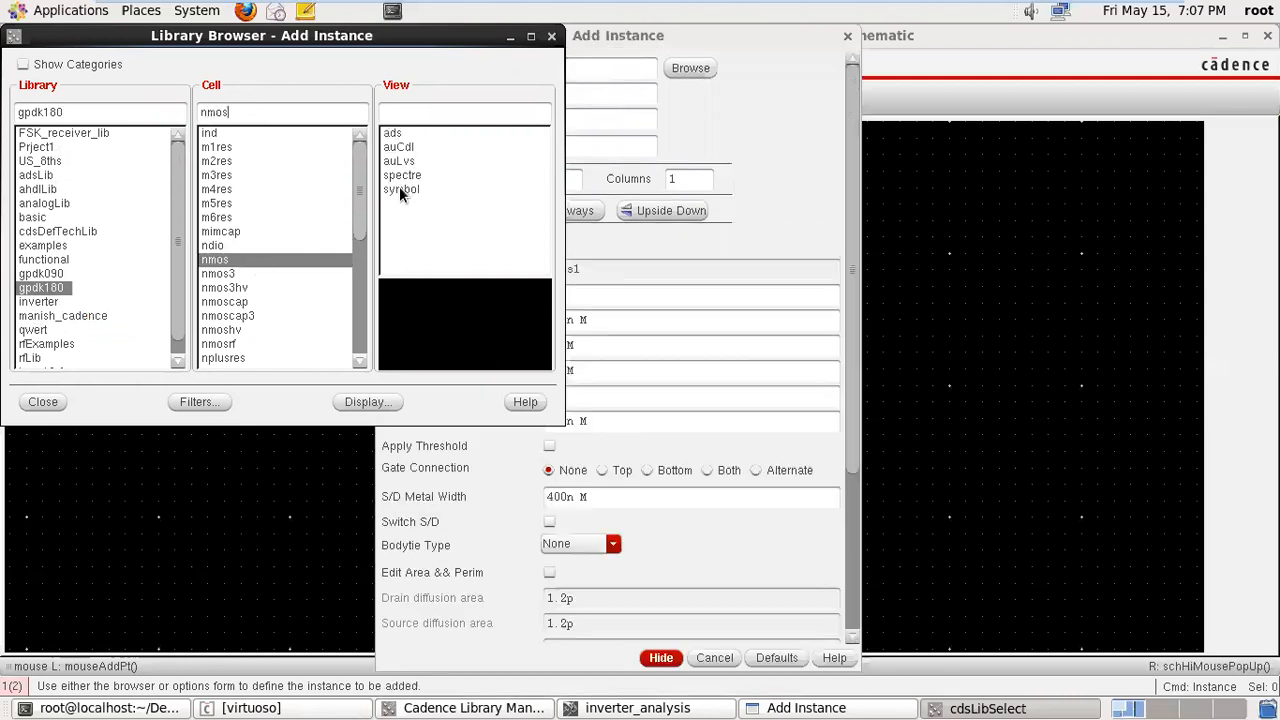
click(551, 37)
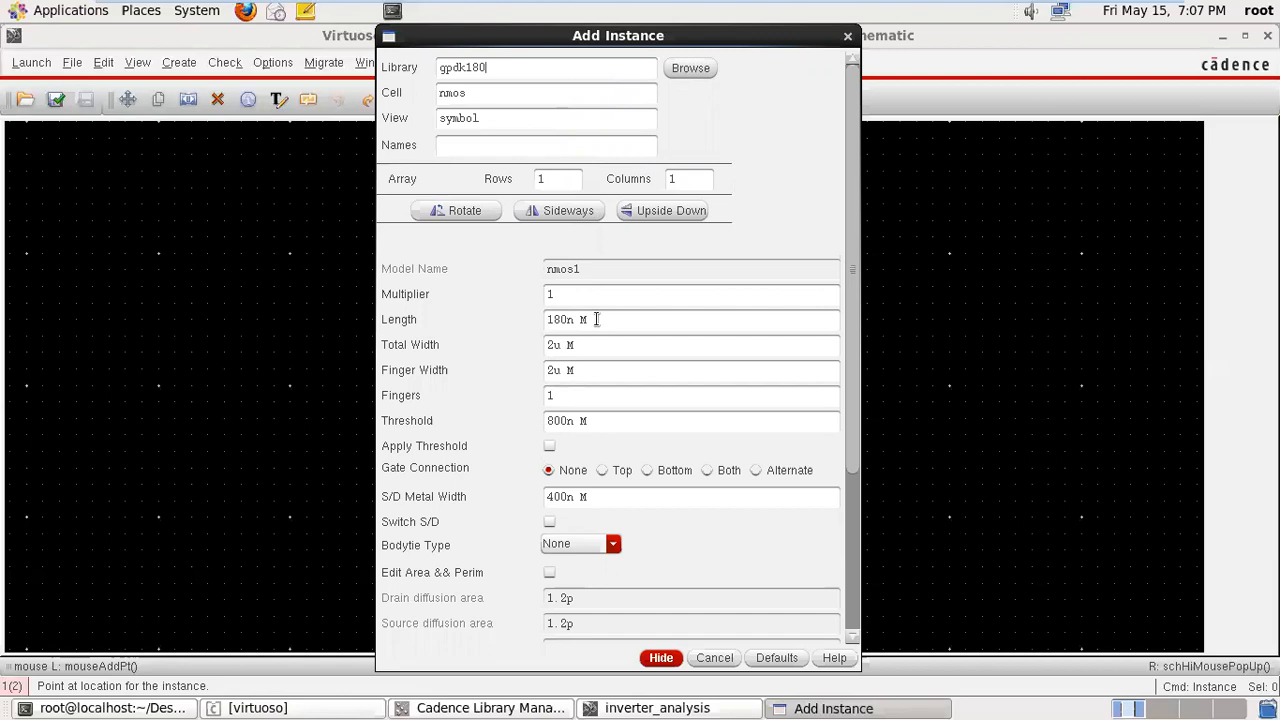
- Try finger counts of 2 and 3 for the nmos instance and set it back to 1
drag(597, 320, 544, 320)
drag(578, 346, 540, 344)
double_click(570, 399)
text(2)
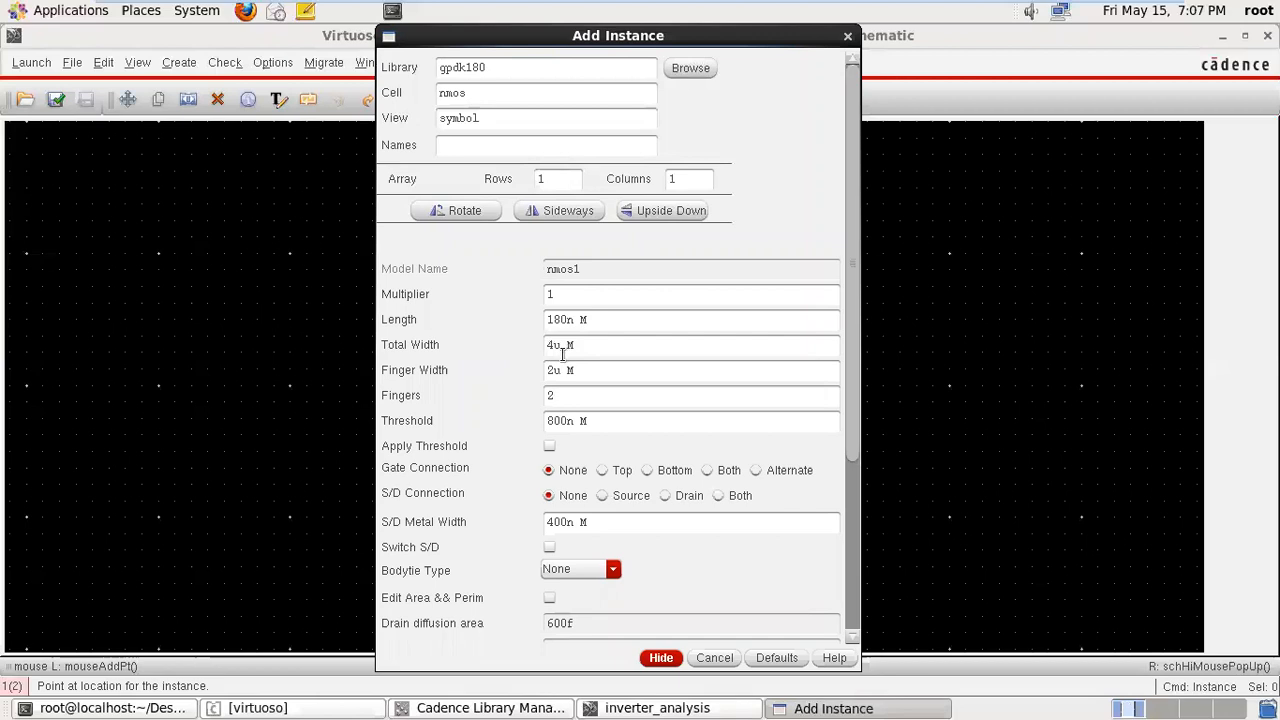
double_click(565, 397)
text(3)
text(1)
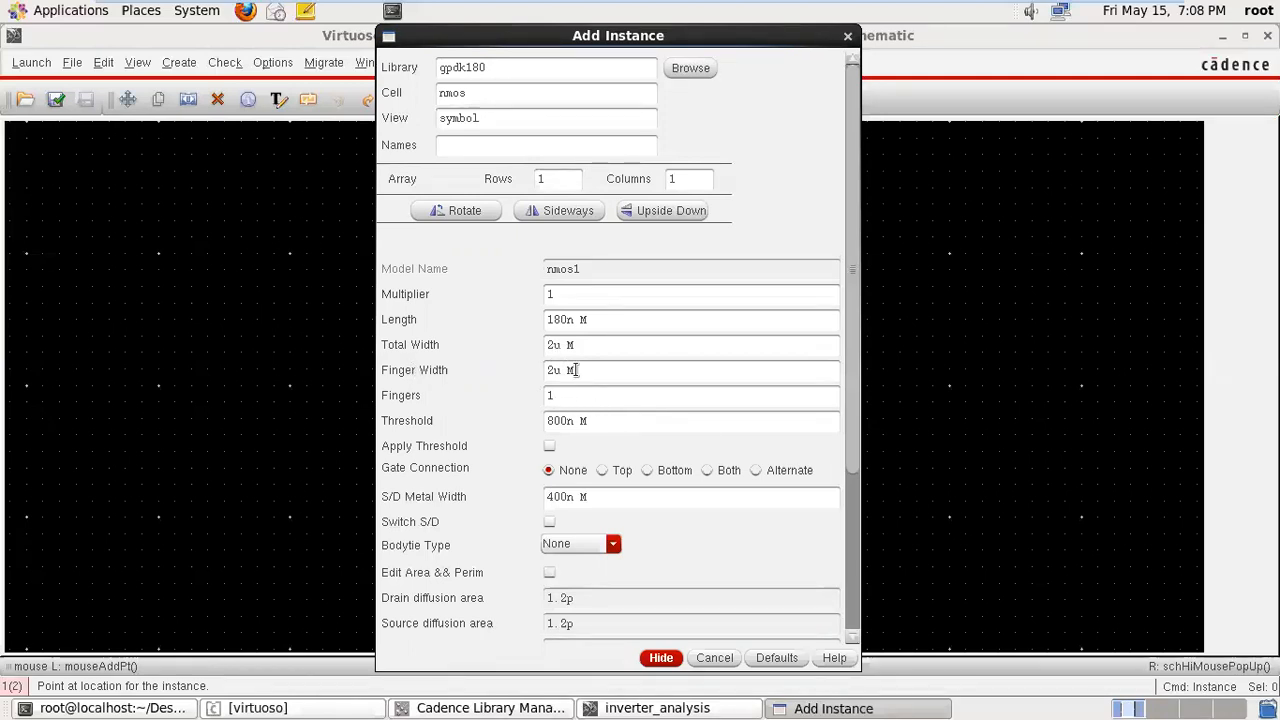
- Place one nmos transistor near the middle of the empty schematic and end the placement
click(662, 658)
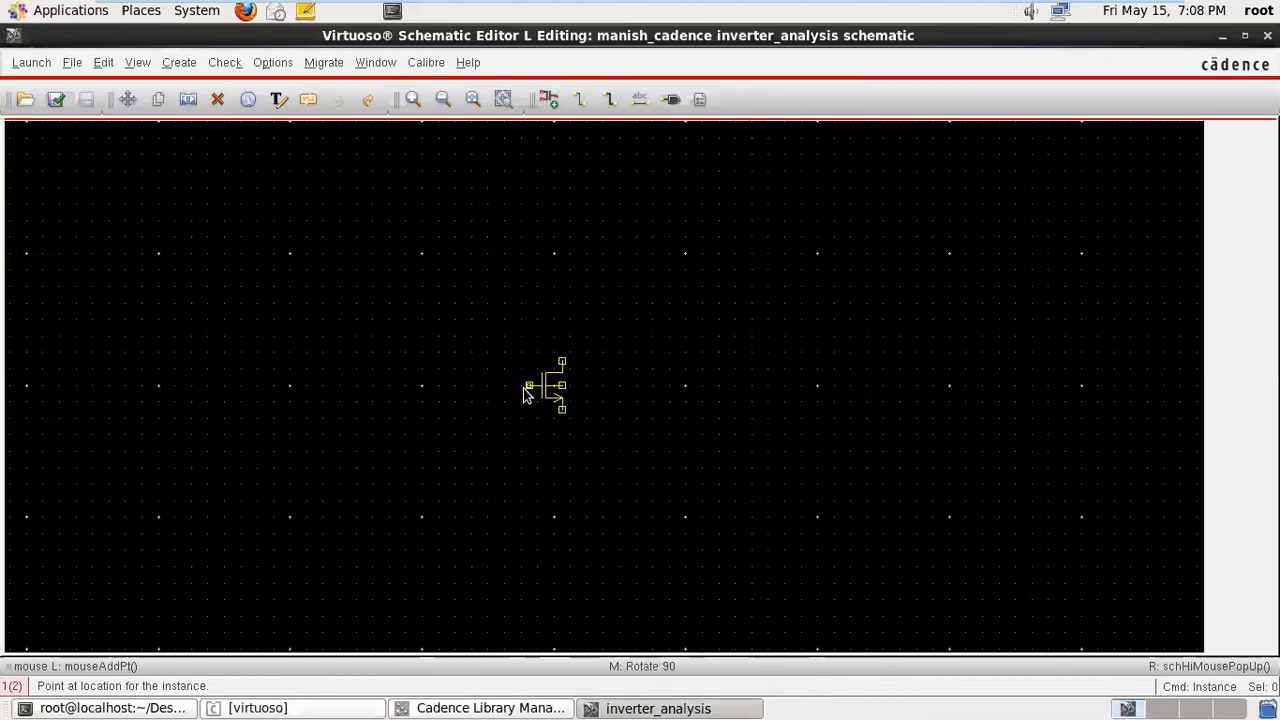
click(527, 384)
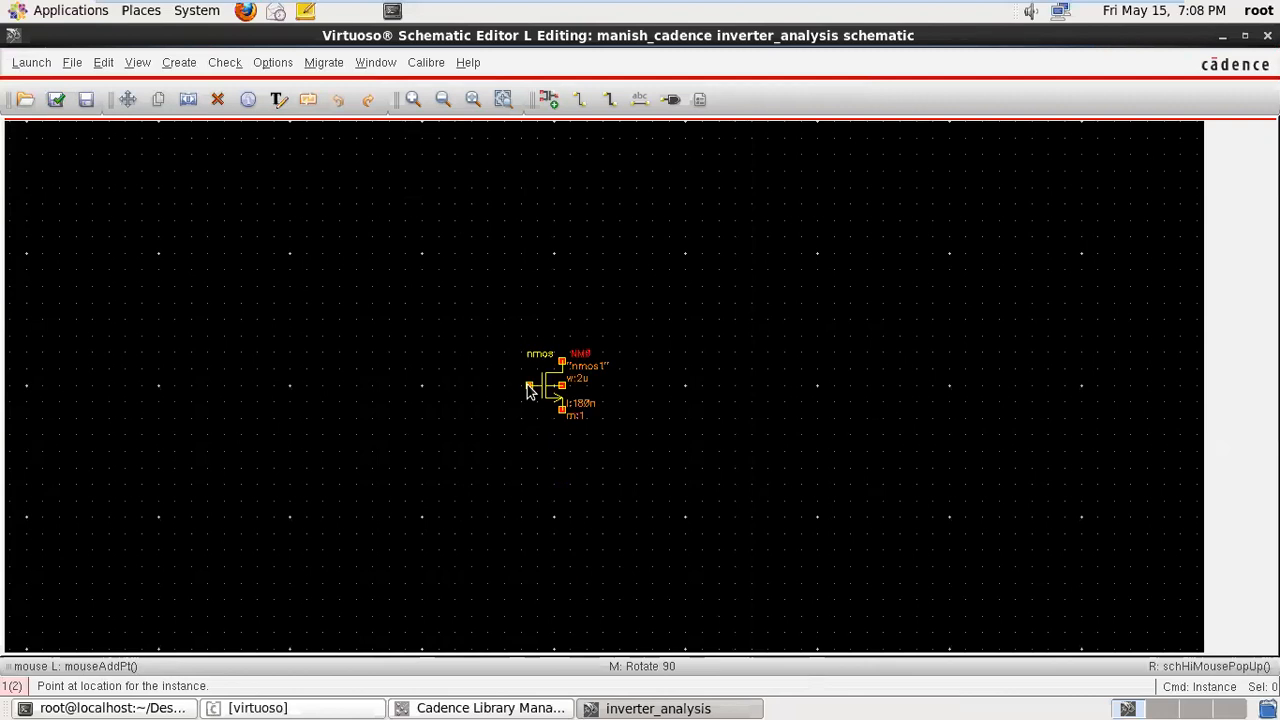
key(Escape)
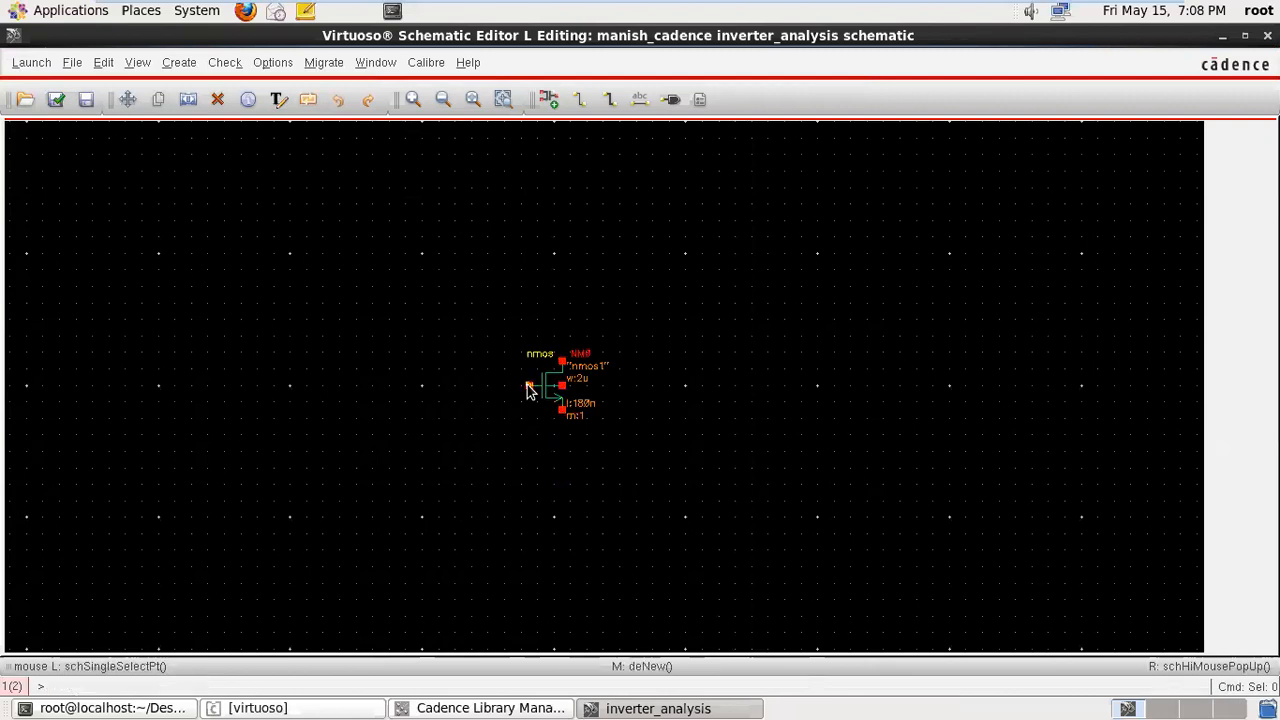
- Start a new instance using the symbol view of the pmos cell from the gpdk180 library
click(548, 99)
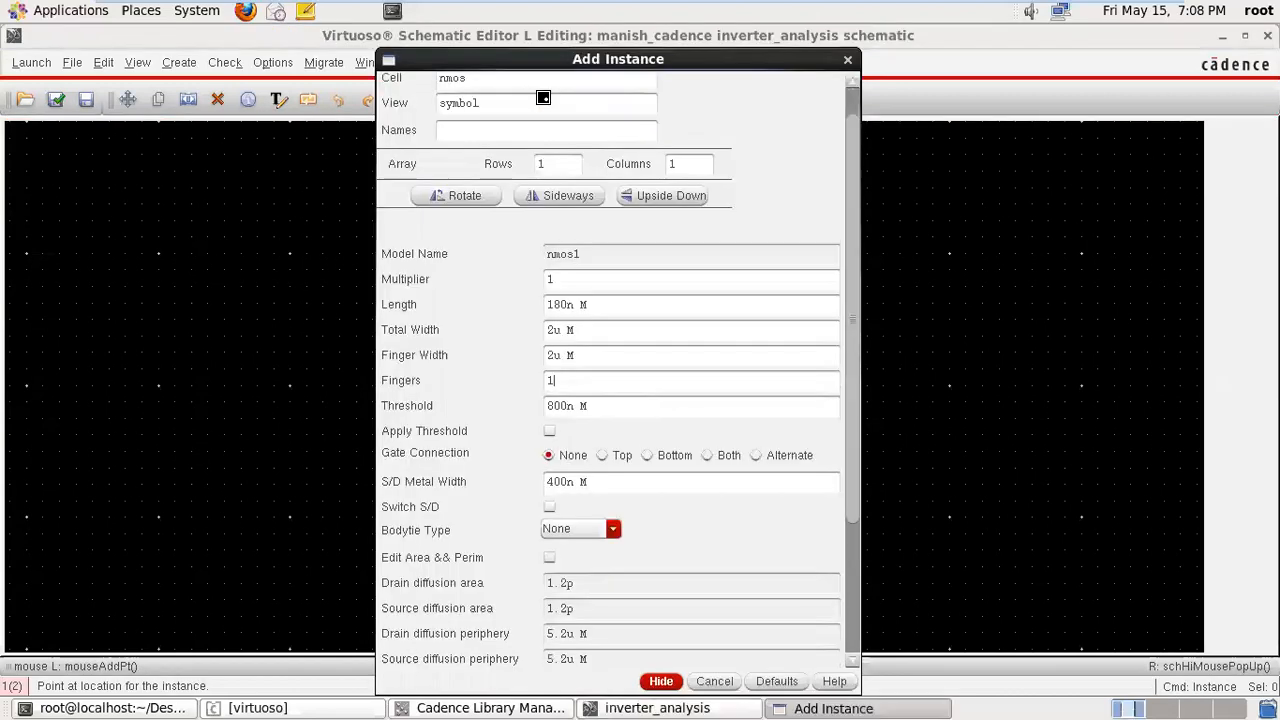
drag(849, 263, 849, 124)
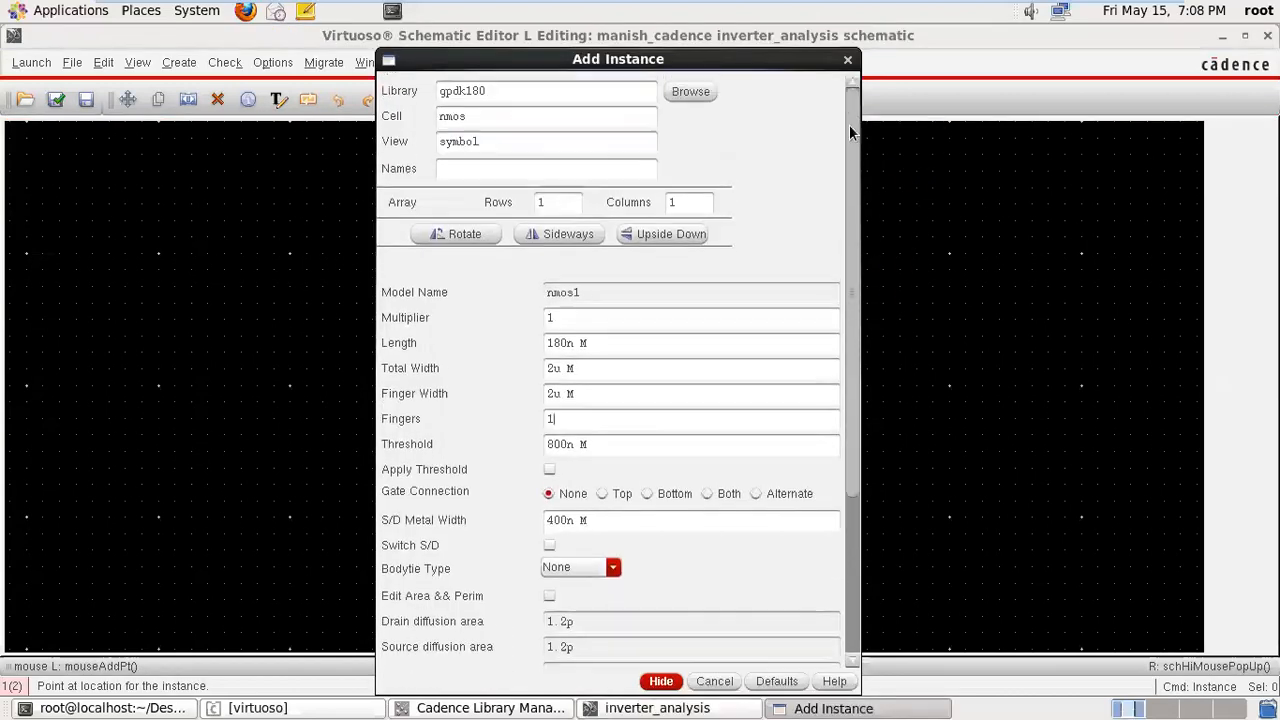
click(441, 118)
key(Delete)
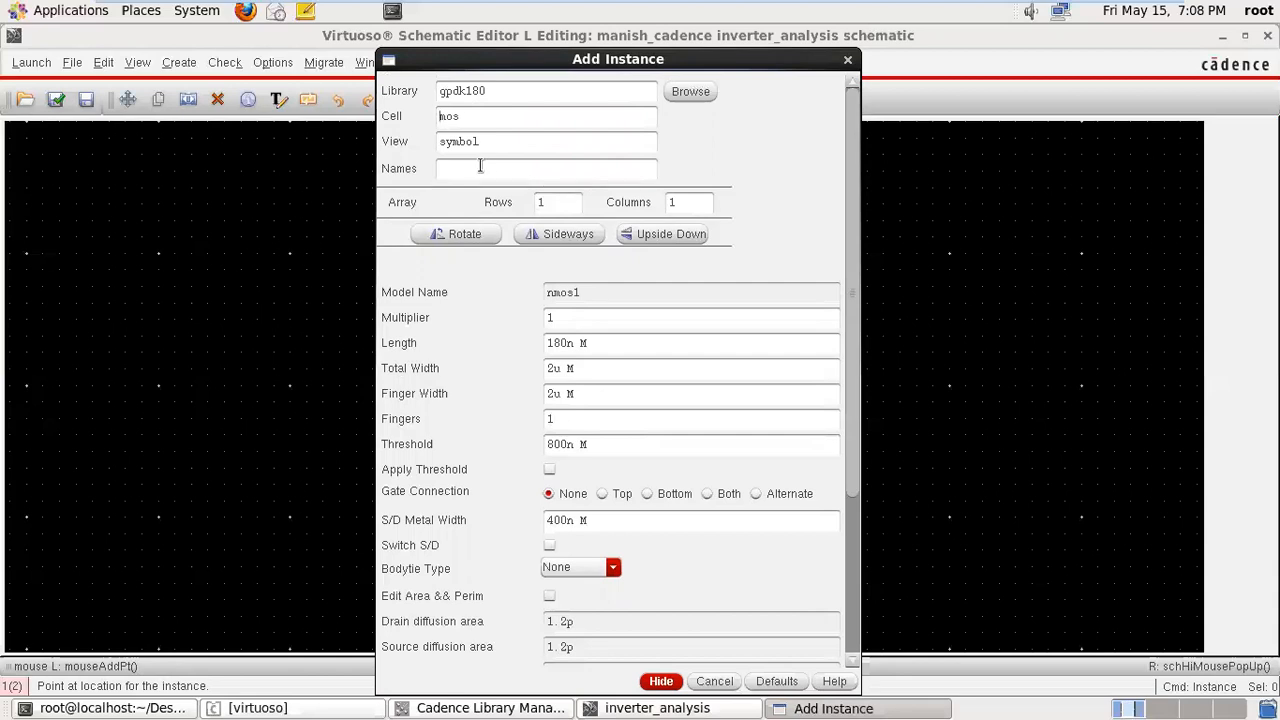
text(p)
click(682, 92)
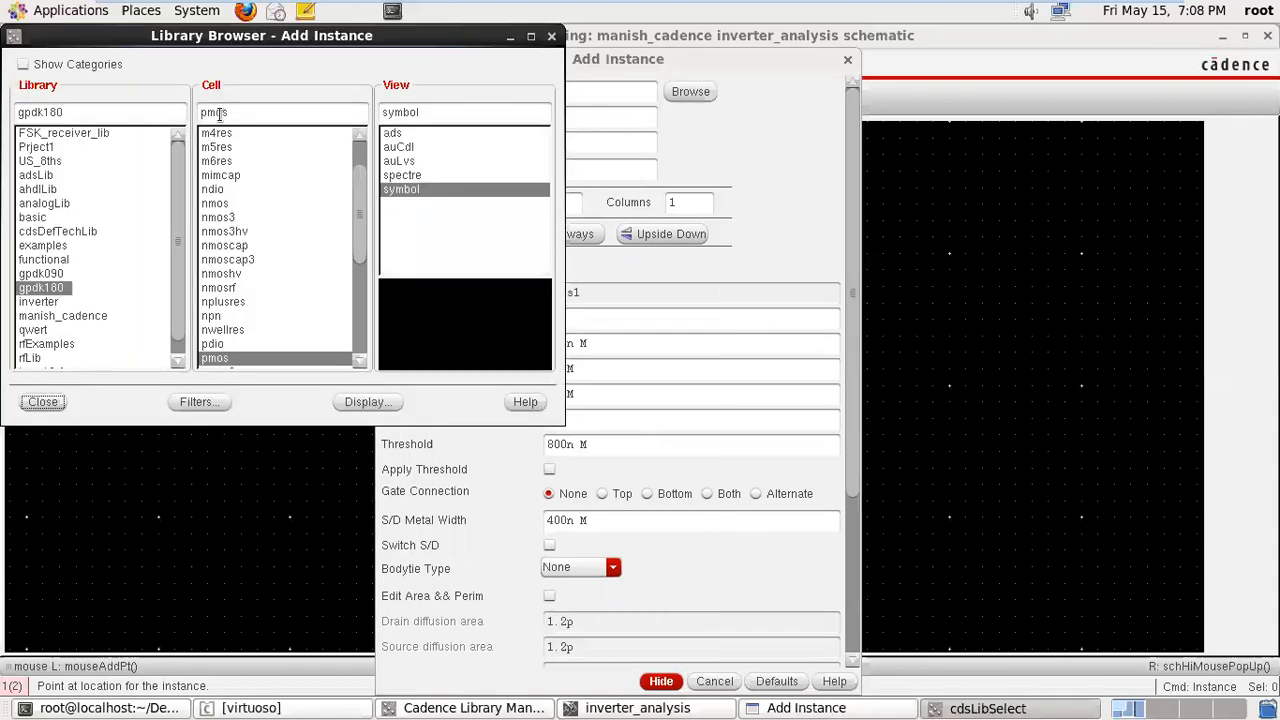
click(438, 188)
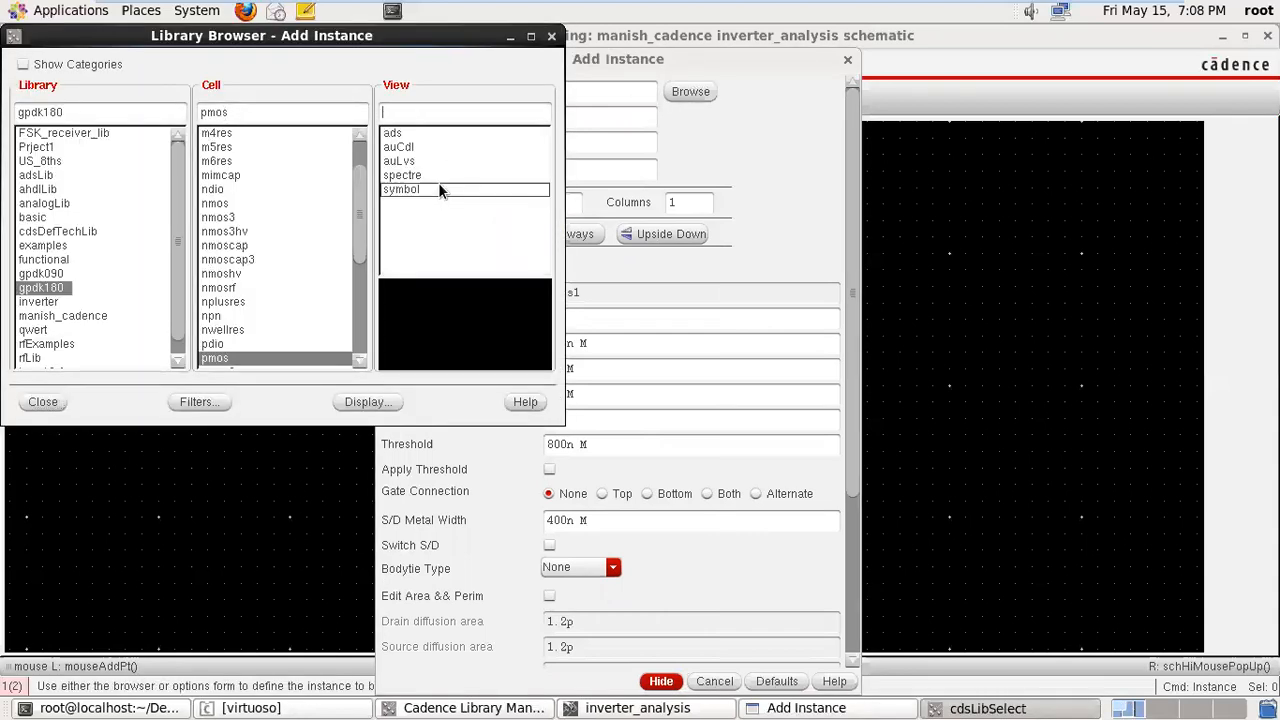
click(551, 36)
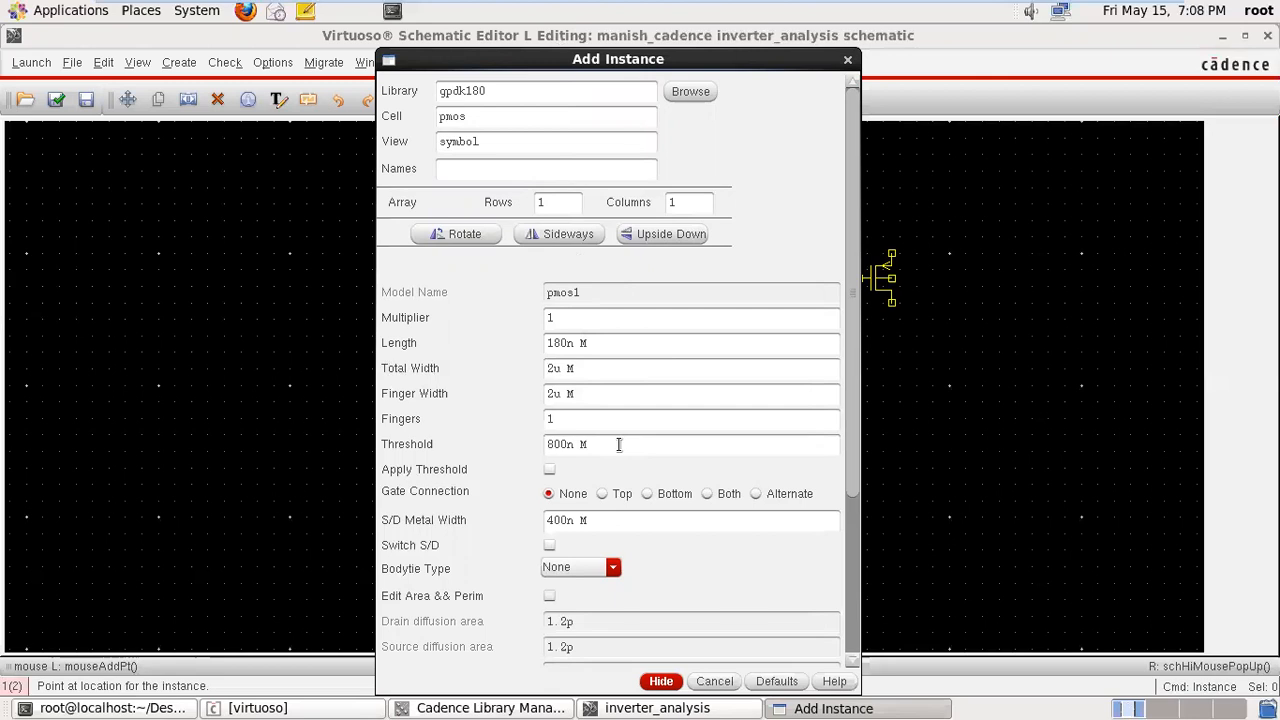
- Set the pmos width to 4u and place the transistor directly above the nmos
key(Delete)
text(4)
click(663, 404)
click(661, 681)
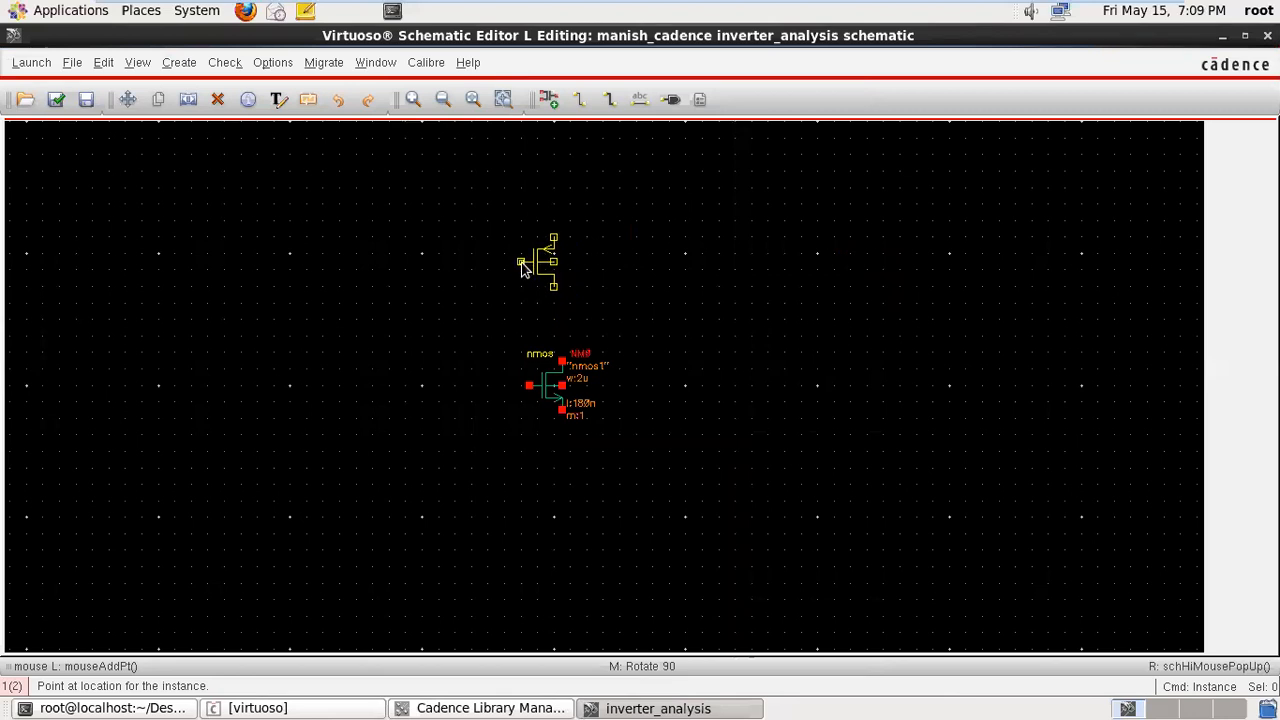
click(527, 267)
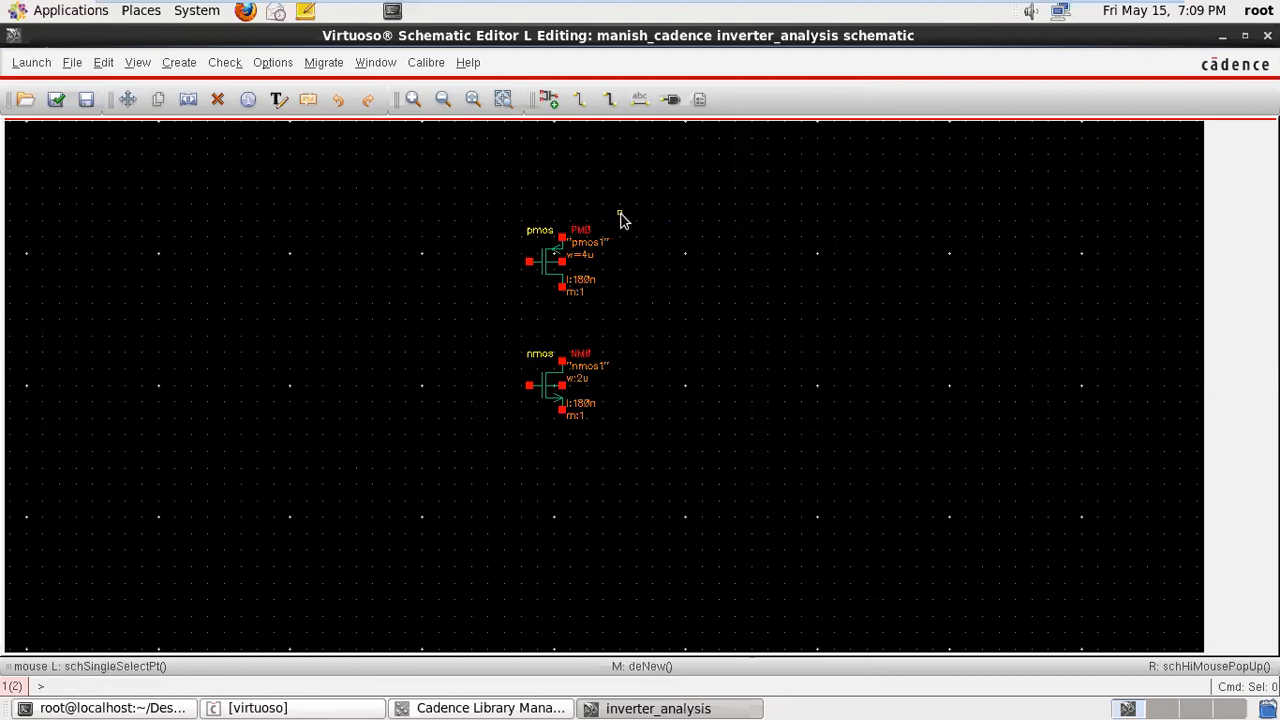
- Wire the pmos drain to the nmos drain and join the two gates with a wire looping around their outer side
click(579, 99)
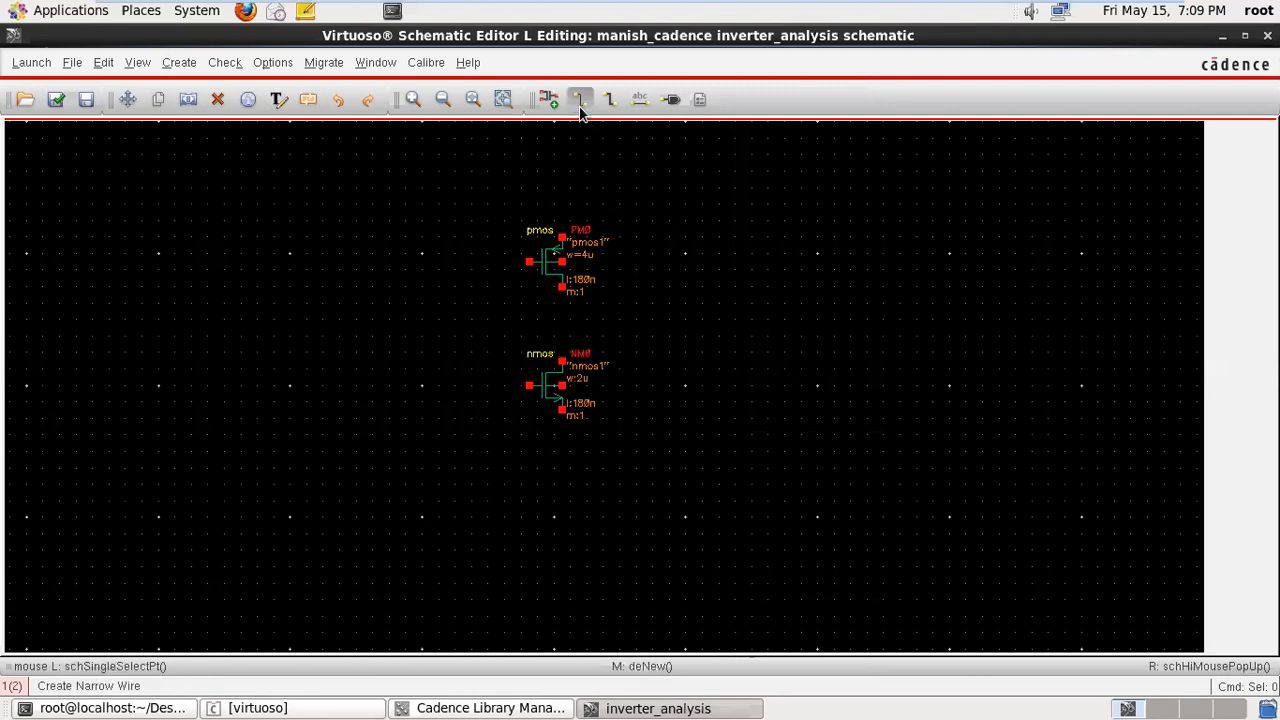
click(562, 288)
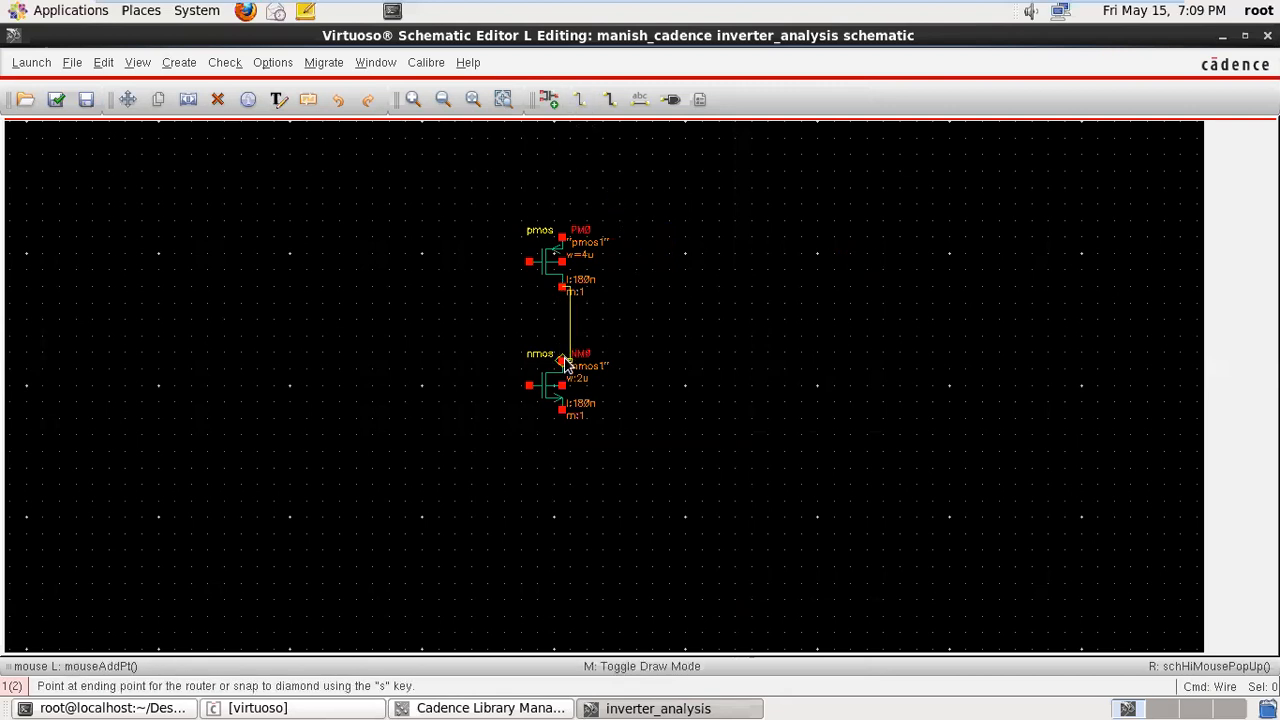
click(561, 362)
click(529, 262)
click(438, 263)
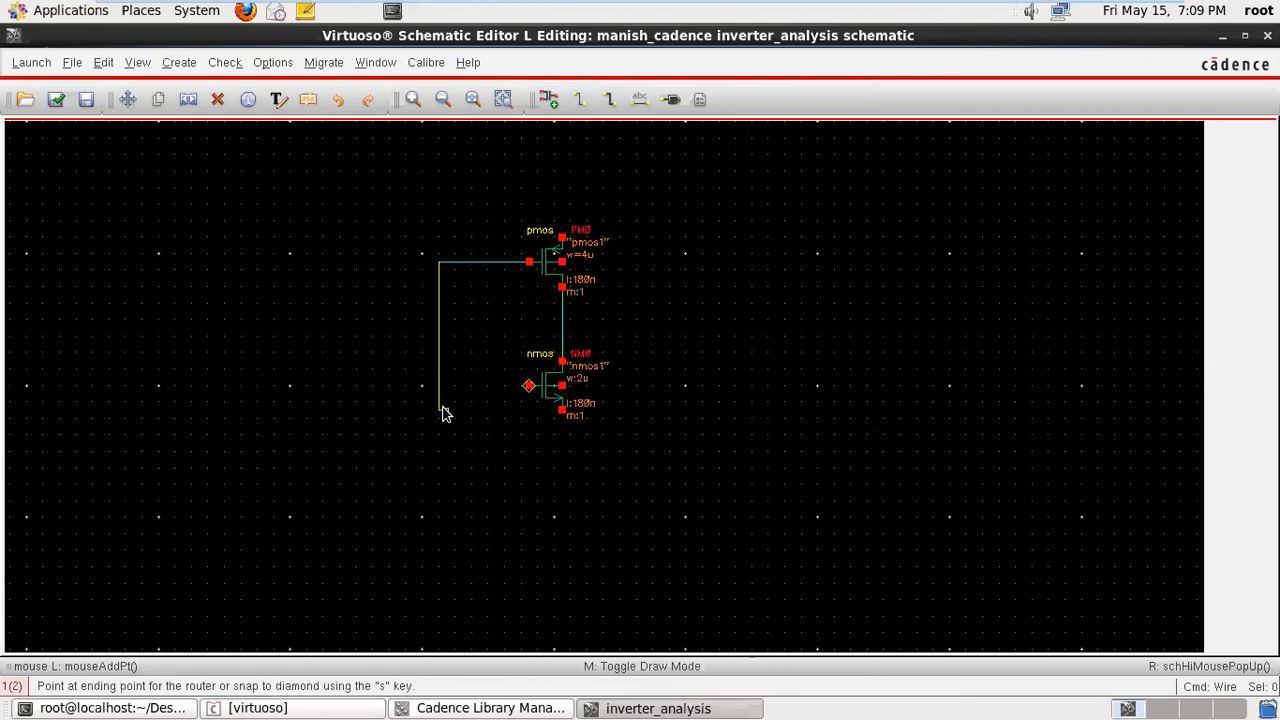
click(531, 386)
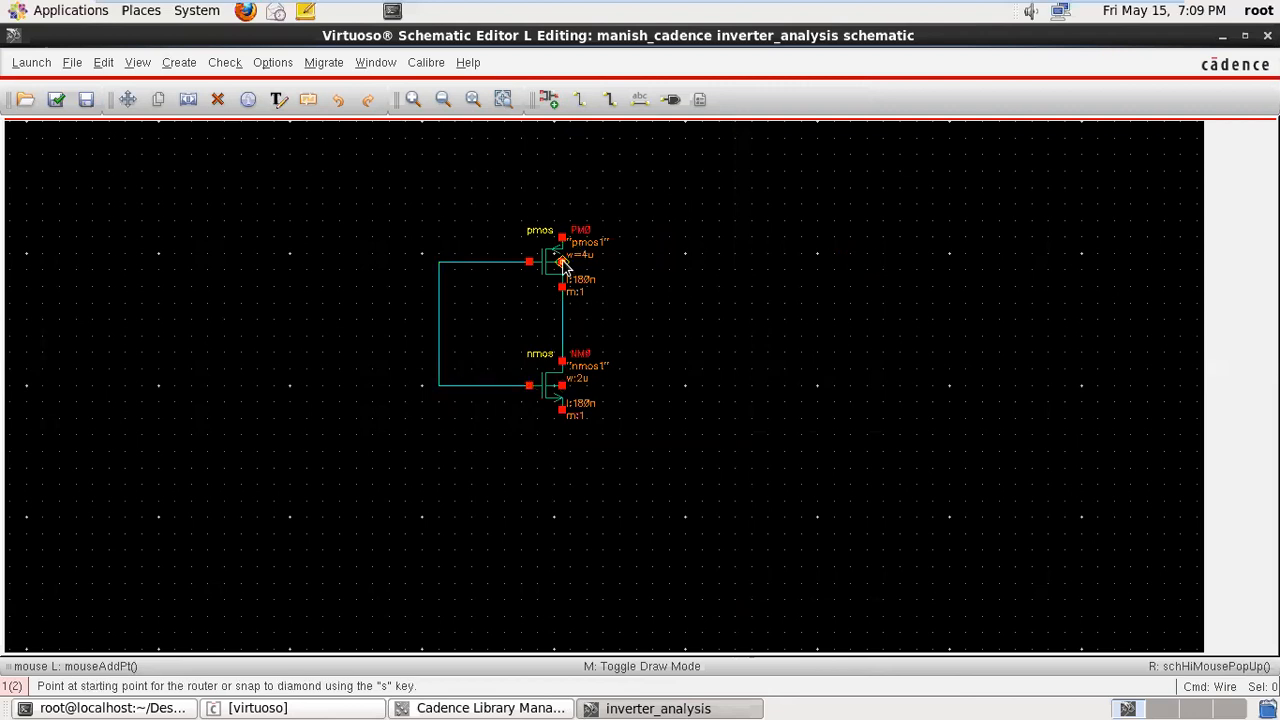
- Wire the body terminal to the source terminal on both the pmos and the nmos
click(562, 263)
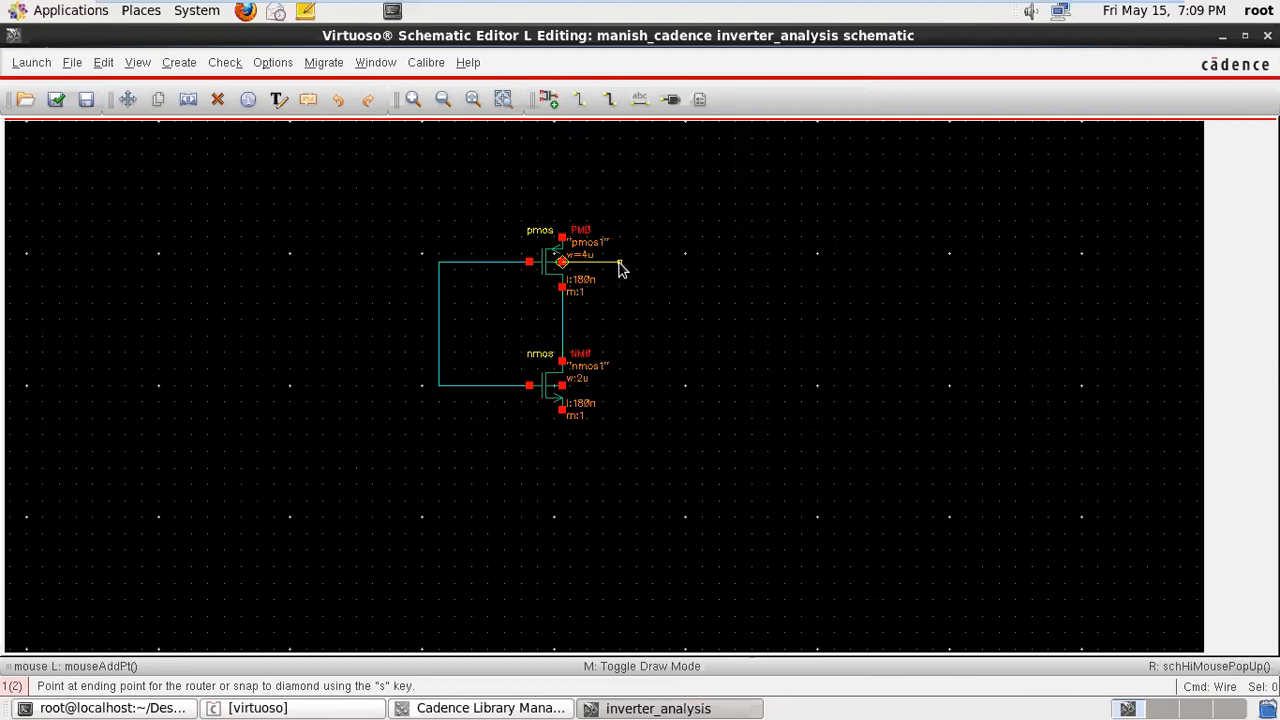
click(620, 237)
click(562, 238)
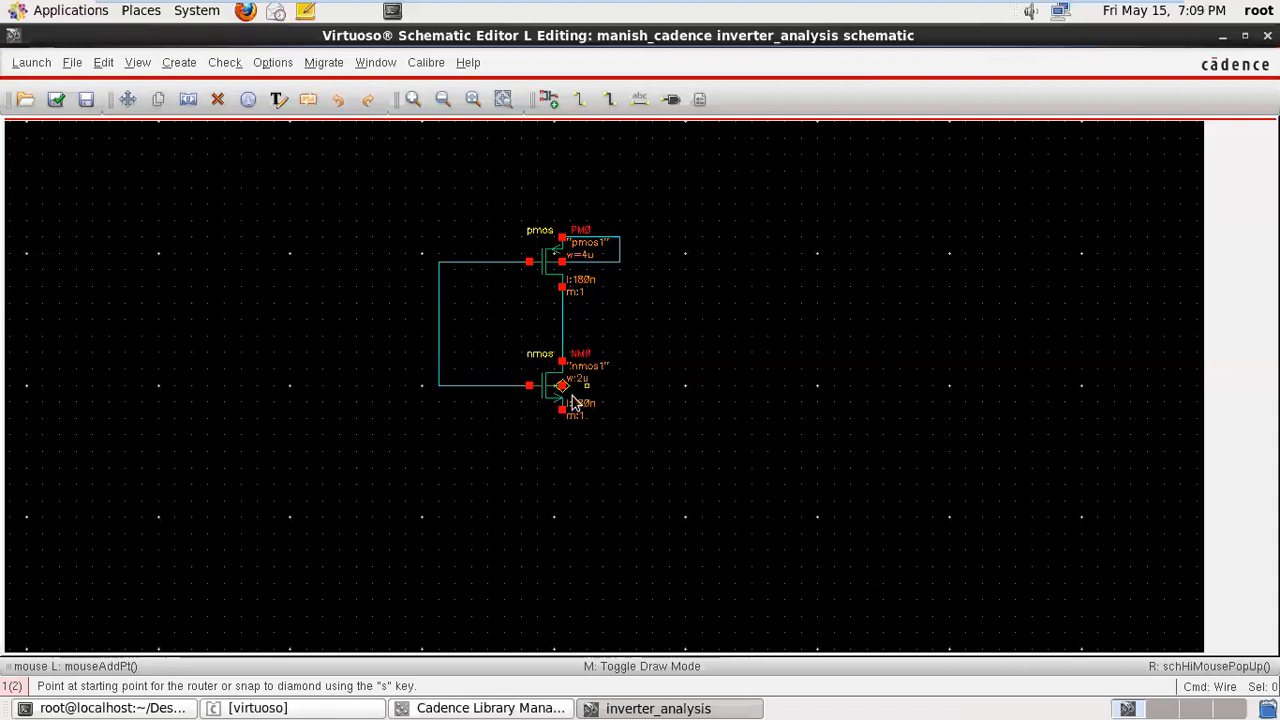
click(562, 388)
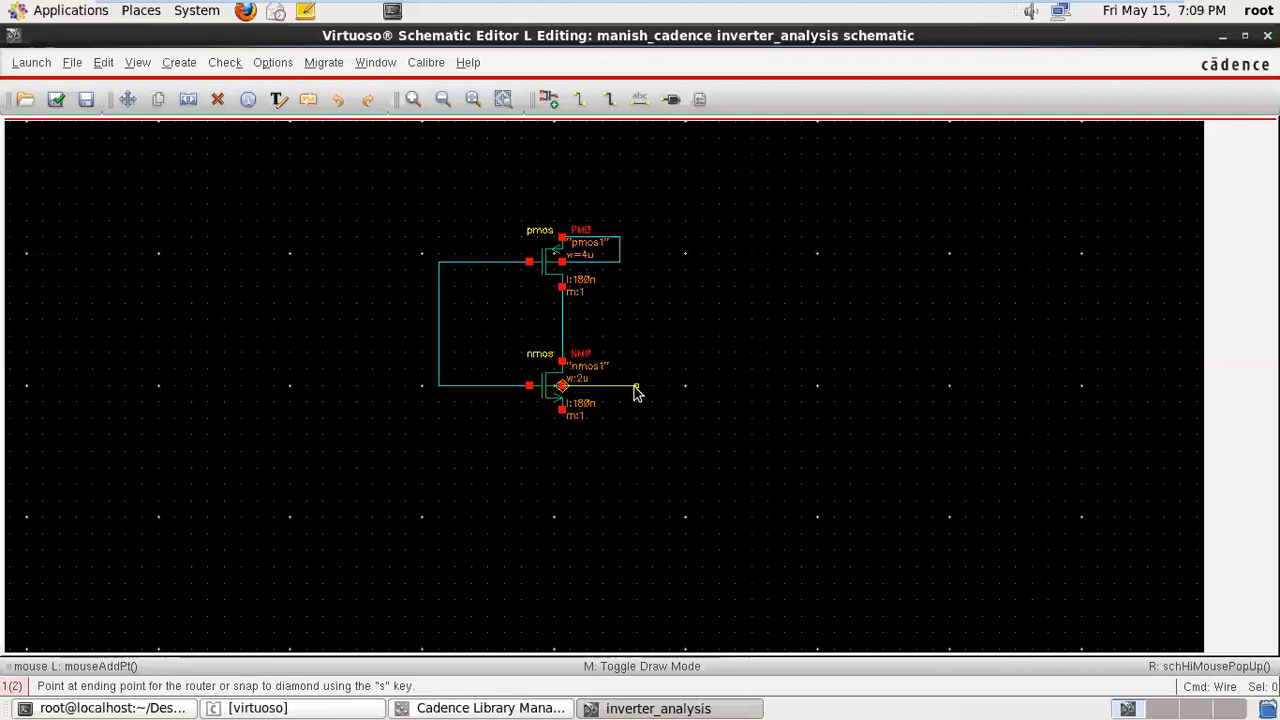
click(635, 388)
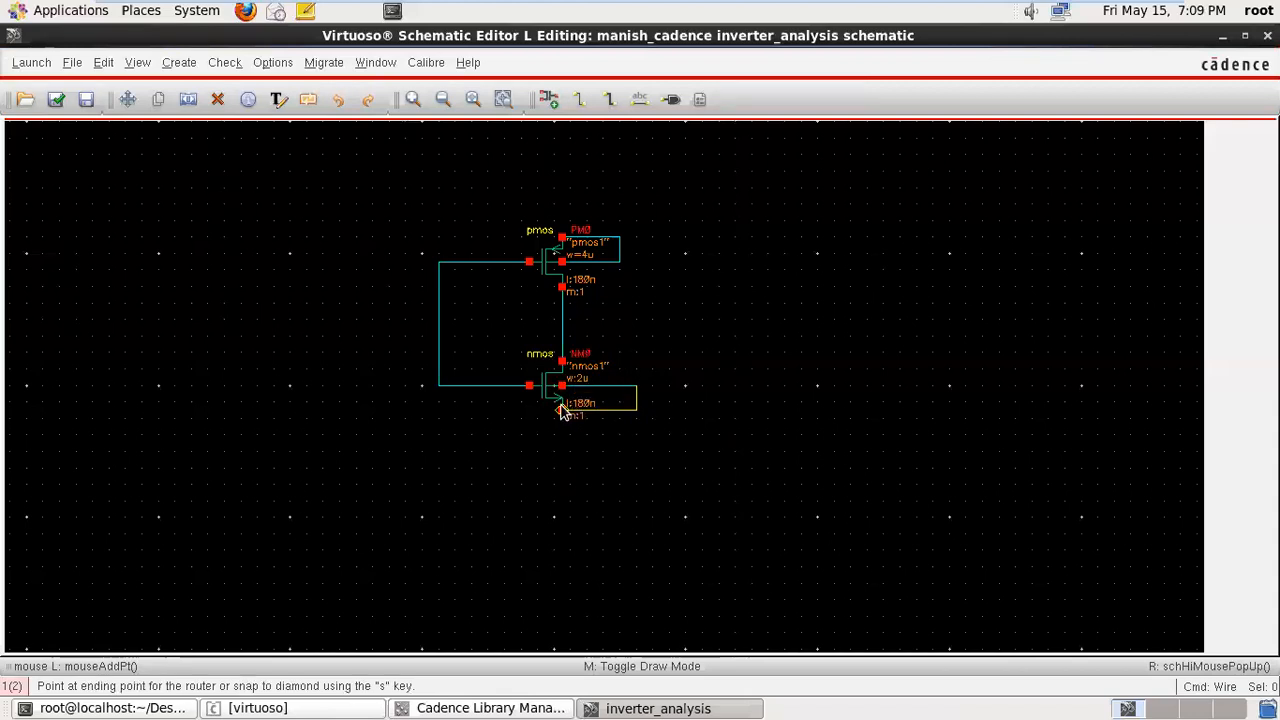
click(561, 412)
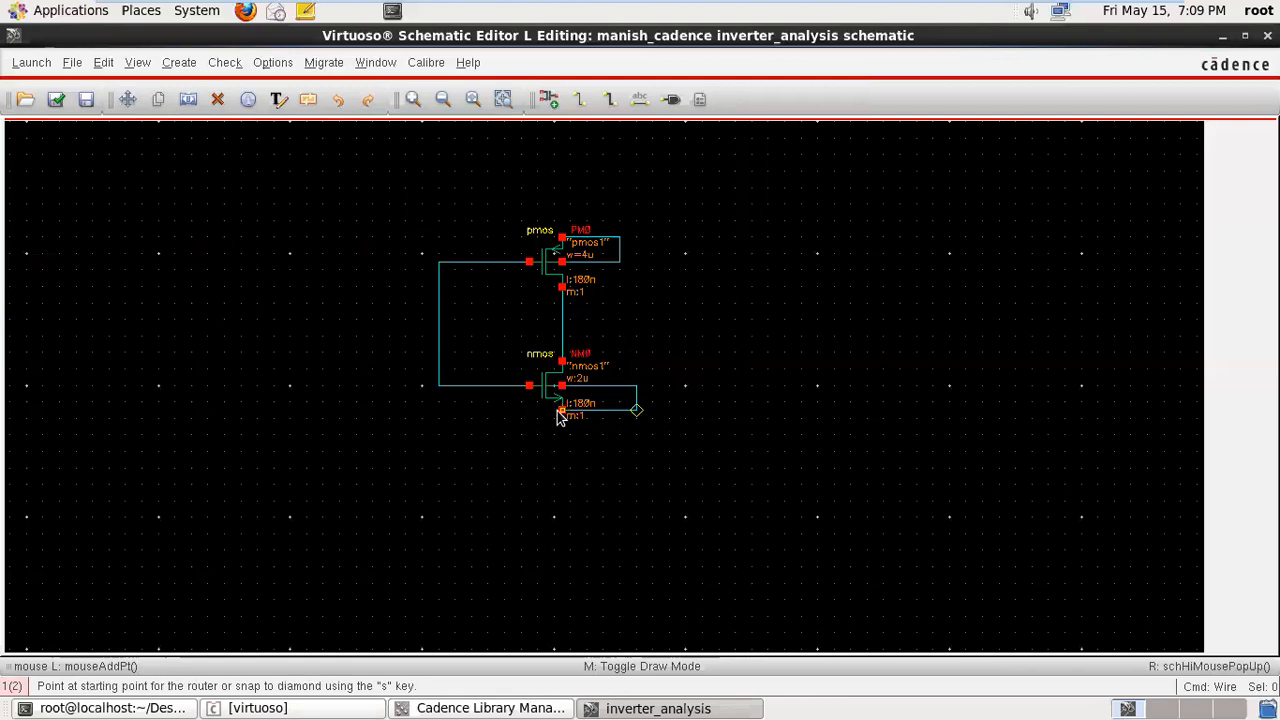
- Draw a supply wire upward from the pmos source and a ground wire downward from the nmos source
click(561, 414)
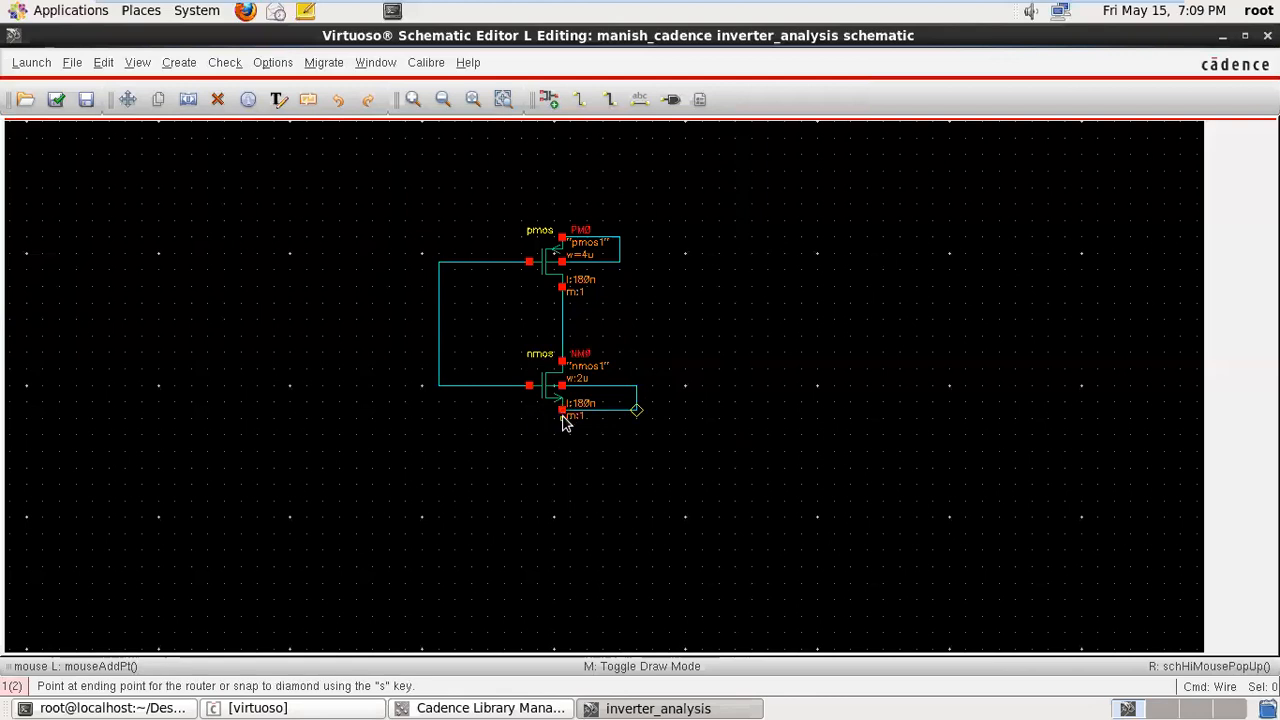
click(559, 497)
click(562, 414)
click(562, 418)
click(561, 417)
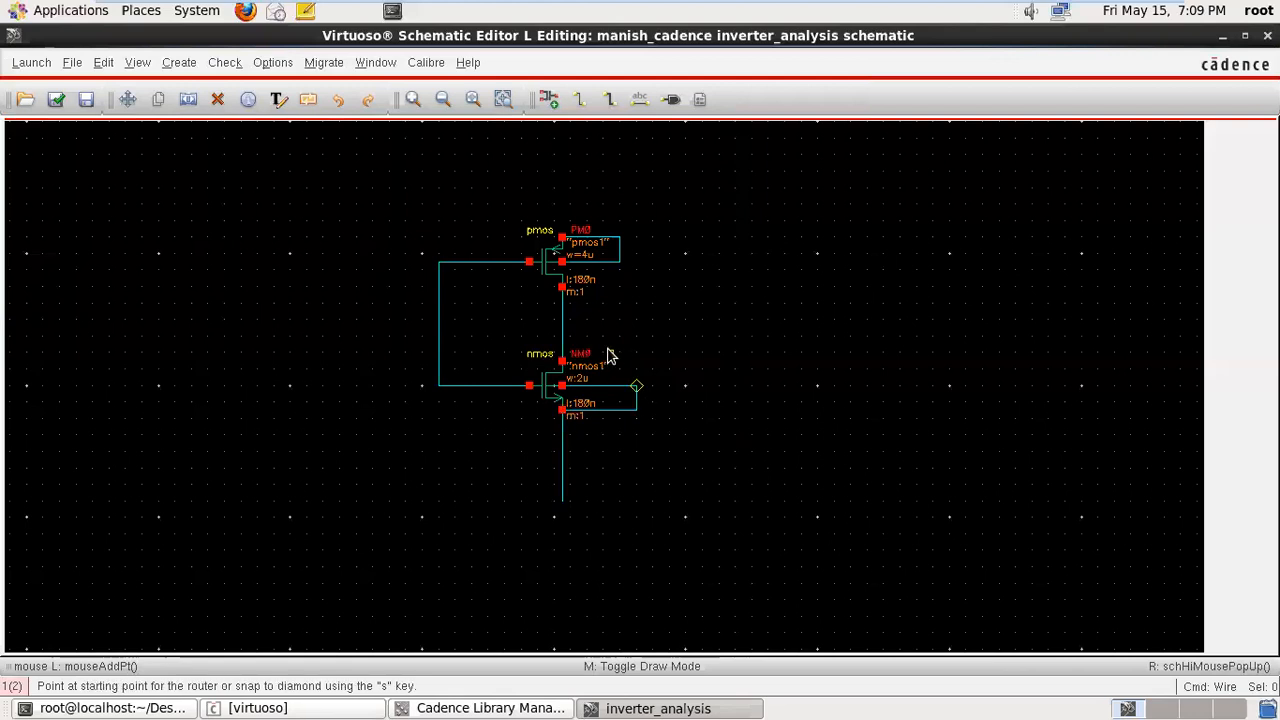
click(562, 238)
click(557, 157)
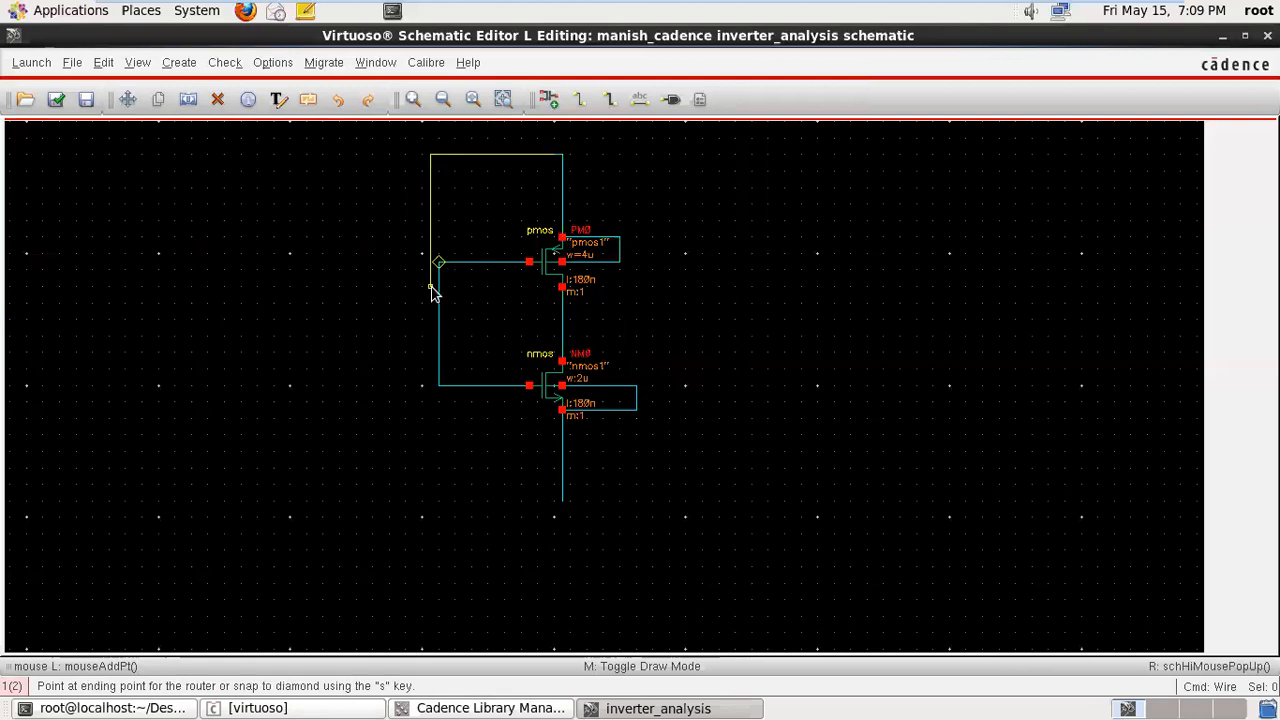
key(Escape)
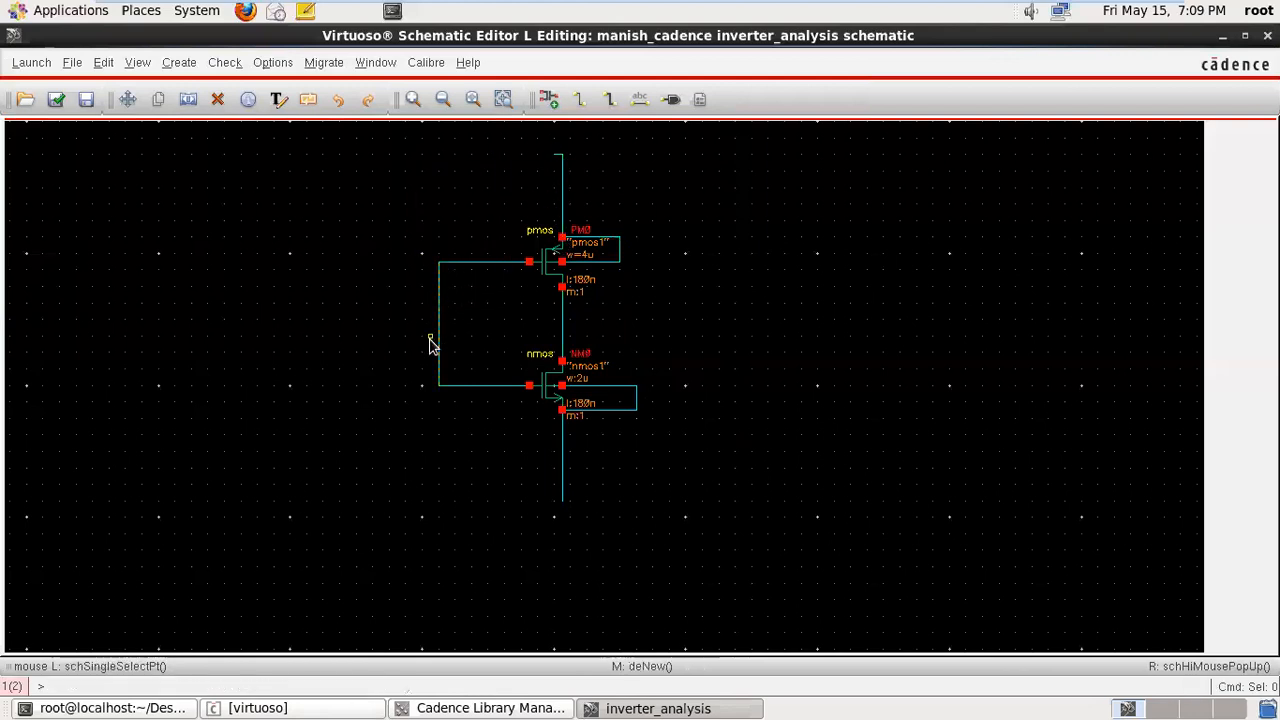
- Draw a horizontal input wire to the common gate line and an output wire outward from the common drain line
click(438, 325)
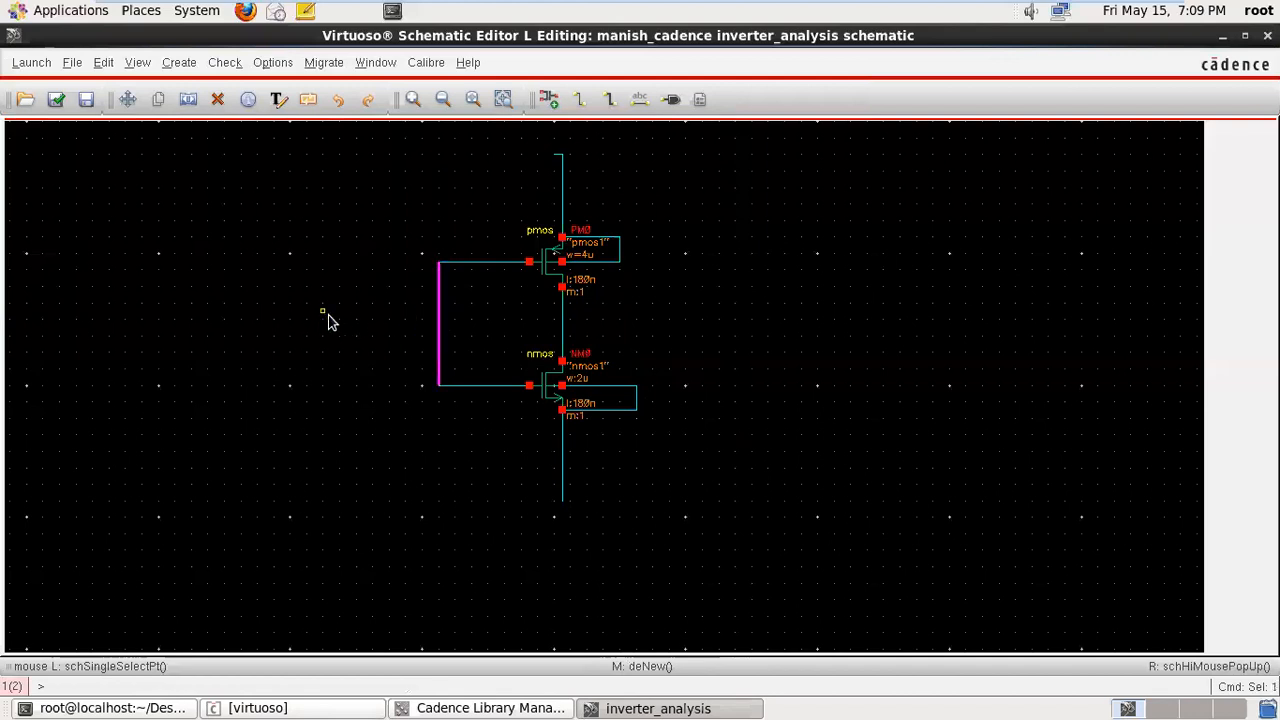
key(w)
click(325, 321)
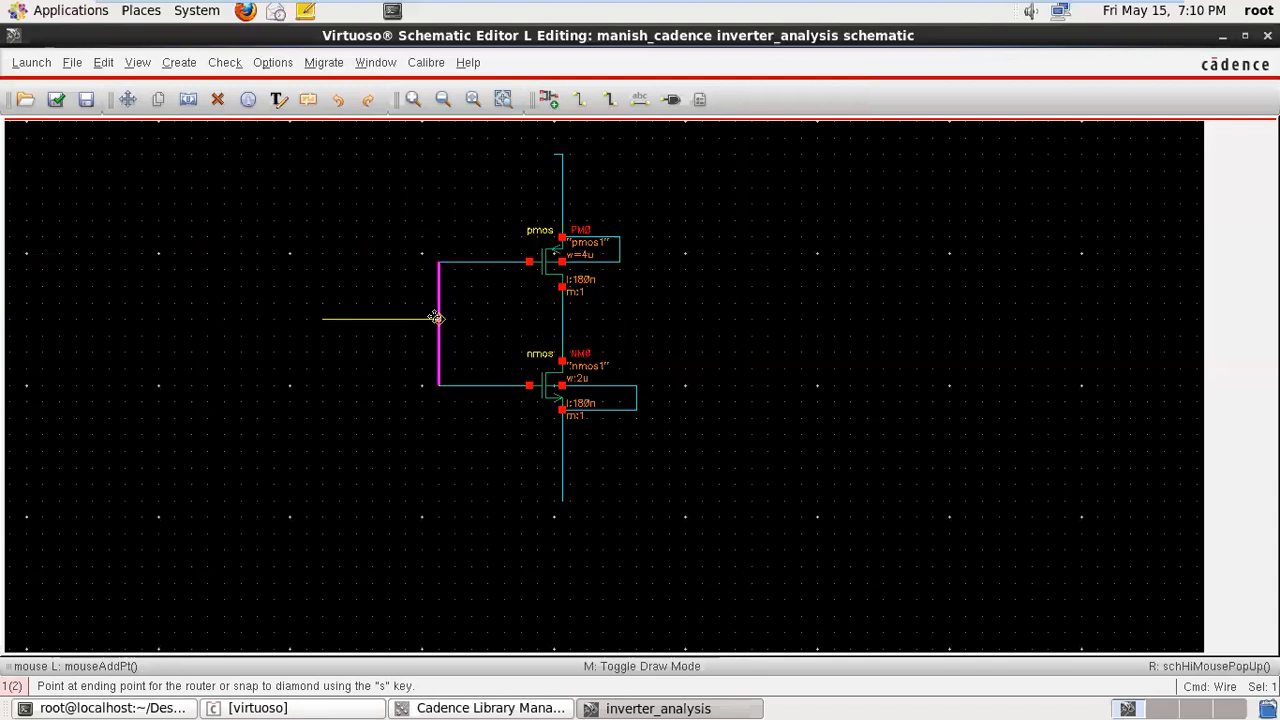
click(438, 319)
click(563, 320)
click(666, 322)
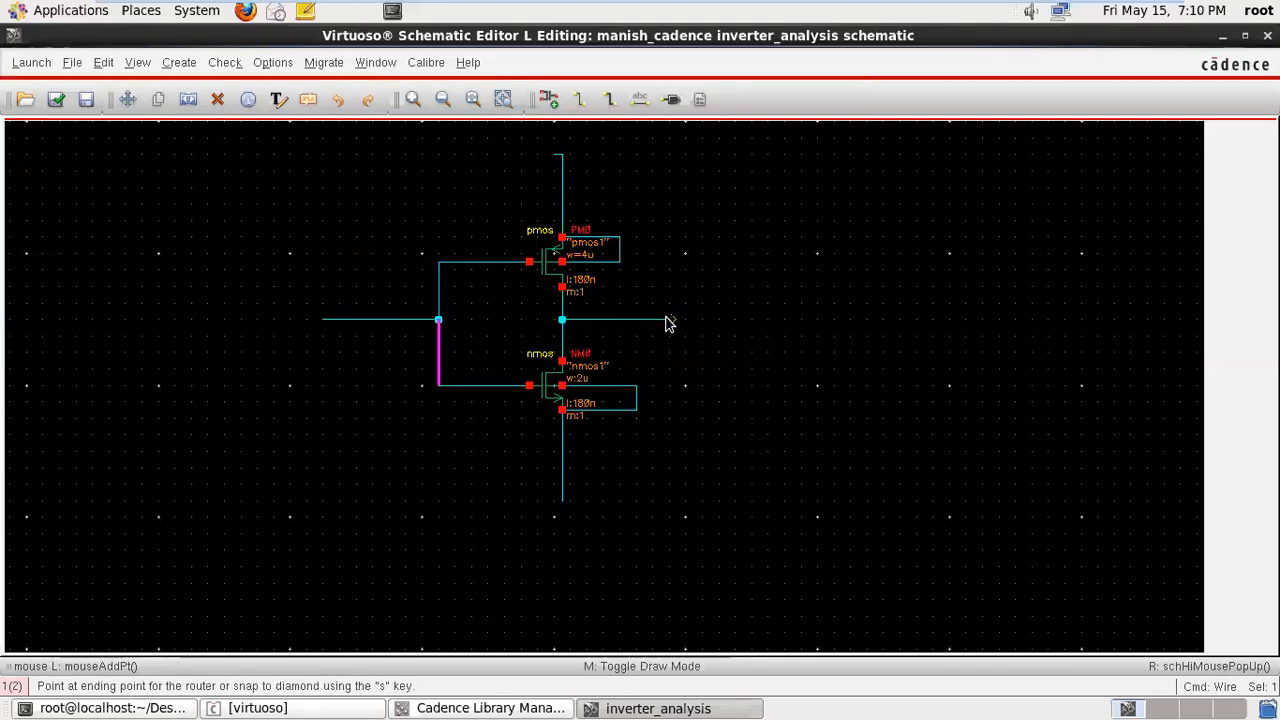
- Delete the selected lower segment of the common gate wire and the short stub at the supply wire's upper end
key(Escape)
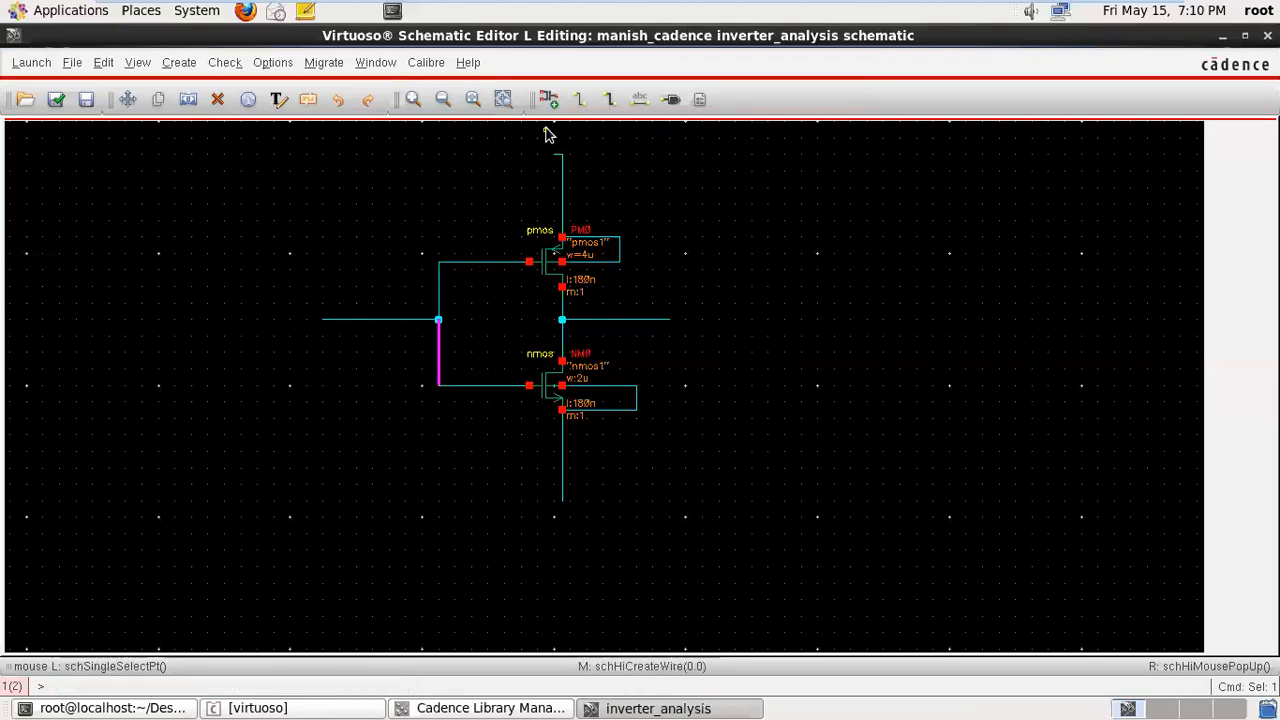
click(217, 99)
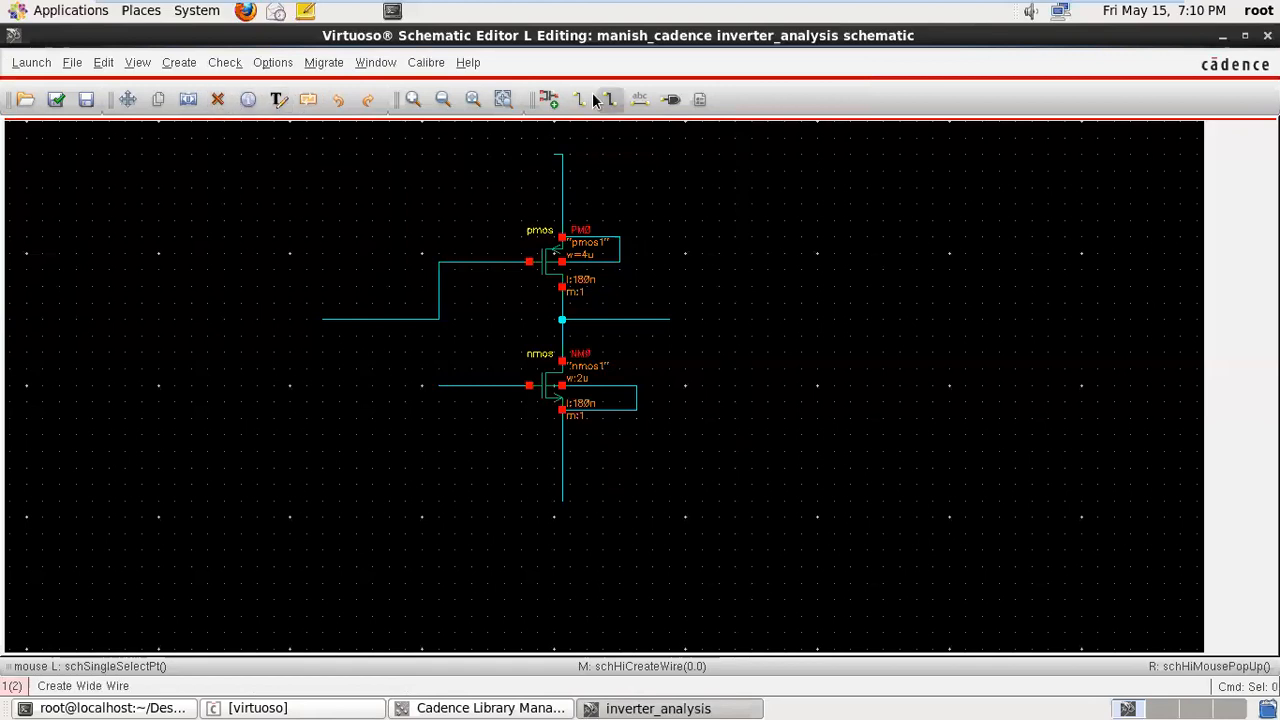
click(562, 157)
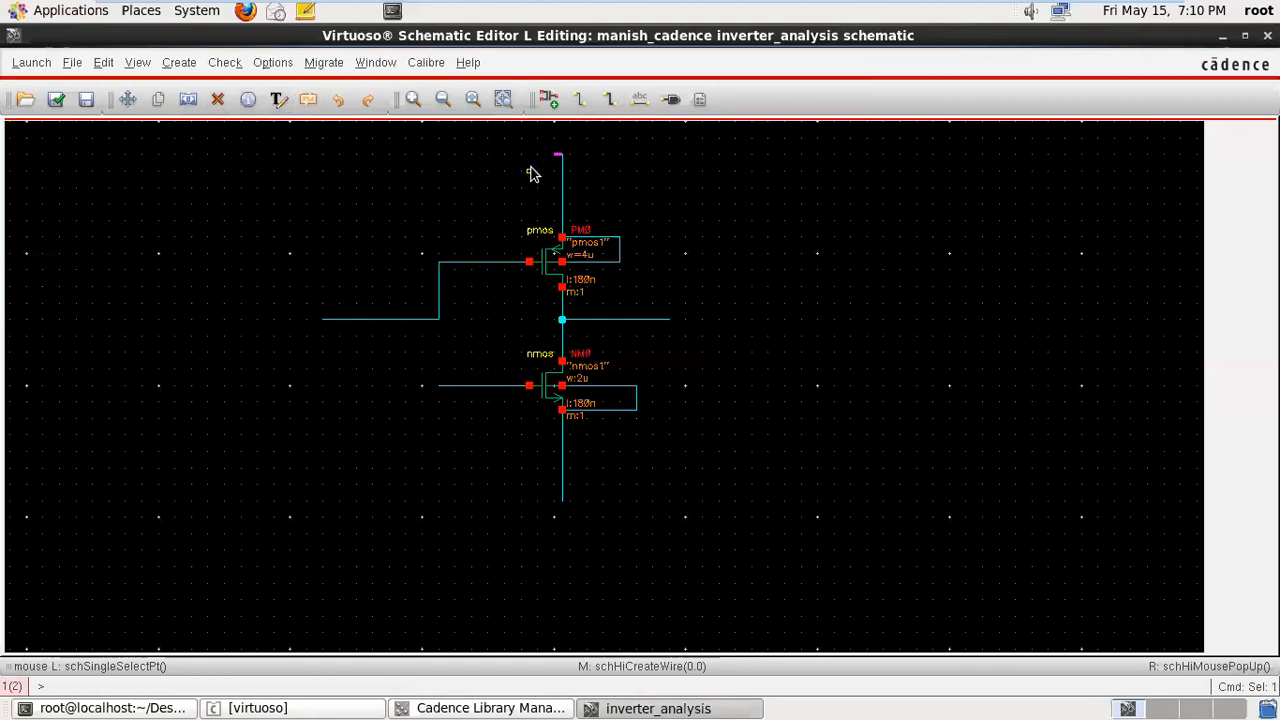
click(217, 99)
- Redraw the vertical wire from the input node down to the nmos gate wire
key(w)
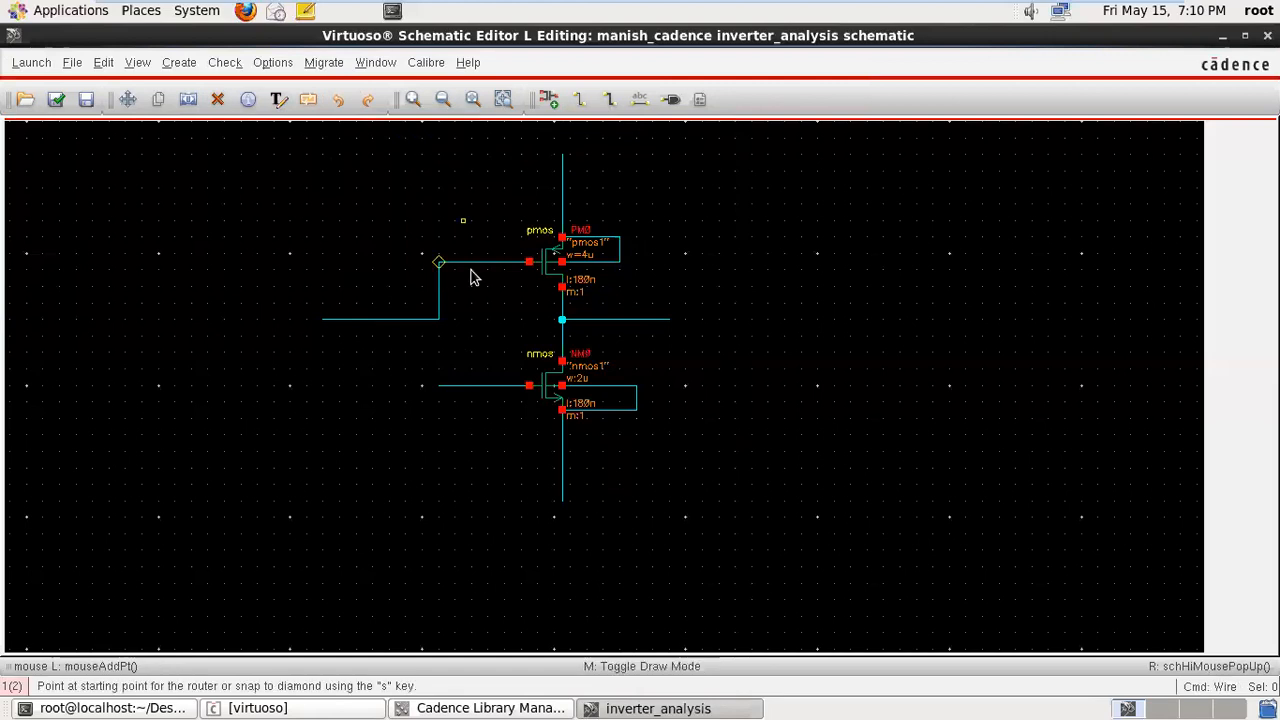
click(438, 319)
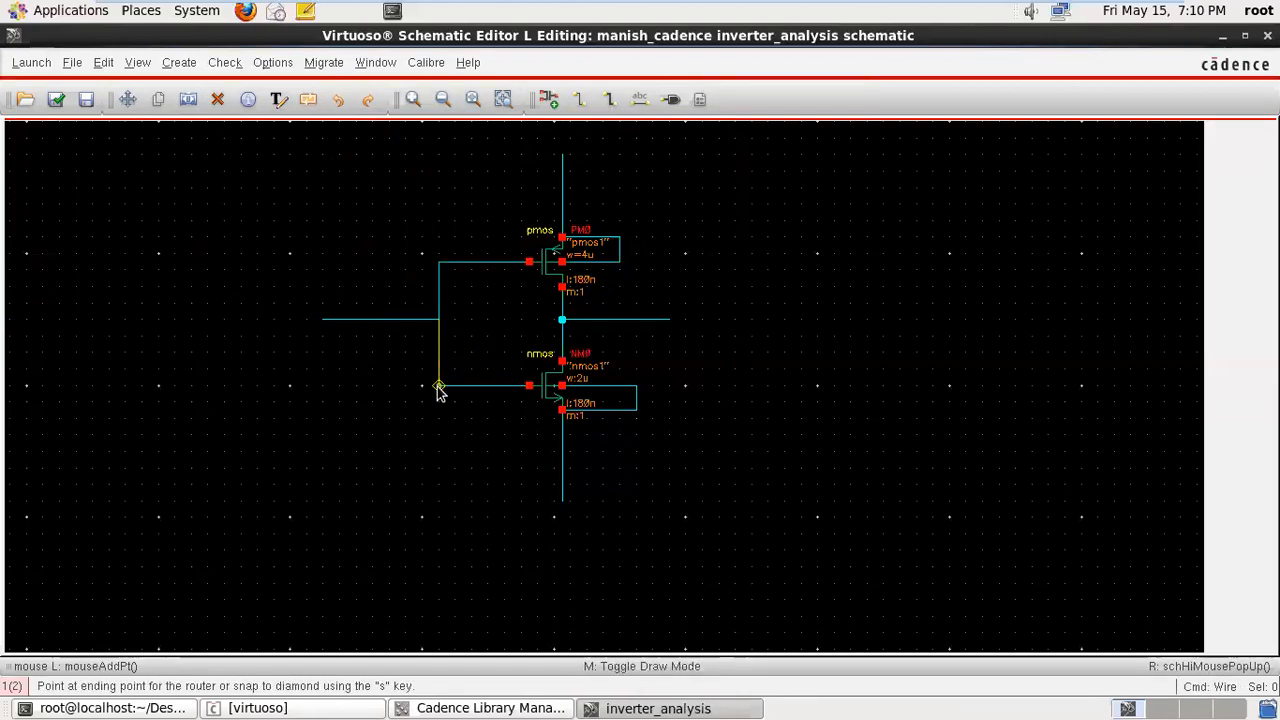
click(439, 387)
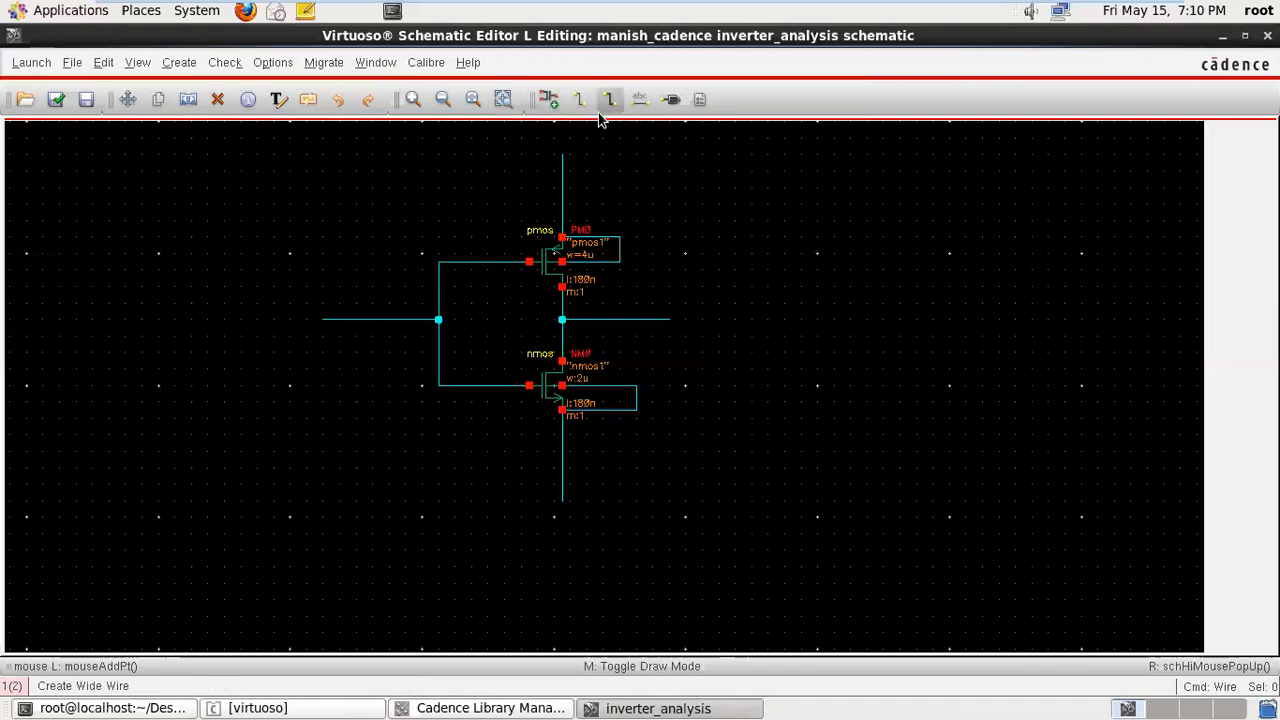
- Choose the vpulse symbol from analogLib as the next instance to add
click(550, 100)
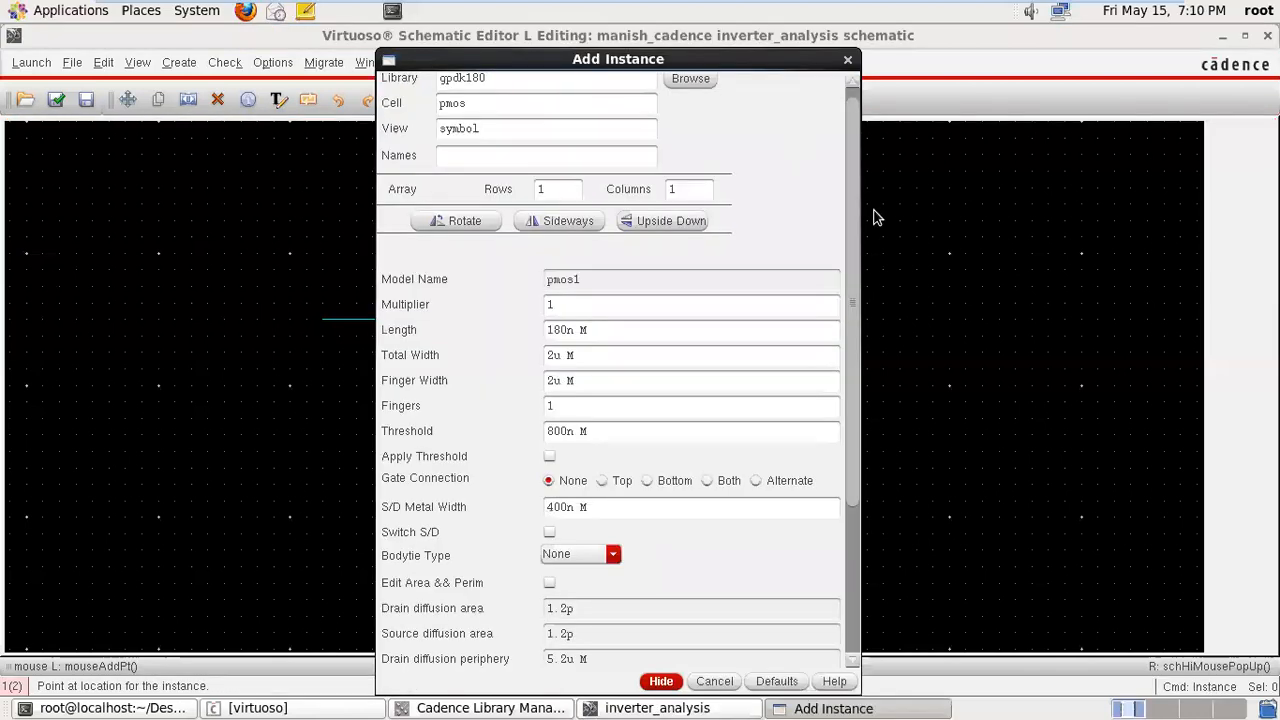
drag(857, 323, 848, 309)
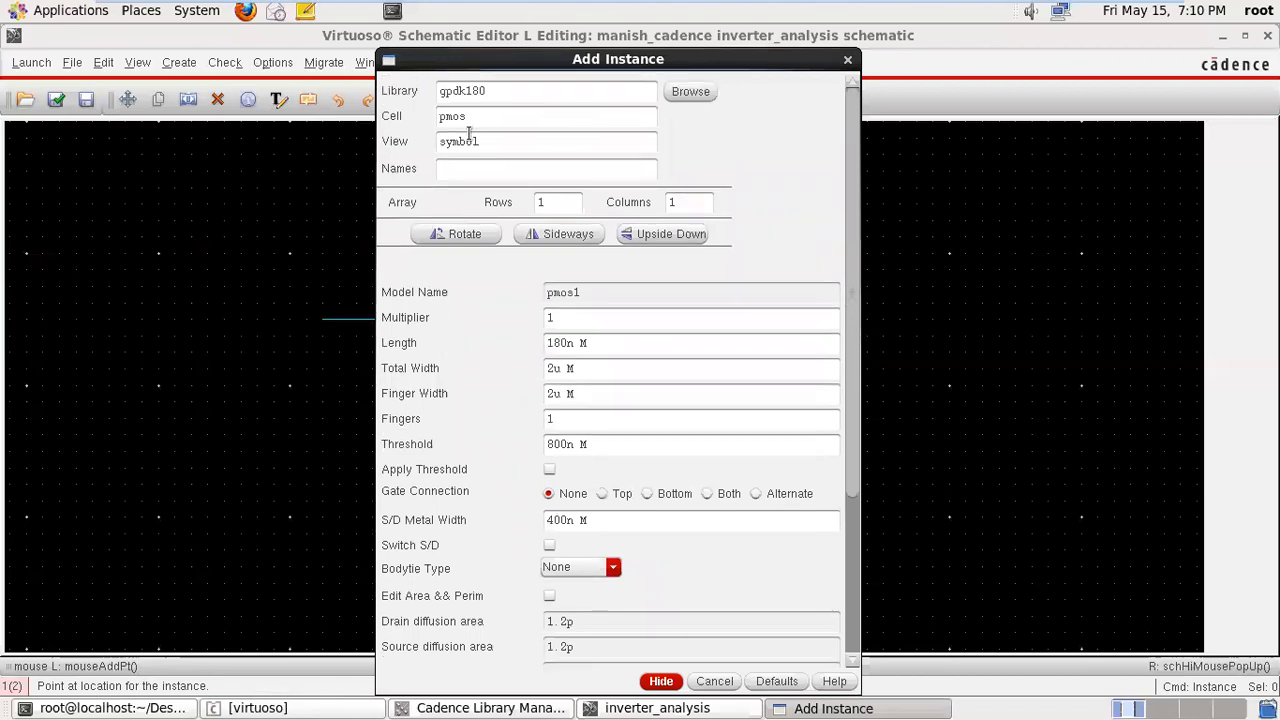
click(695, 96)
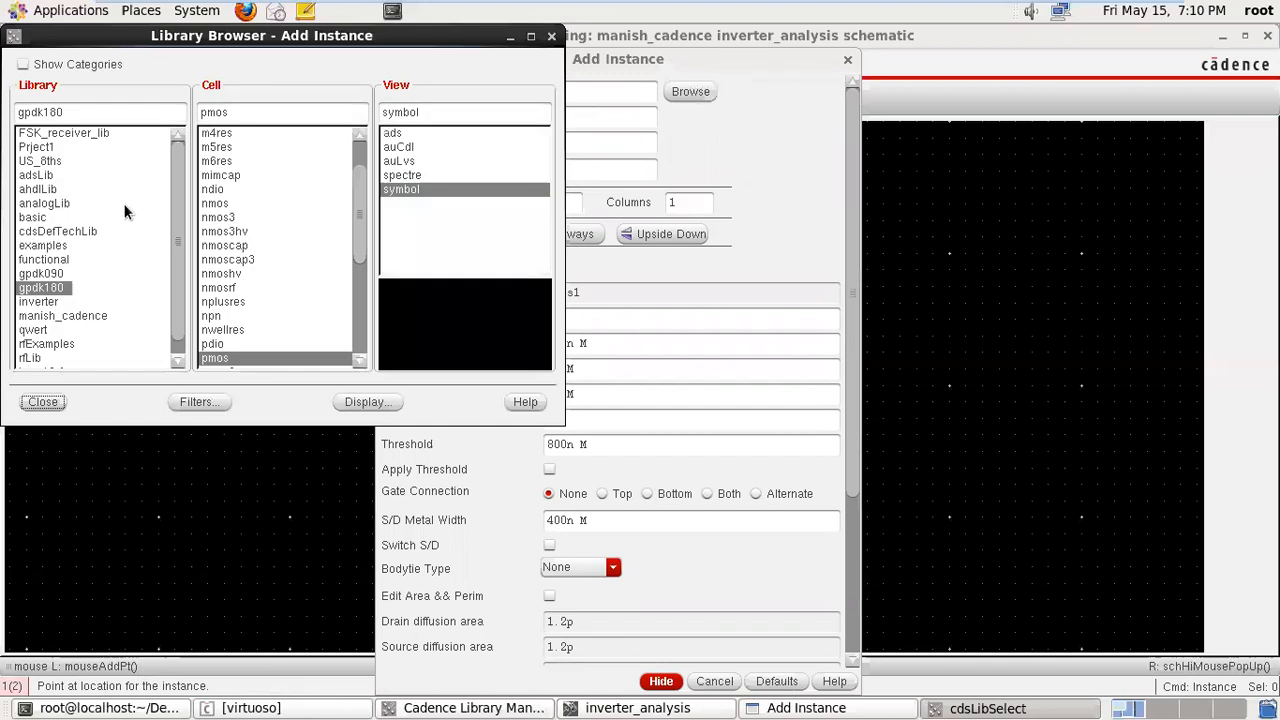
click(73, 202)
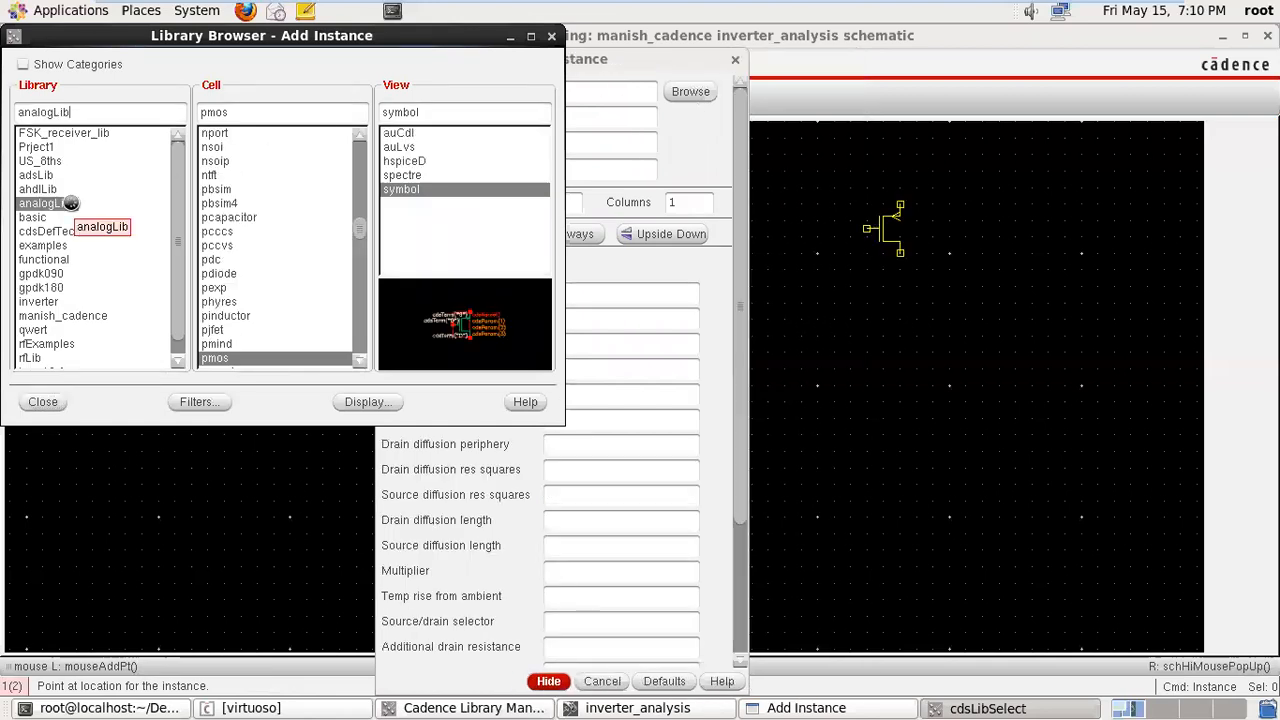
drag(251, 113, 70, 90)
text(v)
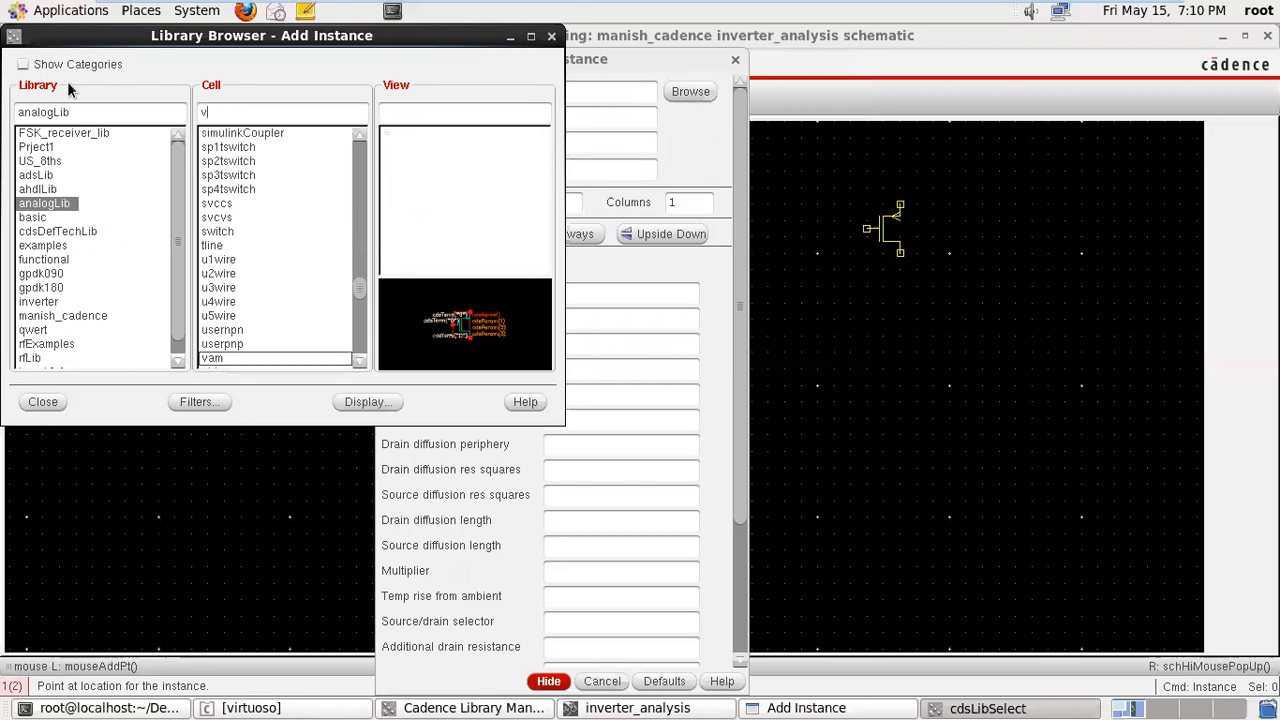
text(pulse)
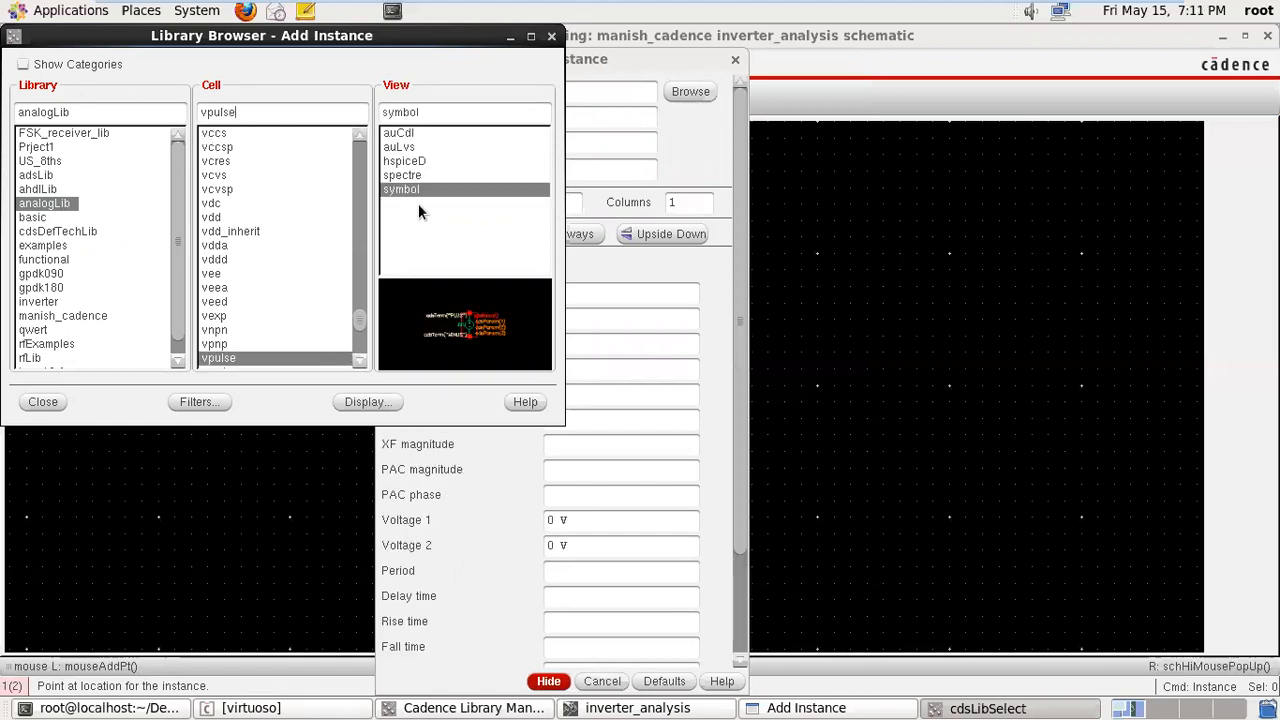
click(551, 36)
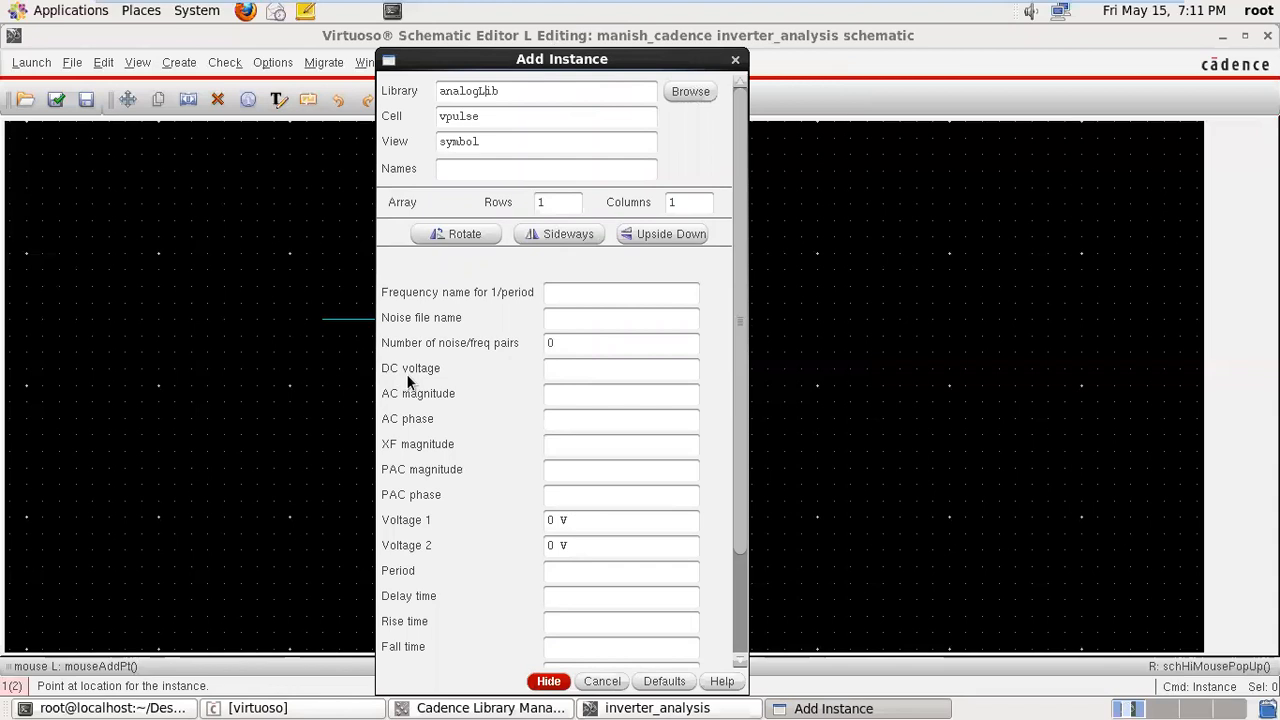
- Set the vpulse instance's DC voltage to the variable X and its AC magnitude to 1 V
click(562, 367)
text(x)
click(553, 397)
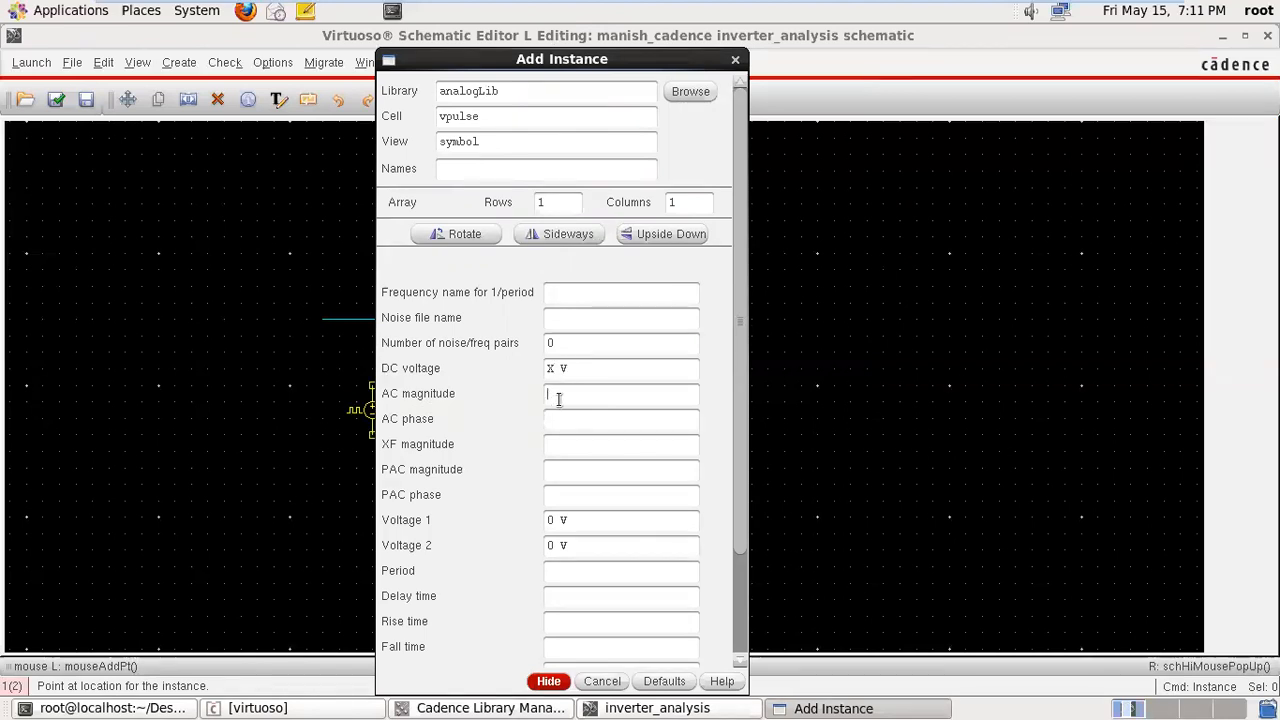
text(1)
- Set the vpulse instance's Voltage 1 to 500m V, period to 1m s and pulse width to 50u s
scroll(740, 410, down, 1)
drag(739, 405, 739, 409)
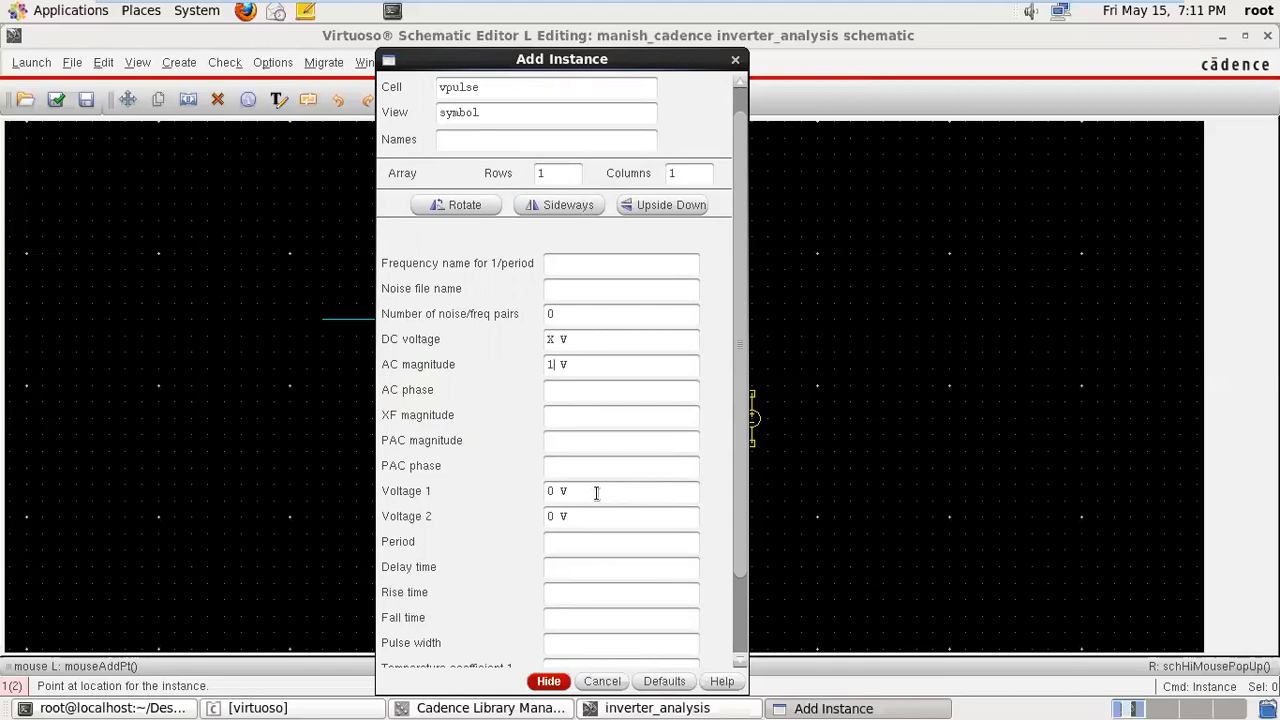
drag(586, 492, 521, 507)
text(1)
drag(568, 496, 519, 490)
text(.5)
click(563, 541)
text(m)
- Place one vpulse source at the outer end of the input wire and a second one beyond the output wire
drag(580, 339, 540, 338)
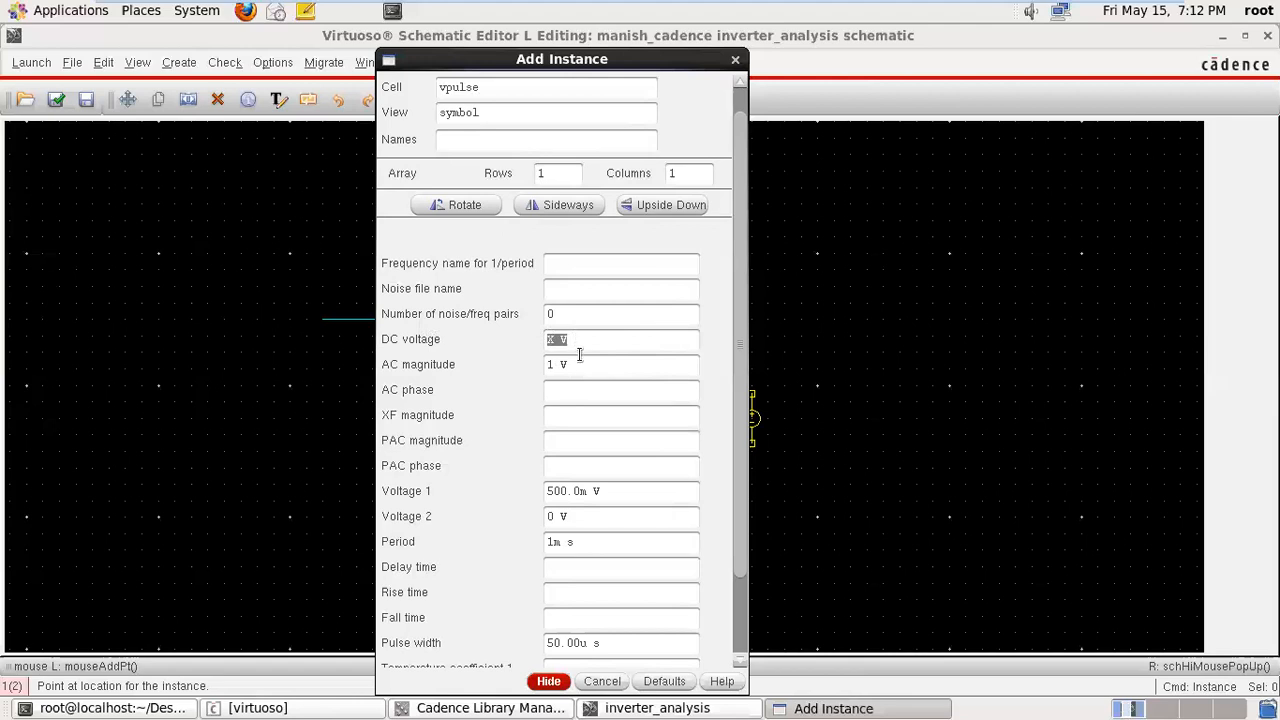
click(560, 366)
click(551, 371)
click(549, 681)
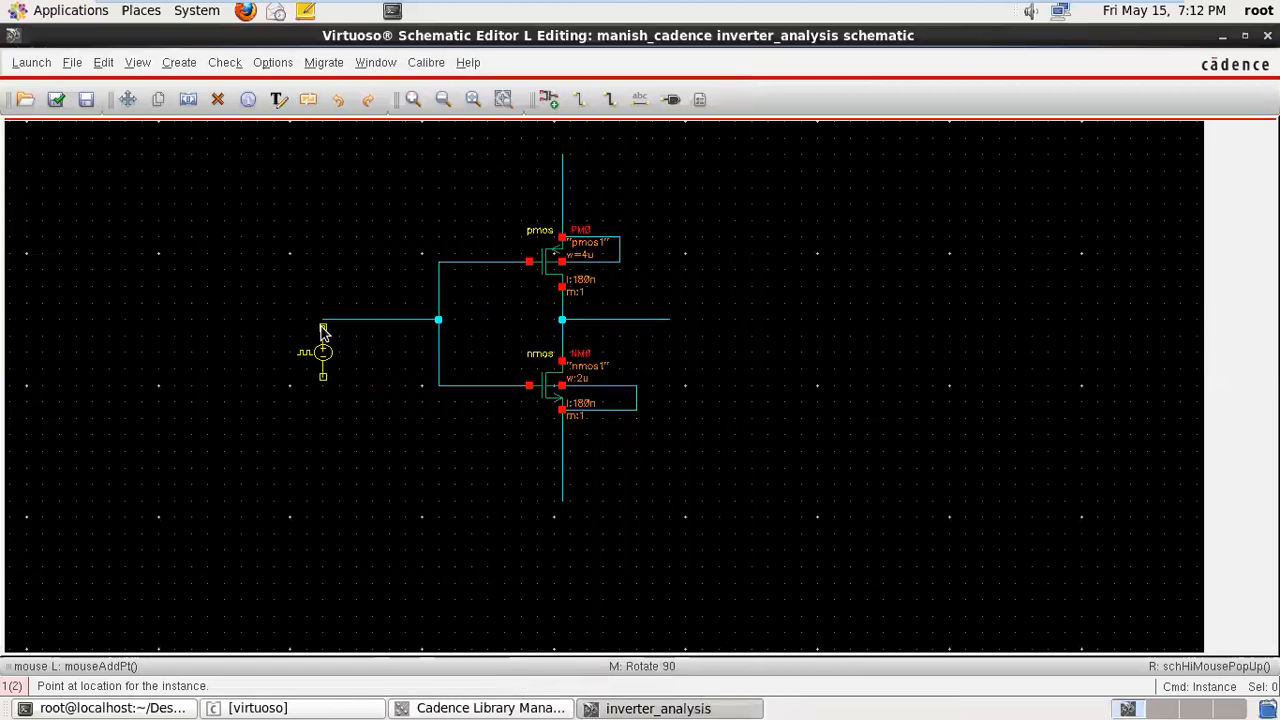
click(322, 320)
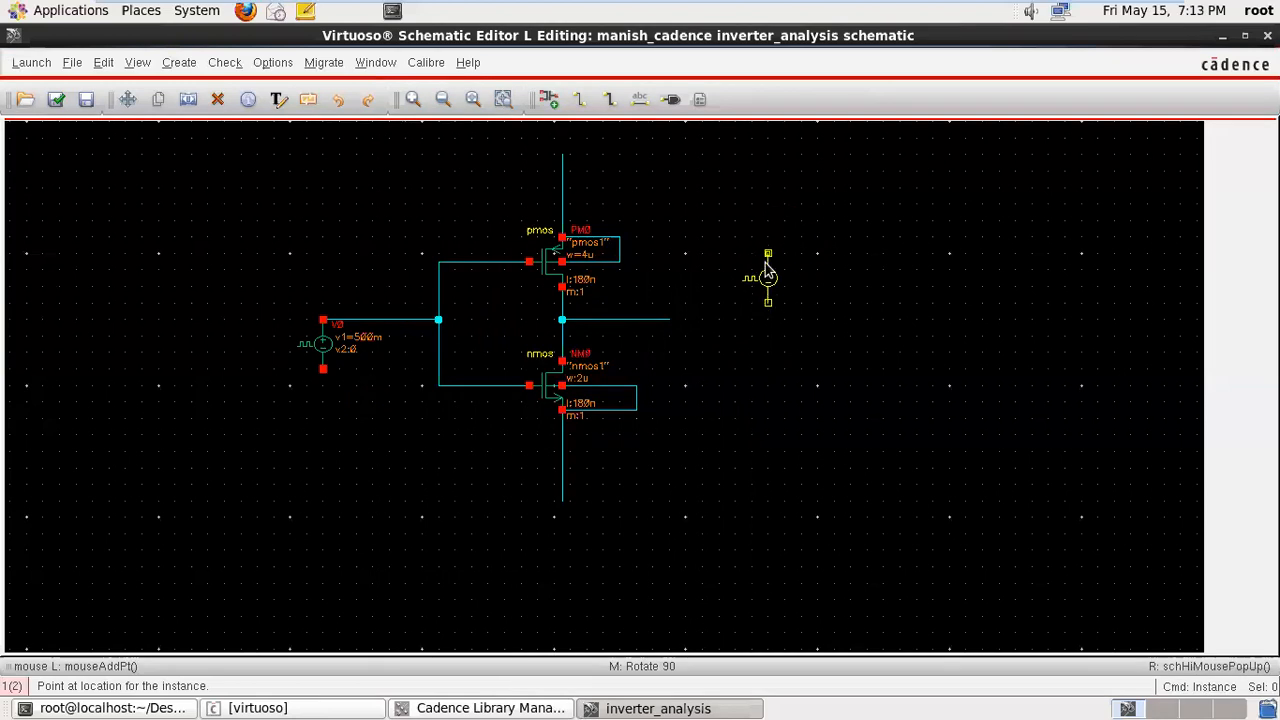
click(783, 283)
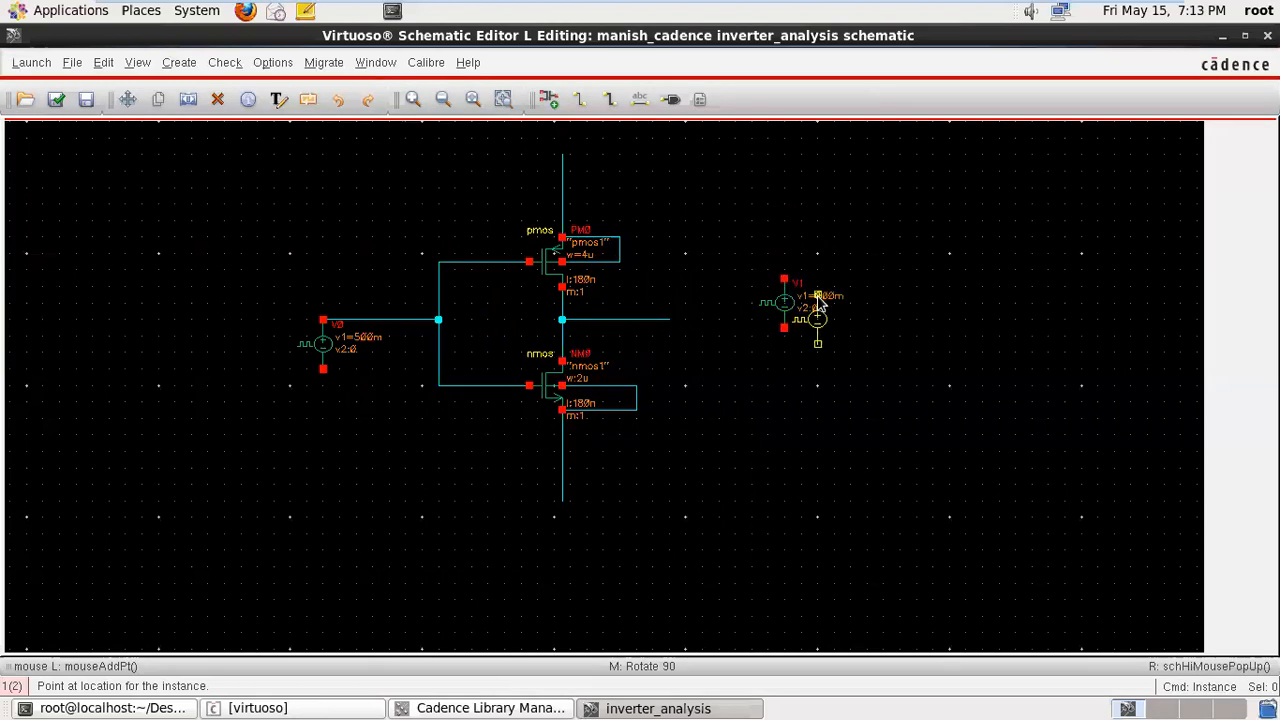
key(Escape)
- Set the DC voltage of the second vpulse source, beyond the output wire, to the variable Y
click(778, 308)
key(q)
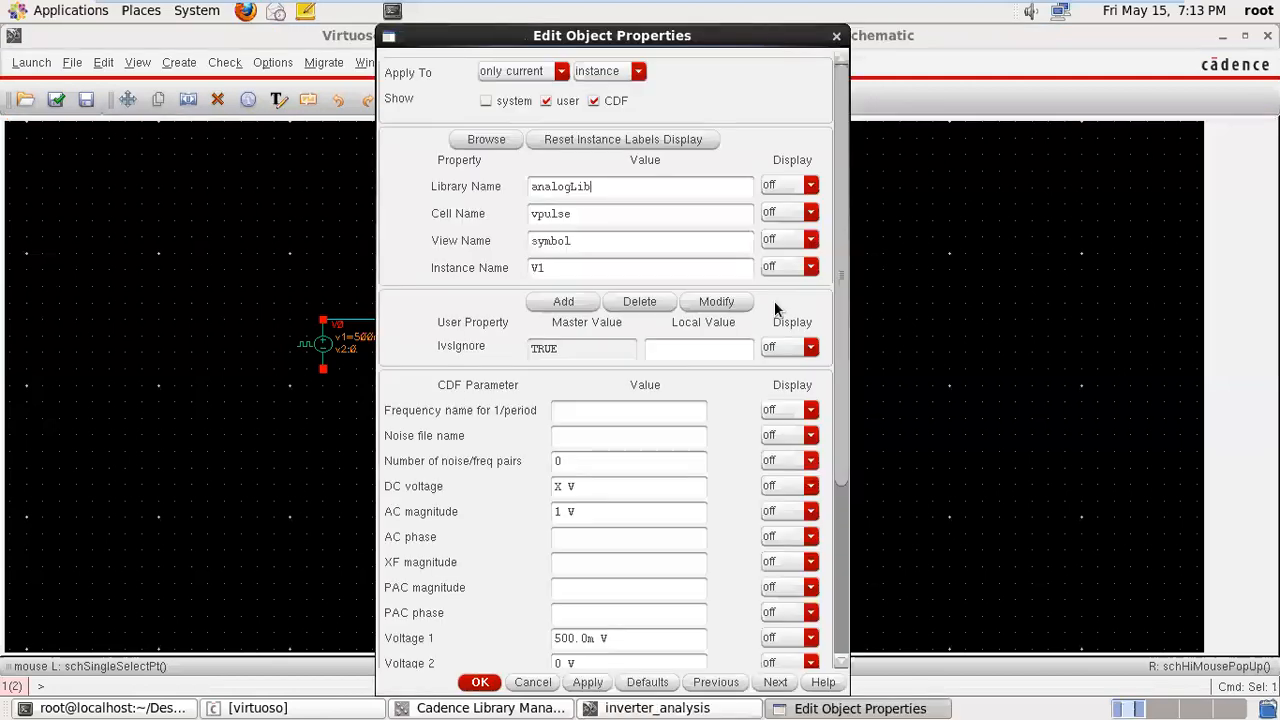
drag(841, 331, 862, 480)
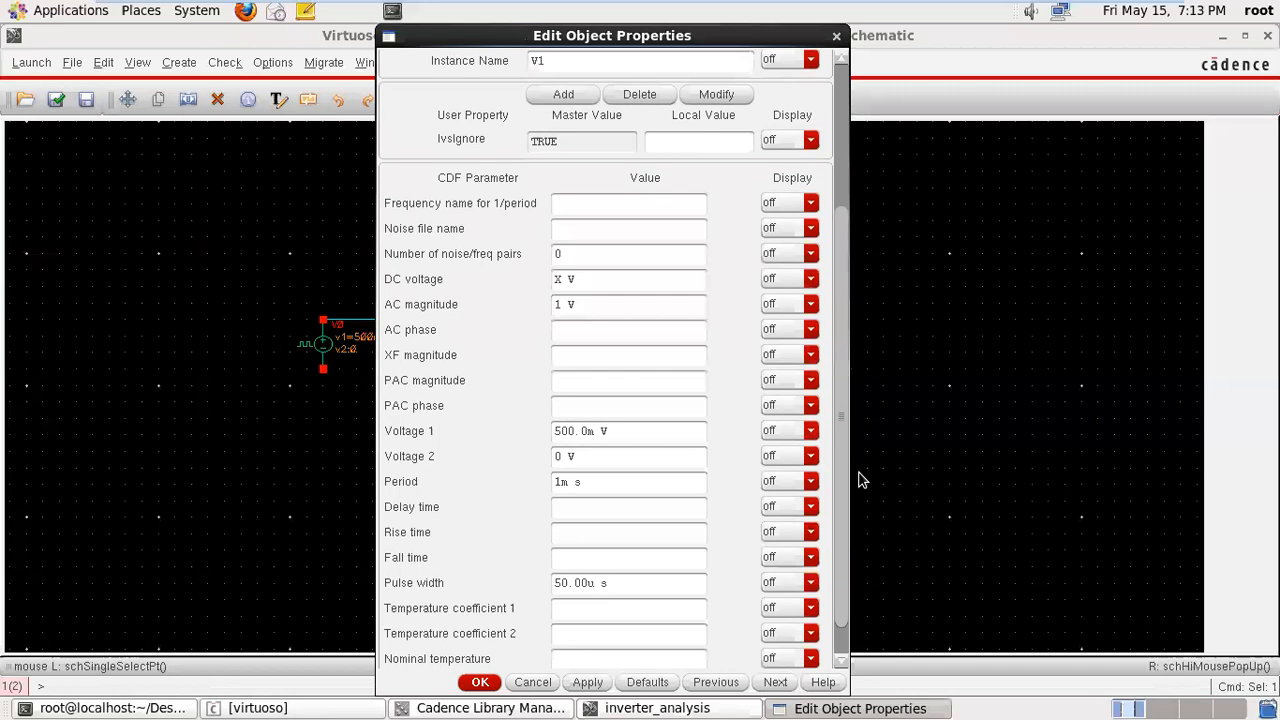
drag(589, 254, 515, 290)
text(0)
- Clear the second source's AC magnitude, Voltage 1, Voltage 2, period and pulse width, and apply the changed properties
drag(604, 306, 420, 329)
key(BackSpace)
drag(618, 428, 450, 443)
key(BackSpace)
drag(600, 458, 476, 447)
key(BackSpace)
drag(596, 482, 491, 483)
key(BackSpace)
drag(620, 582, 433, 548)
key(BackSpace)
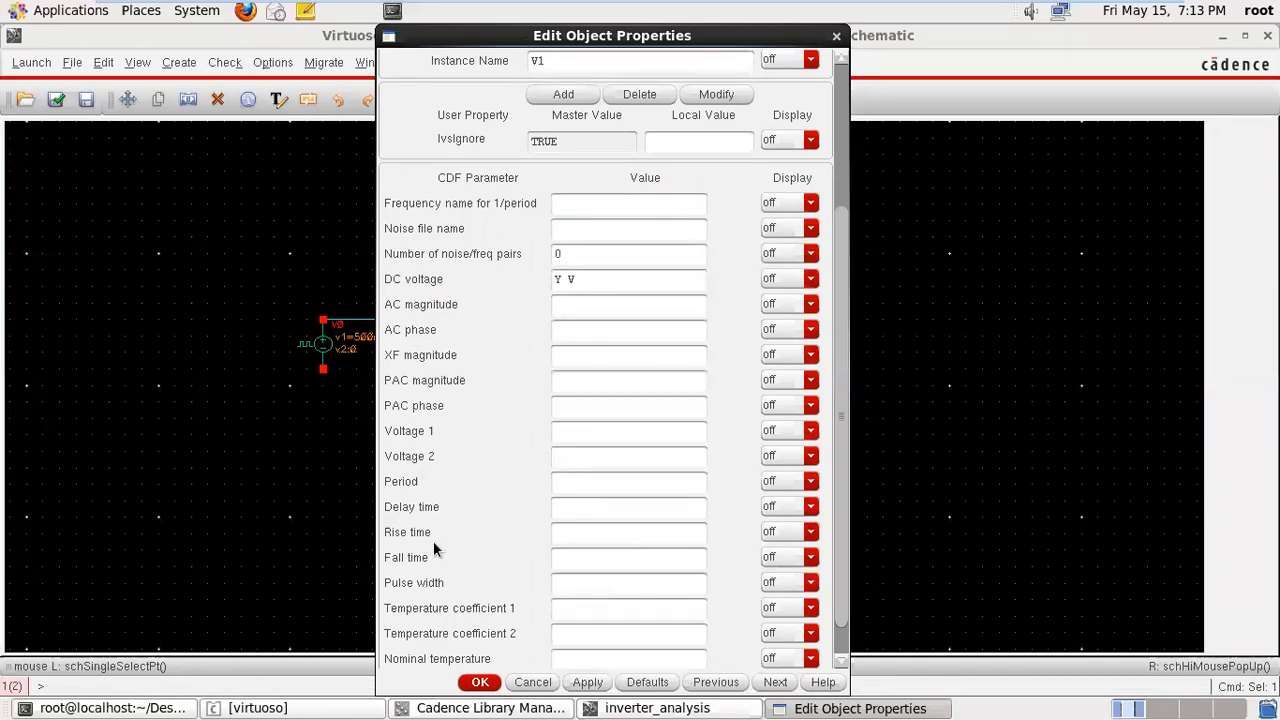
click(480, 682)
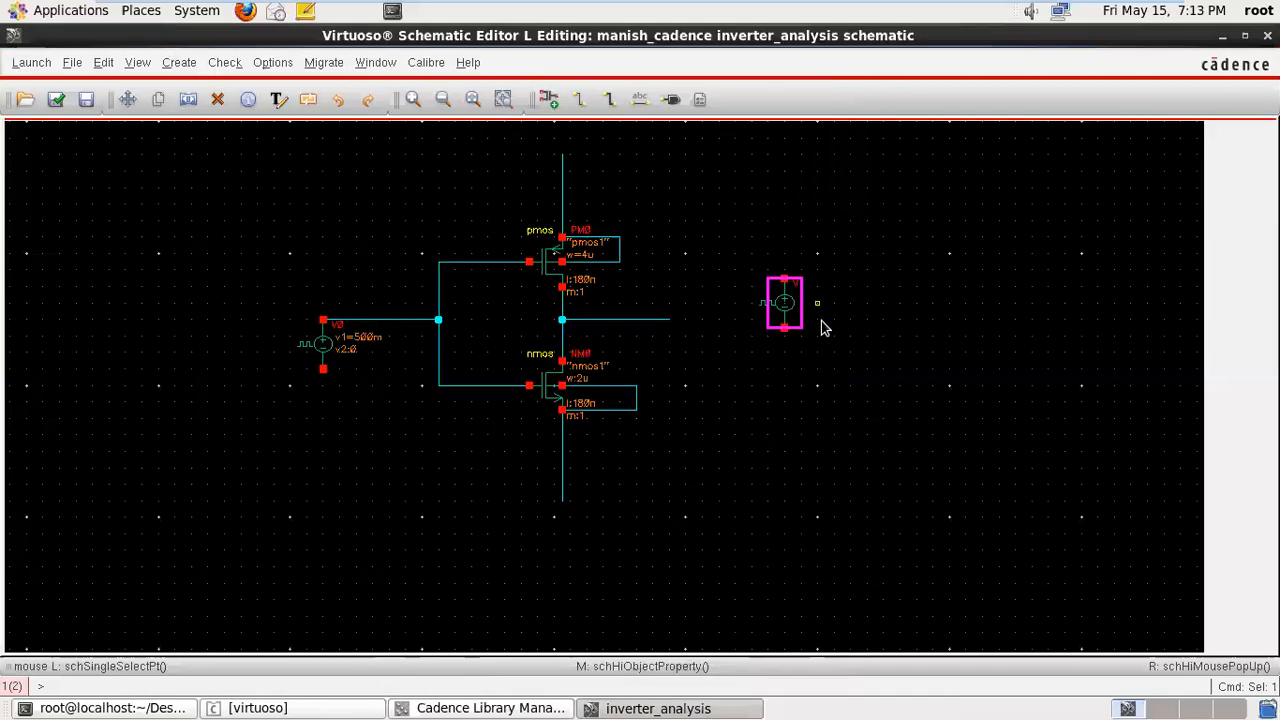
click(867, 373)
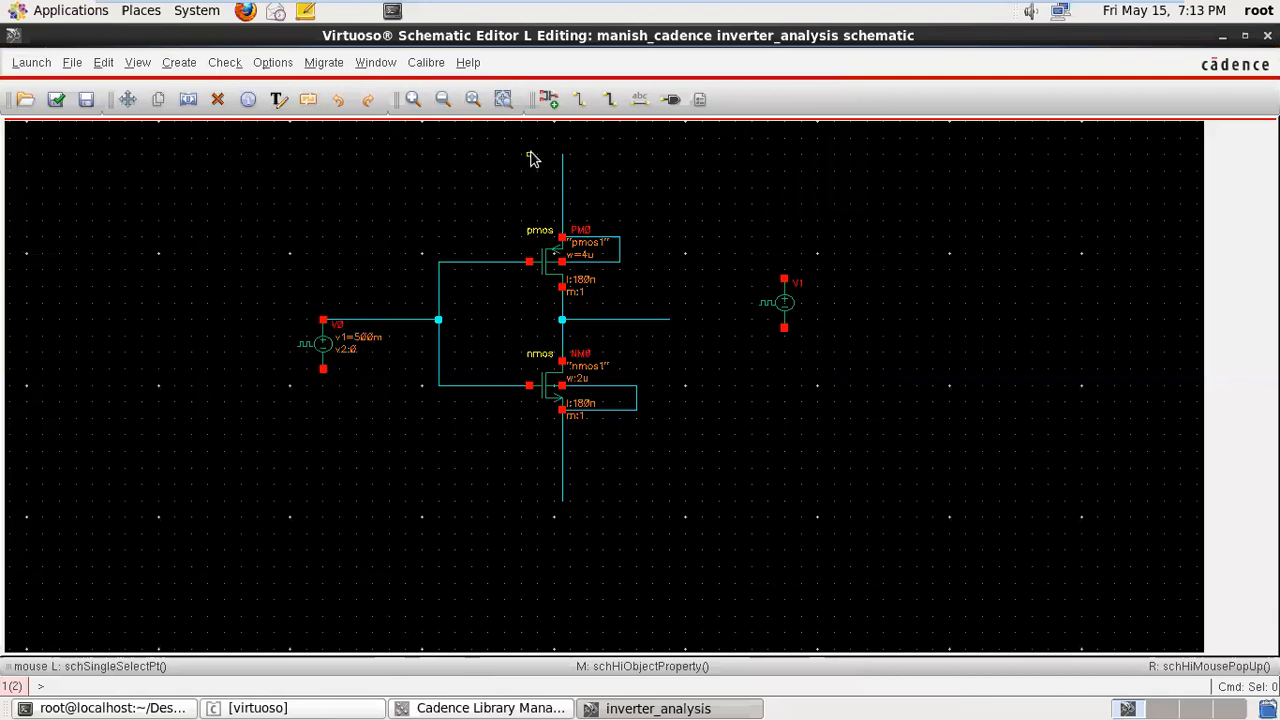
- Place a gnd symbol from analogLib at the lower end of the nmos source wire
click(548, 99)
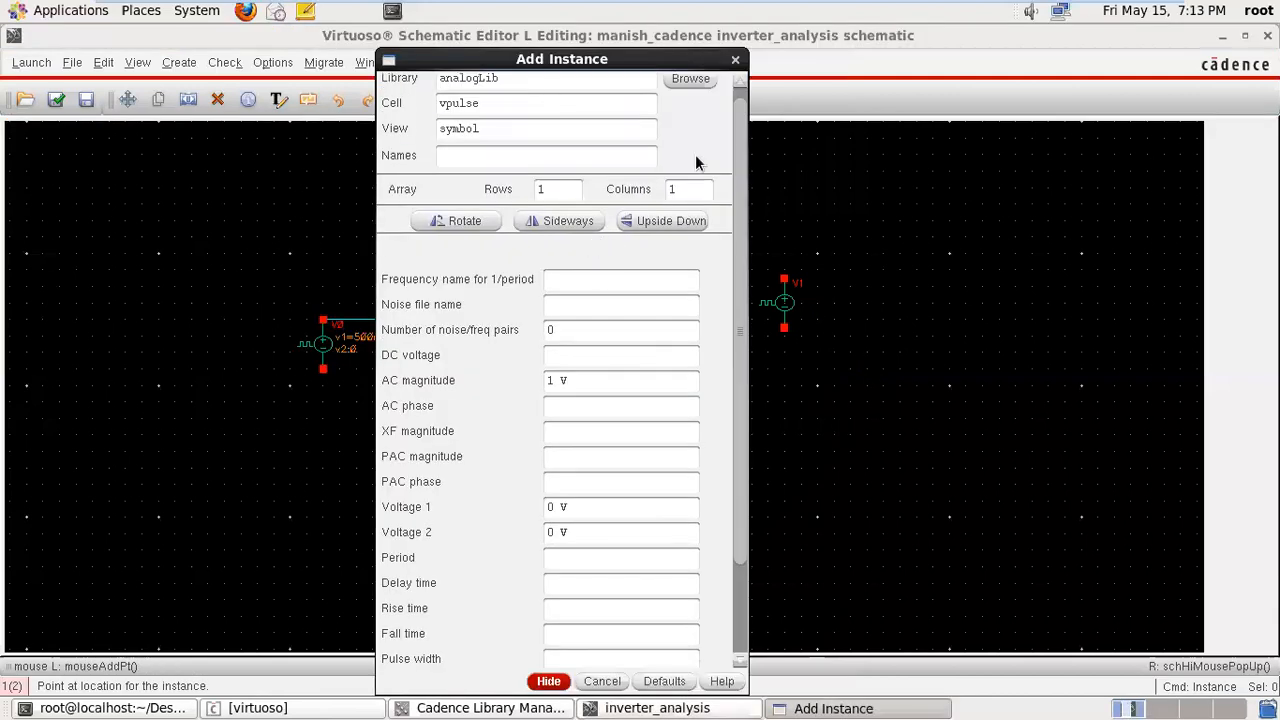
drag(739, 250, 739, 160)
drag(500, 116, 352, 122)
text(gnd)
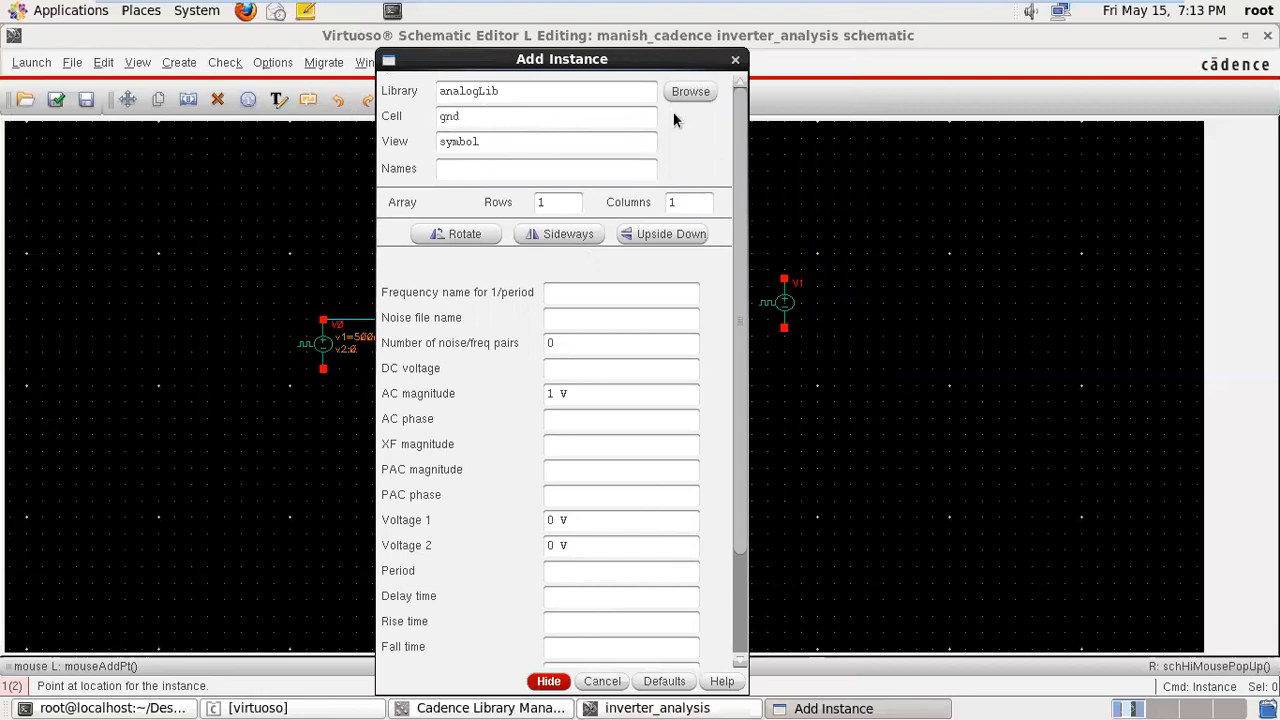
click(720, 60)
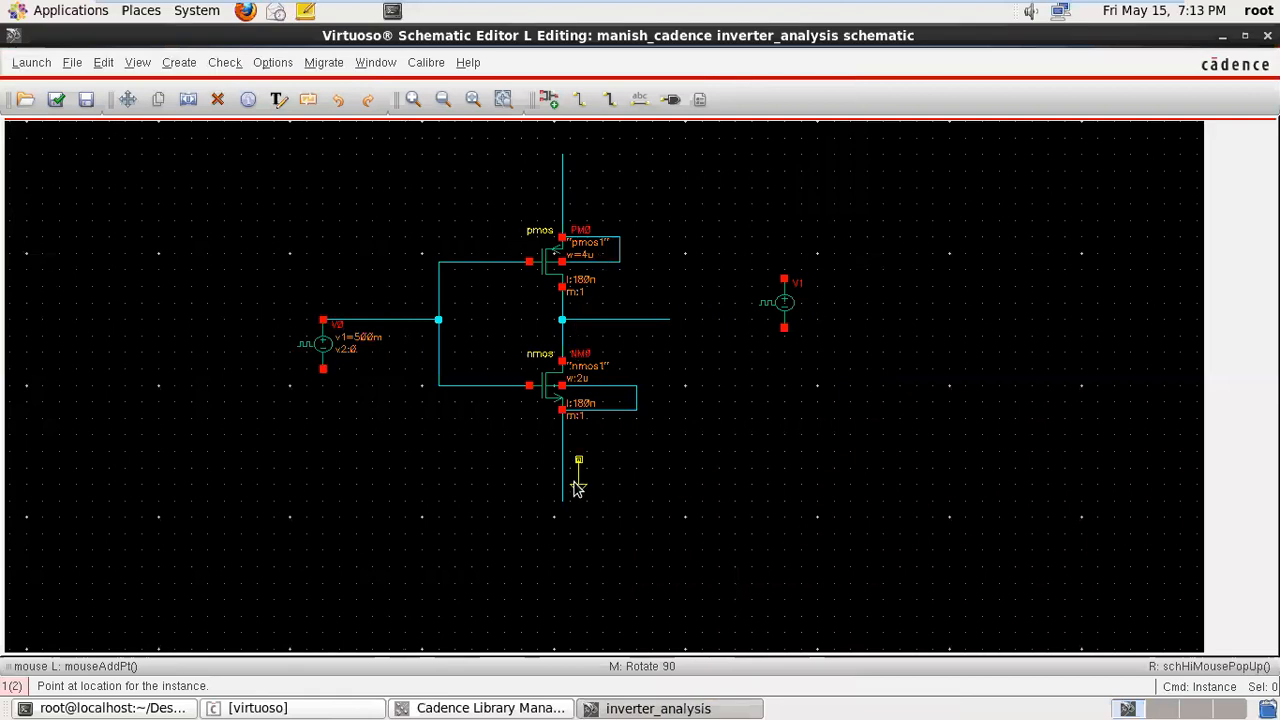
click(562, 503)
key(Escape)
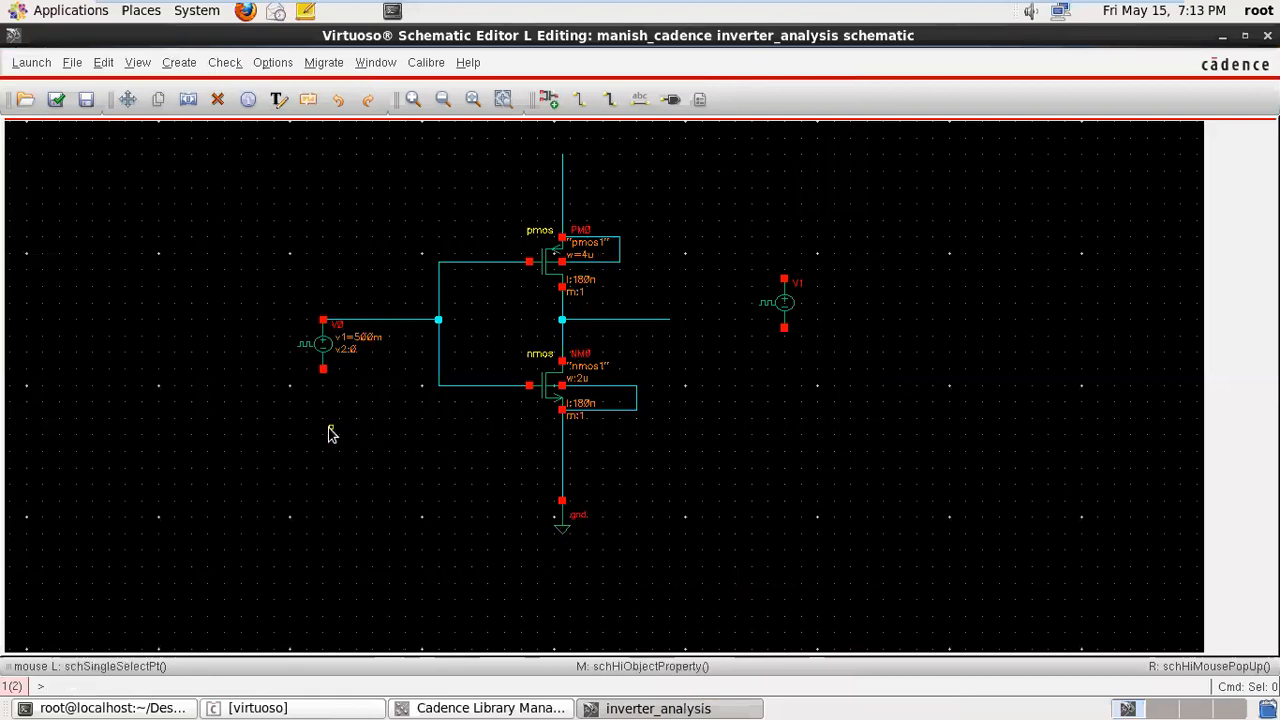
- Wire the lower terminals of both voltage sources to the gnd node
click(322, 370)
key(w)
click(323, 370)
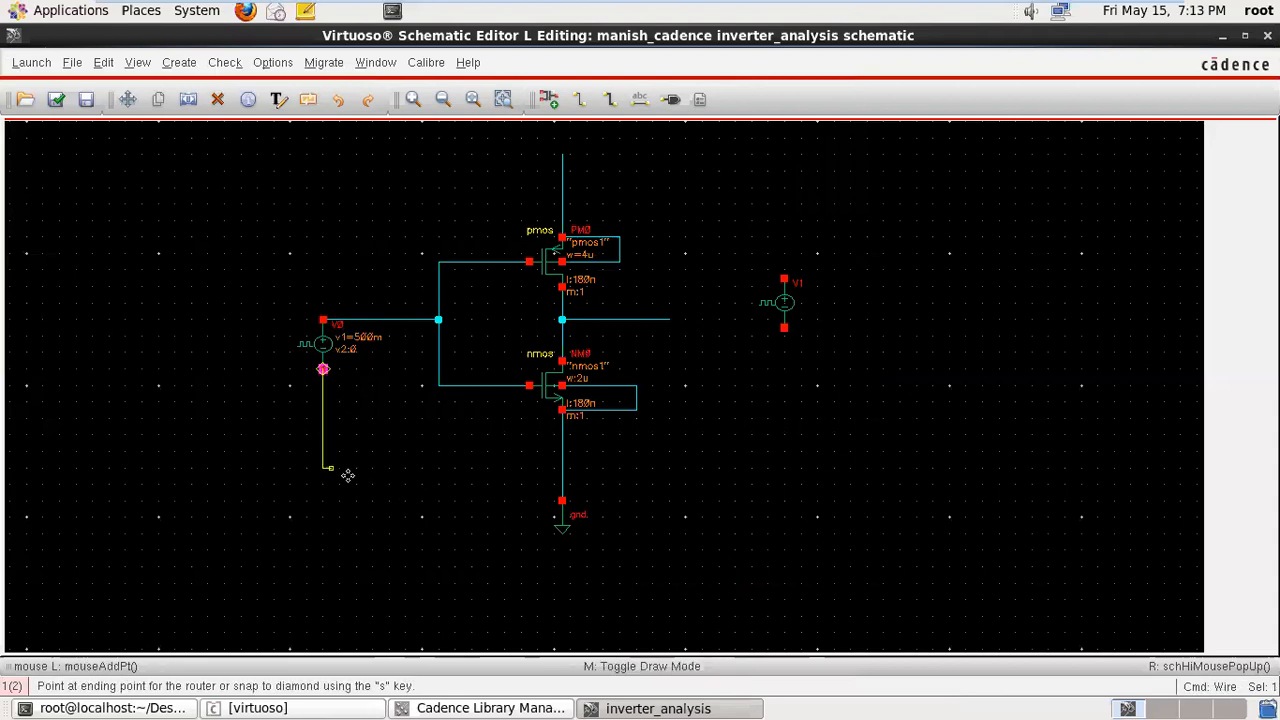
click(561, 501)
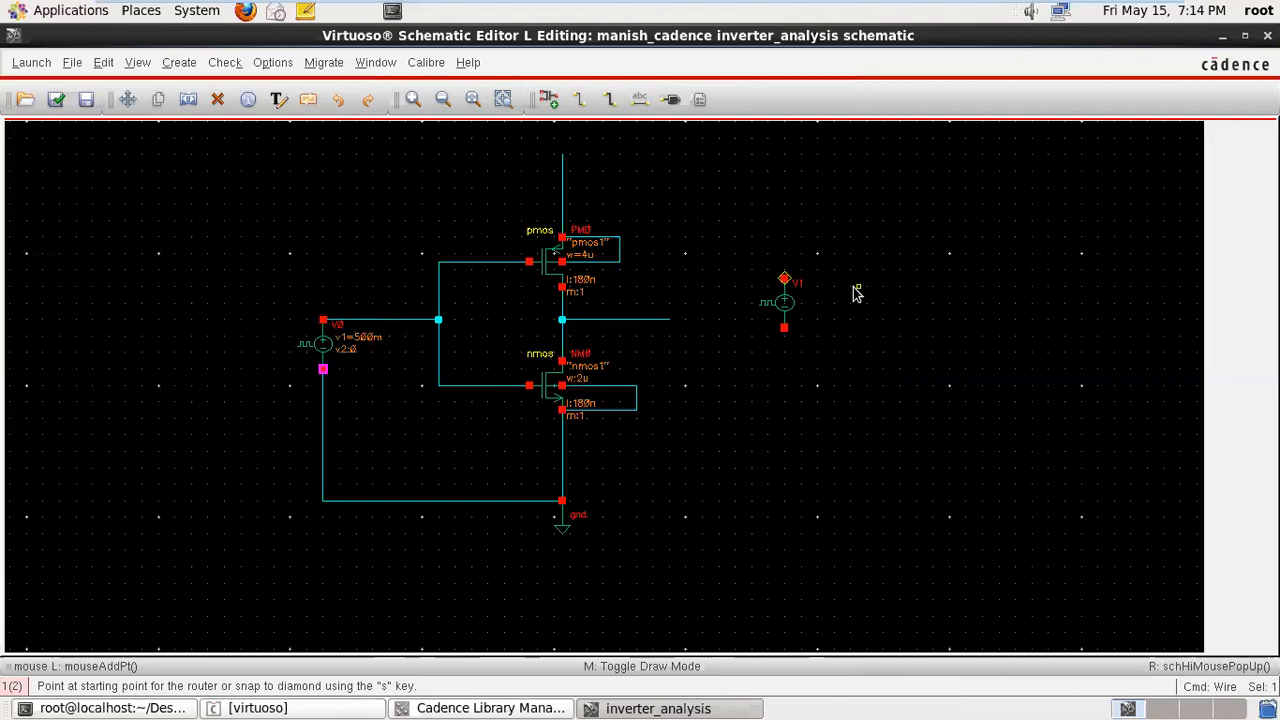
click(784, 328)
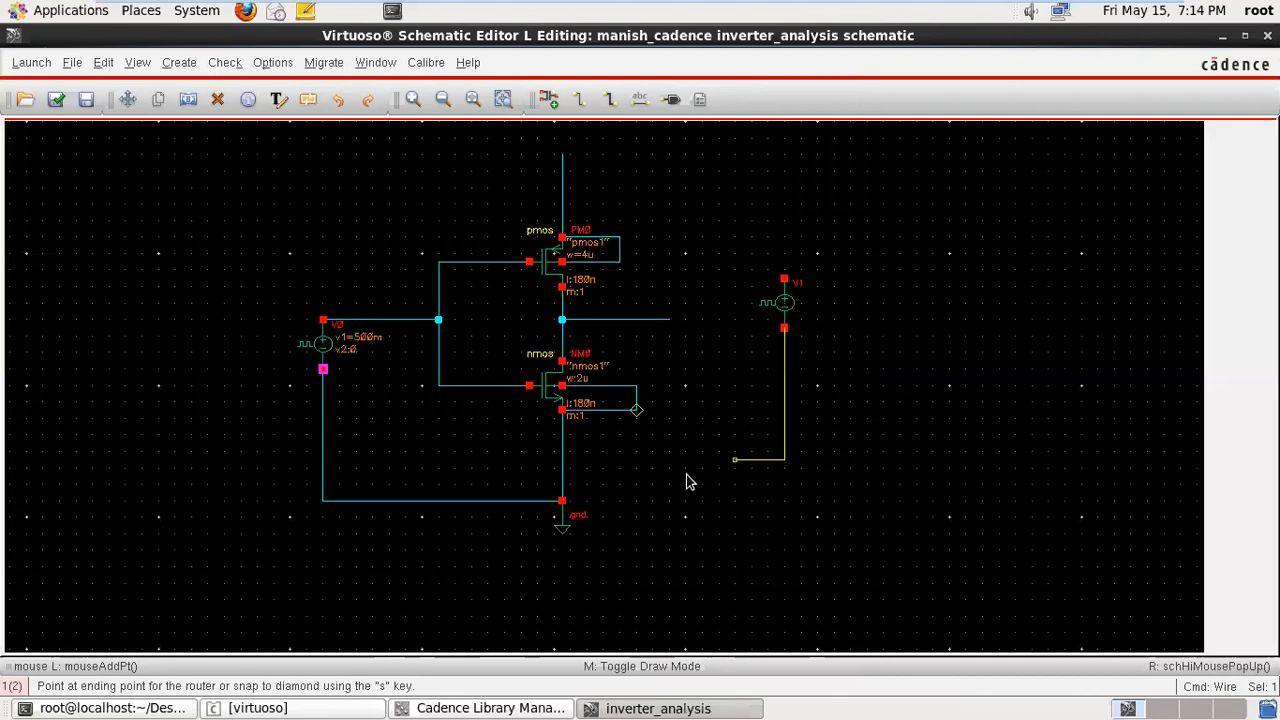
click(563, 503)
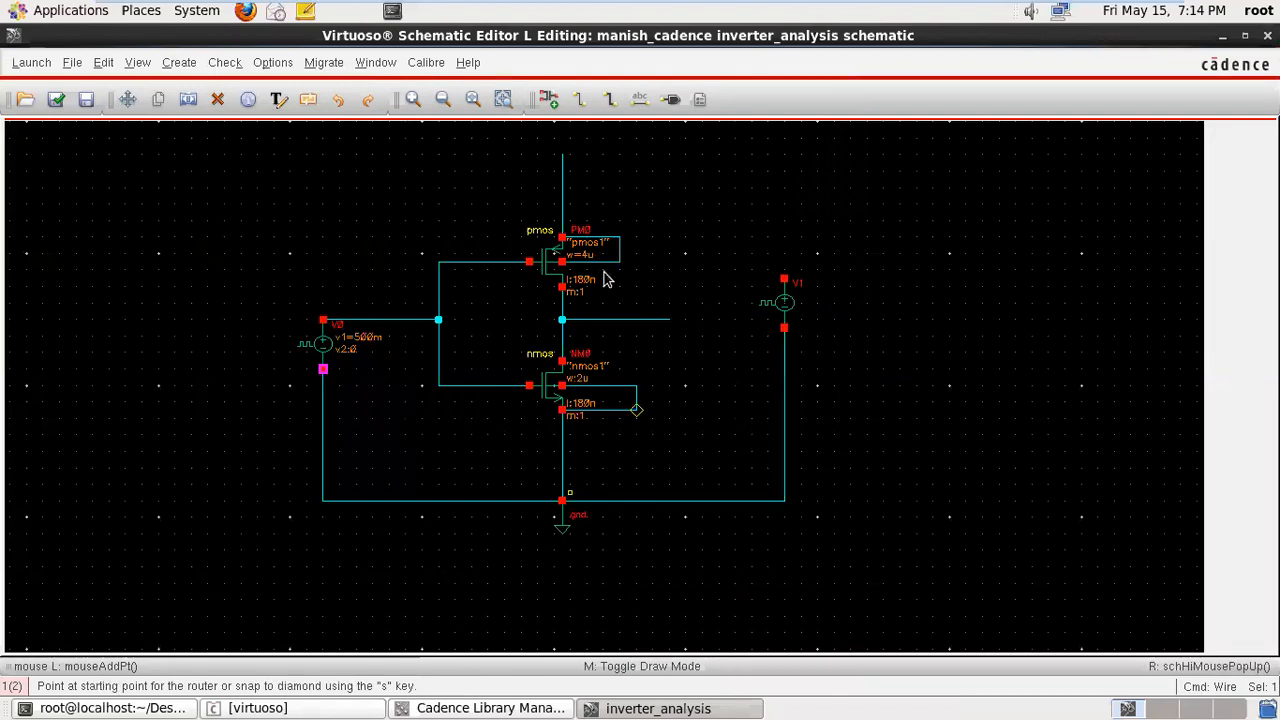
- Wire the upper end of the pmos supply wire around to the upper terminal of the second source
click(563, 157)
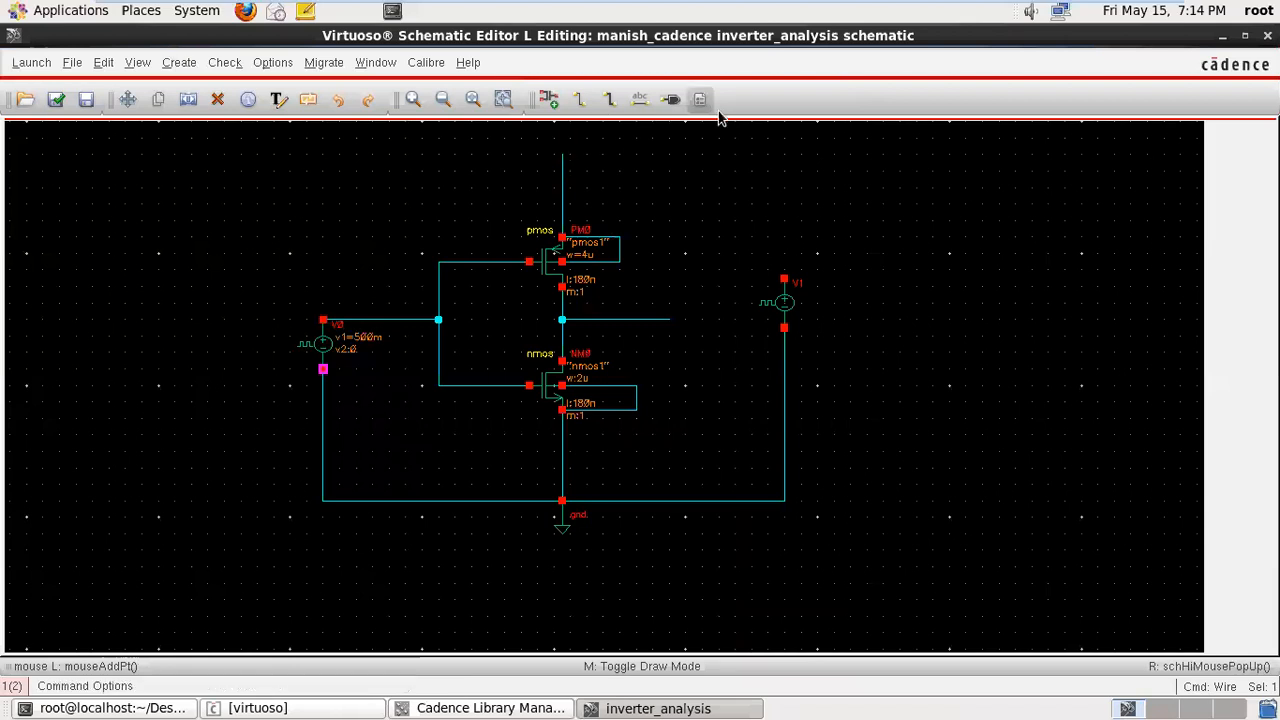
click(784, 155)
click(788, 284)
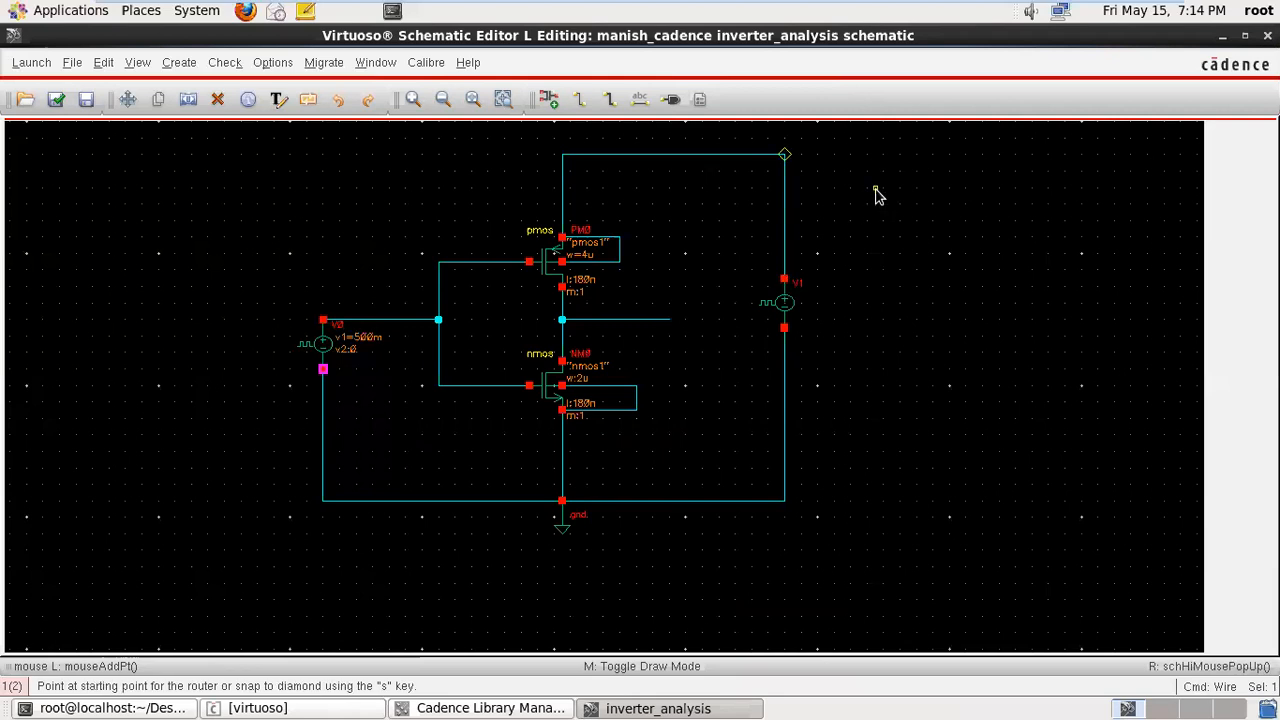
- Name the inverter's input wire vin and its output wire vout with wire name labels
click(638, 101)
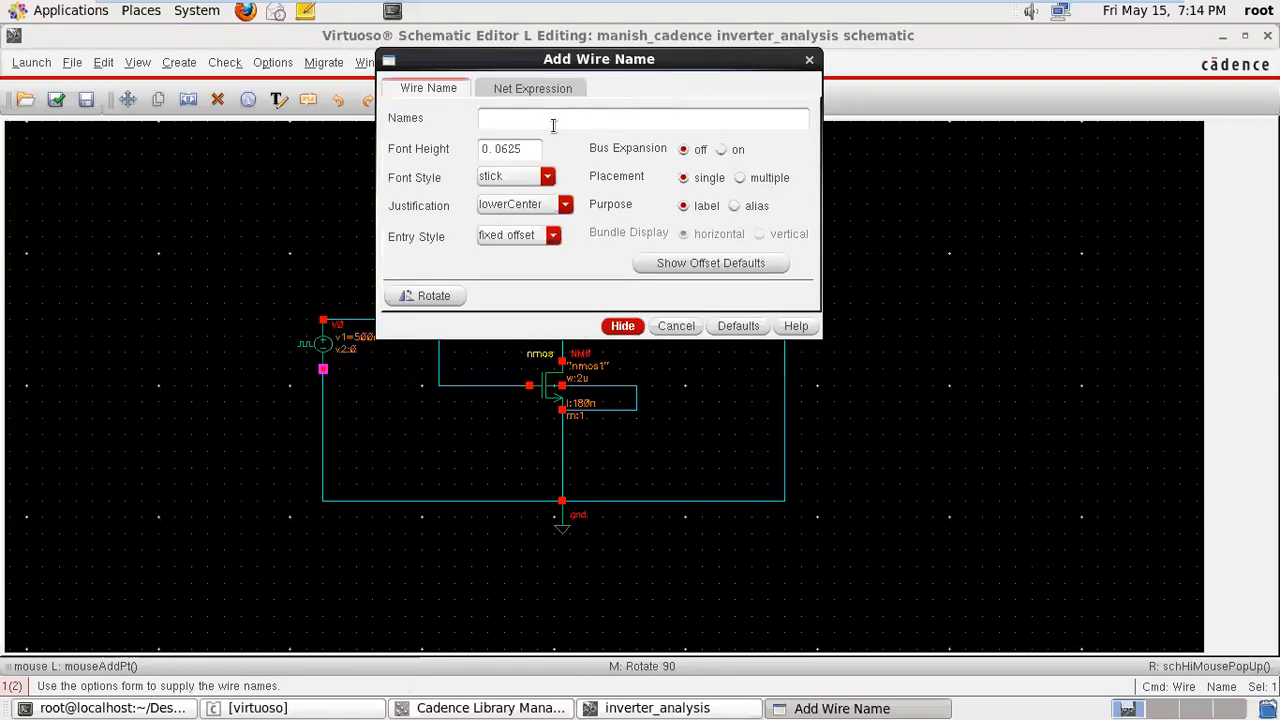
text(v1)
click(622, 326)
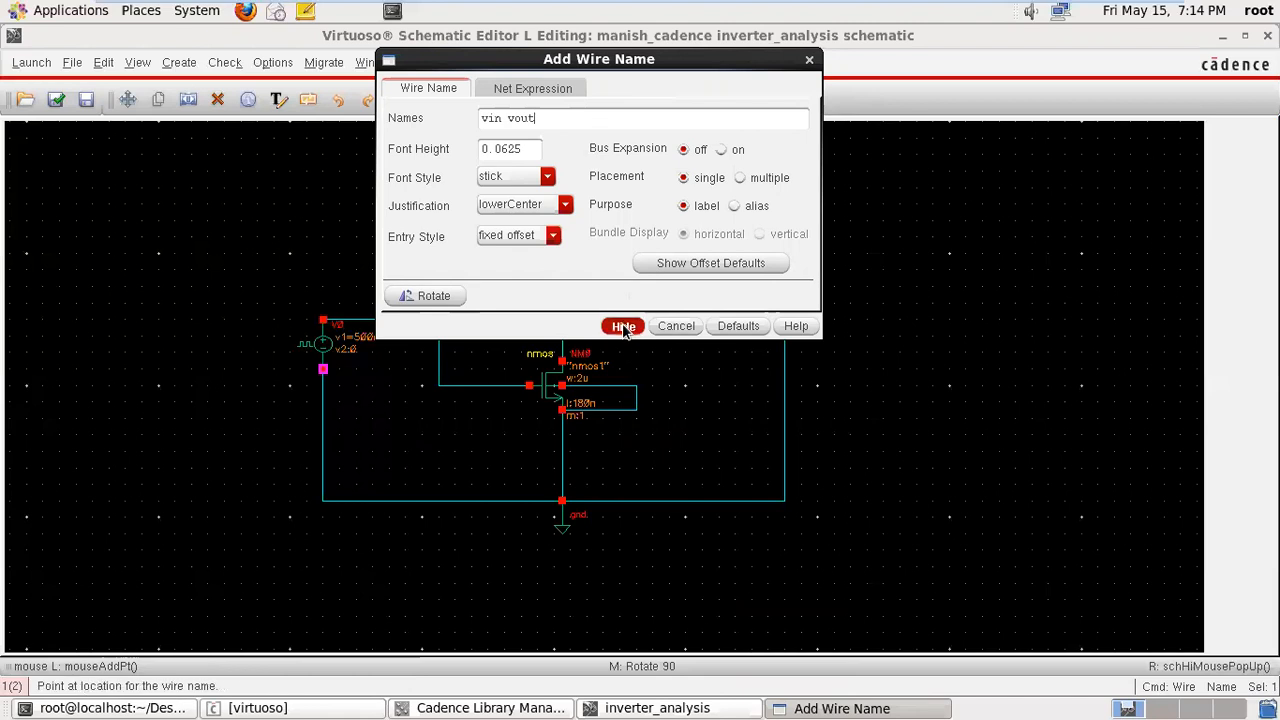
click(395, 321)
click(661, 321)
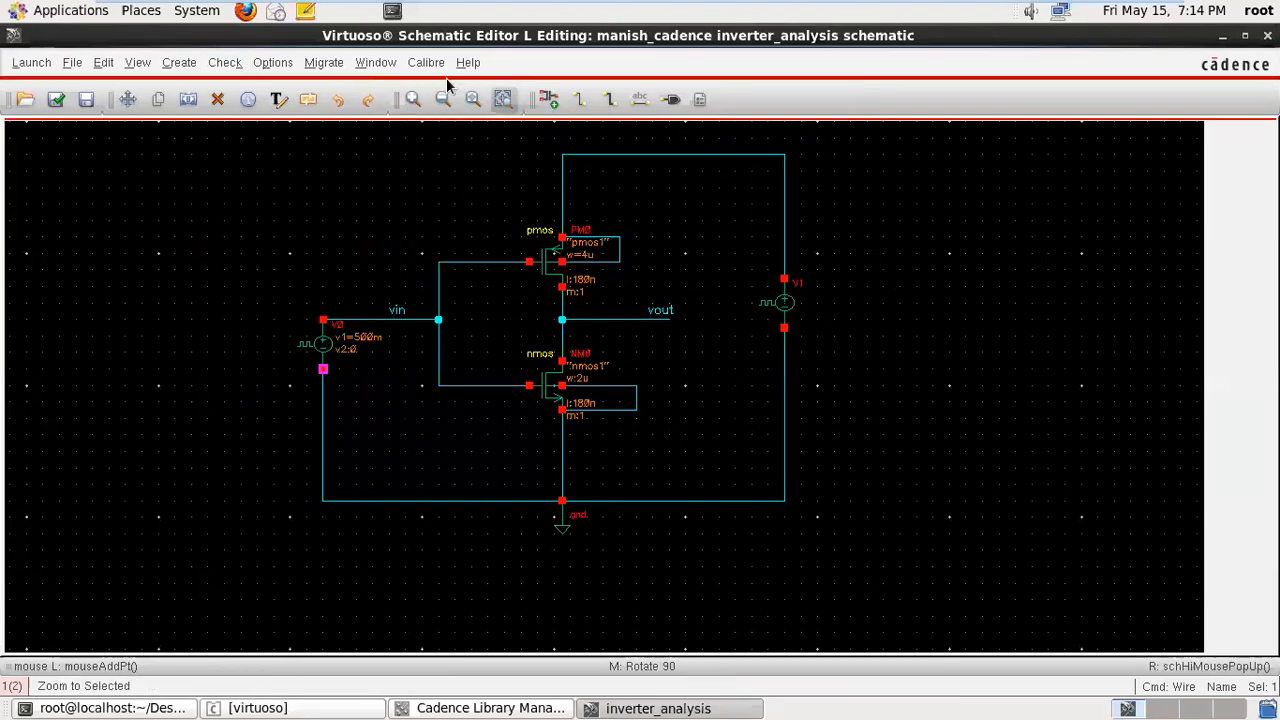
- Save the inverter schematic, run check and save on it, and dismiss the check report
click(87, 101)
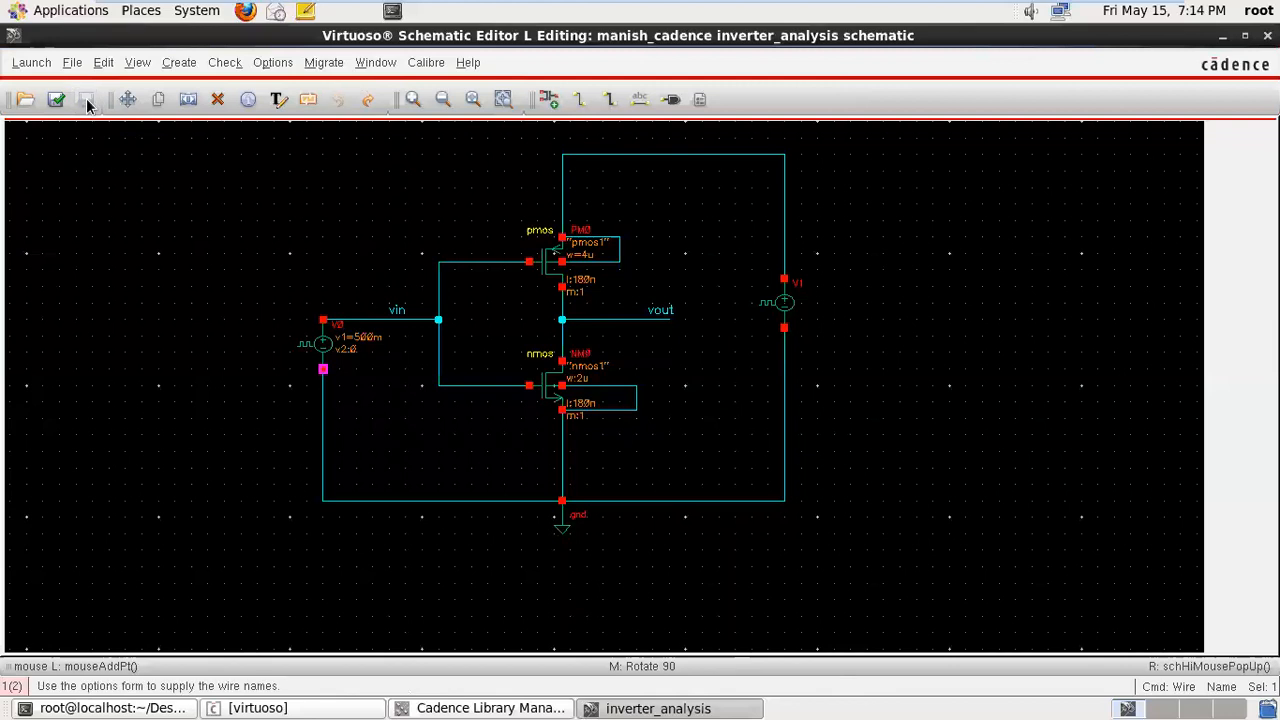
click(57, 100)
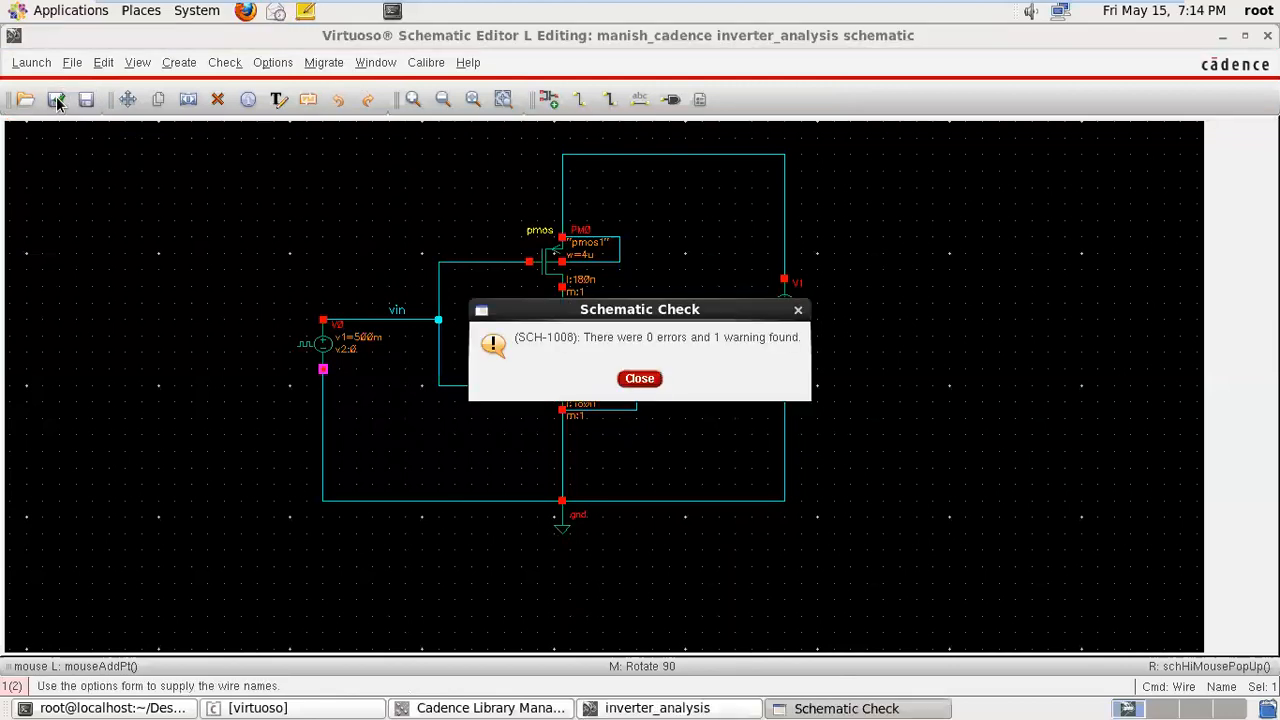
click(640, 379)
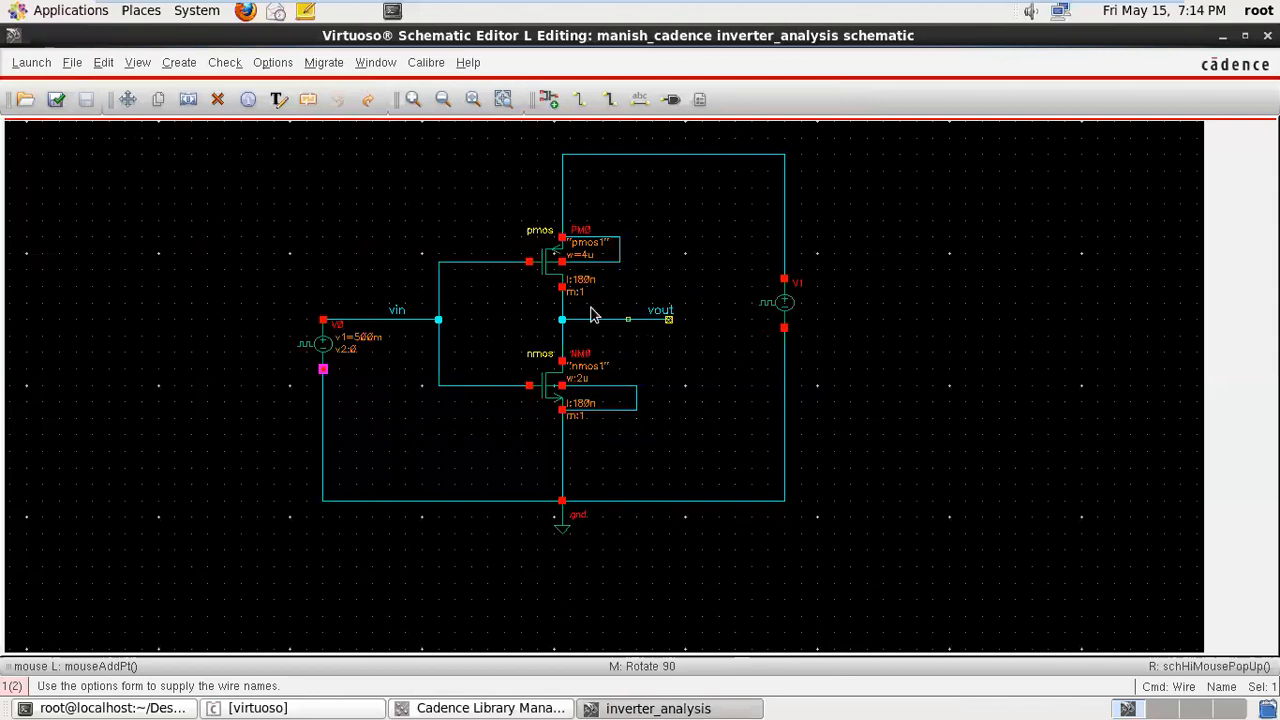
- Launch ADE L for the inverter schematic and move its window to the middle of the schematic
click(30, 62)
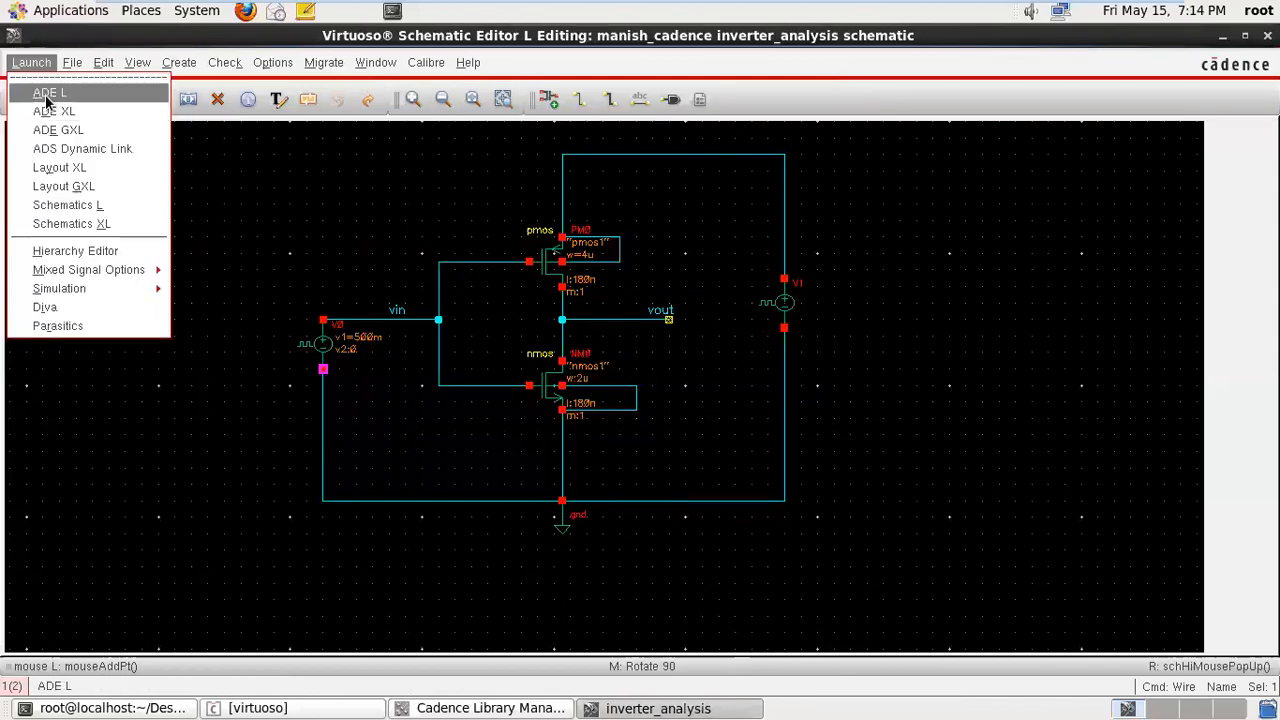
click(48, 93)
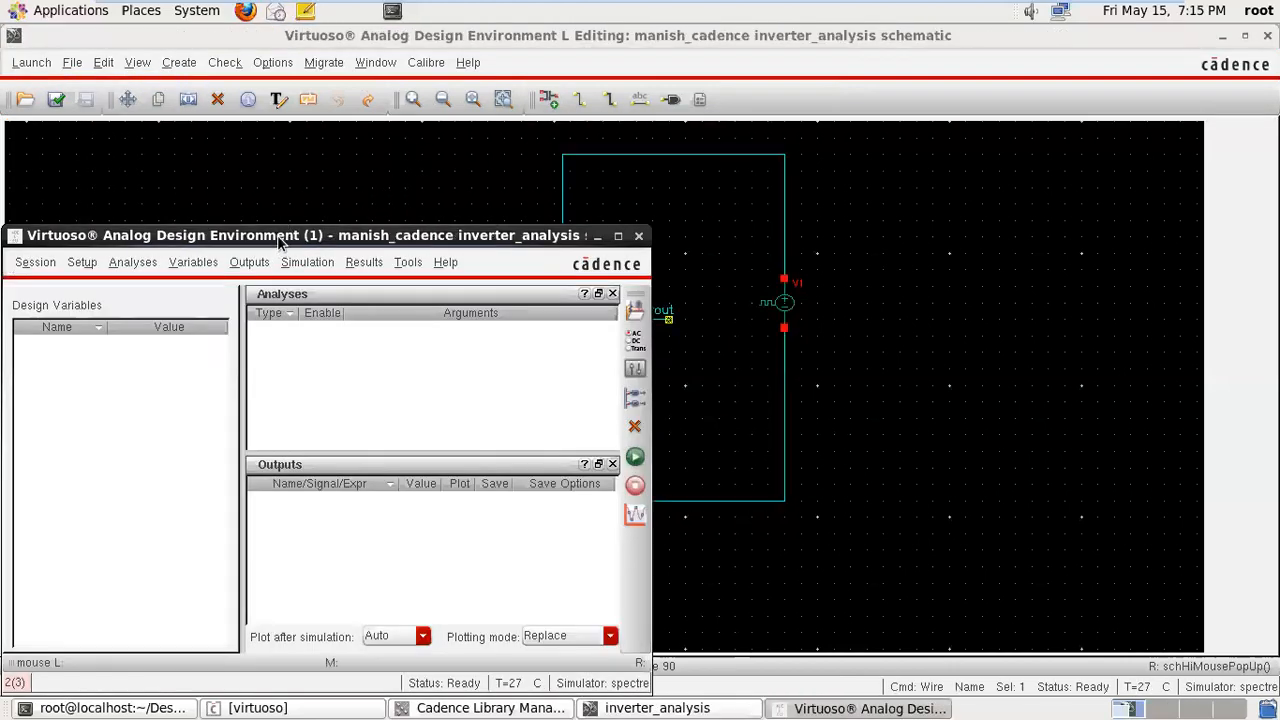
drag(296, 222, 497, 138)
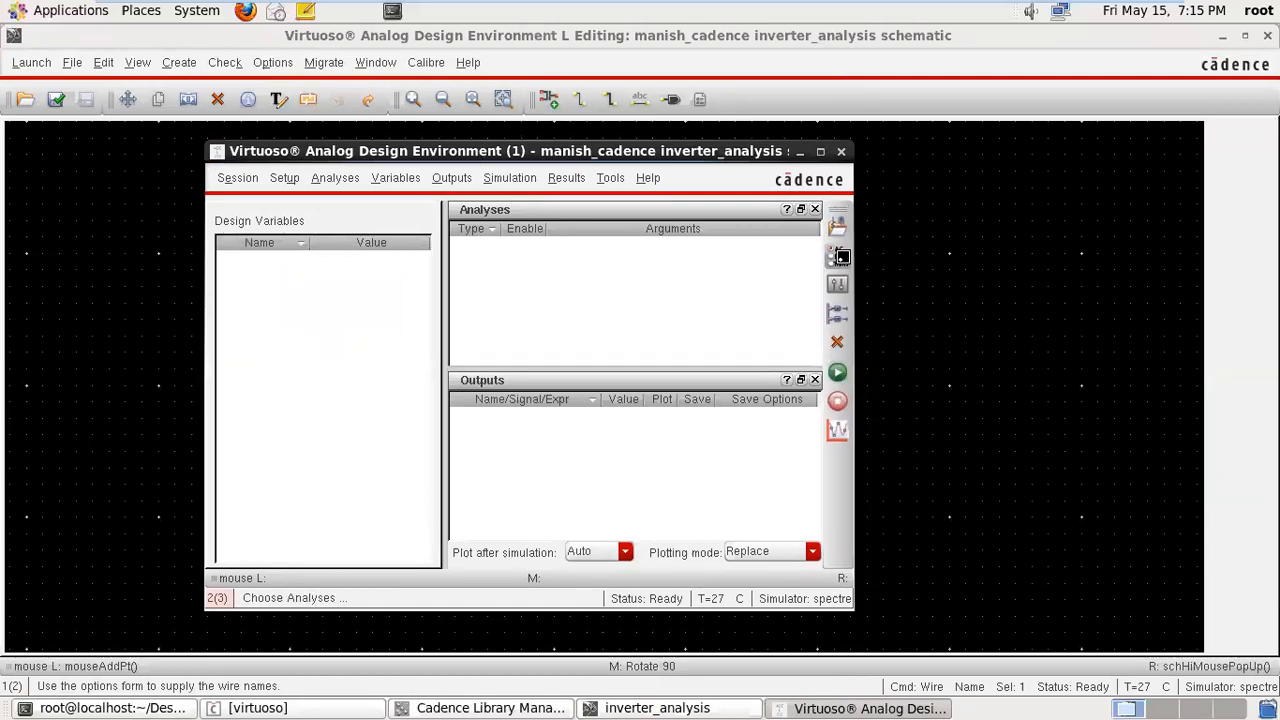
- Add a transient analysis with a stop time of .005 and conservative accuracy defaults
click(838, 257)
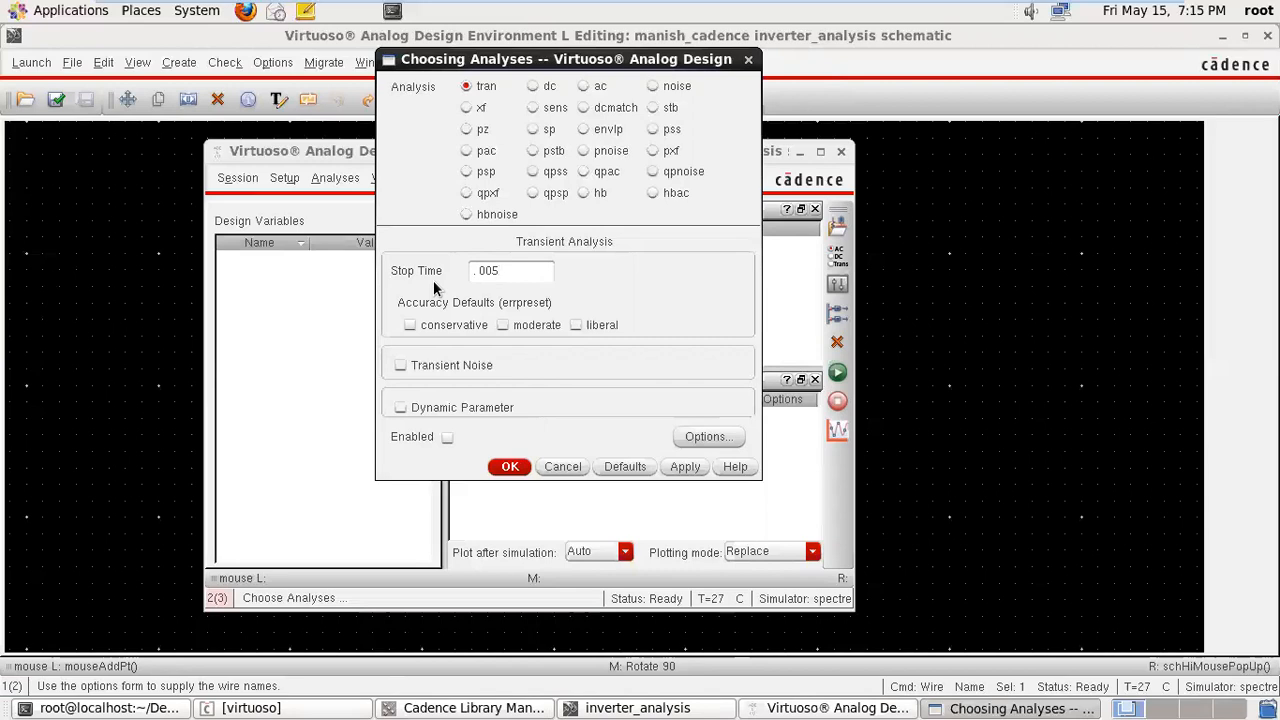
click(410, 325)
click(510, 467)
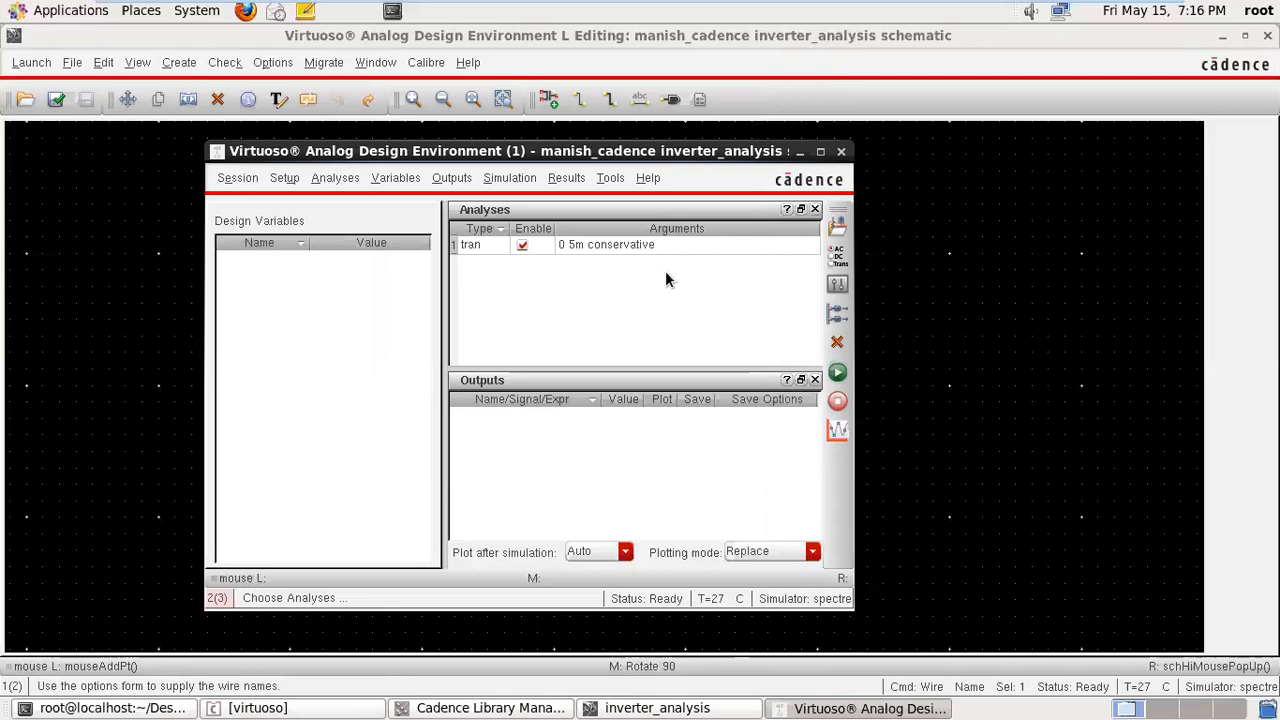
- Inspect the DC voltage properties of the input source and the supply source in the schematic
click(799, 154)
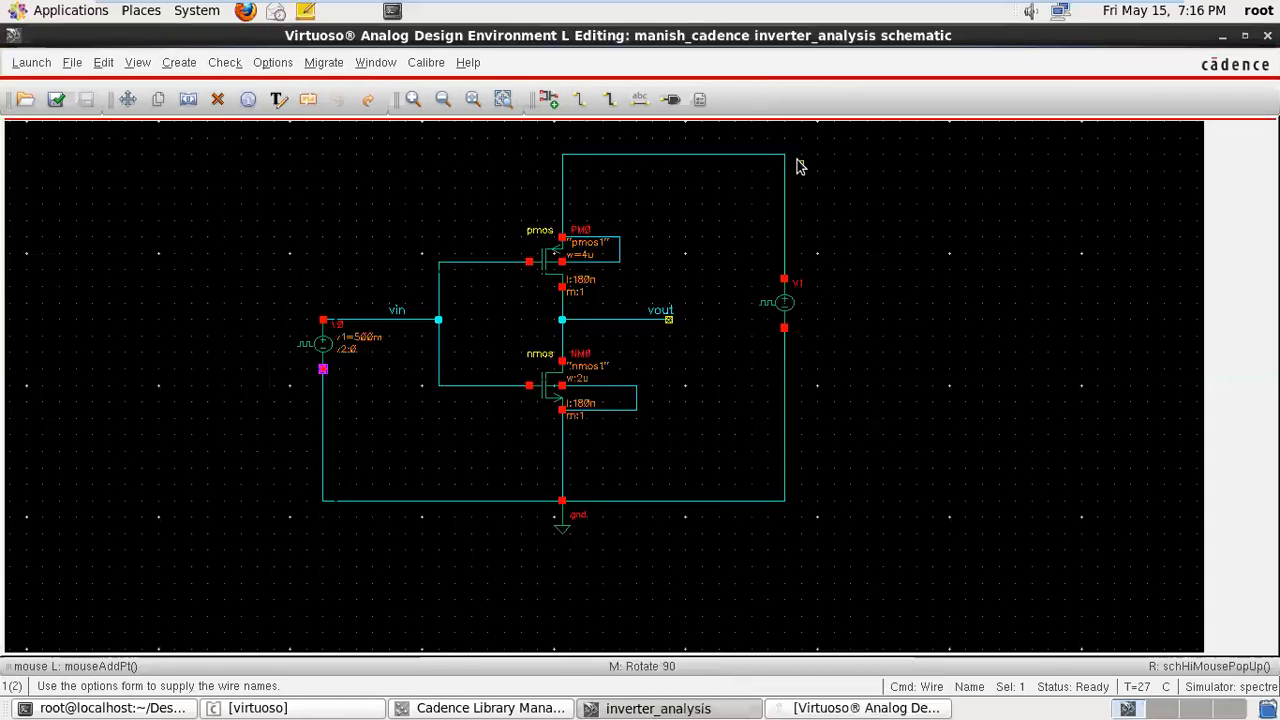
key(Escape)
click(323, 343)
key(q)
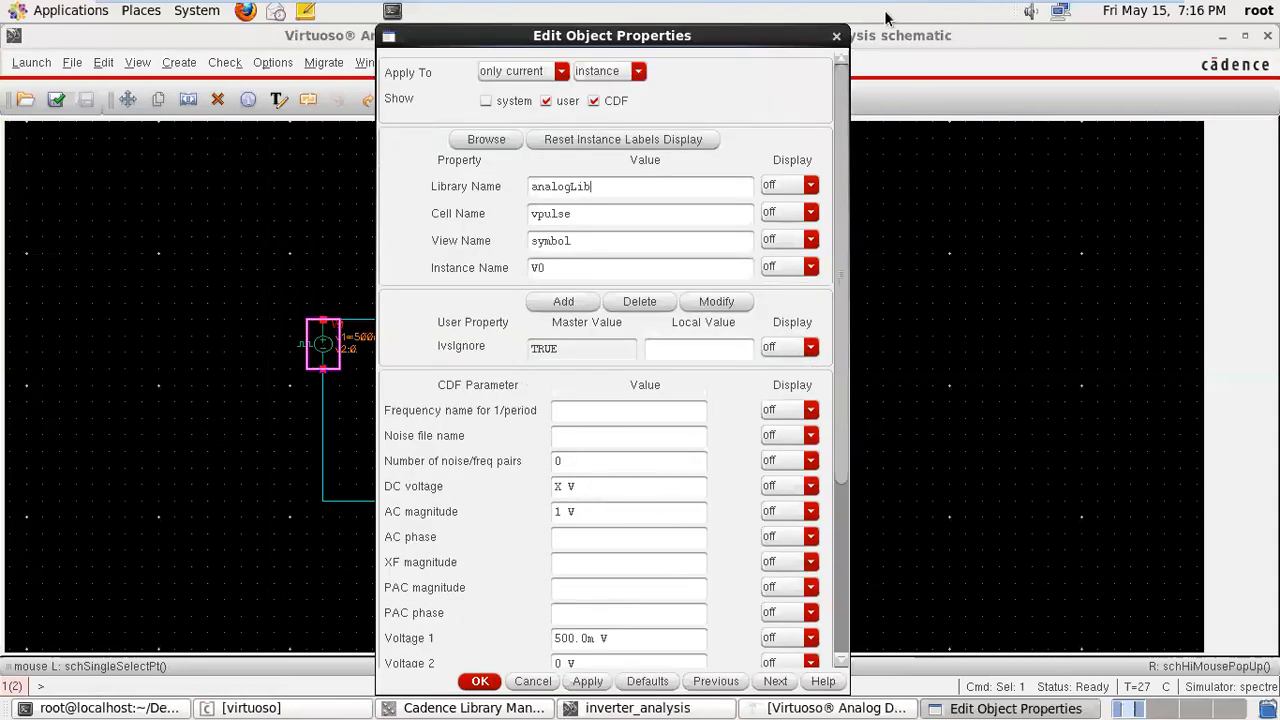
click(836, 36)
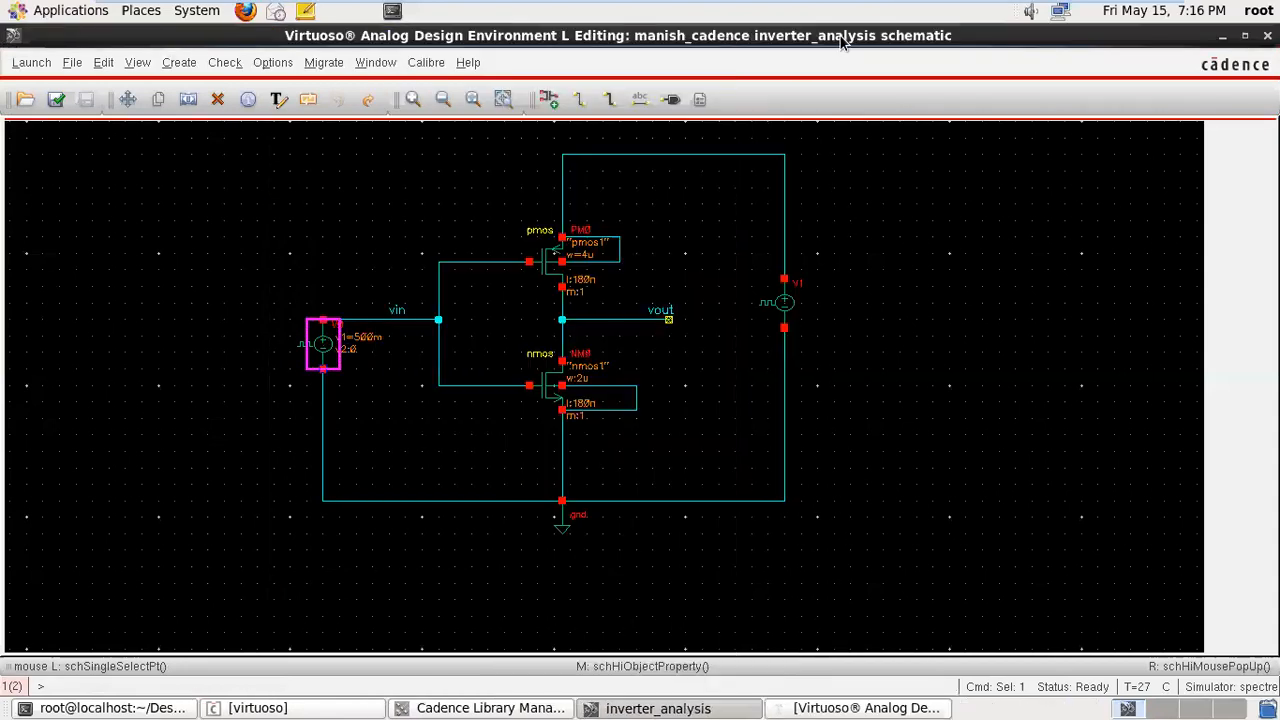
click(785, 310)
key(q)
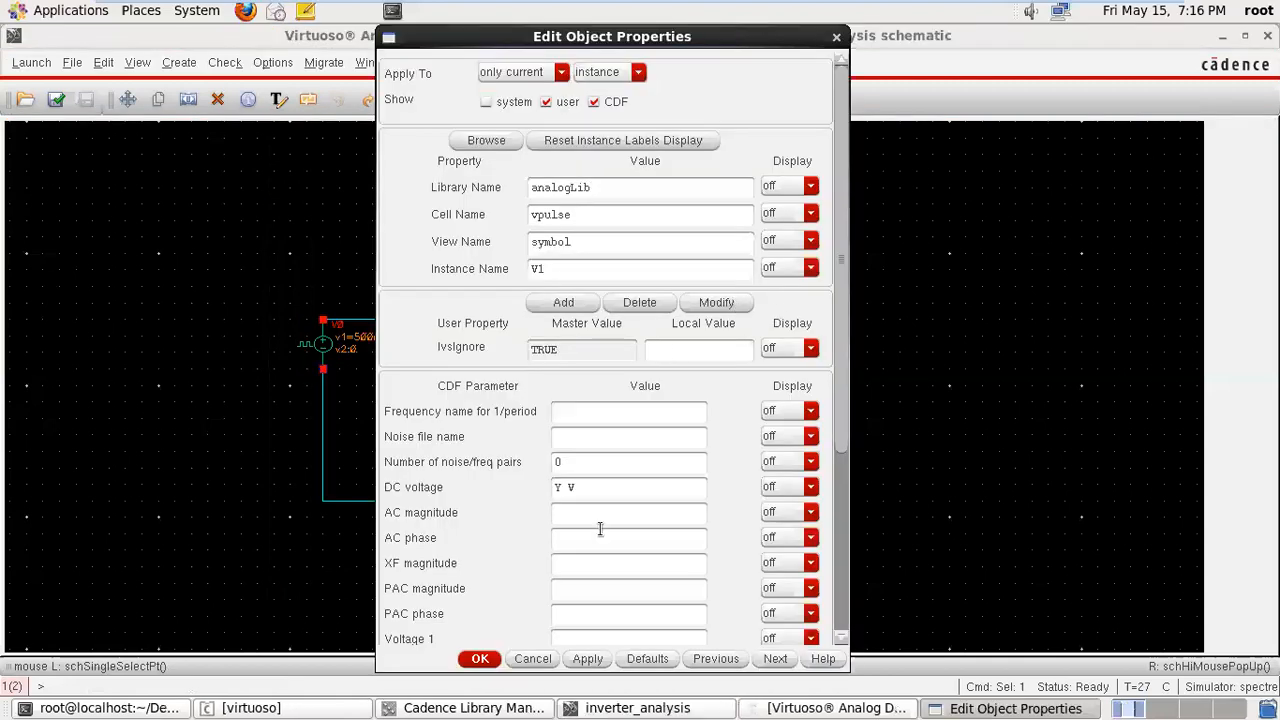
click(836, 38)
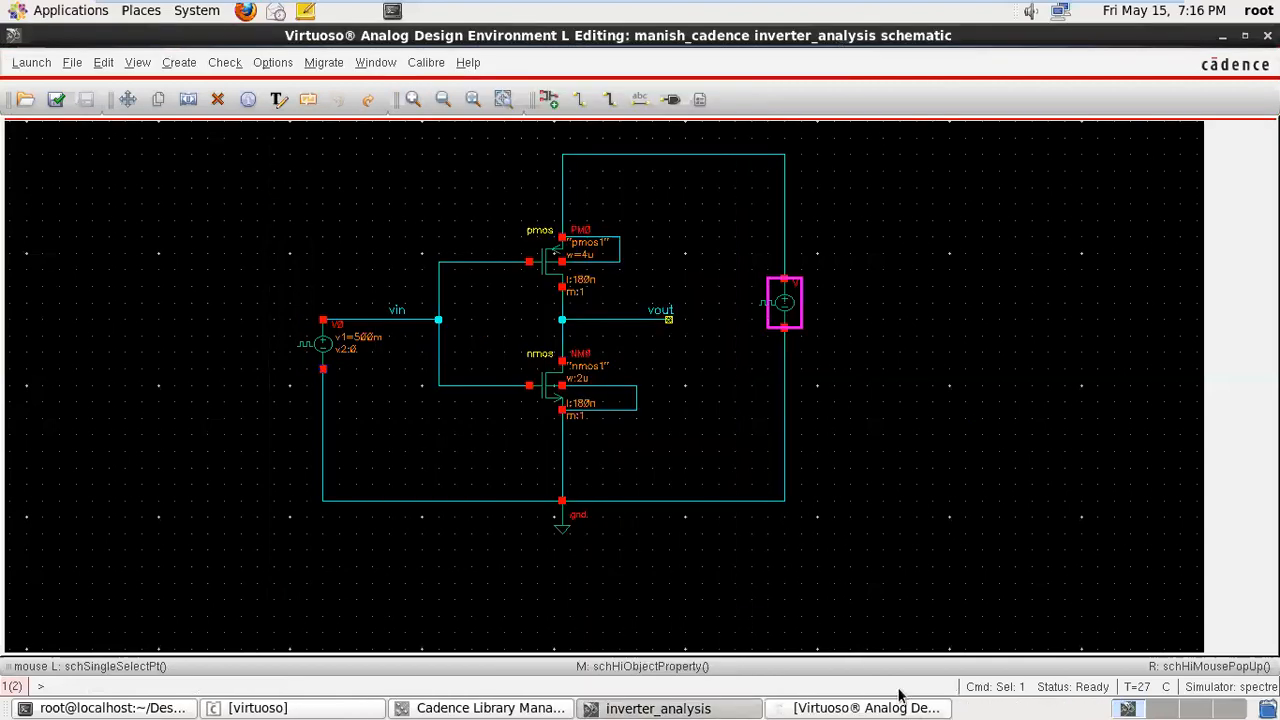
- Return to the Analog Design Environment and copy the design variables from the cellview
click(870, 708)
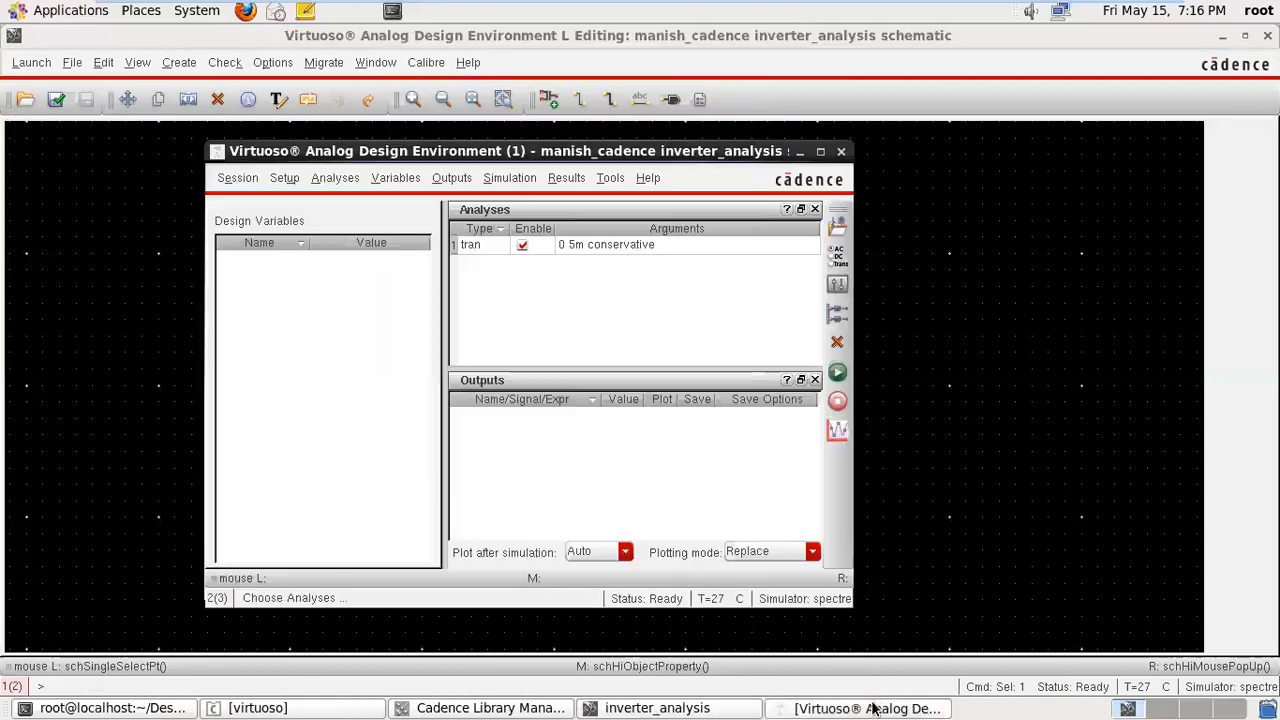
click(406, 183)
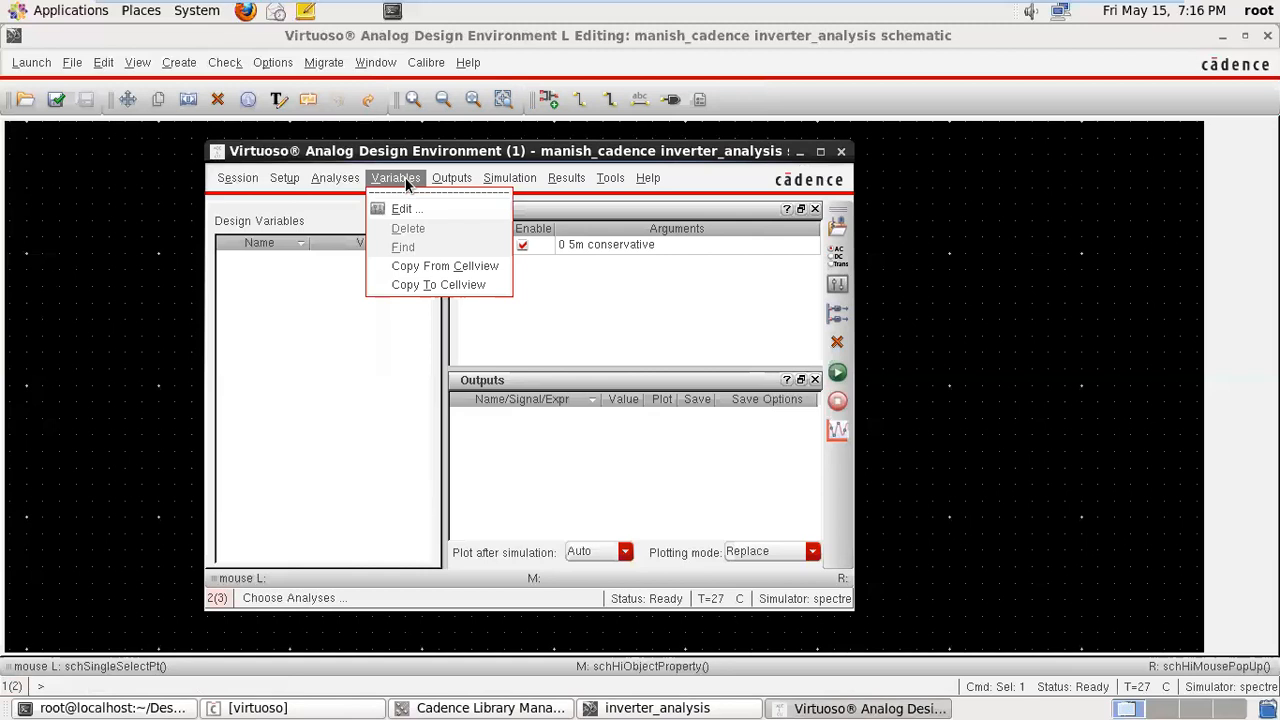
click(414, 265)
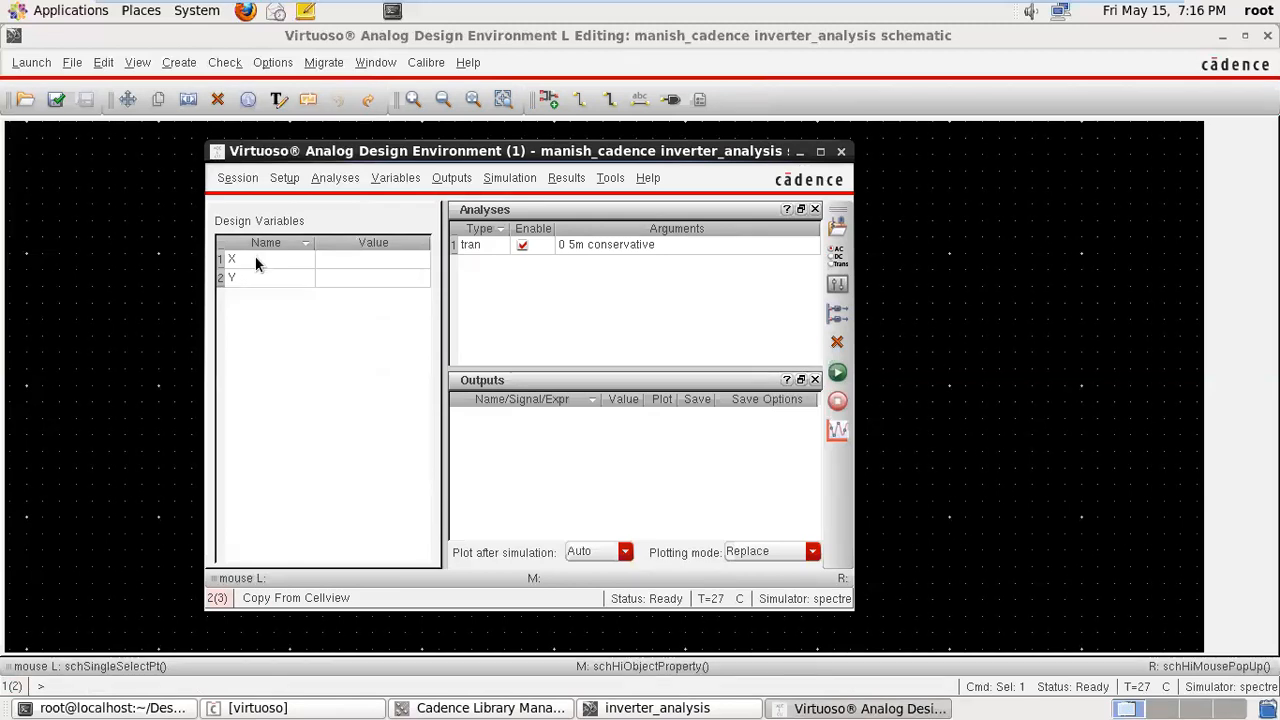
- Set design variable X to .6 and design variable Y to 1
click(341, 258)
click(347, 259)
text(.6)
click(350, 280)
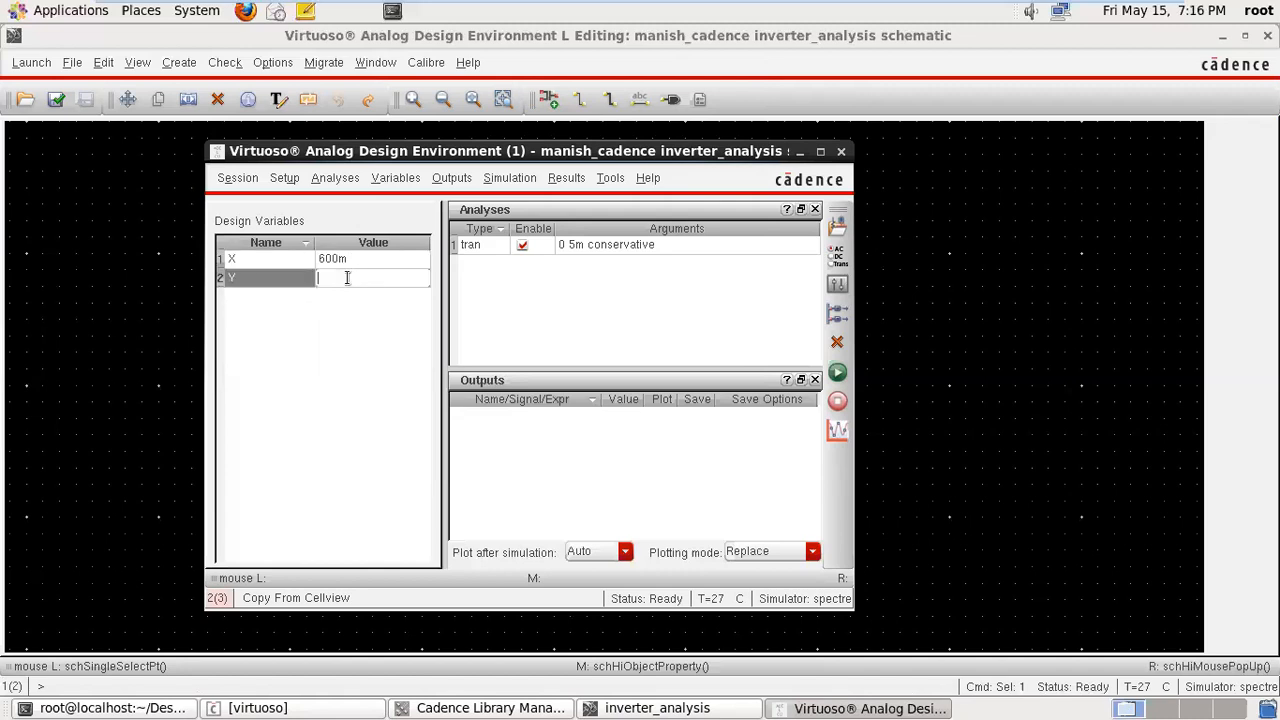
text(1)
click(371, 414)
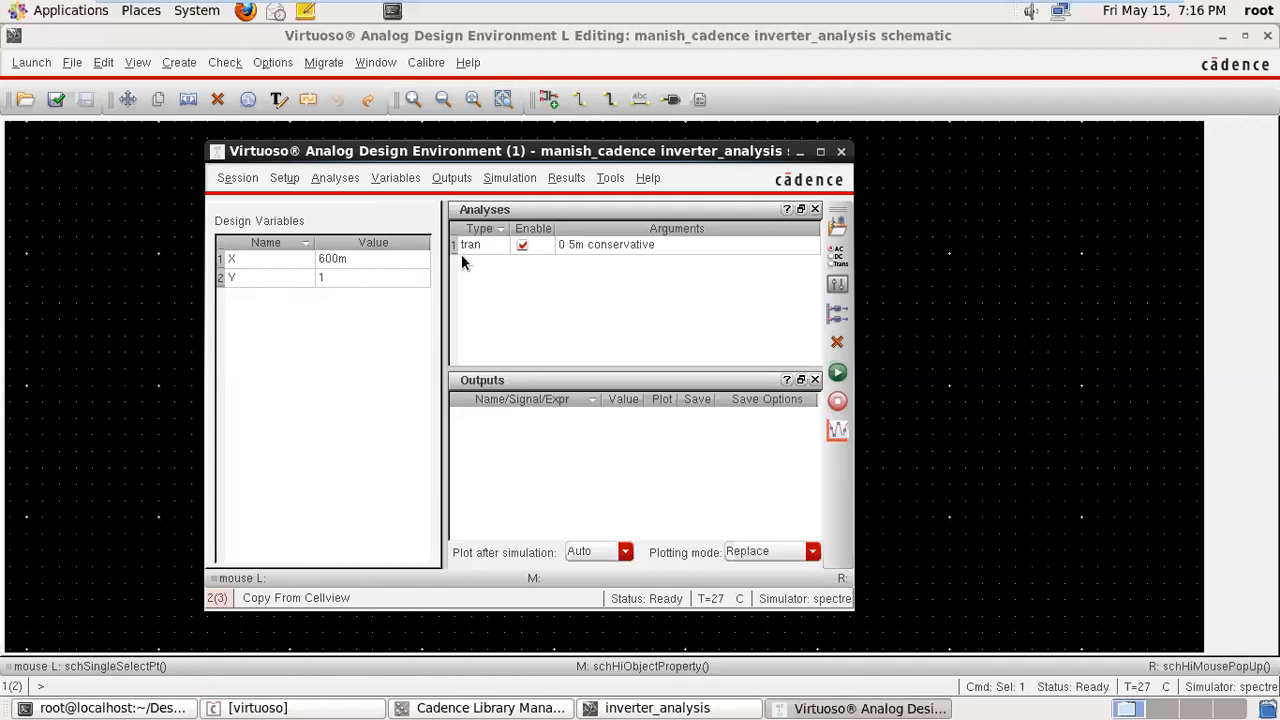
- Set up a dc analysis that saves the DC operating point and sweeps design variable X
click(836, 256)
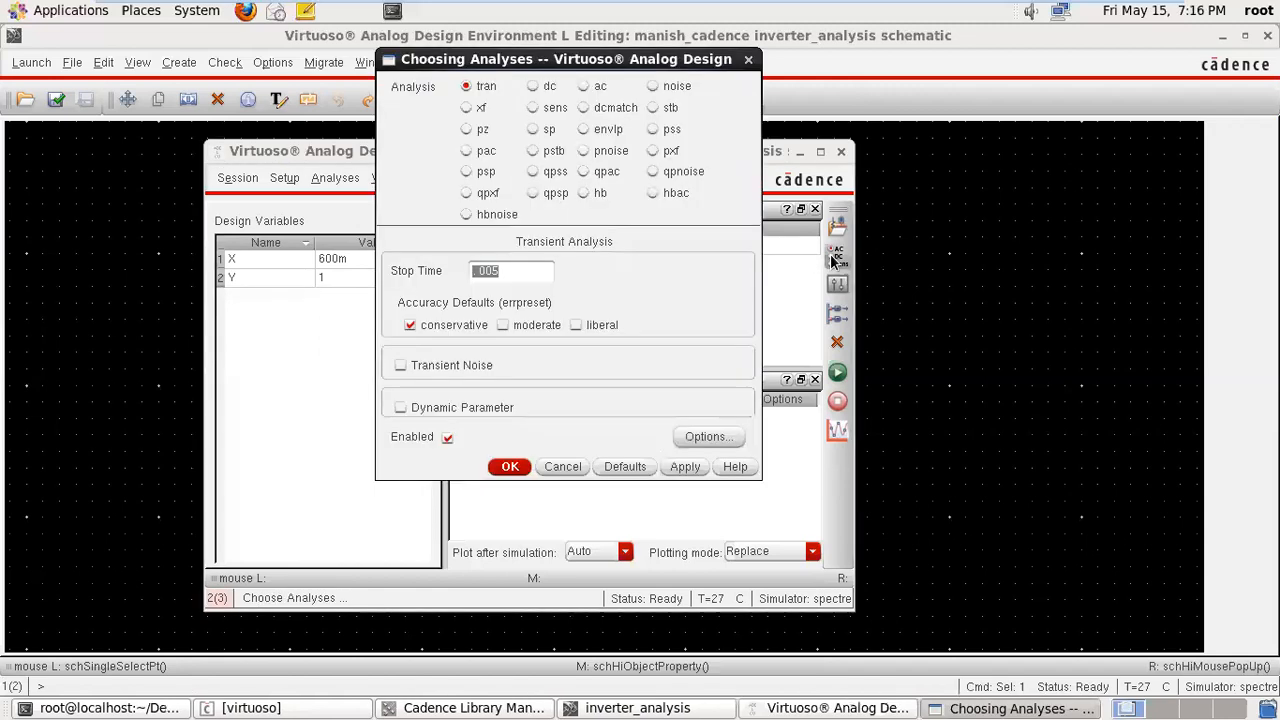
click(533, 87)
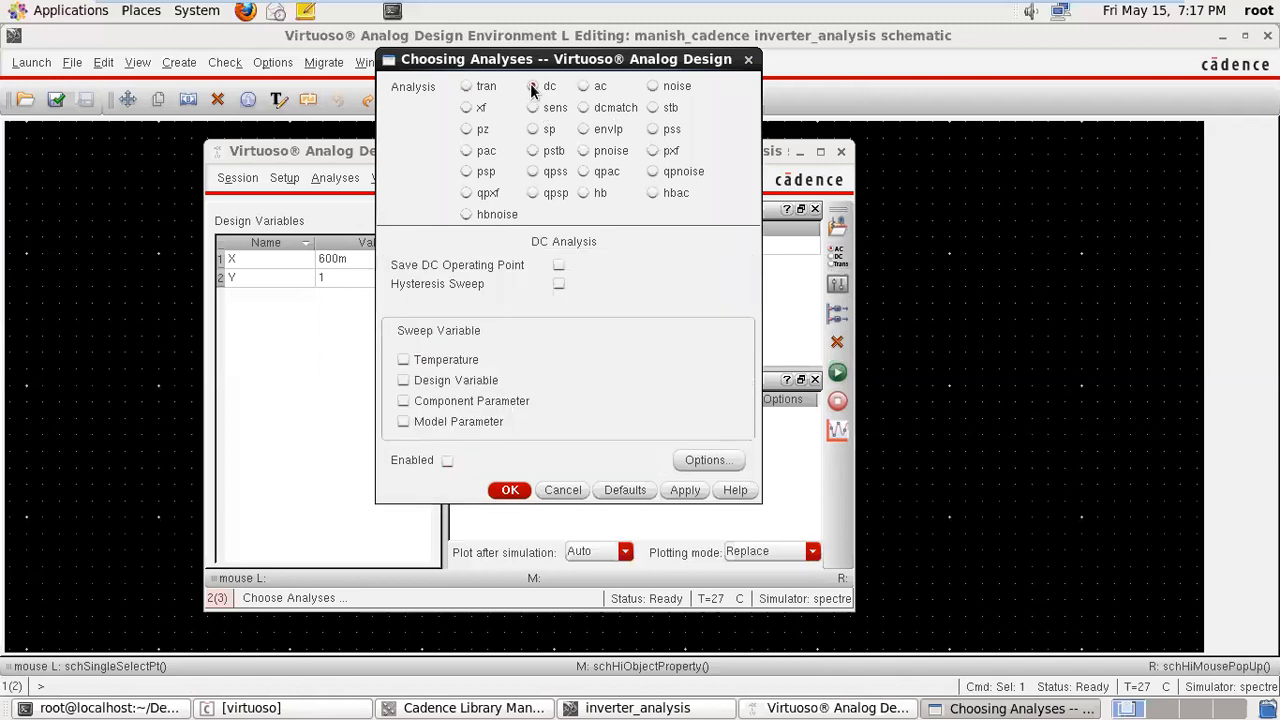
click(558, 267)
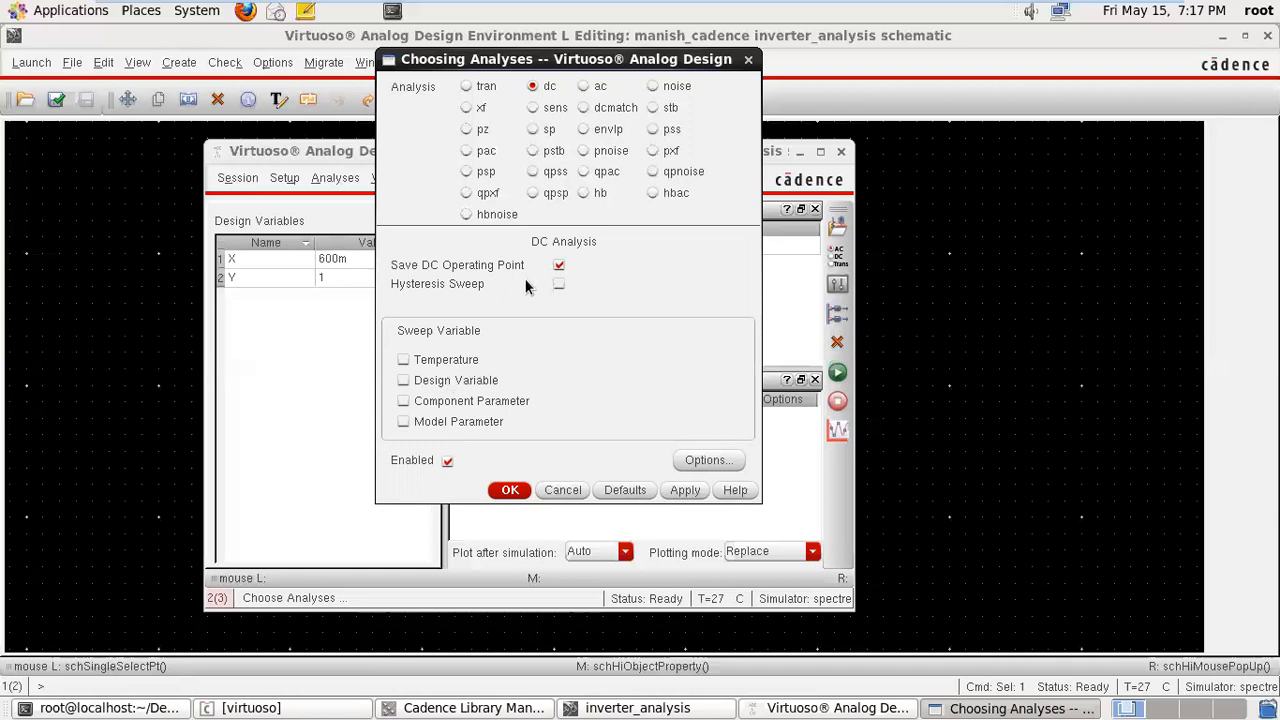
click(402, 380)
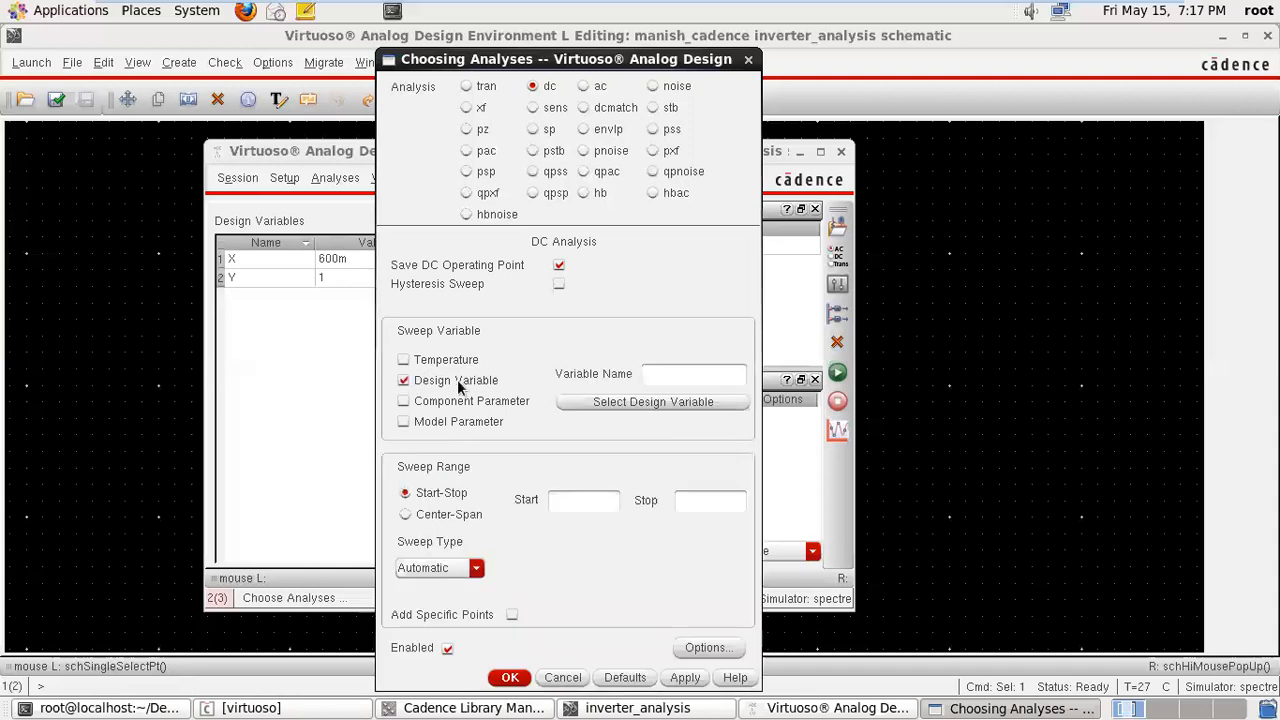
click(592, 402)
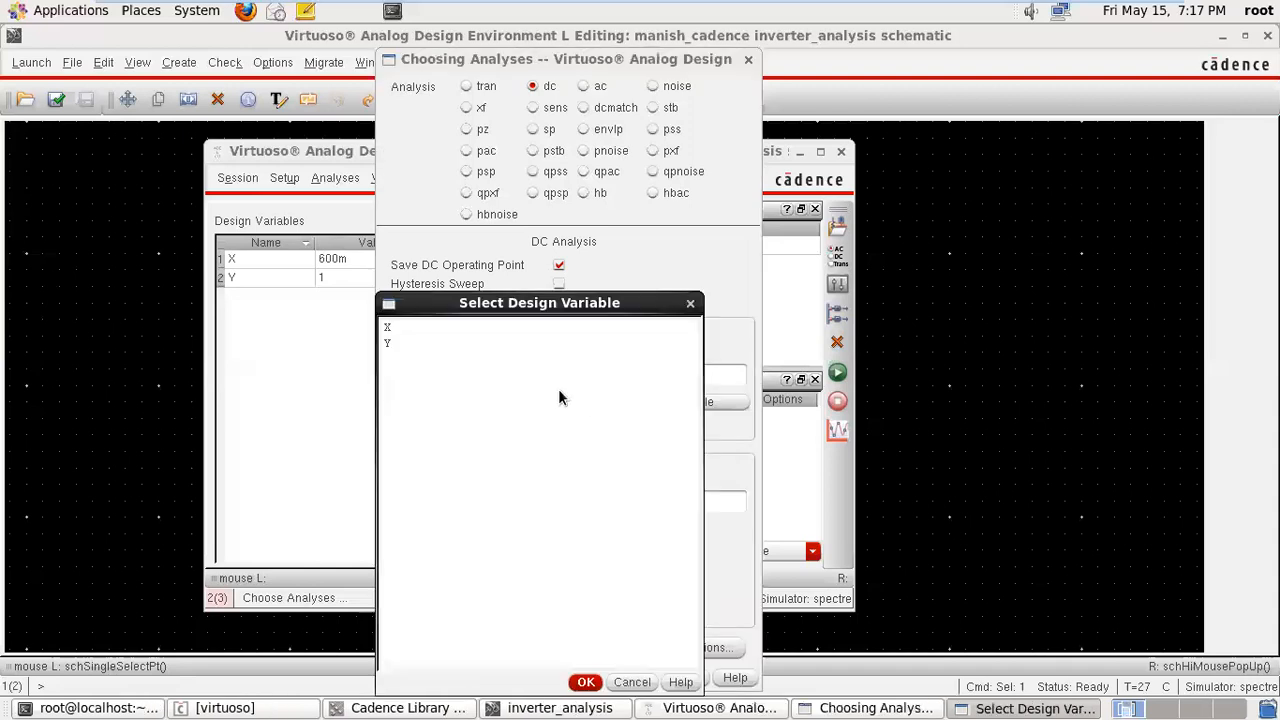
click(391, 331)
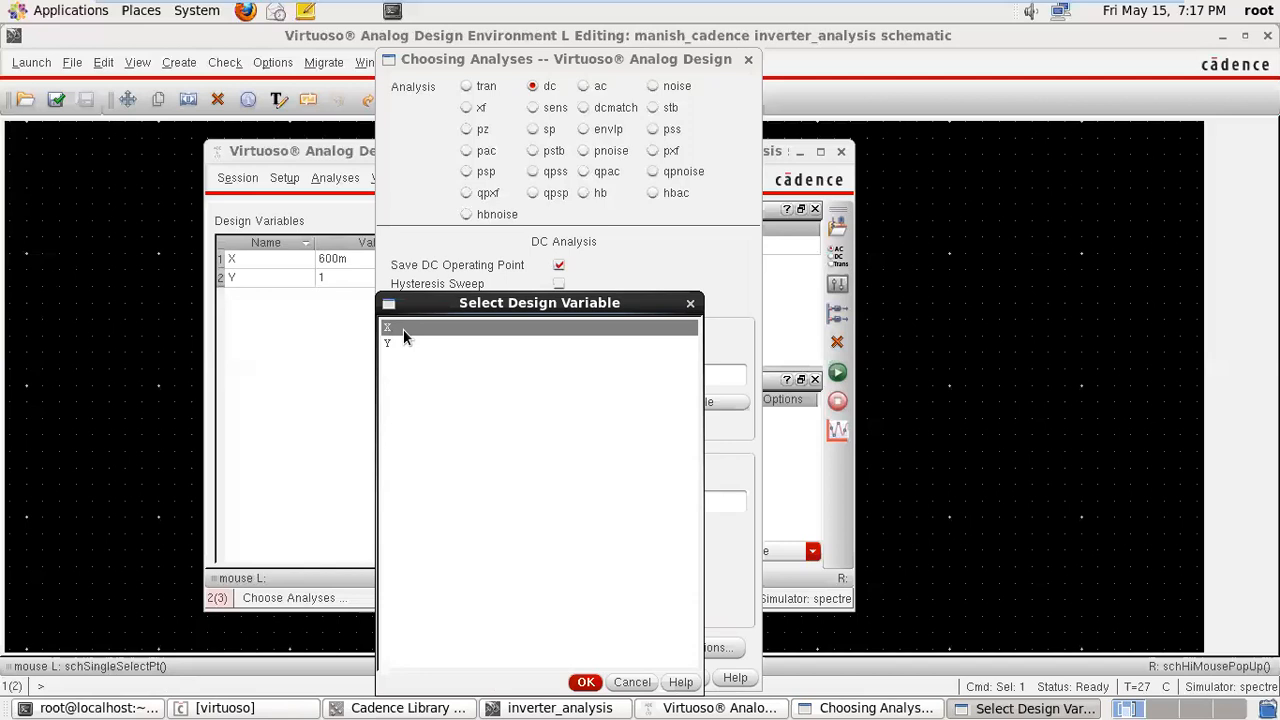
click(586, 682)
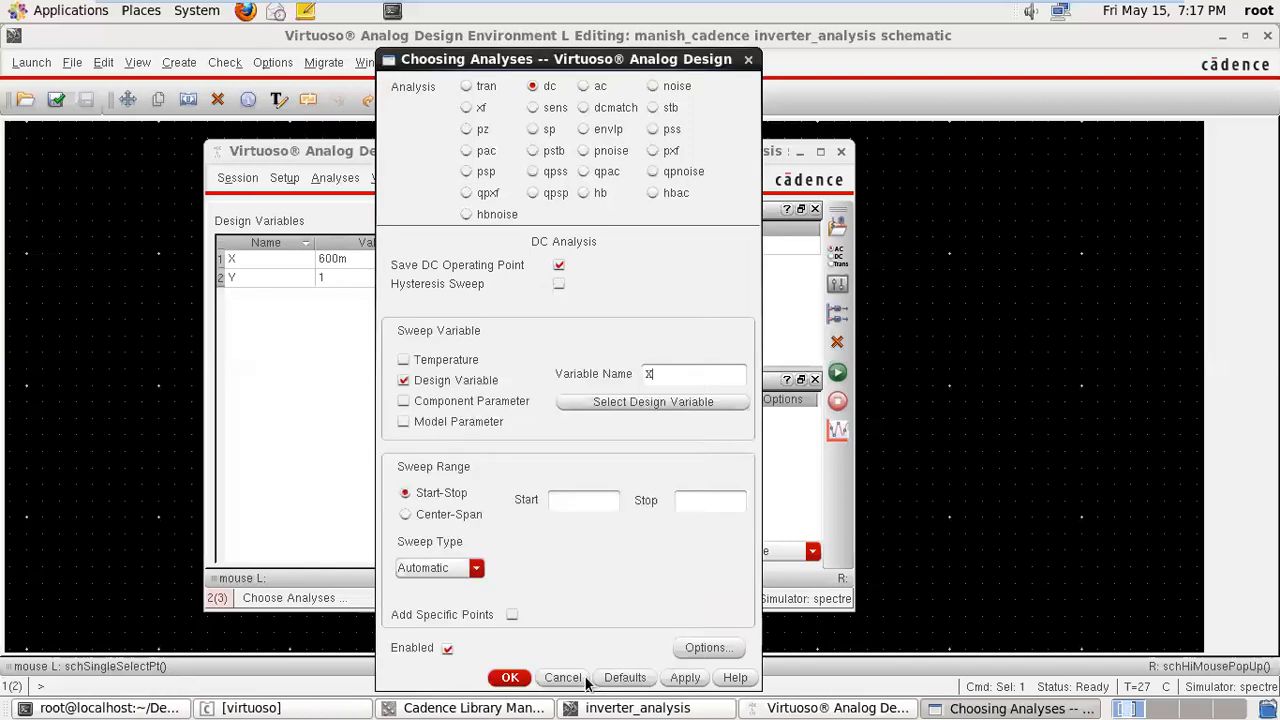
- Set the dc sweep range from 0 to 1 and add the analysis
click(572, 503)
text(0)
click(703, 505)
text(1)
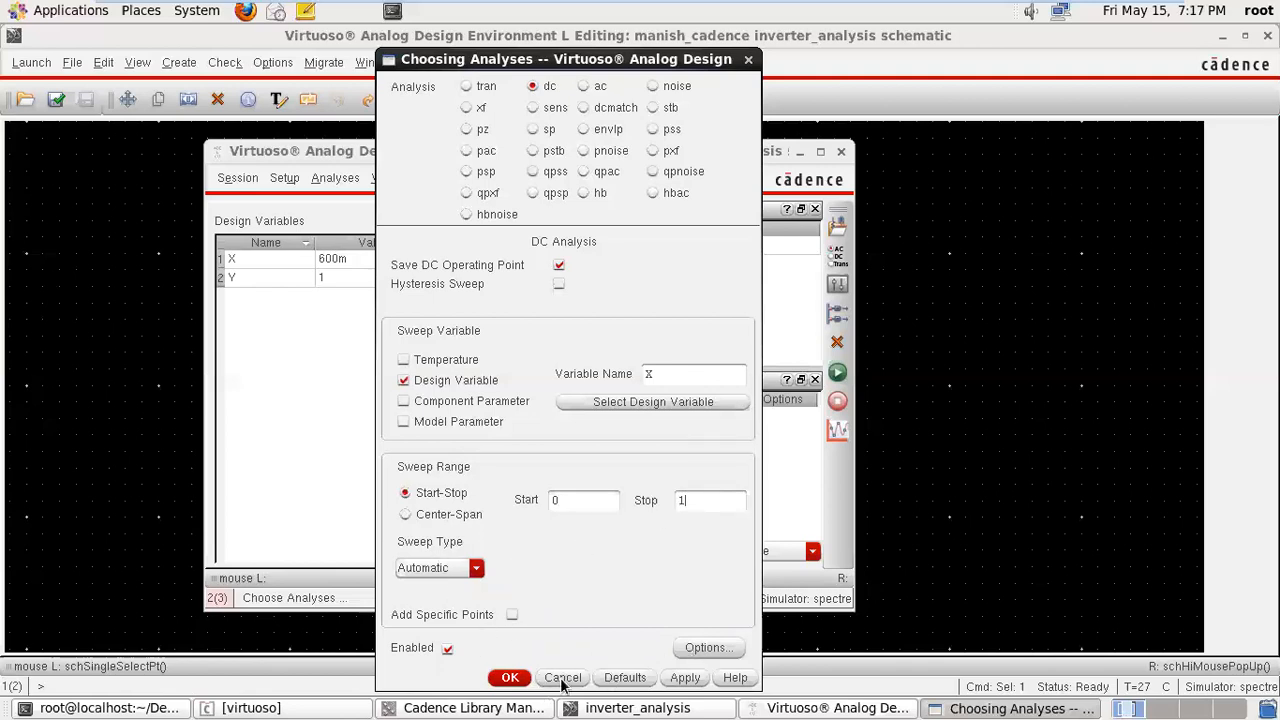
click(684, 678)
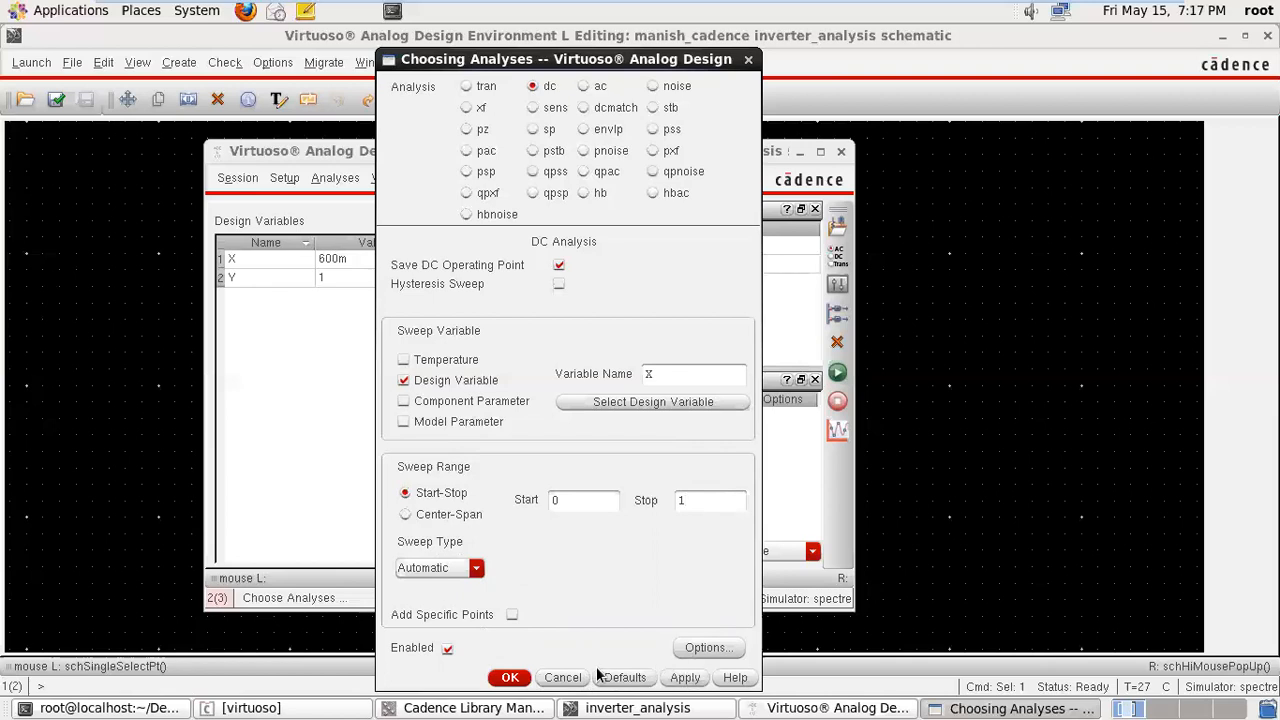
click(512, 678)
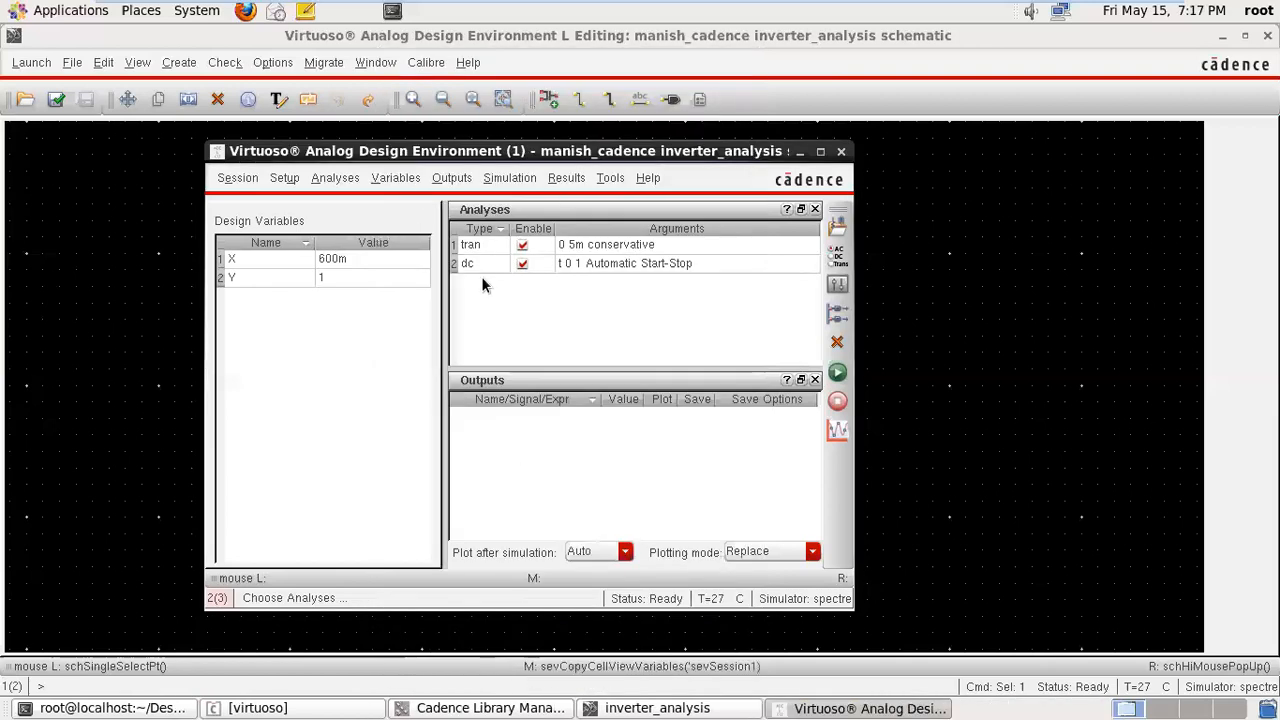
- Add an ac analysis sweeping frequency from 1k to 1M
click(843, 266)
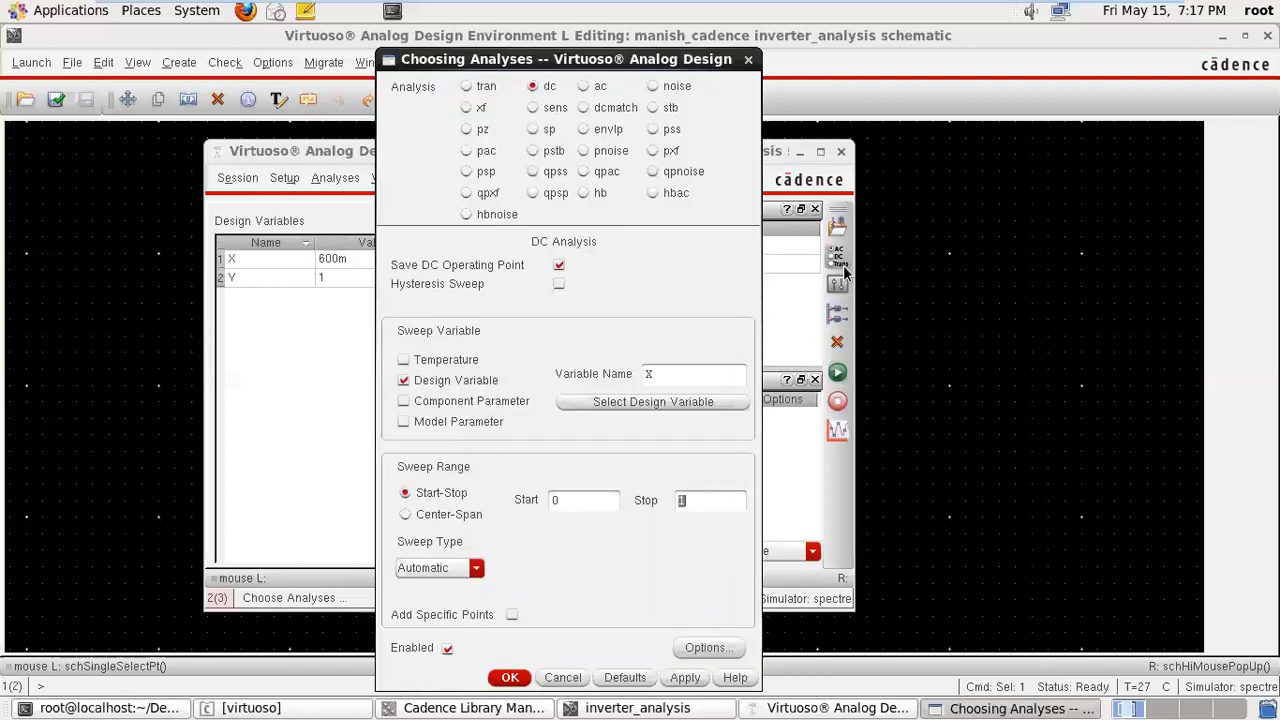
click(584, 87)
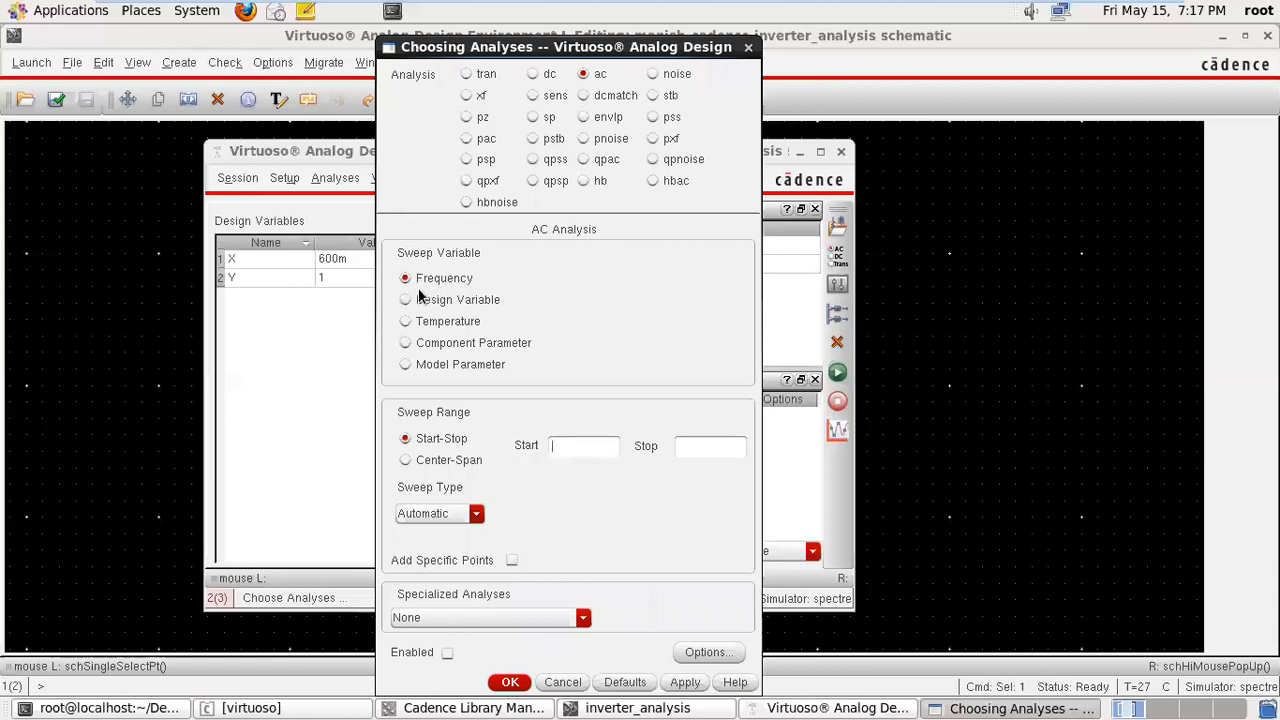
click(578, 446)
text(1k)
text(1m)
key(BackSpace)
text(M)
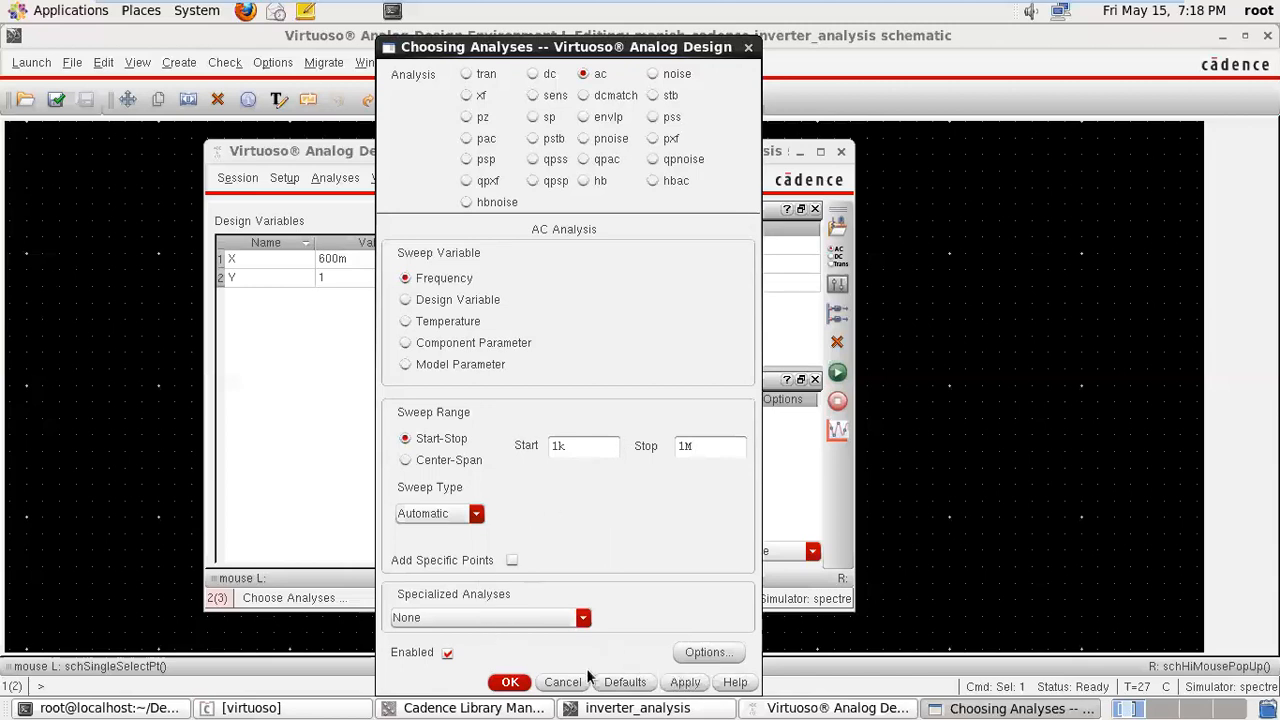
click(514, 683)
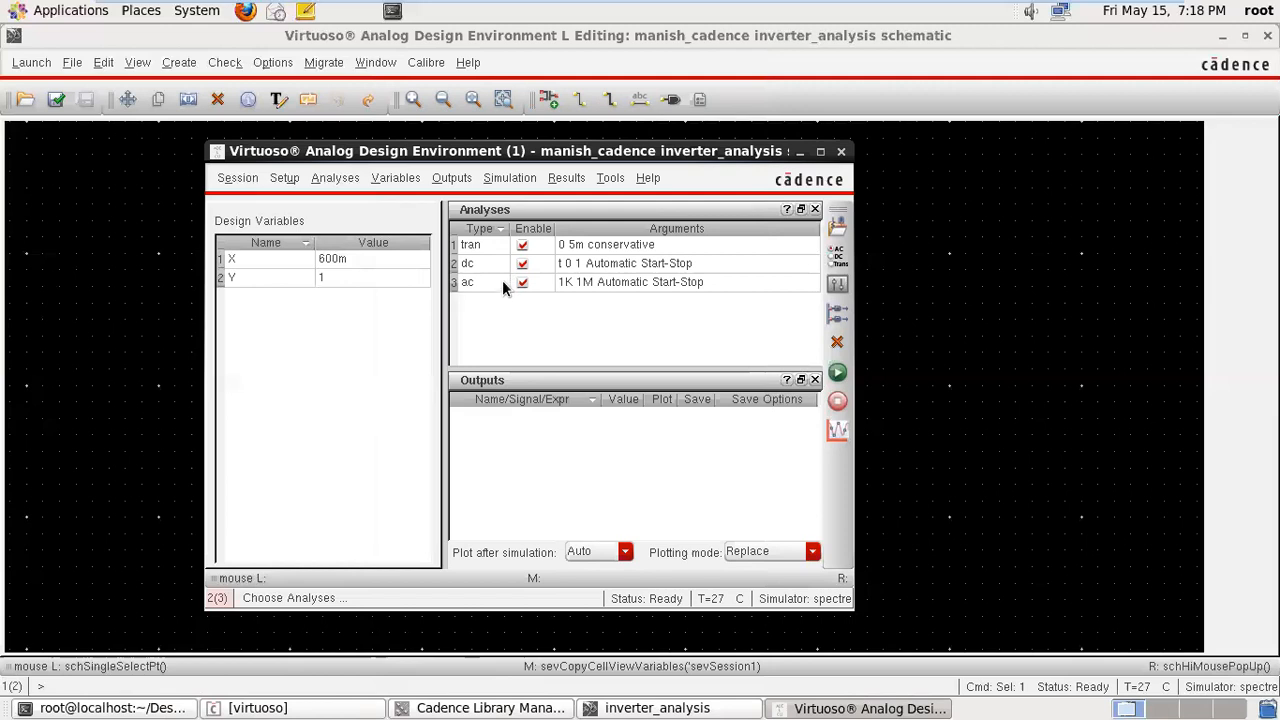
- Select the vout and vin nets on the schematic as outputs to be plotted, and return to the simulation setup
click(455, 179)
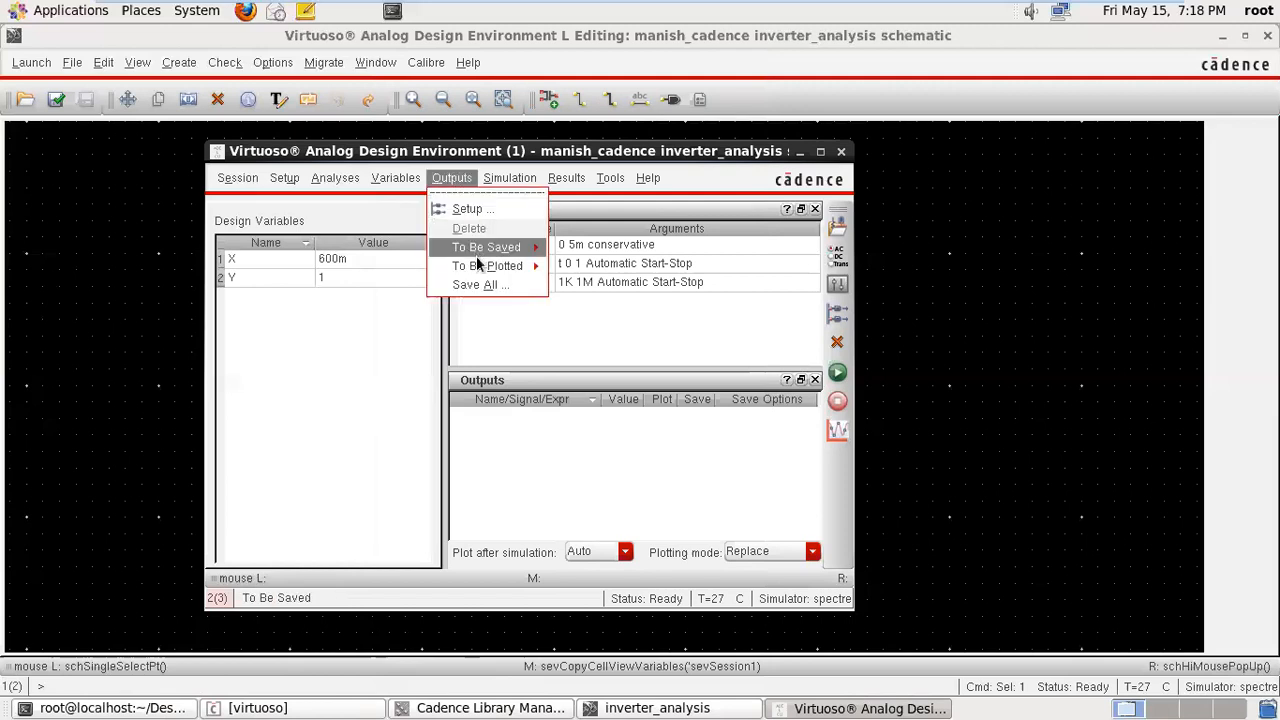
mouse_move(480, 270)
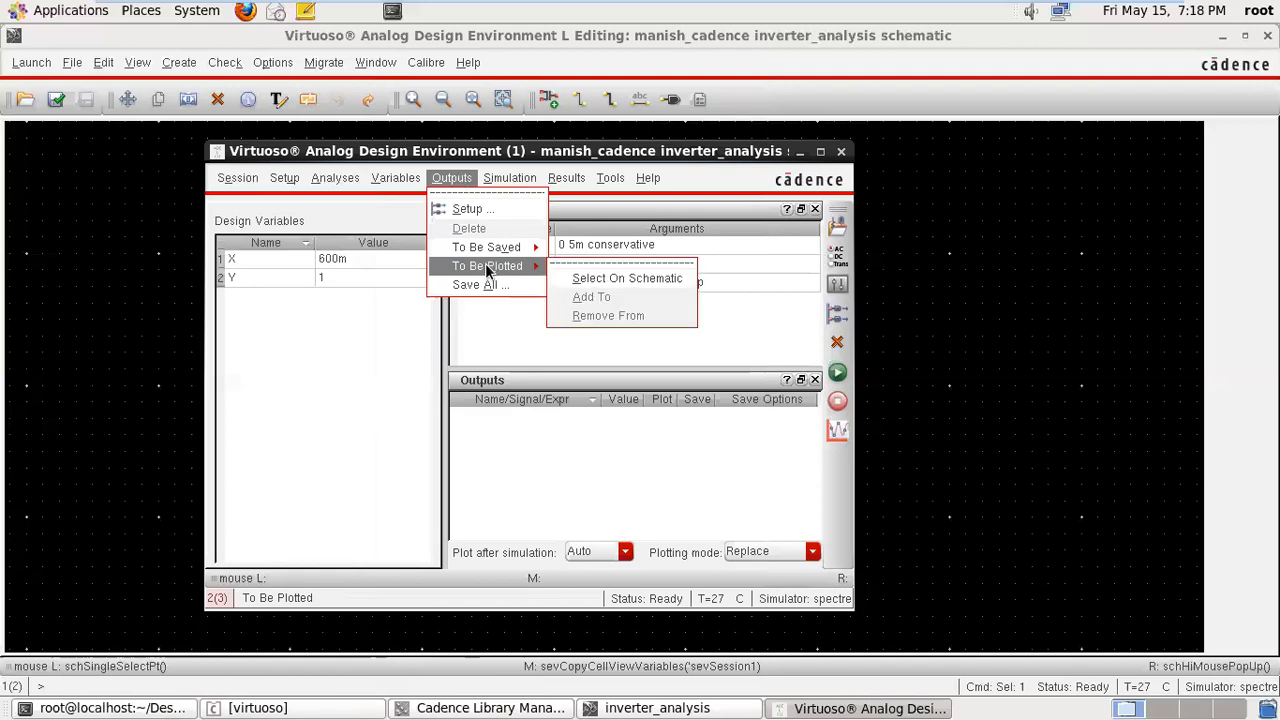
click(578, 280)
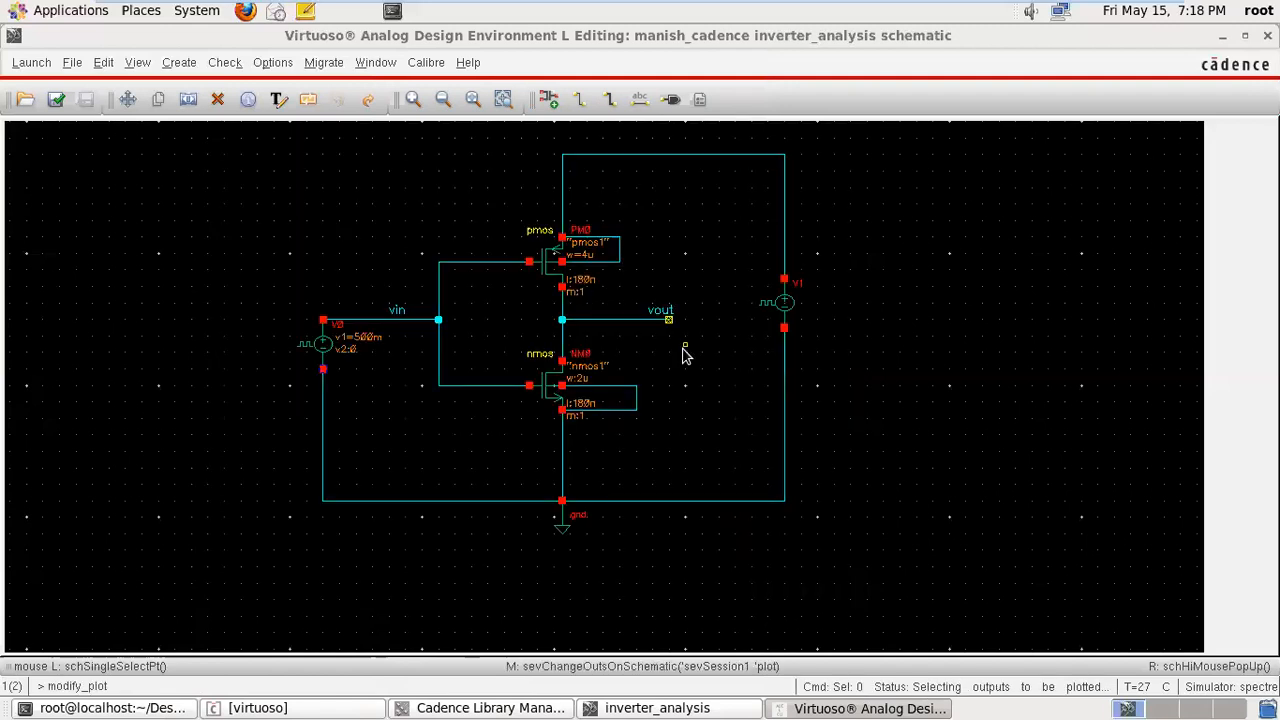
click(630, 320)
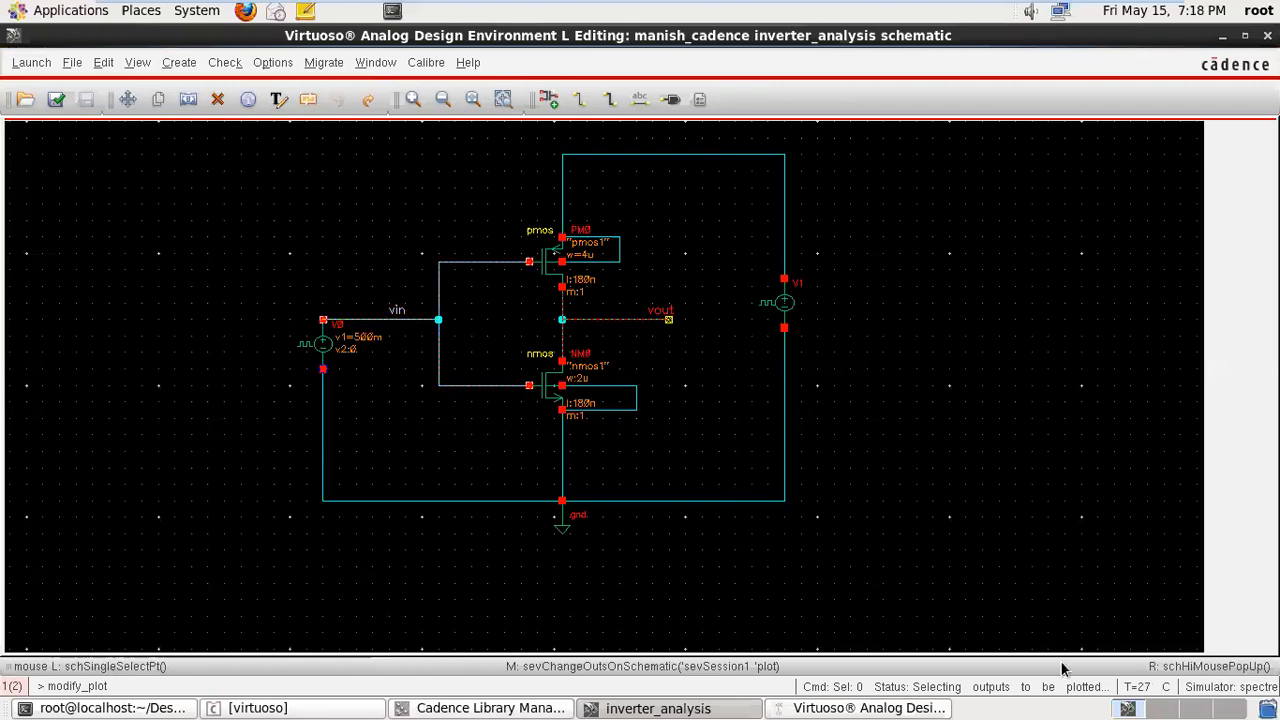
click(903, 708)
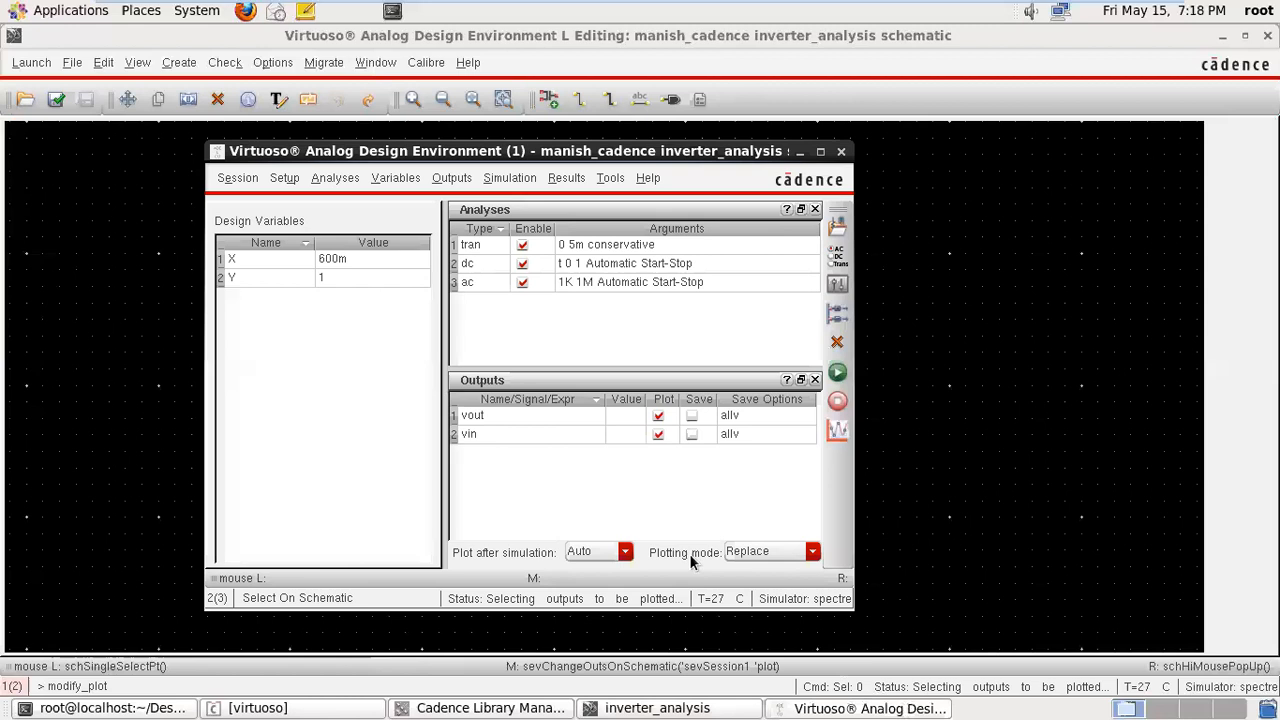
- Disable the ac and dc analyses and run the simulation with only the transient analysis
click(513, 282)
click(522, 283)
click(521, 264)
click(521, 264)
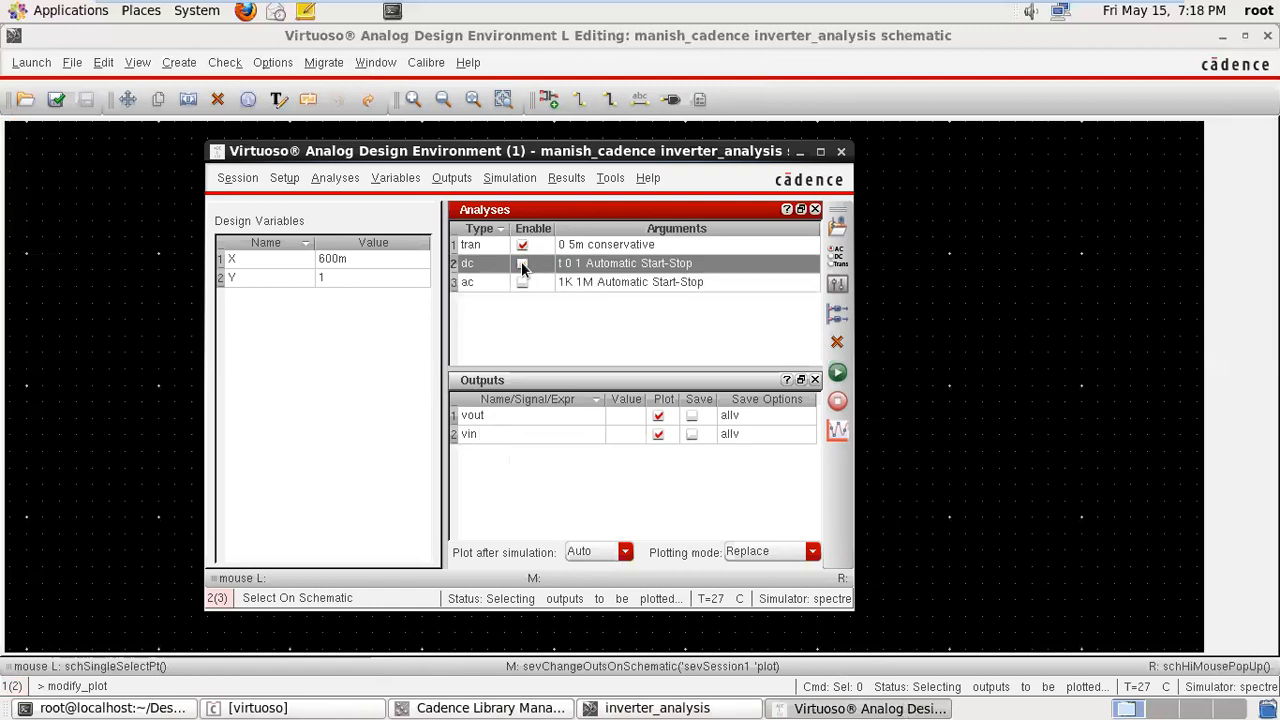
click(837, 373)
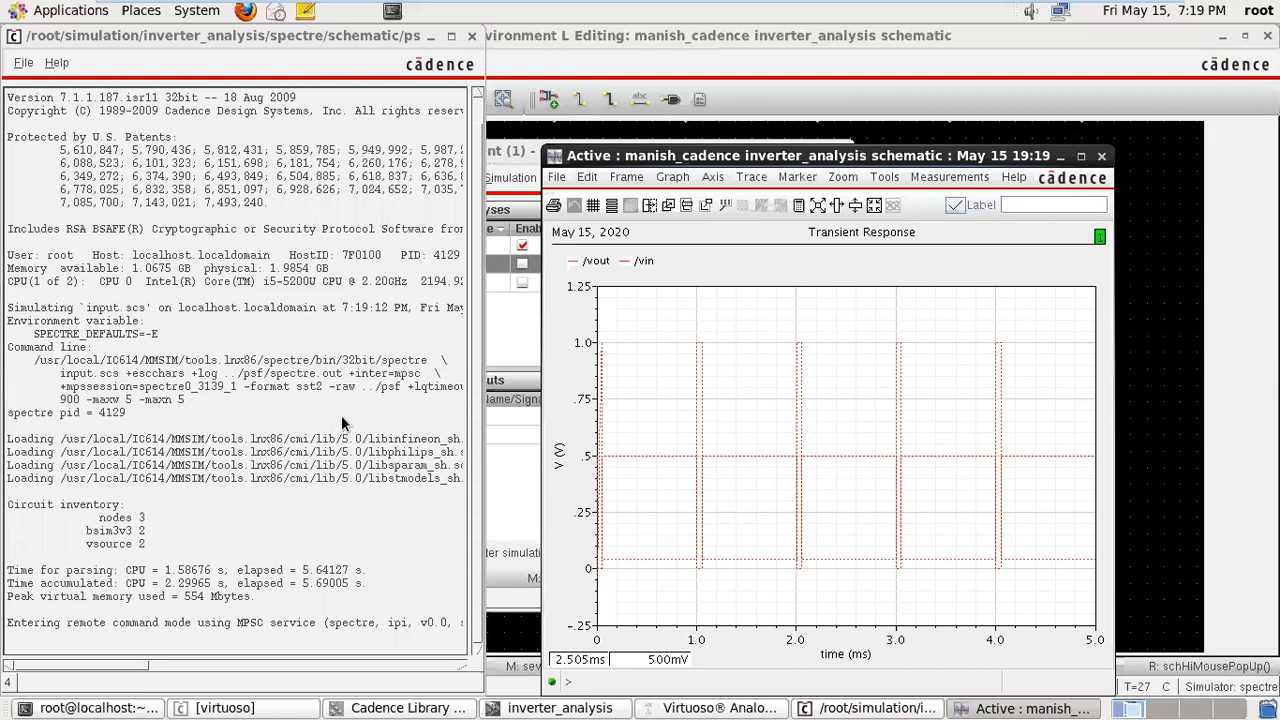
- Split the transient response into strips, examine the vout and vin waveforms at full size, and close the plot
click(418, 38)
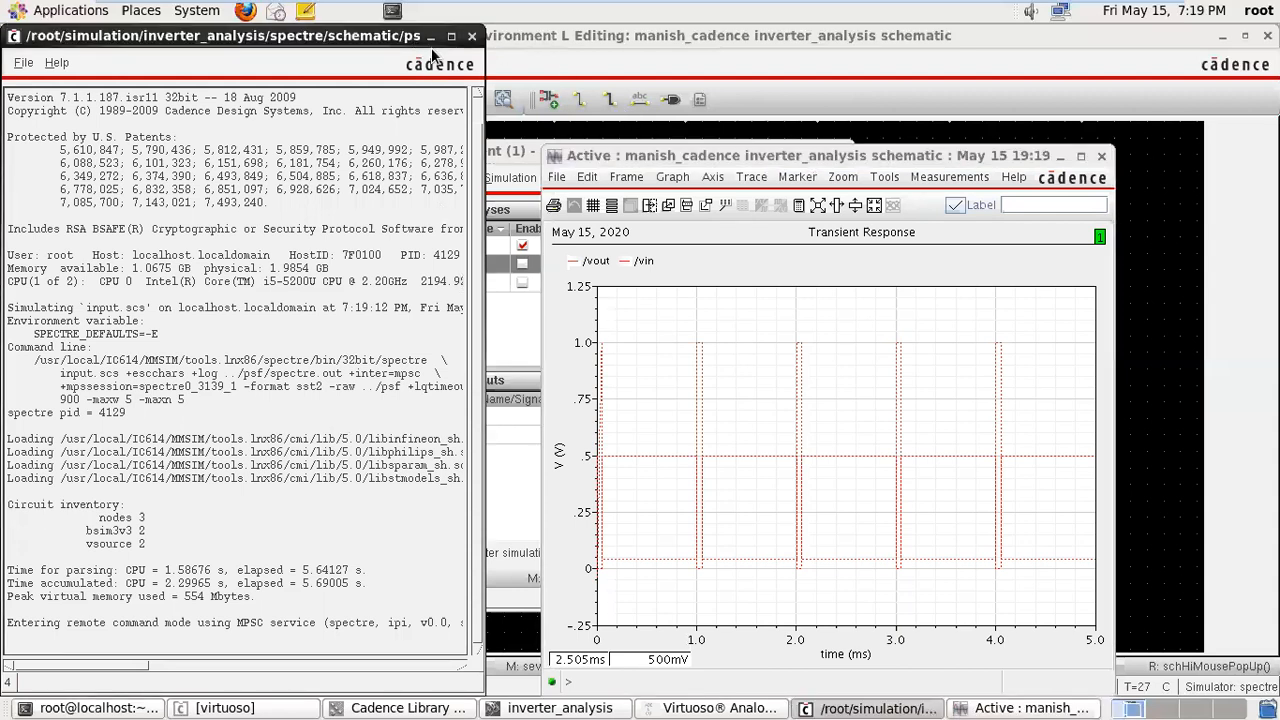
click(431, 38)
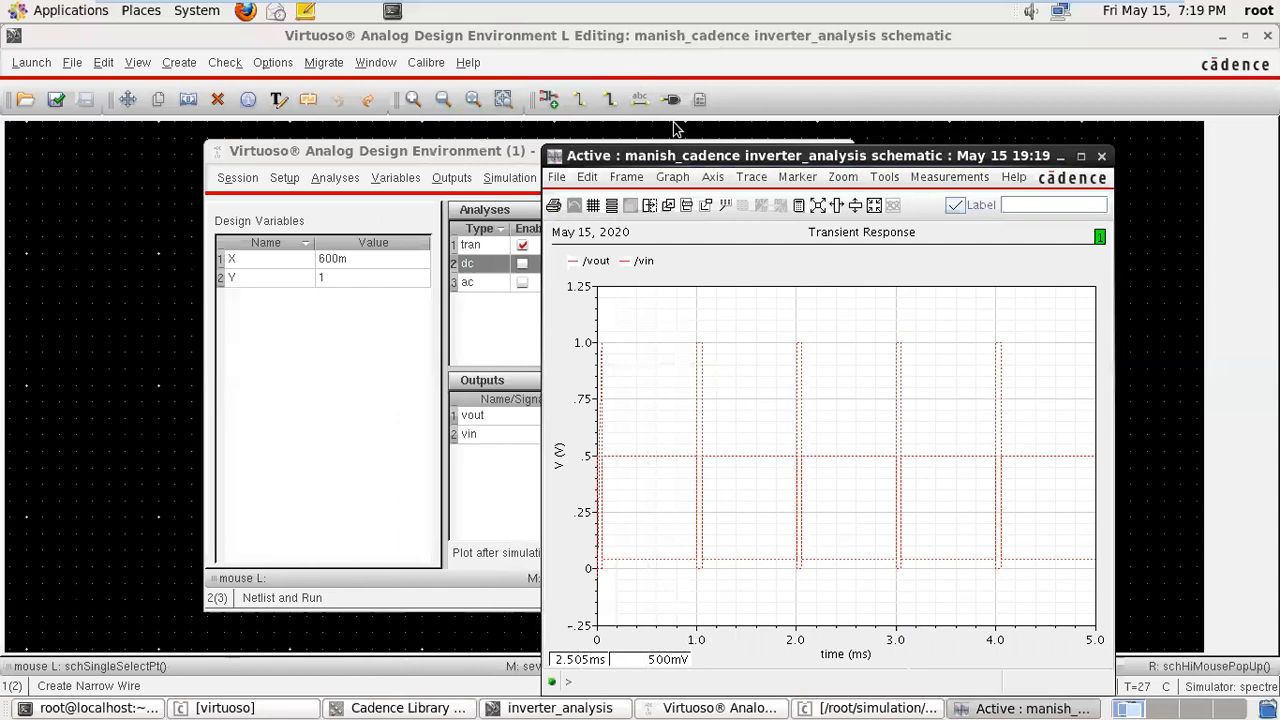
click(718, 184)
click(728, 250)
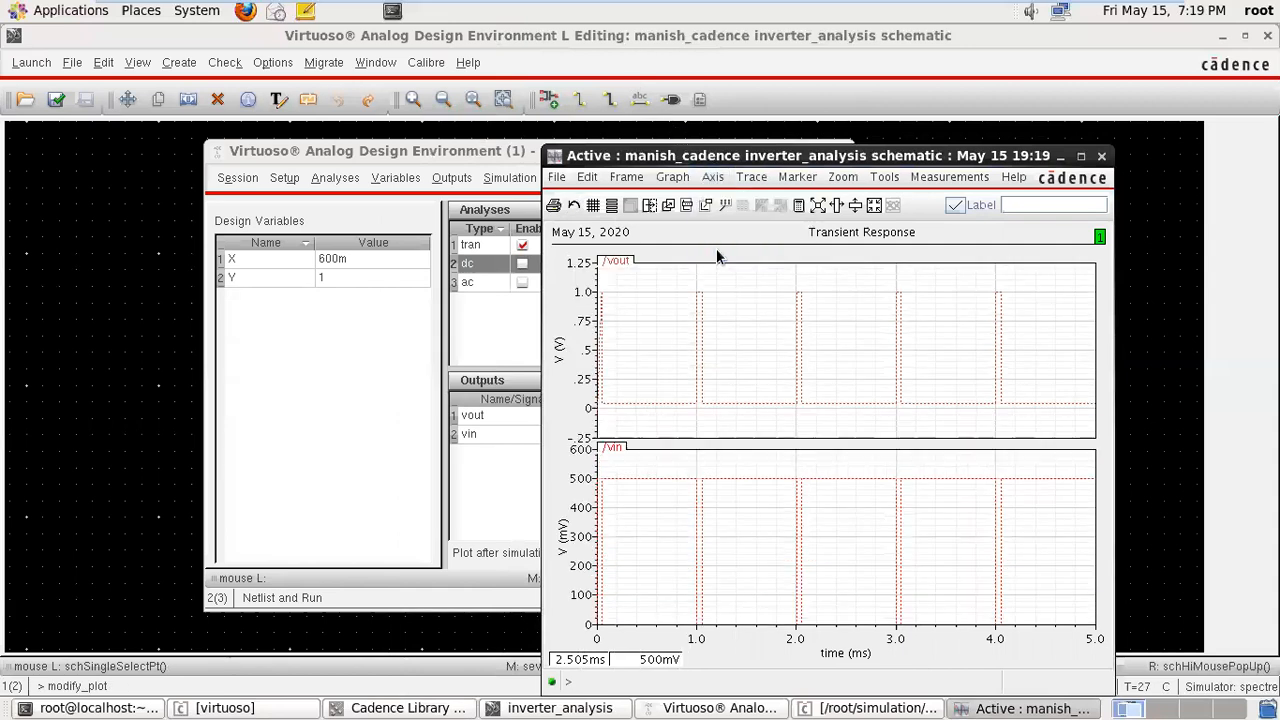
drag(742, 160, 569, 130)
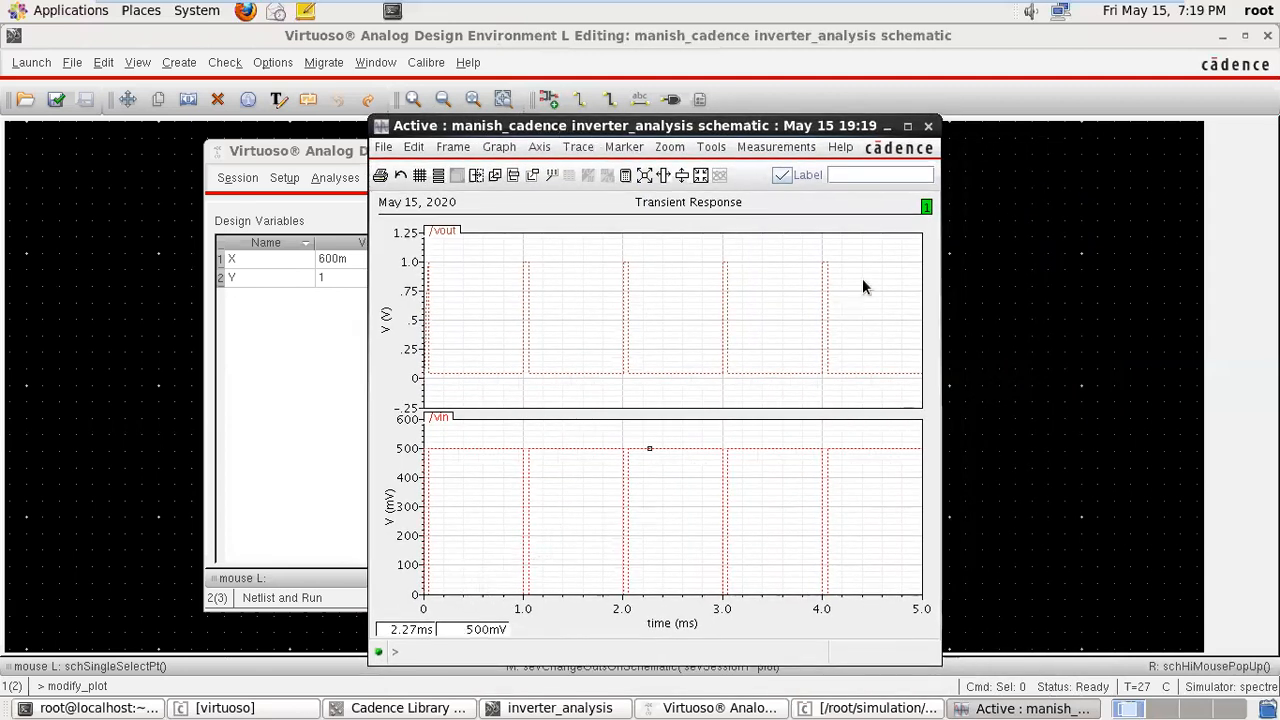
click(907, 126)
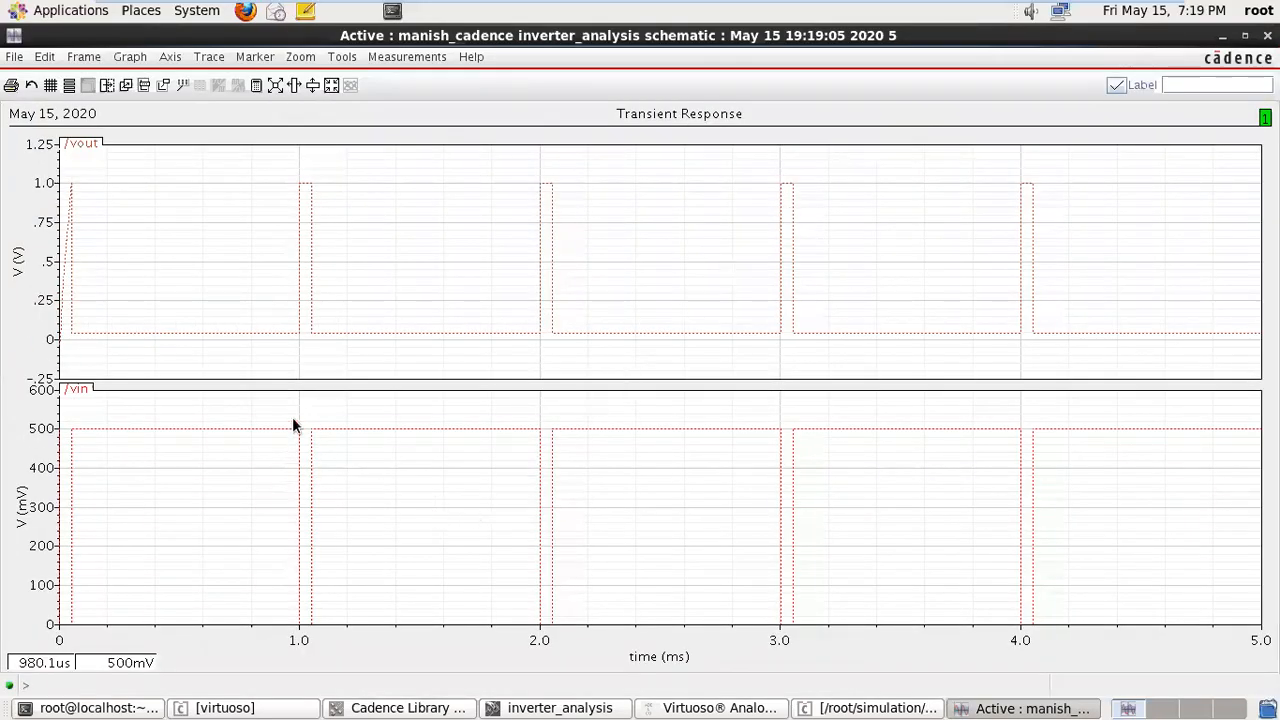
click(73, 389)
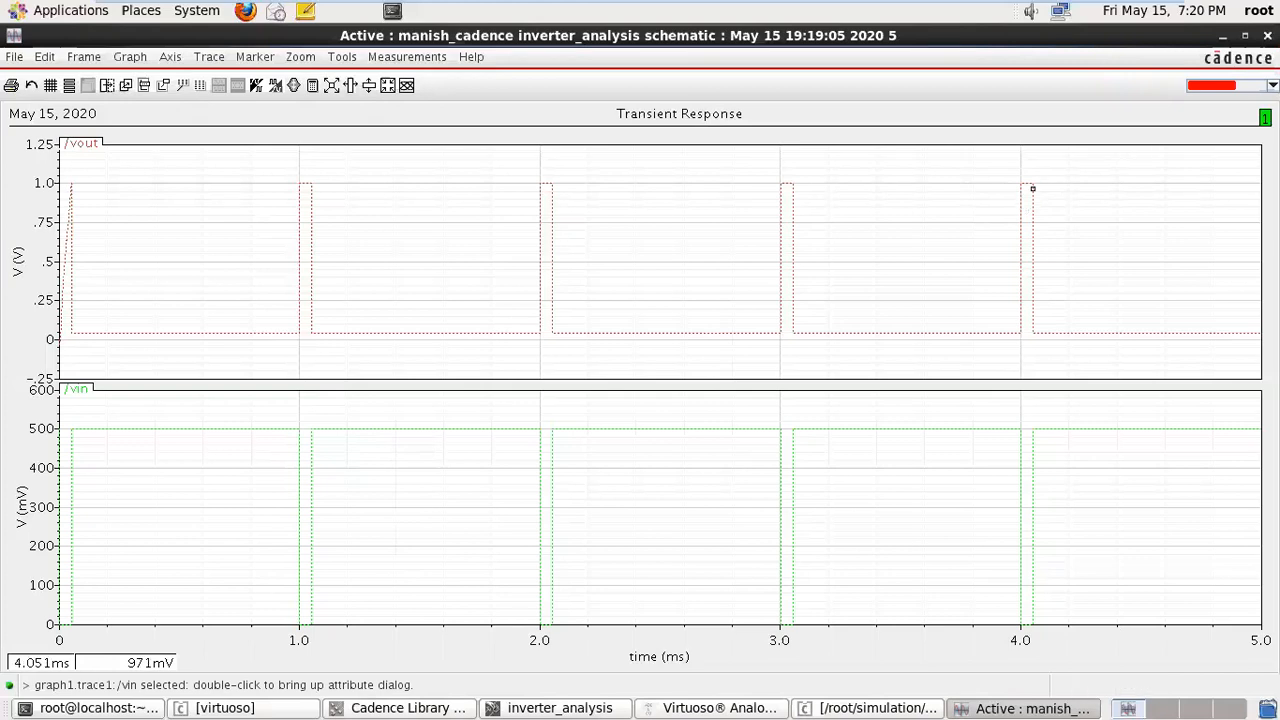
click(1267, 35)
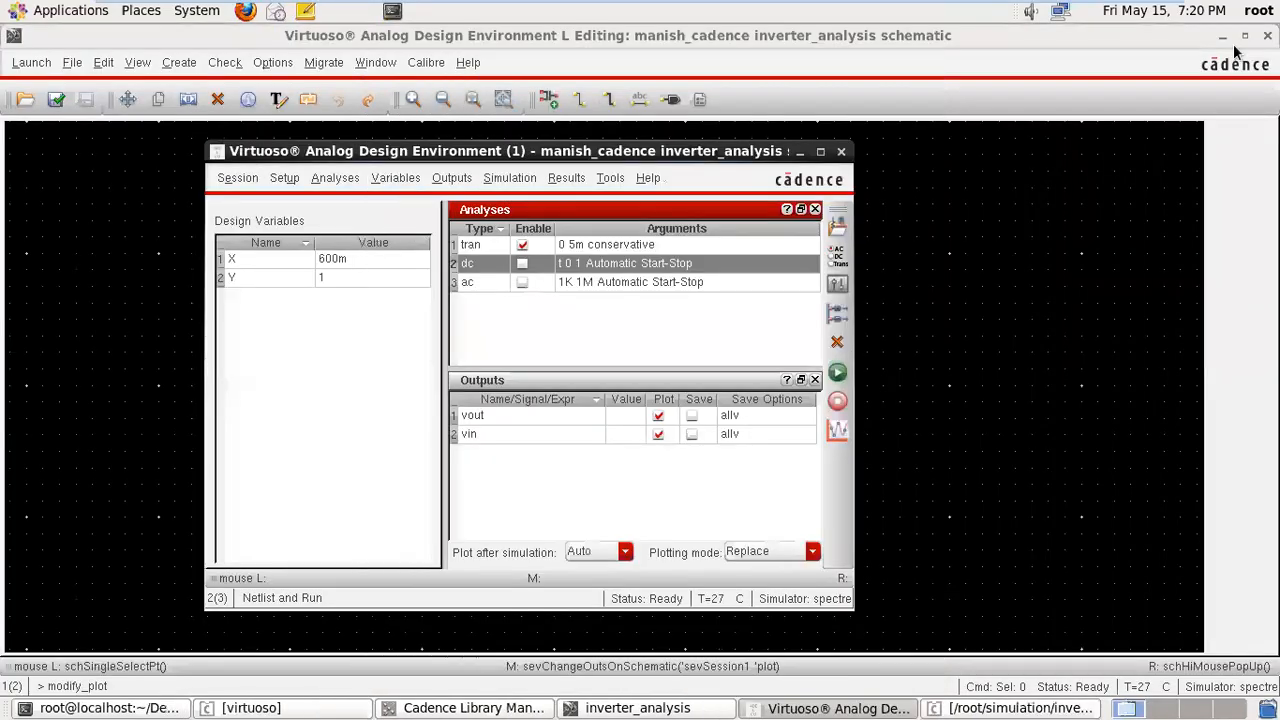
- Open the object properties of the input pulse source V0 in the schematic
click(799, 153)
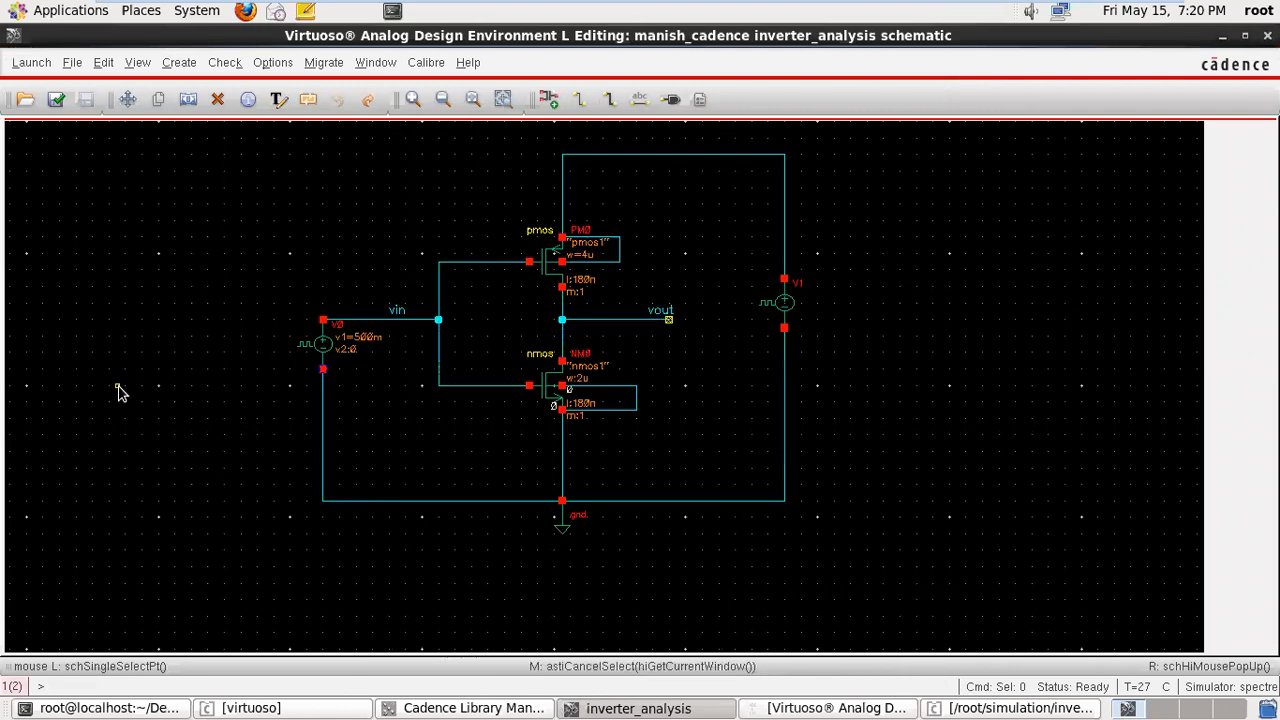
double_click(305, 348)
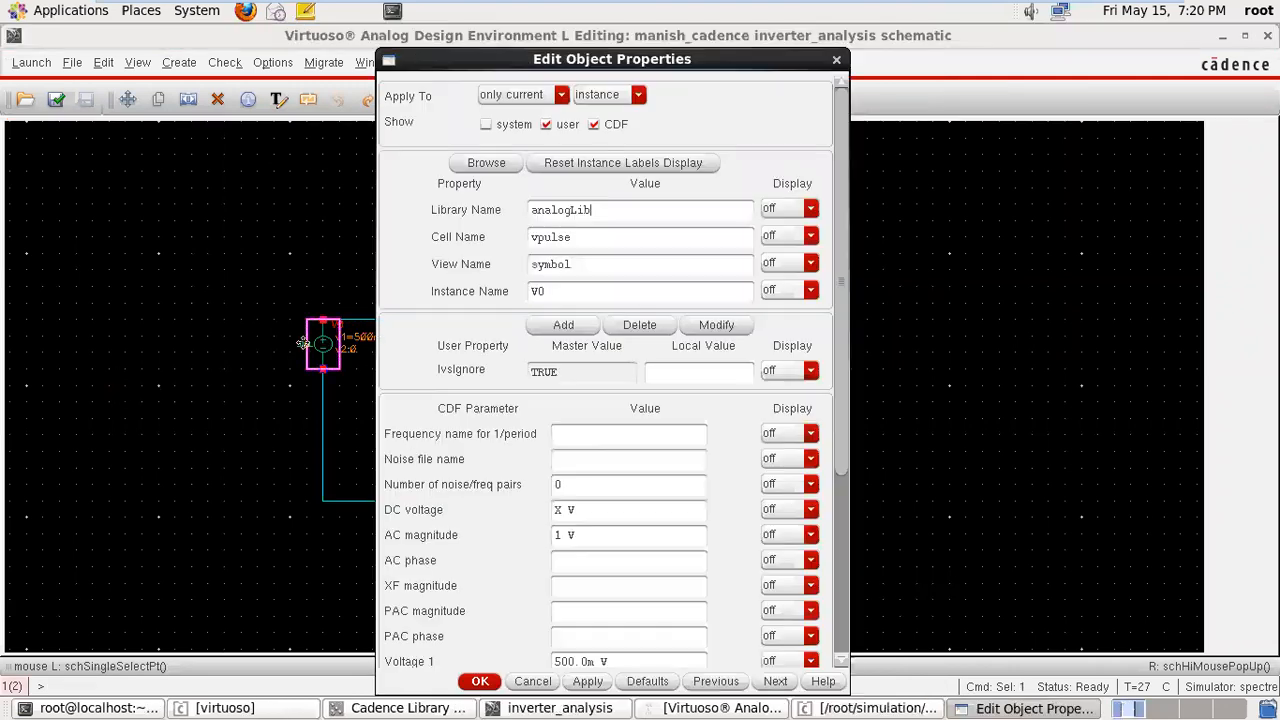
drag(839, 312, 849, 449)
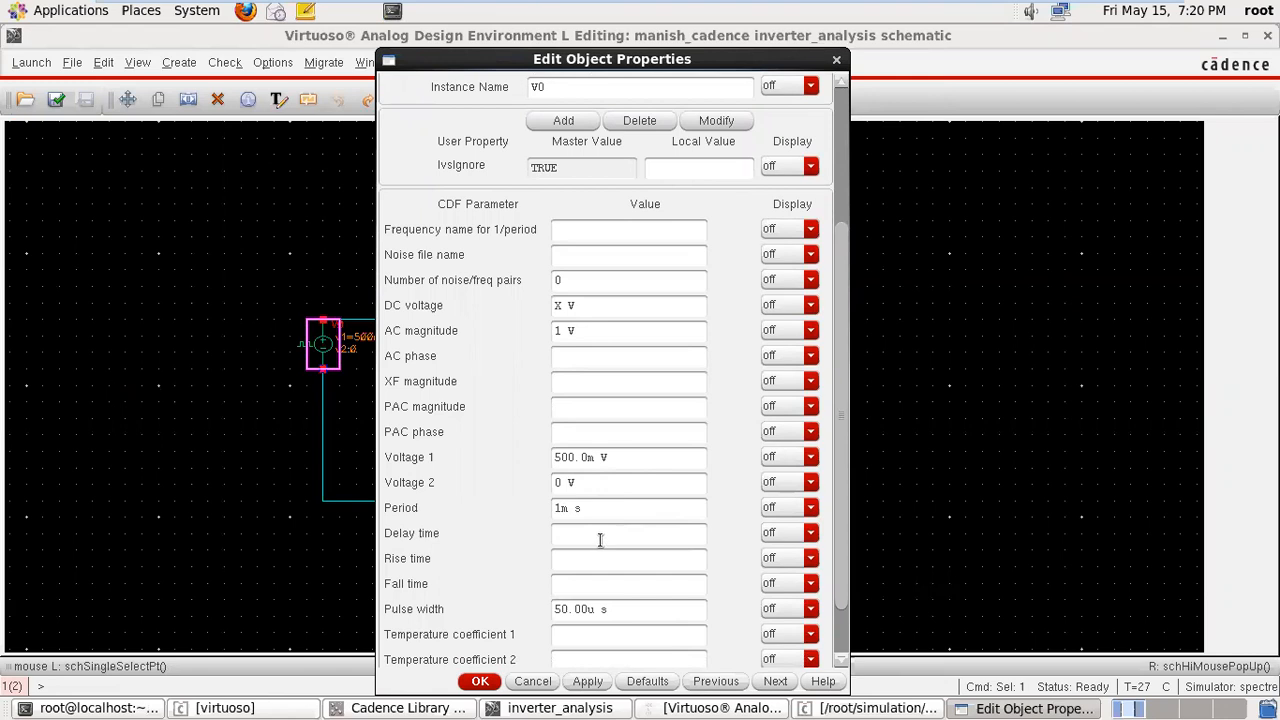
- Set the pulse width of source V0 to 5m s
drag(619, 610, 445, 583)
text(.005m)
click(686, 561)
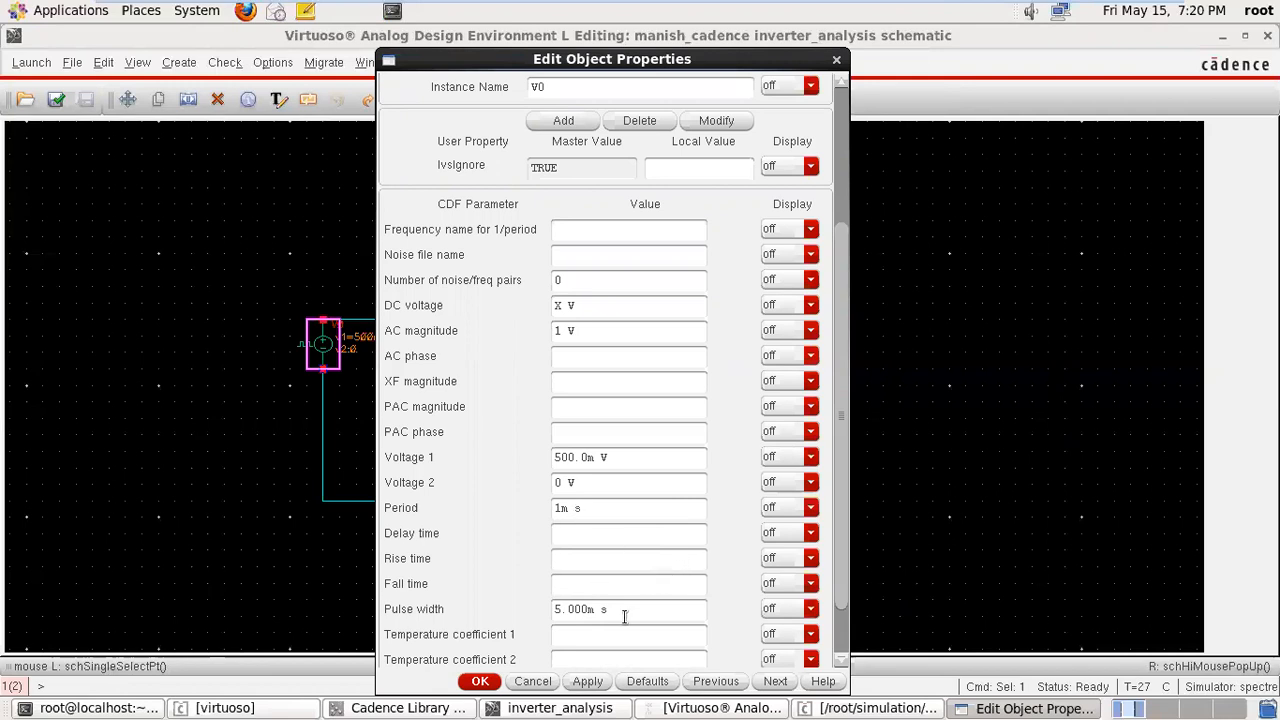
- Set the pulse width of source V0 to 500u s
drag(617, 612, 508, 600)
text(.)
text(0000)
key(BackSpace)
text(5)
click(650, 585)
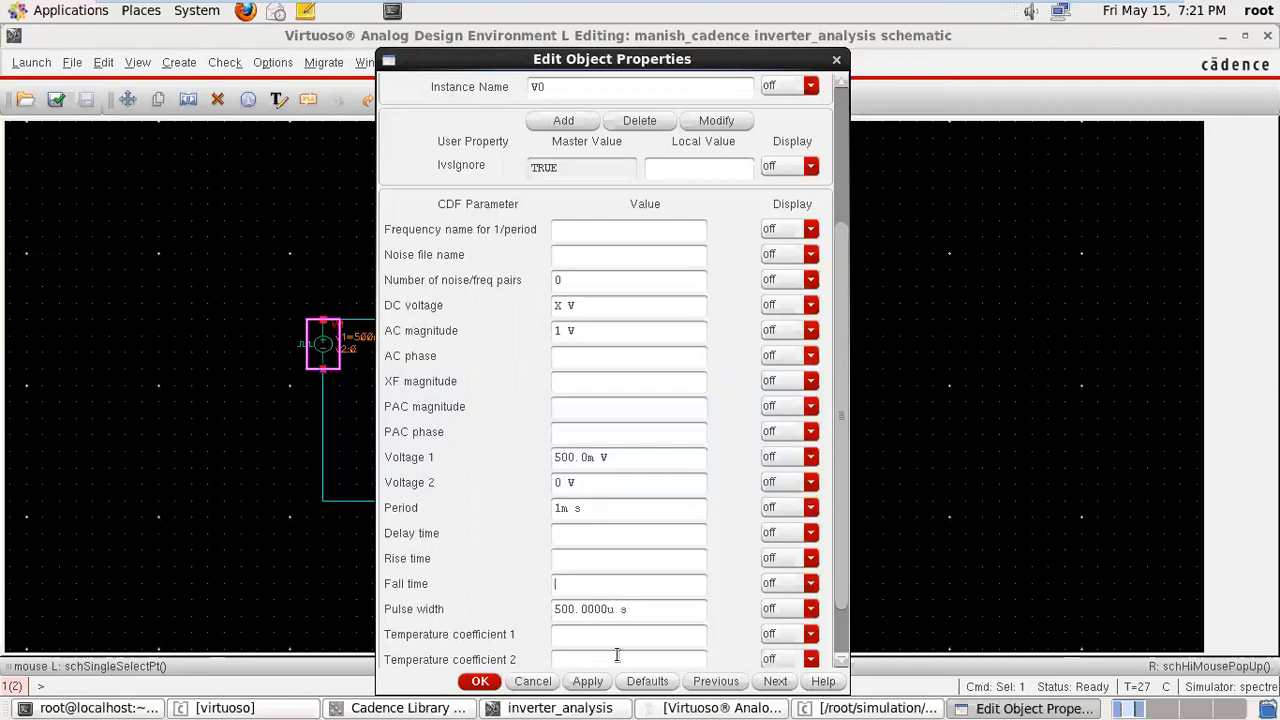
- Apply the edited source properties, then check and save the schematic
click(588, 681)
click(484, 683)
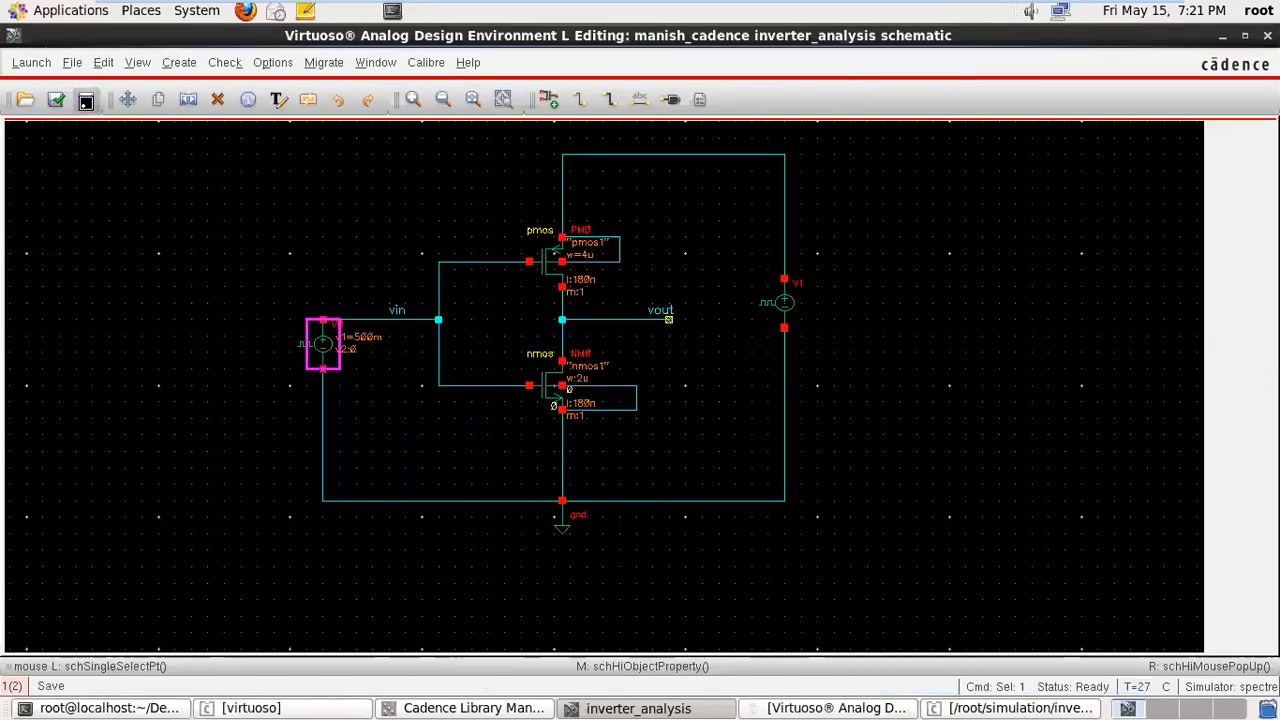
click(56, 99)
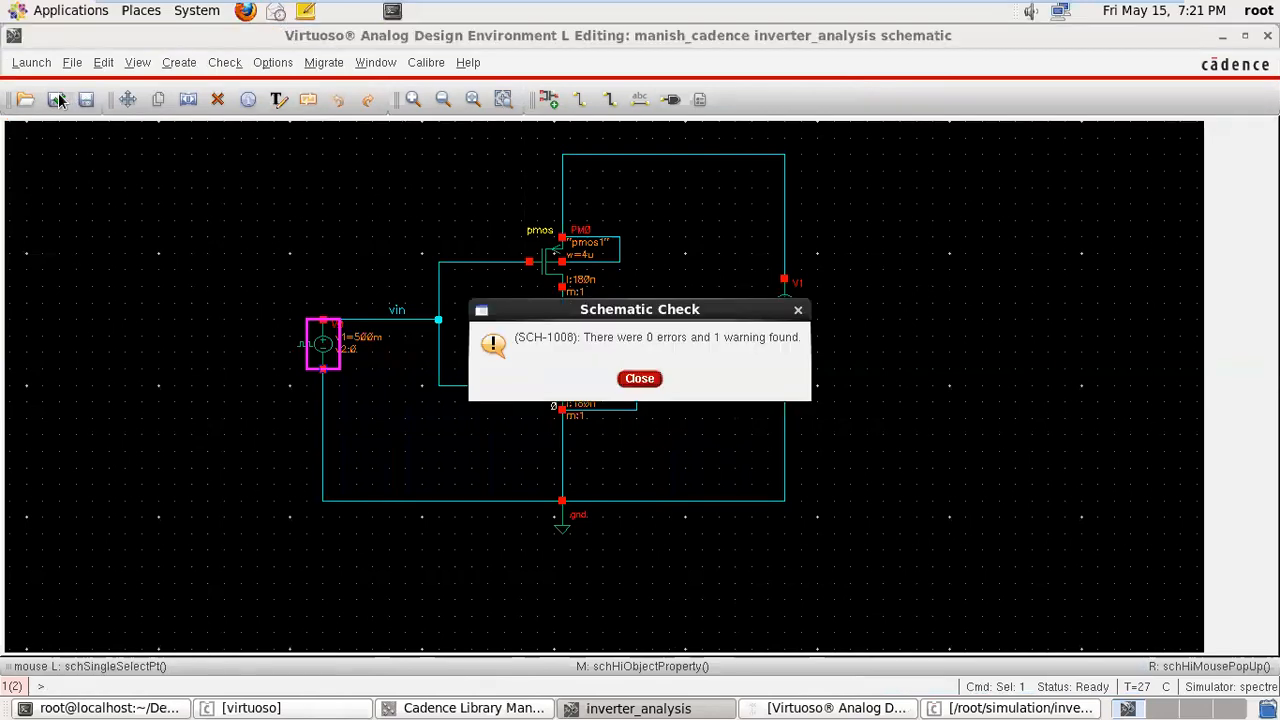
click(640, 378)
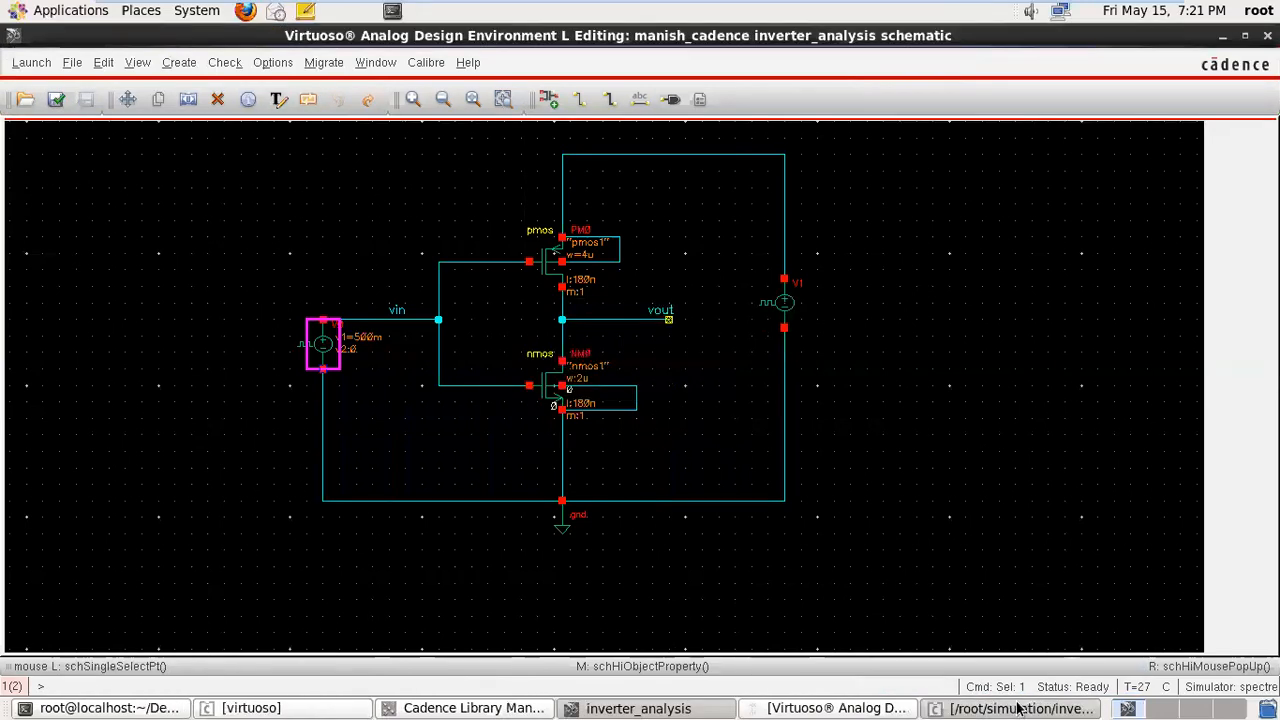
- Return to the simulation setup and rerun the transient simulation
click(1030, 707)
click(872, 708)
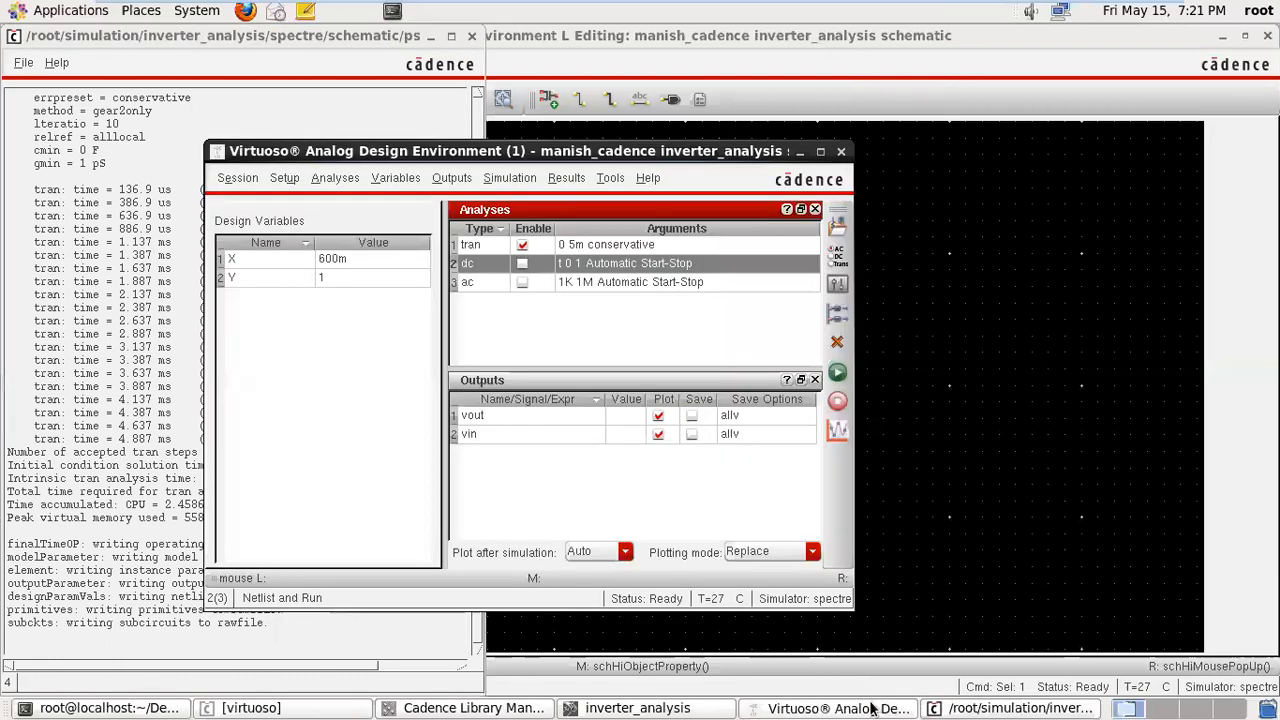
click(841, 369)
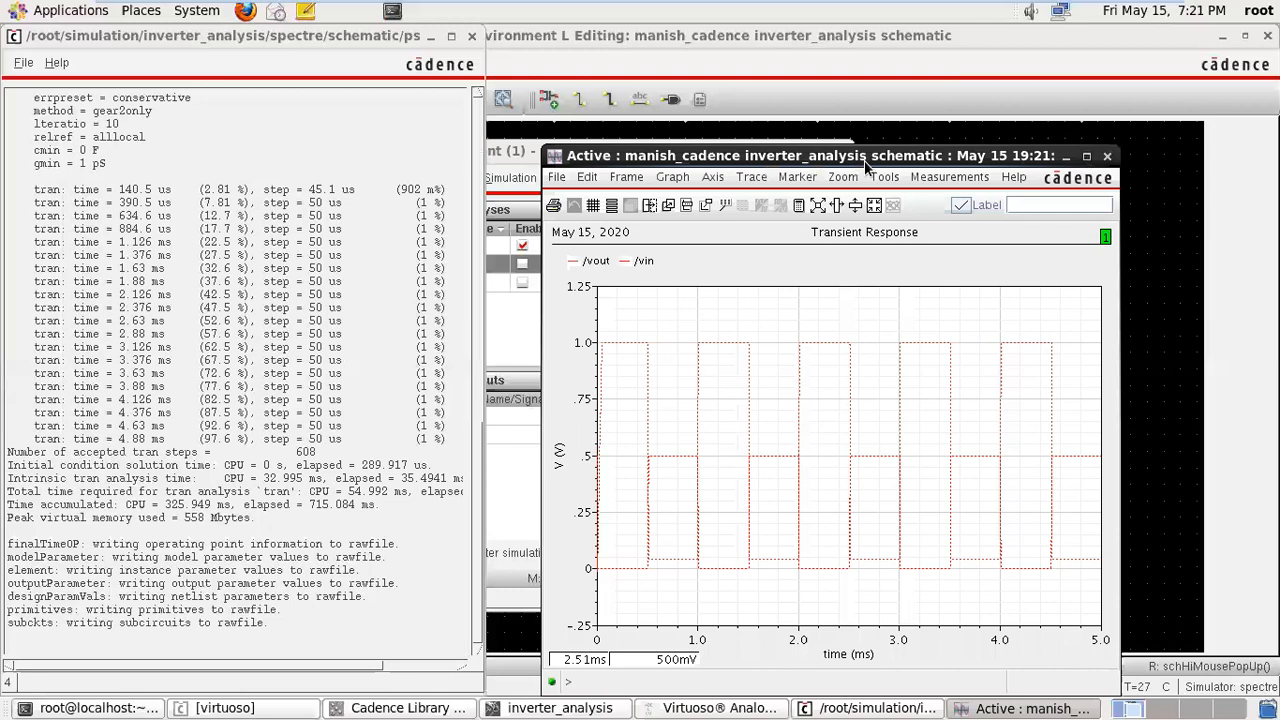
- Split the new transient response into separate strips for vout and vin, and move the plot window fully into view
click(710, 178)
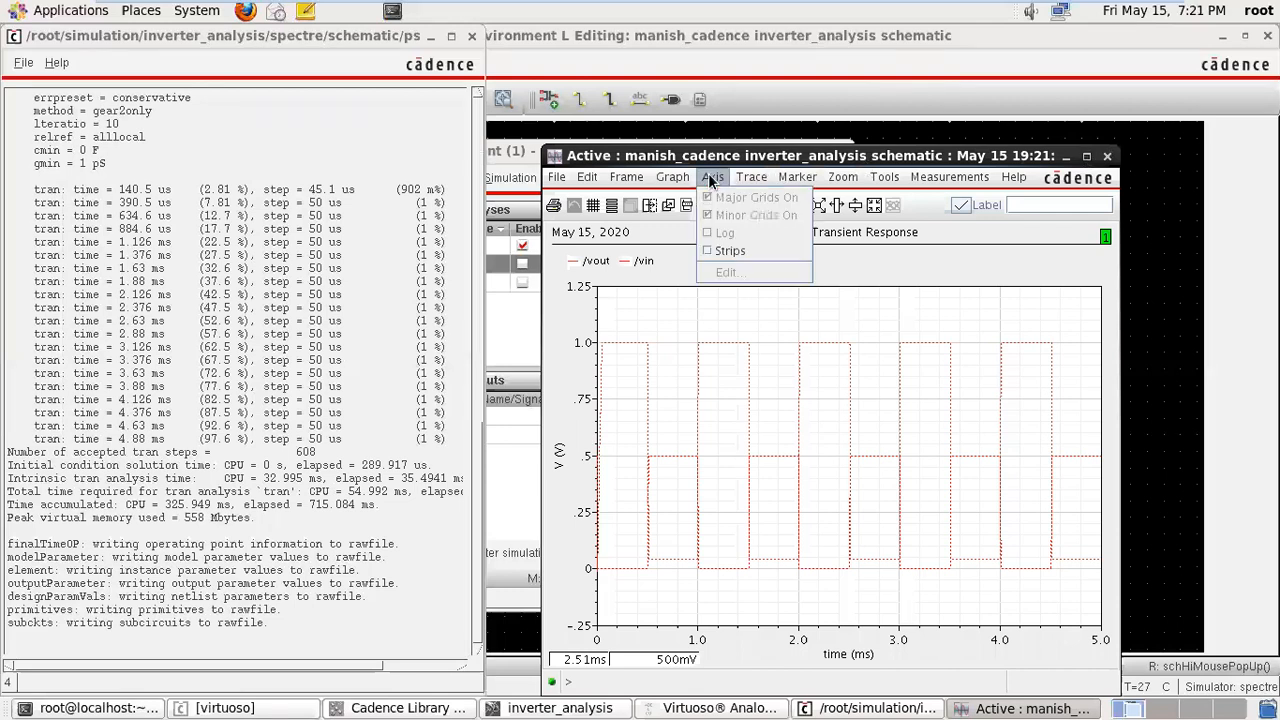
click(706, 250)
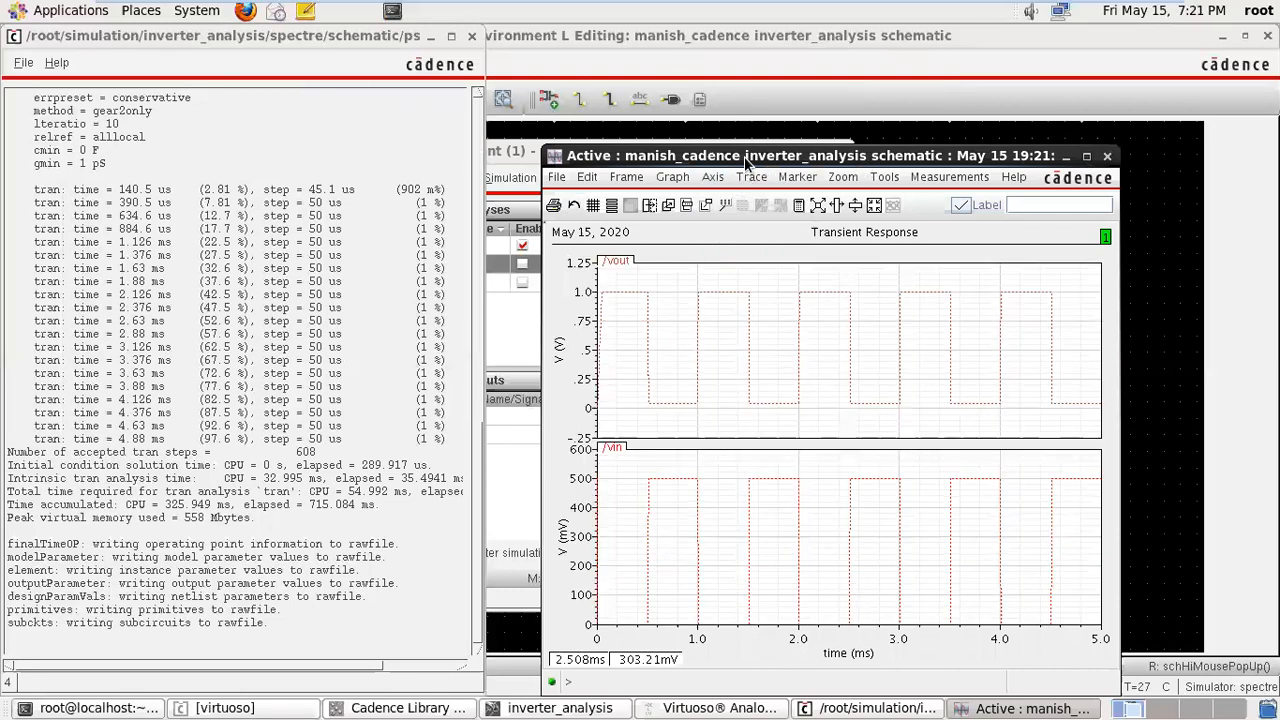
drag(736, 150, 680, 66)
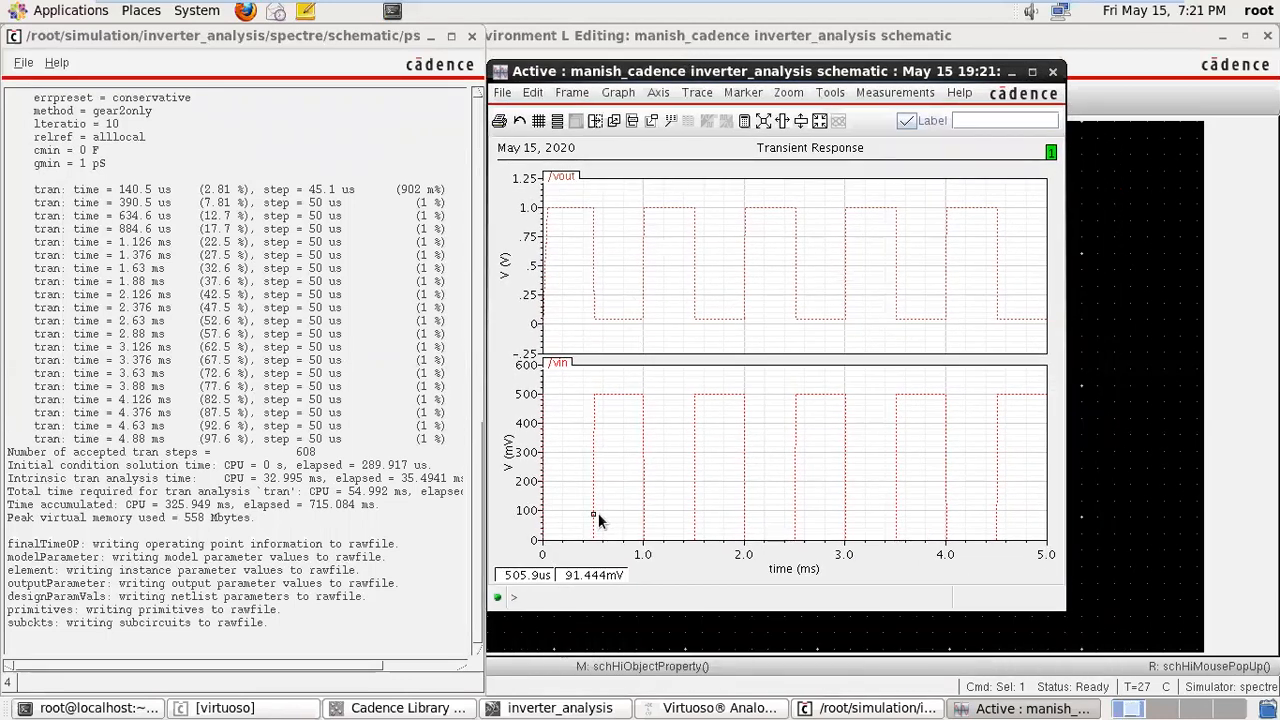
- Format the /vin trace with a Bold line and a black foreground colour
double_click(616, 393)
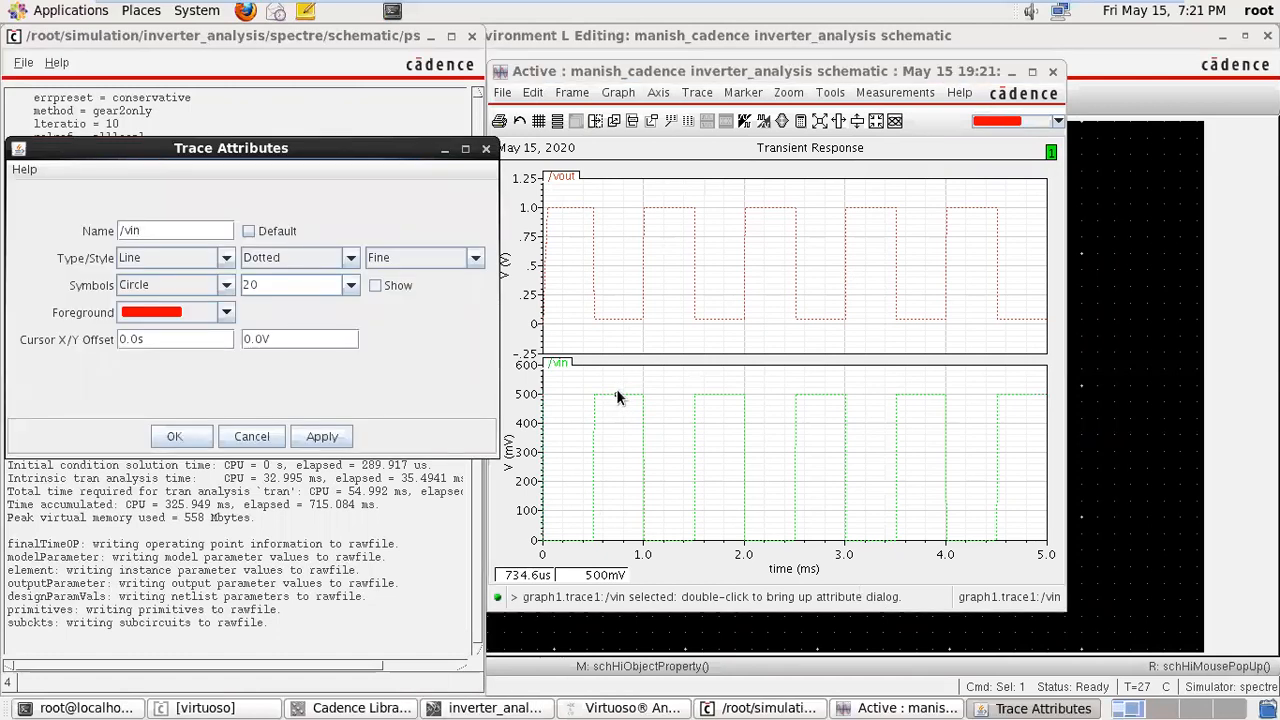
click(475, 258)
click(410, 308)
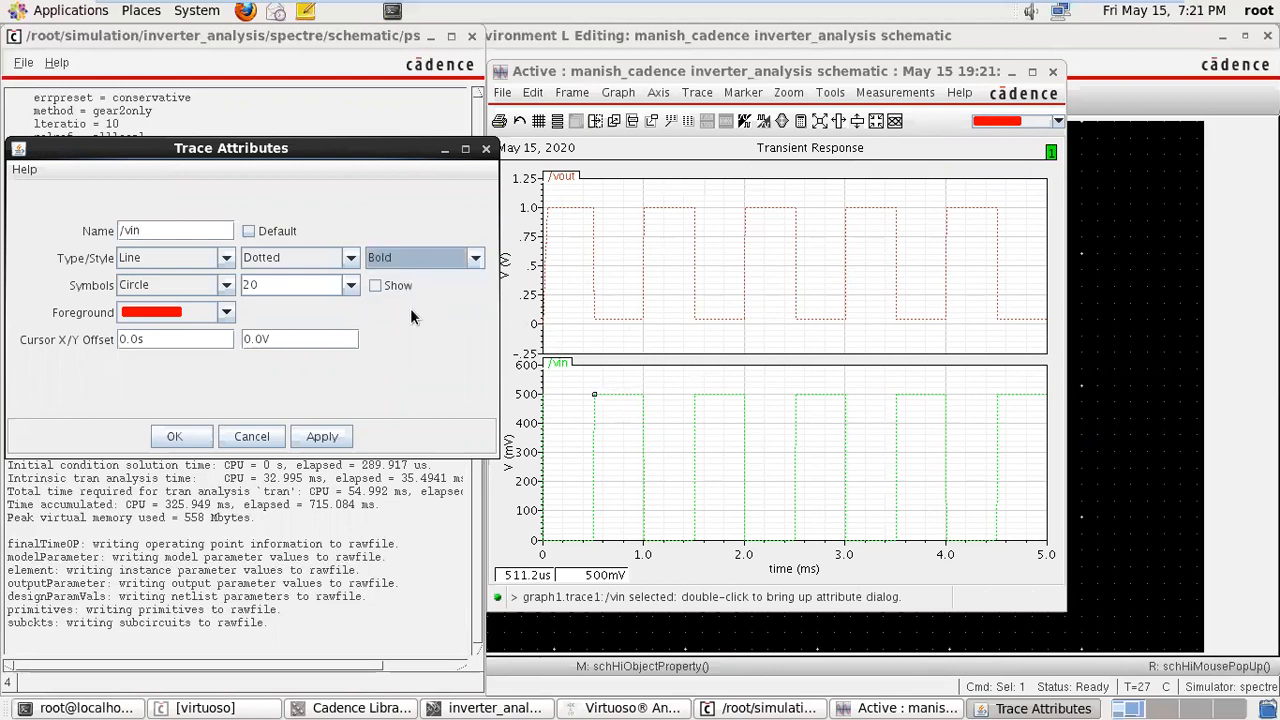
click(226, 312)
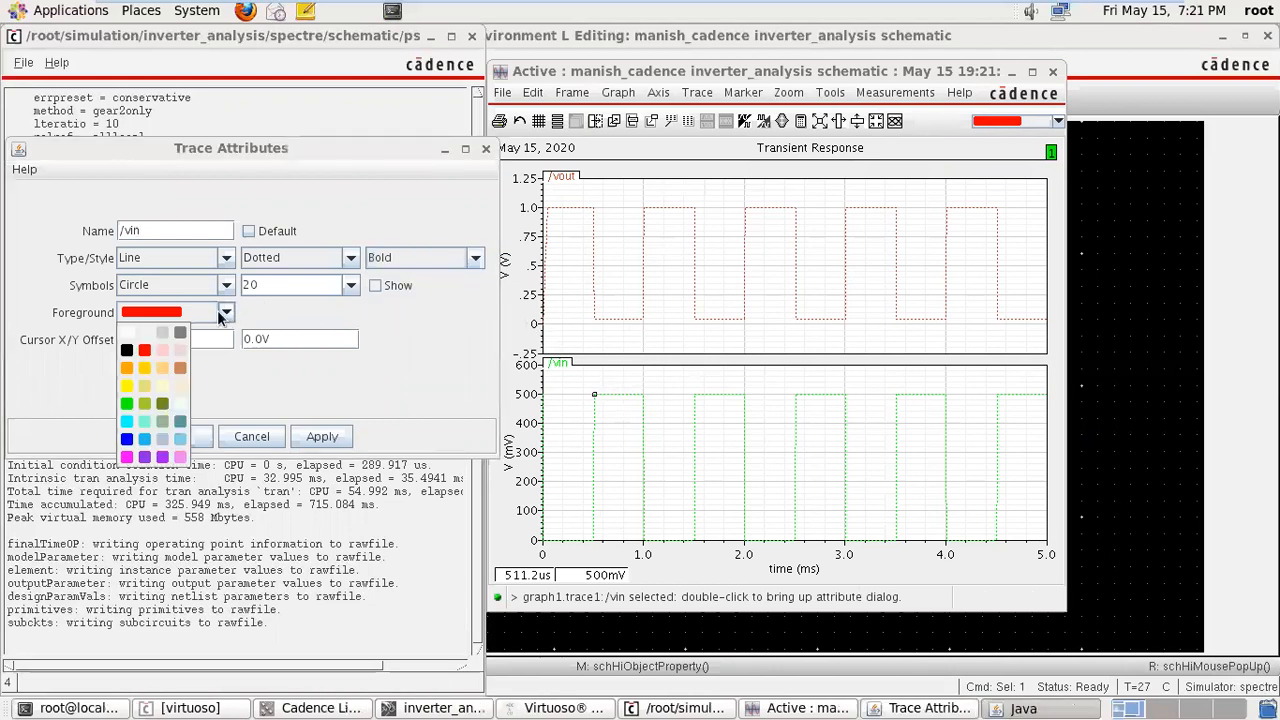
click(123, 349)
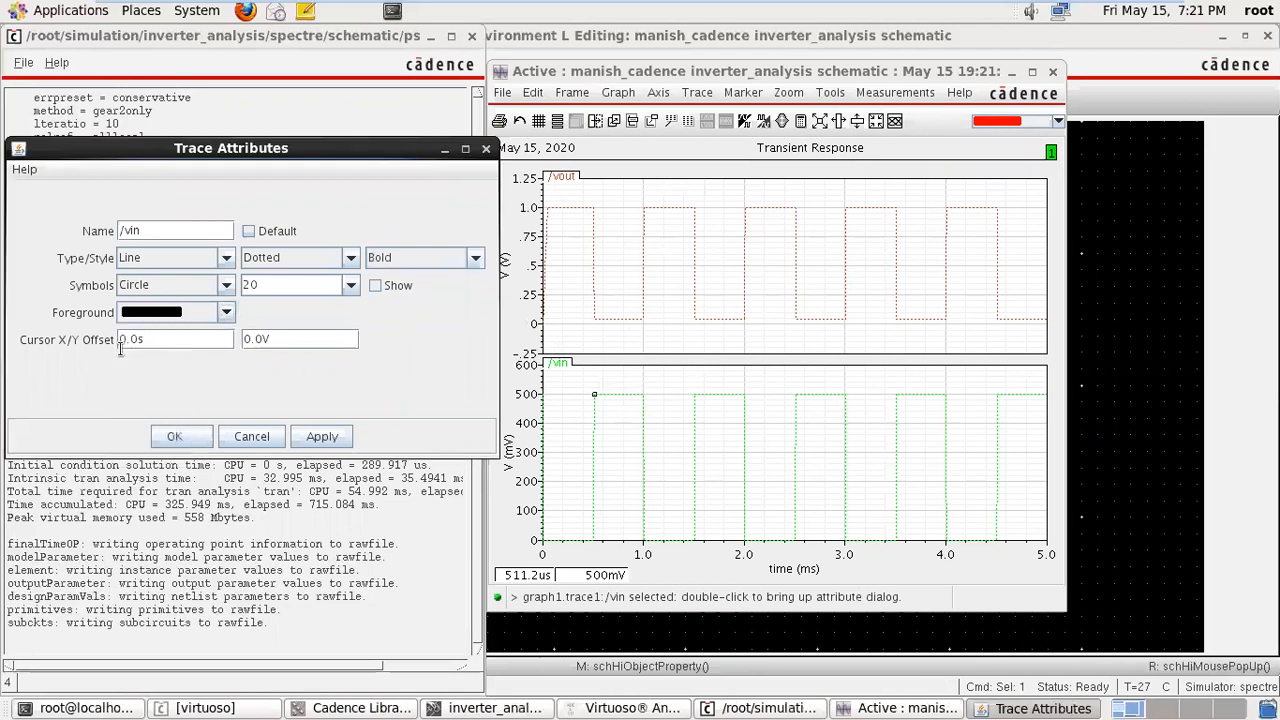
click(316, 437)
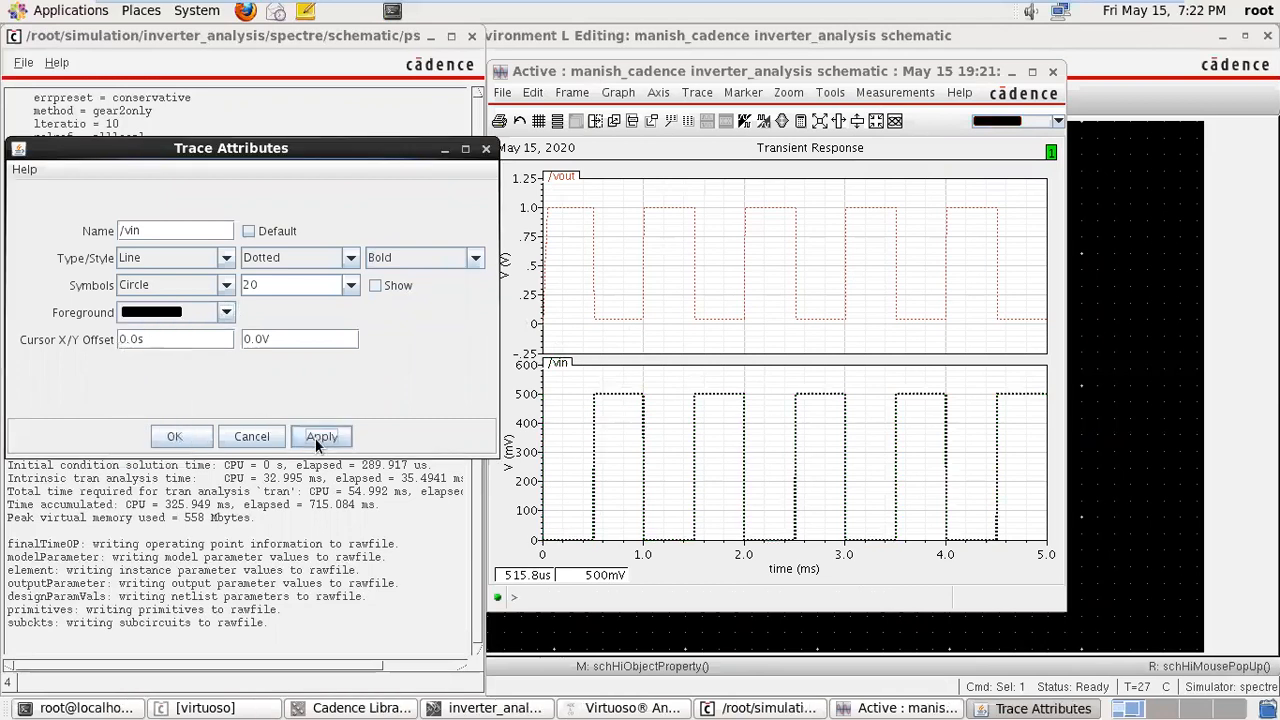
click(486, 150)
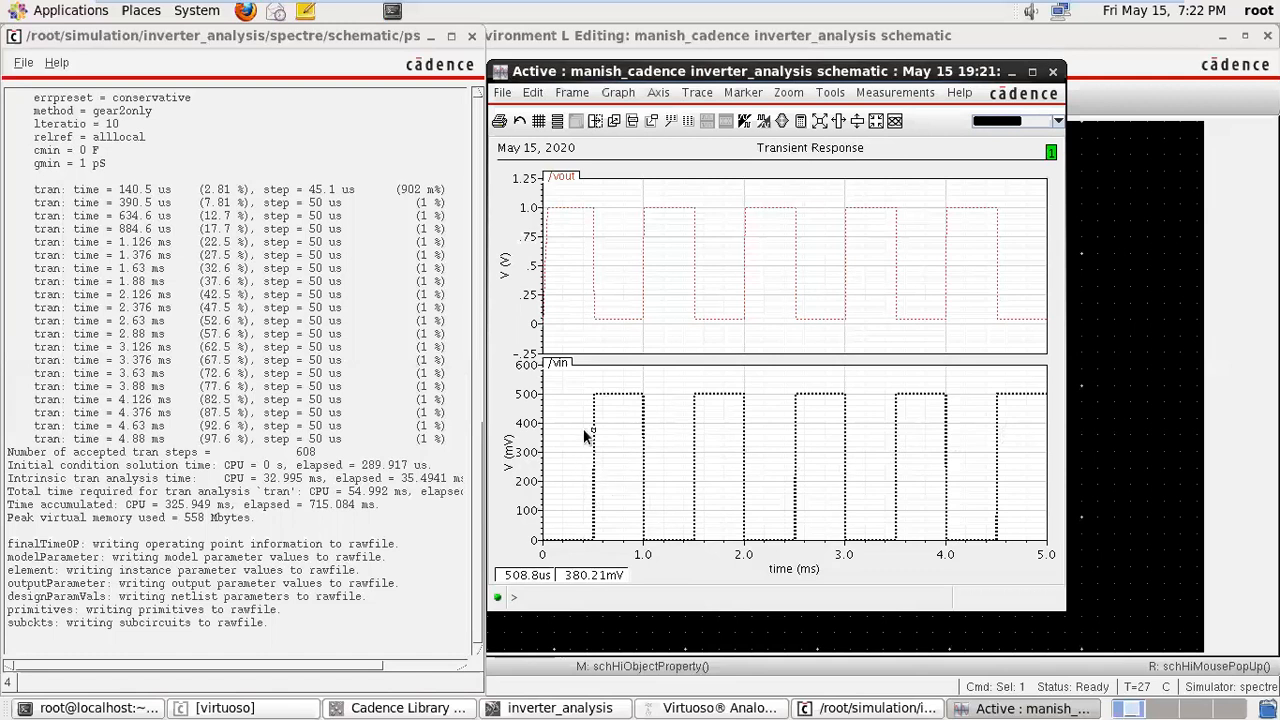
- Format the /vout trace in the transient response with a Bold line
click(556, 208)
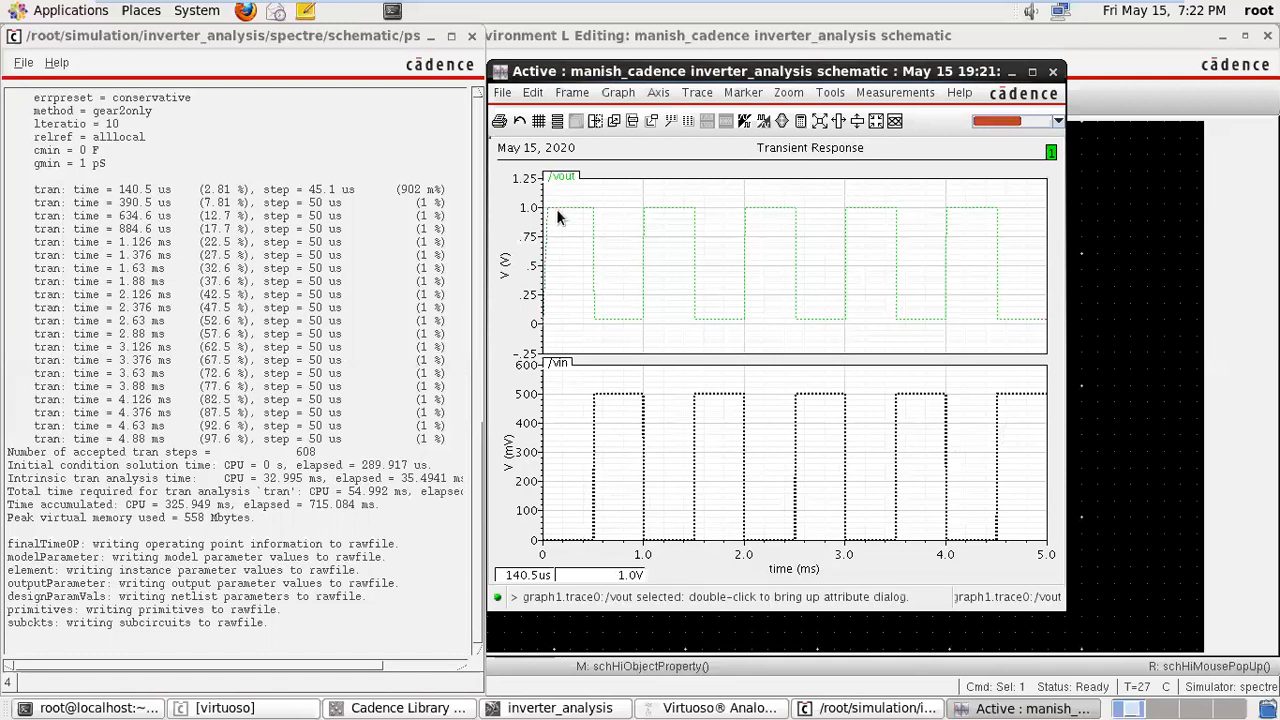
double_click(558, 207)
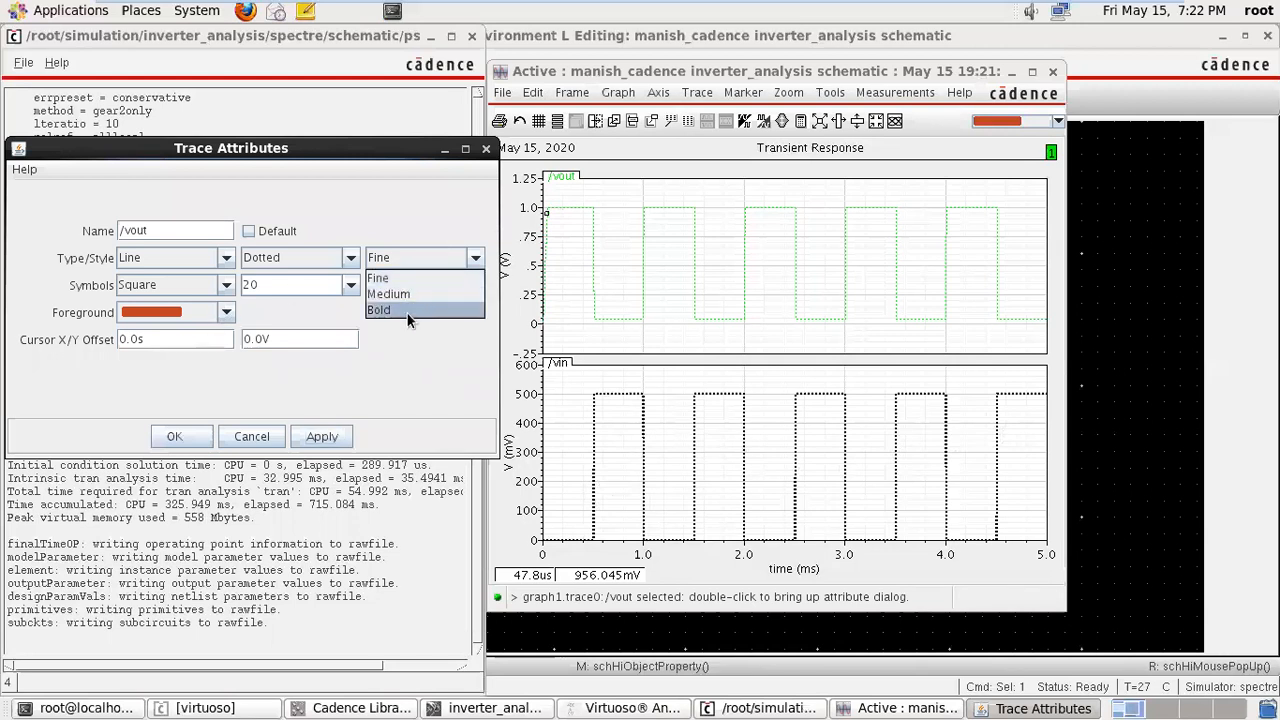
click(406, 313)
click(322, 436)
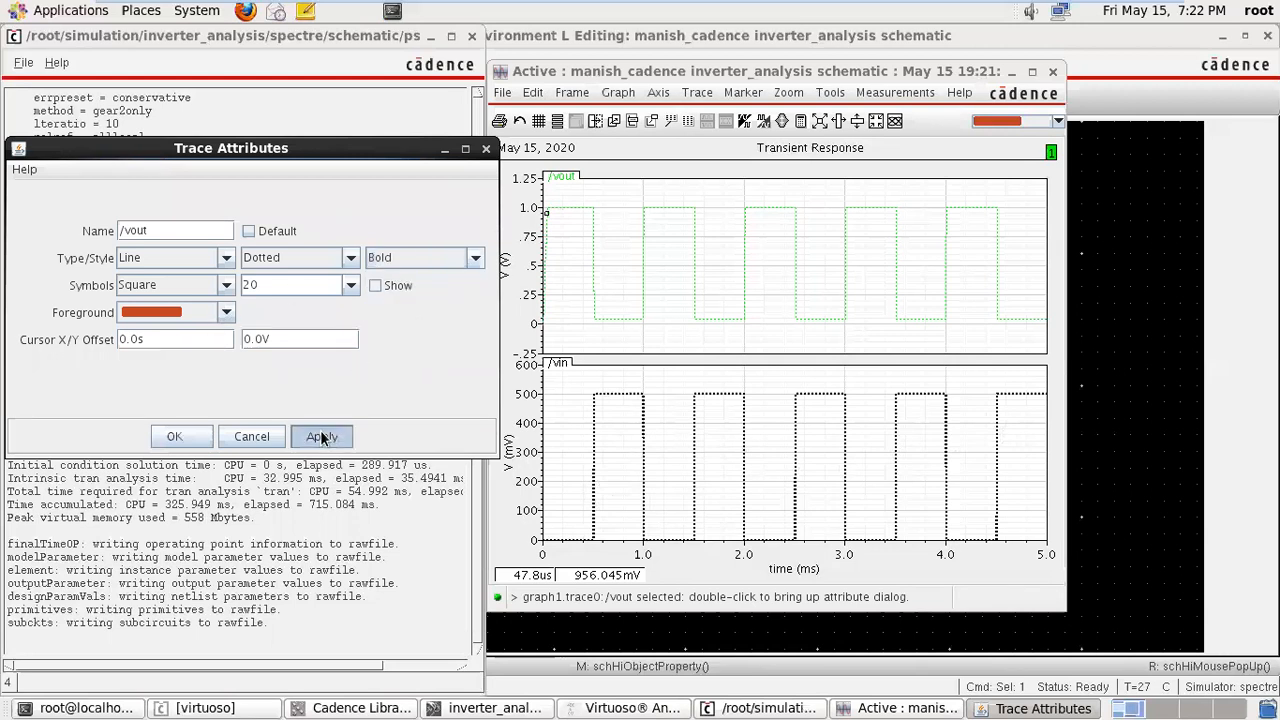
click(174, 437)
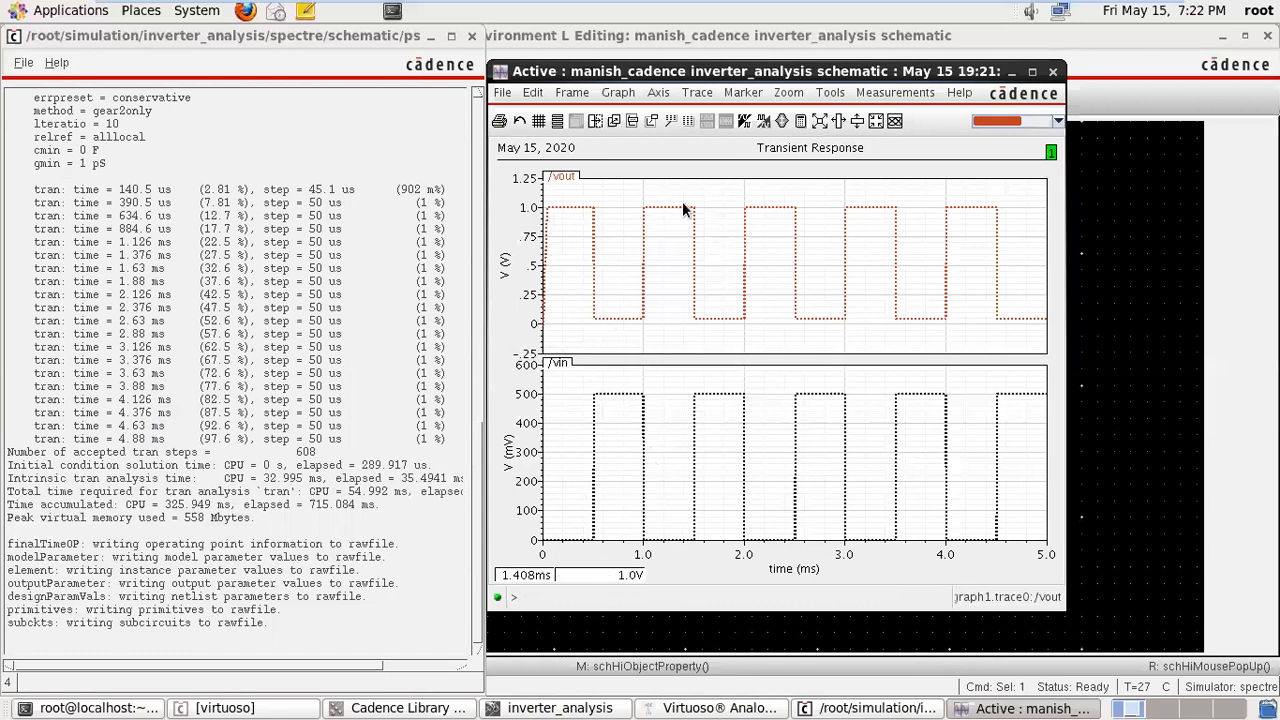
- Clear away the simulation log and transient plot, then disable the tran analysis, enable dc and run the simulation
click(427, 38)
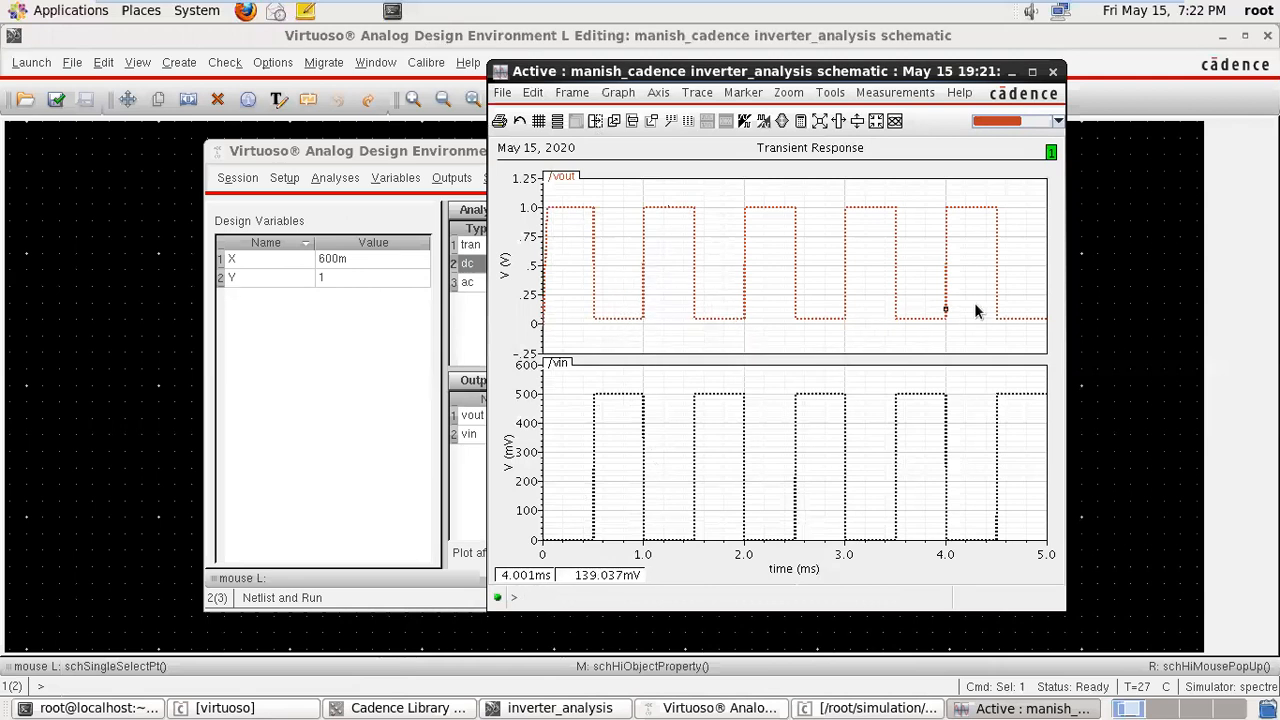
click(1053, 75)
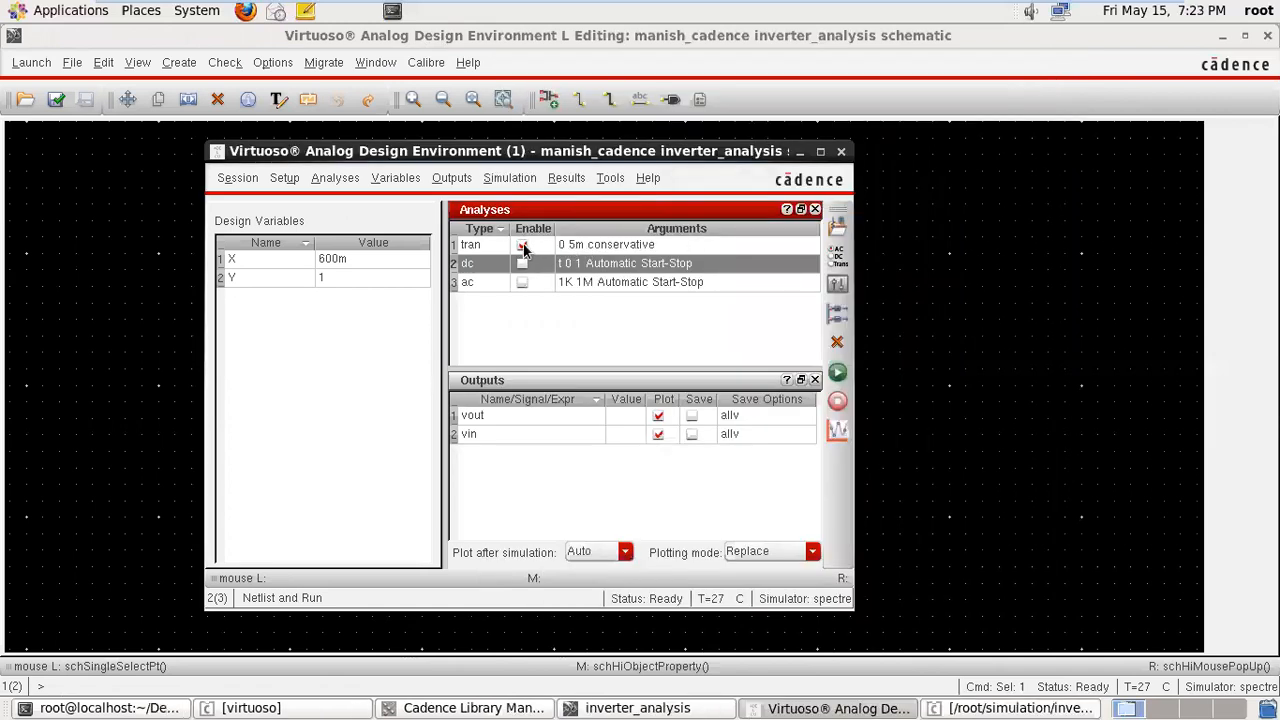
click(522, 246)
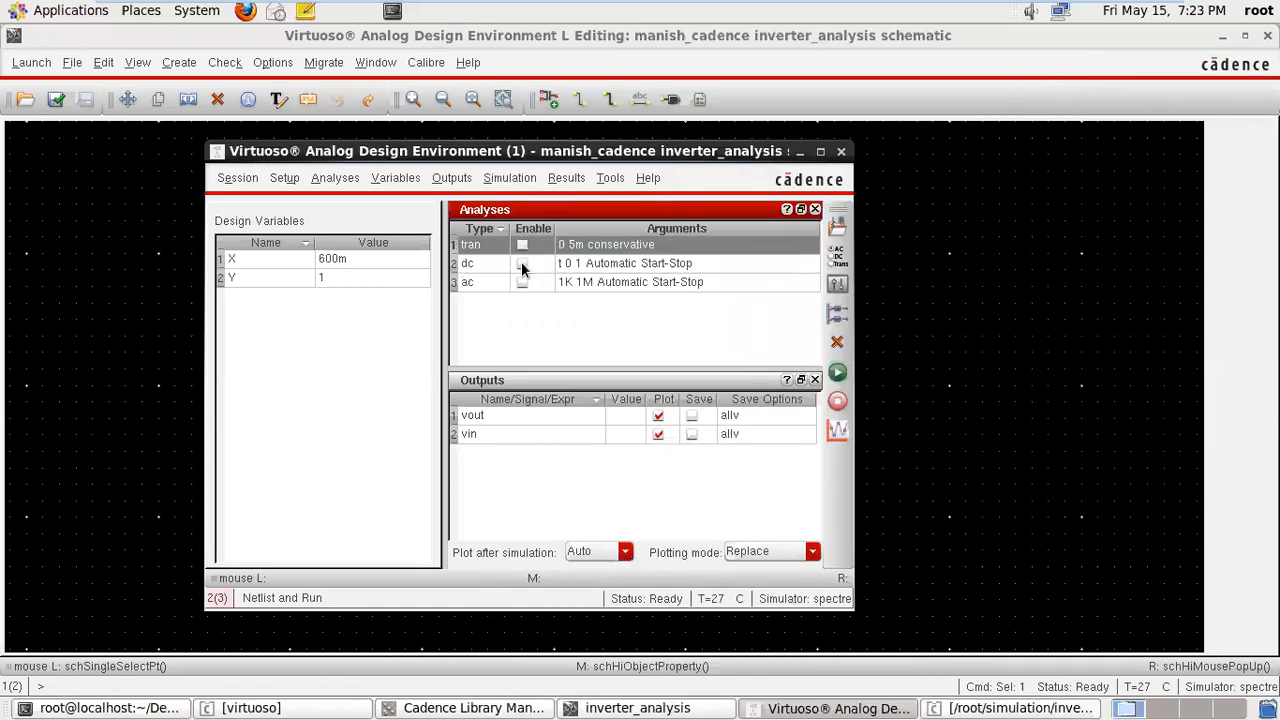
click(522, 266)
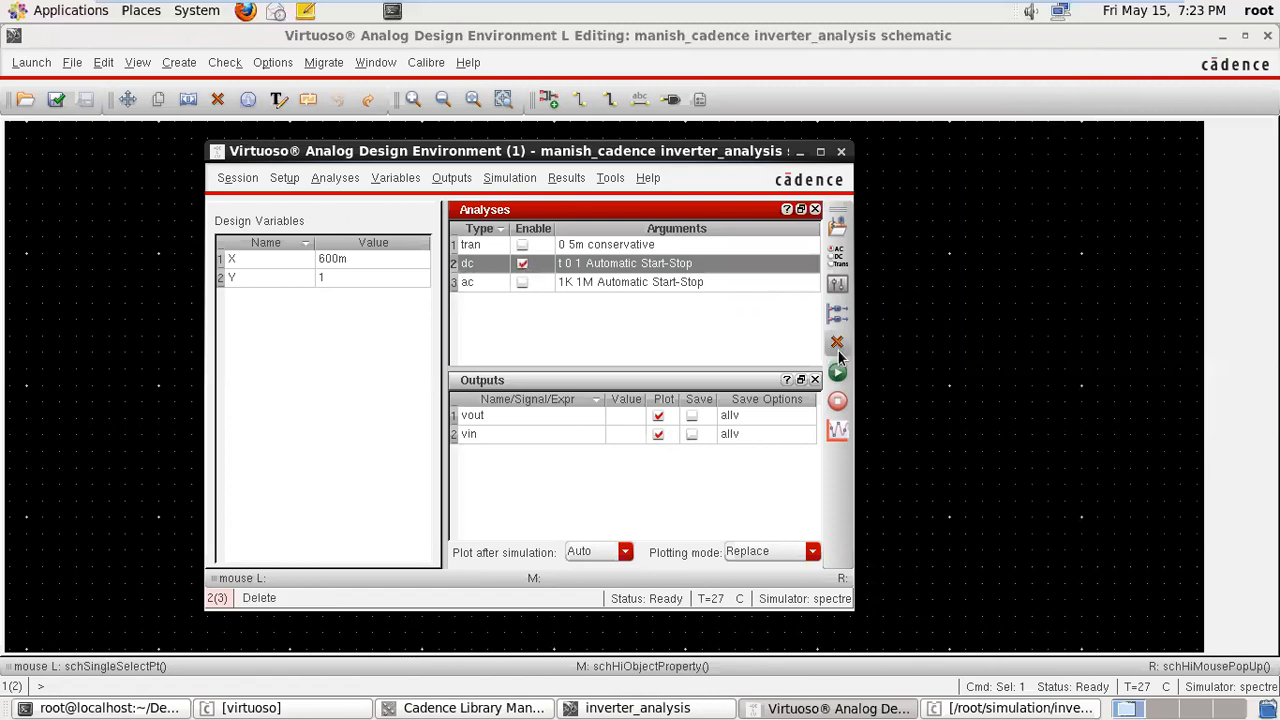
click(836, 376)
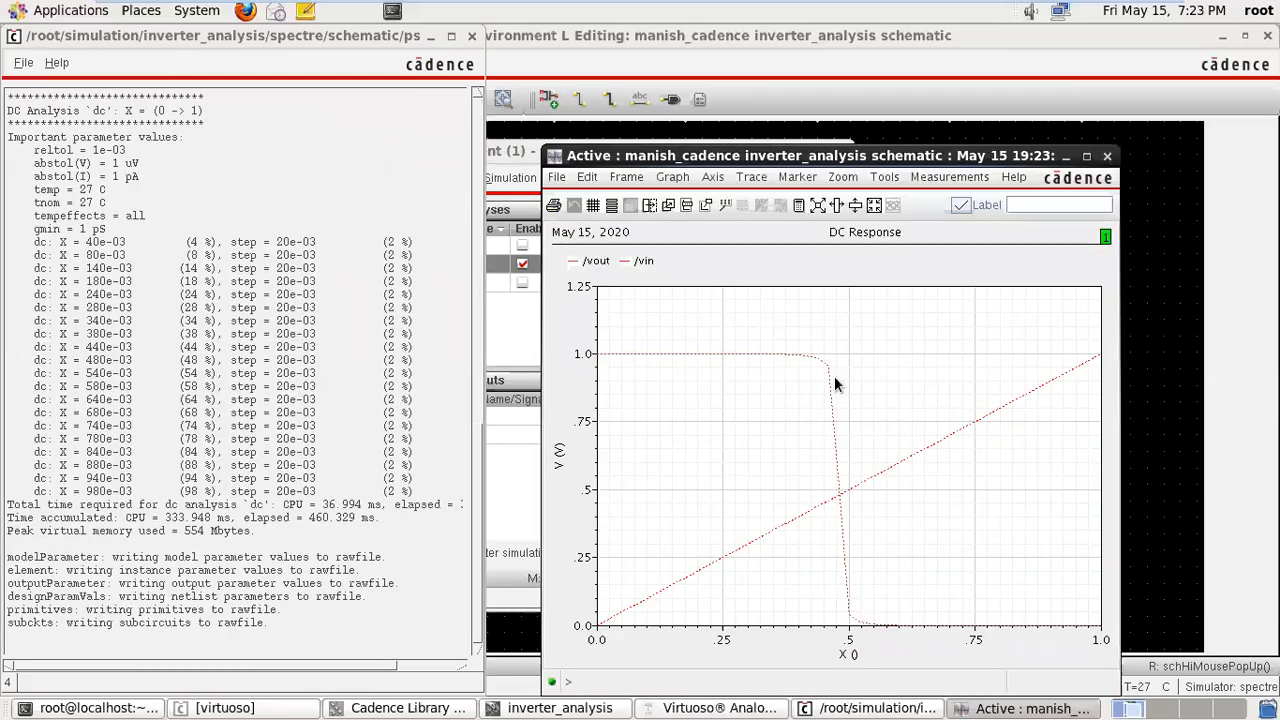
- Maximize the DC response plot and split it into separate strips for vout and vin
click(1086, 156)
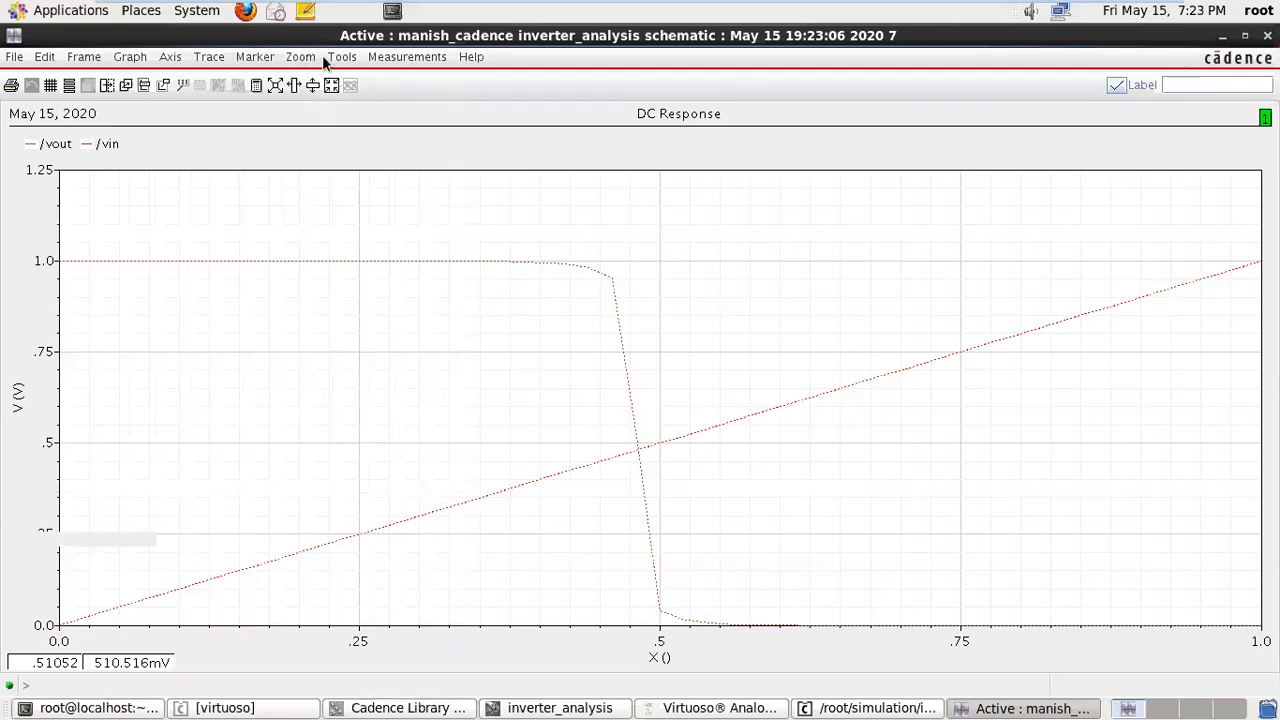
click(170, 59)
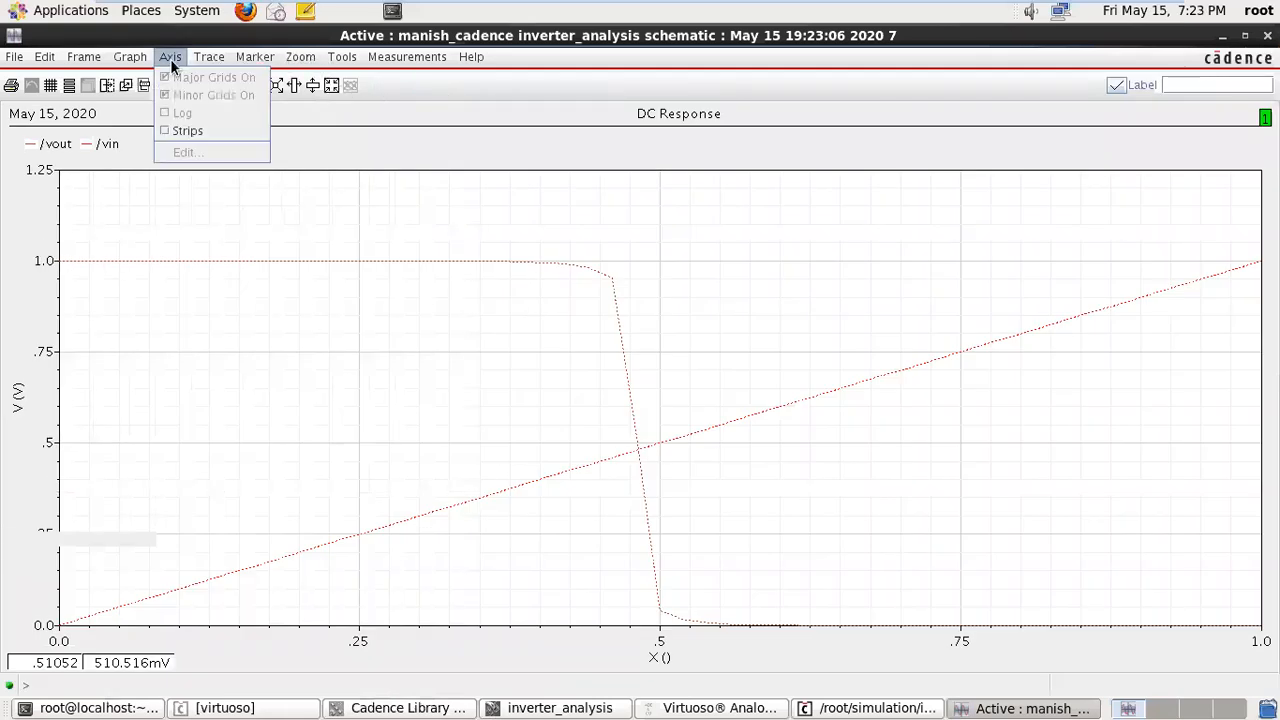
click(170, 131)
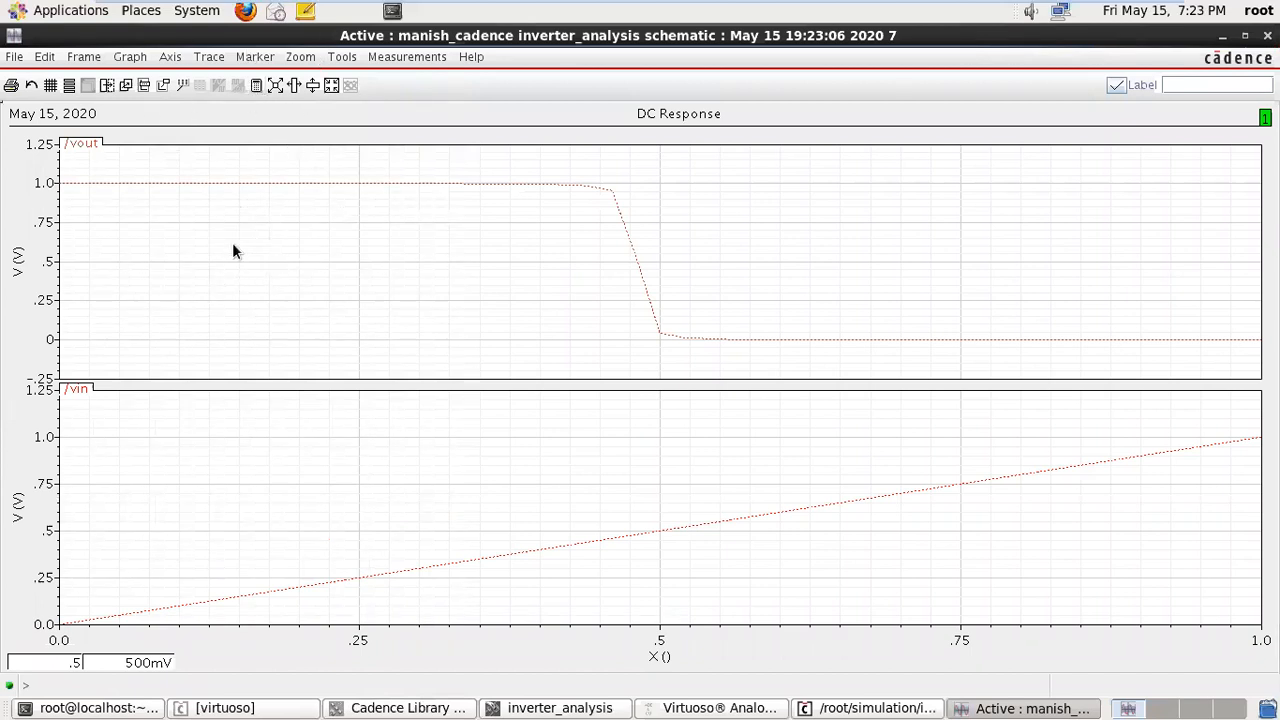
click(207, 184)
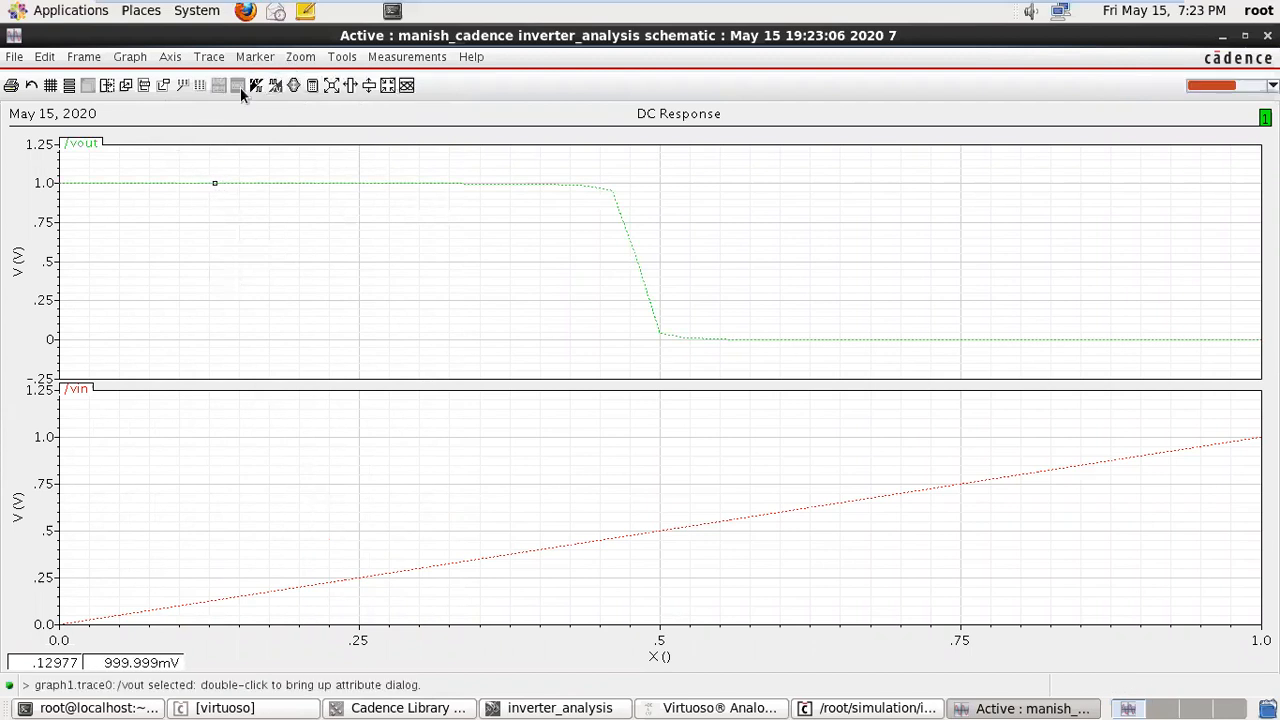
double_click(255, 218)
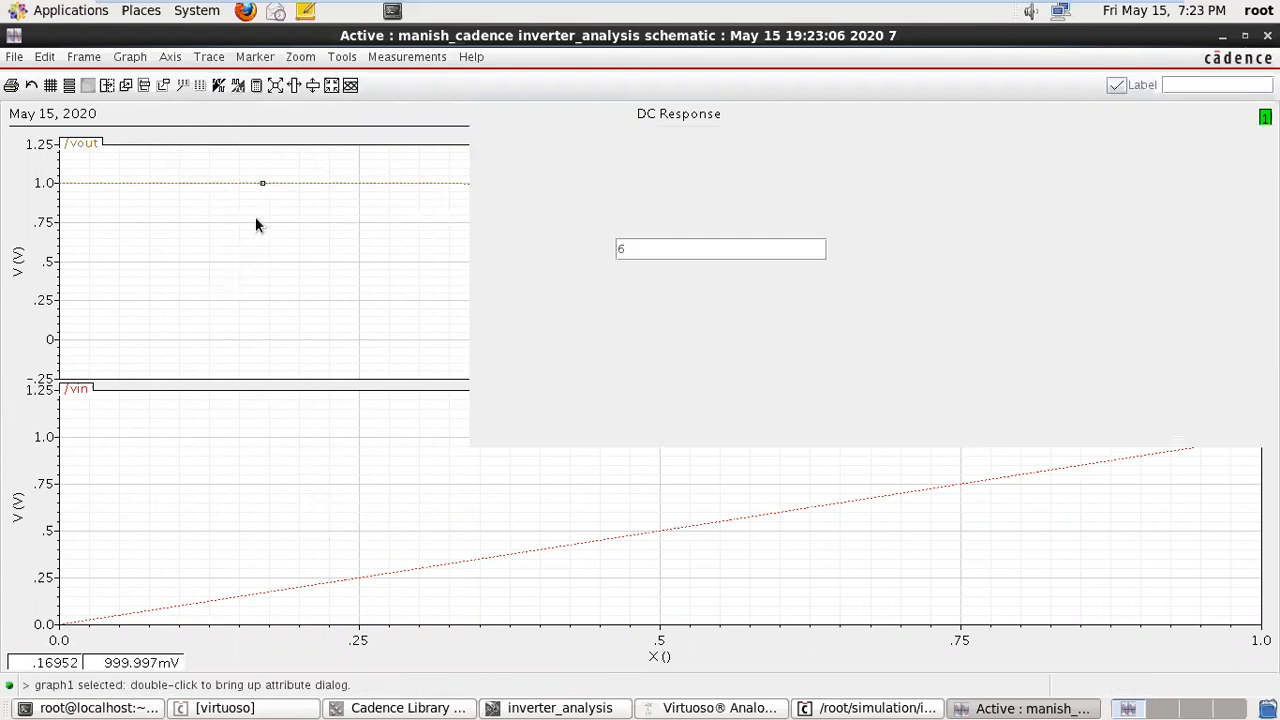
click(1139, 305)
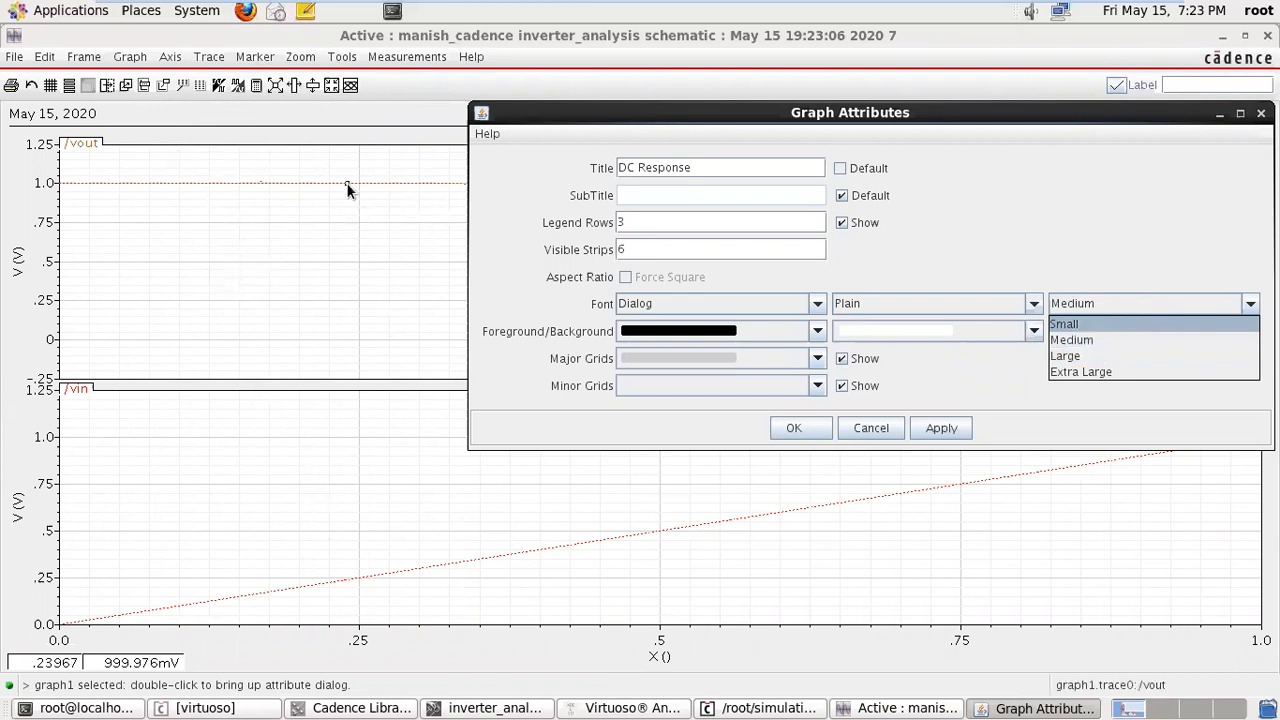
- Format the /vout trace in the DC response with a Bold line and the default trace name
double_click(348, 185)
click(1087, 234)
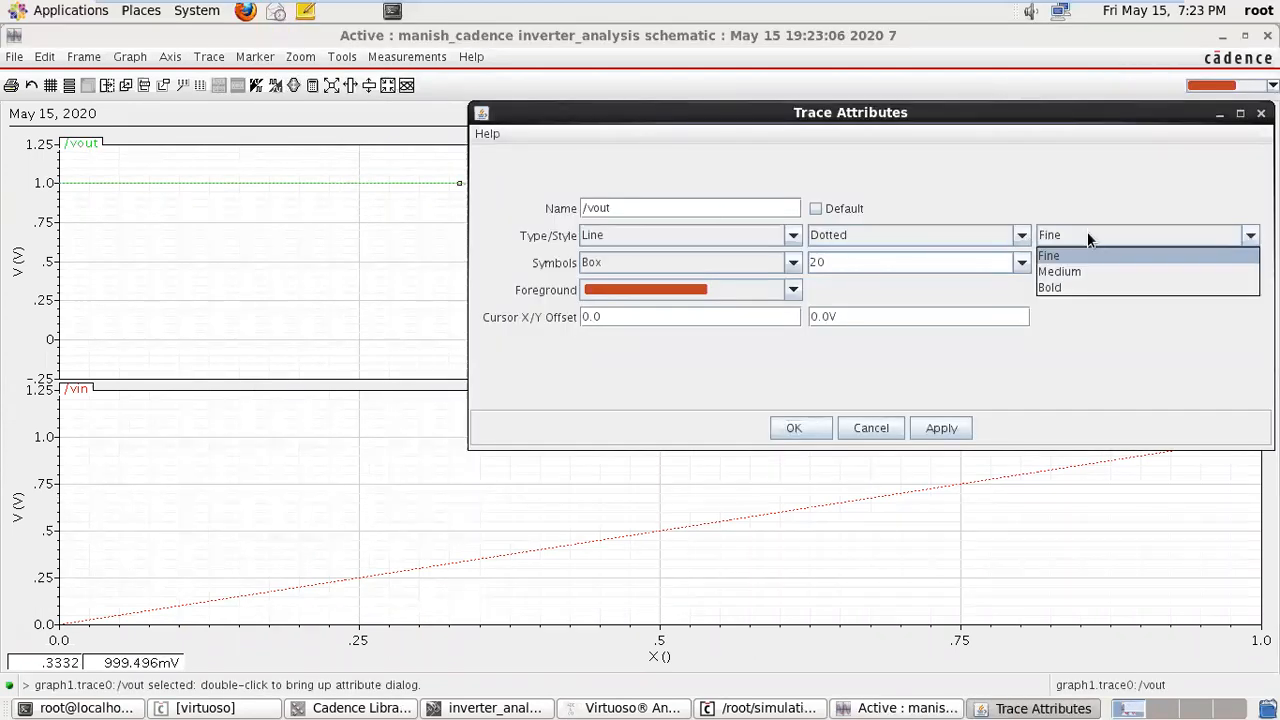
click(1064, 287)
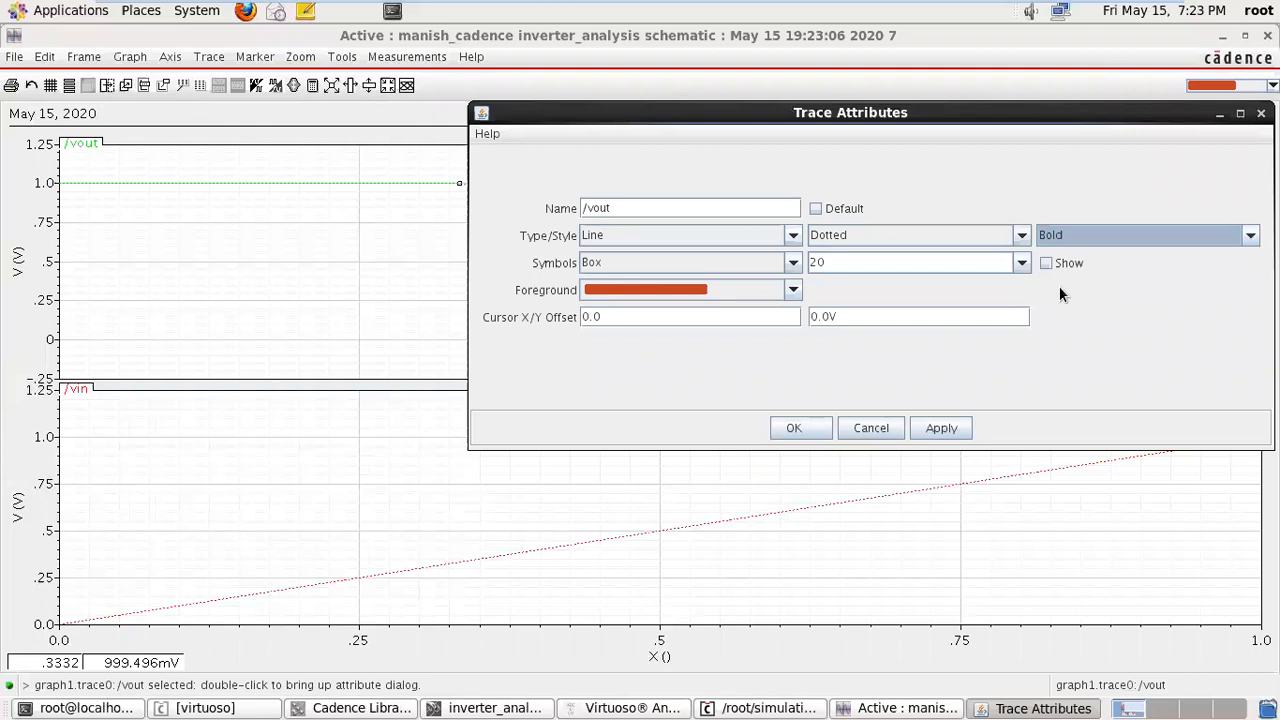
click(818, 206)
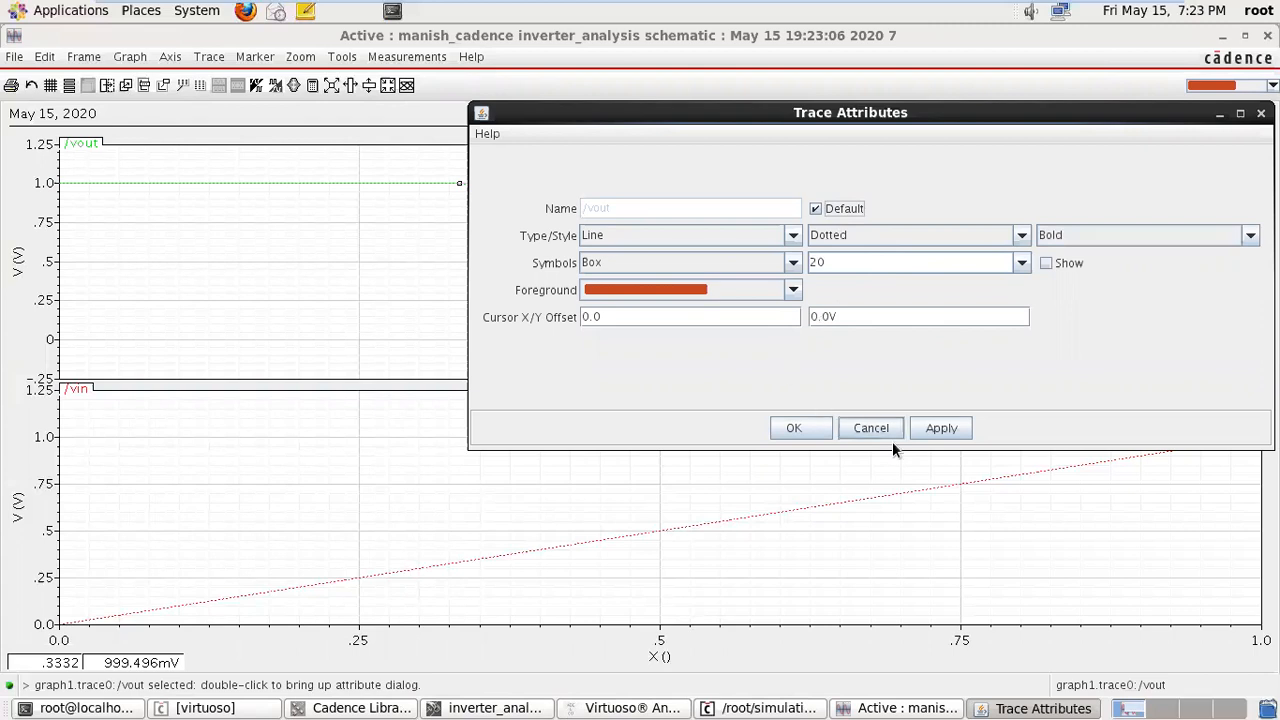
click(941, 428)
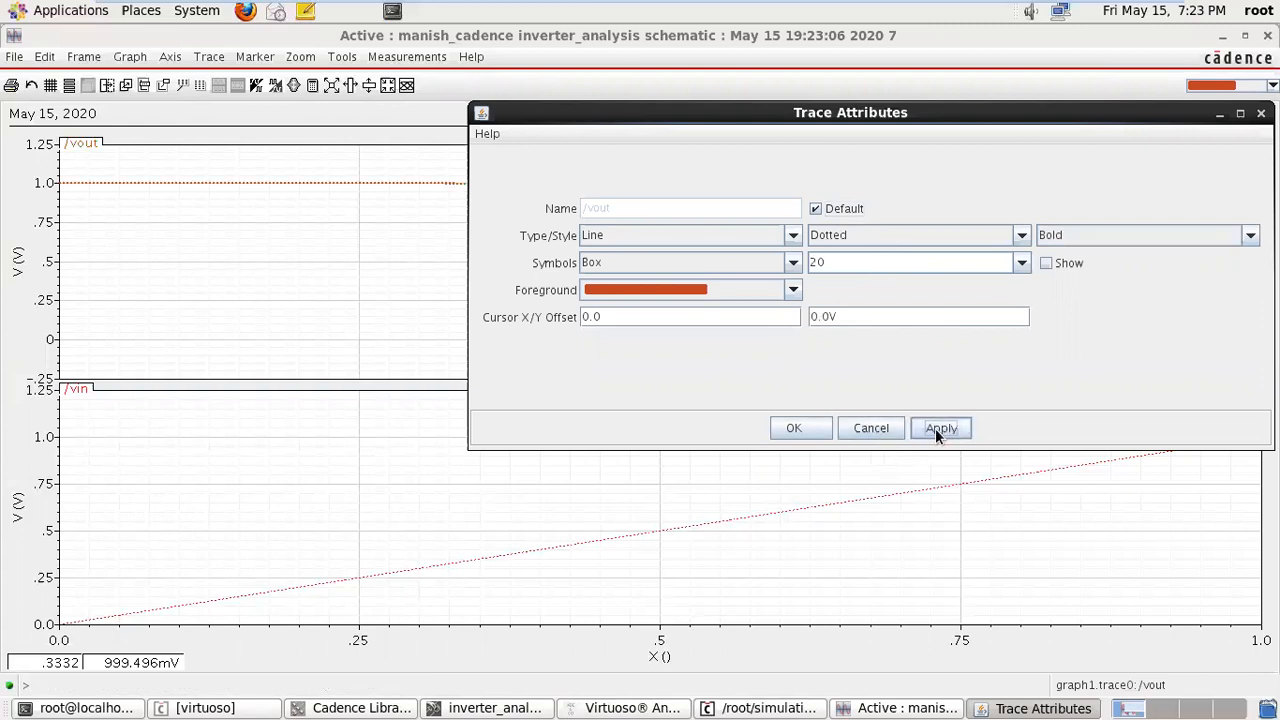
click(794, 428)
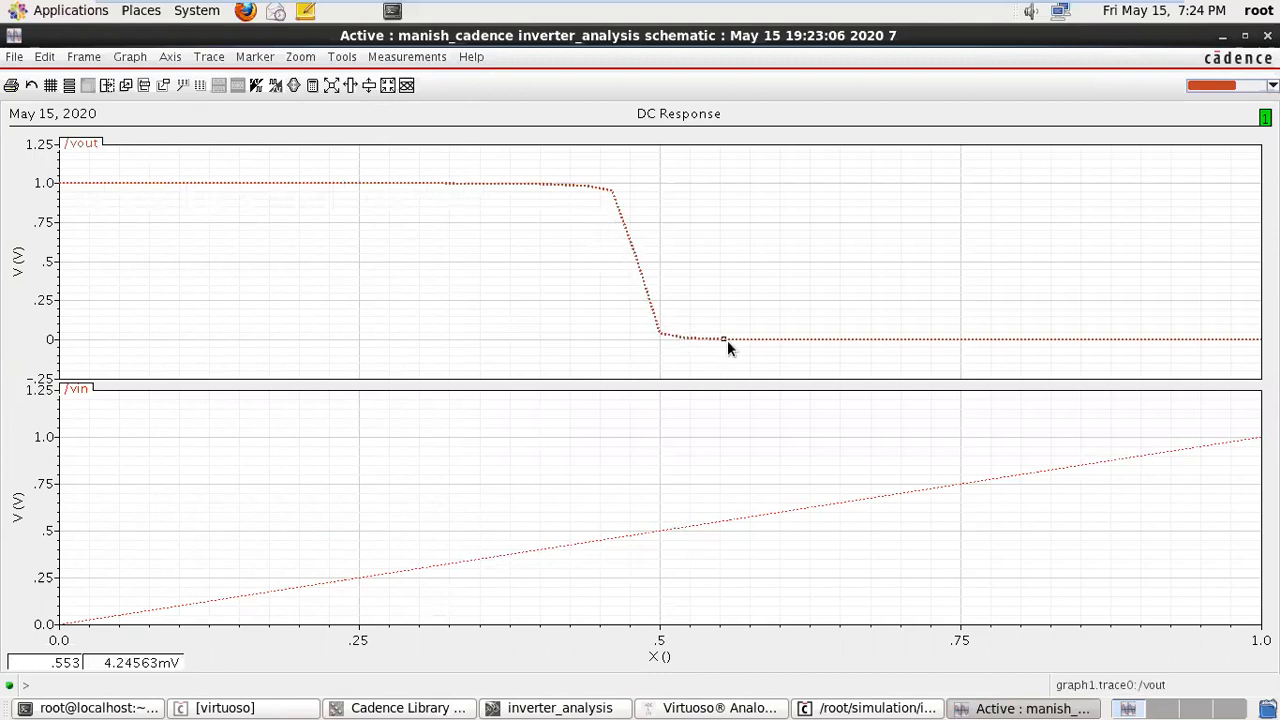
- Format the /vin trace in the DC response with a Bold line and the default trace name
click(938, 343)
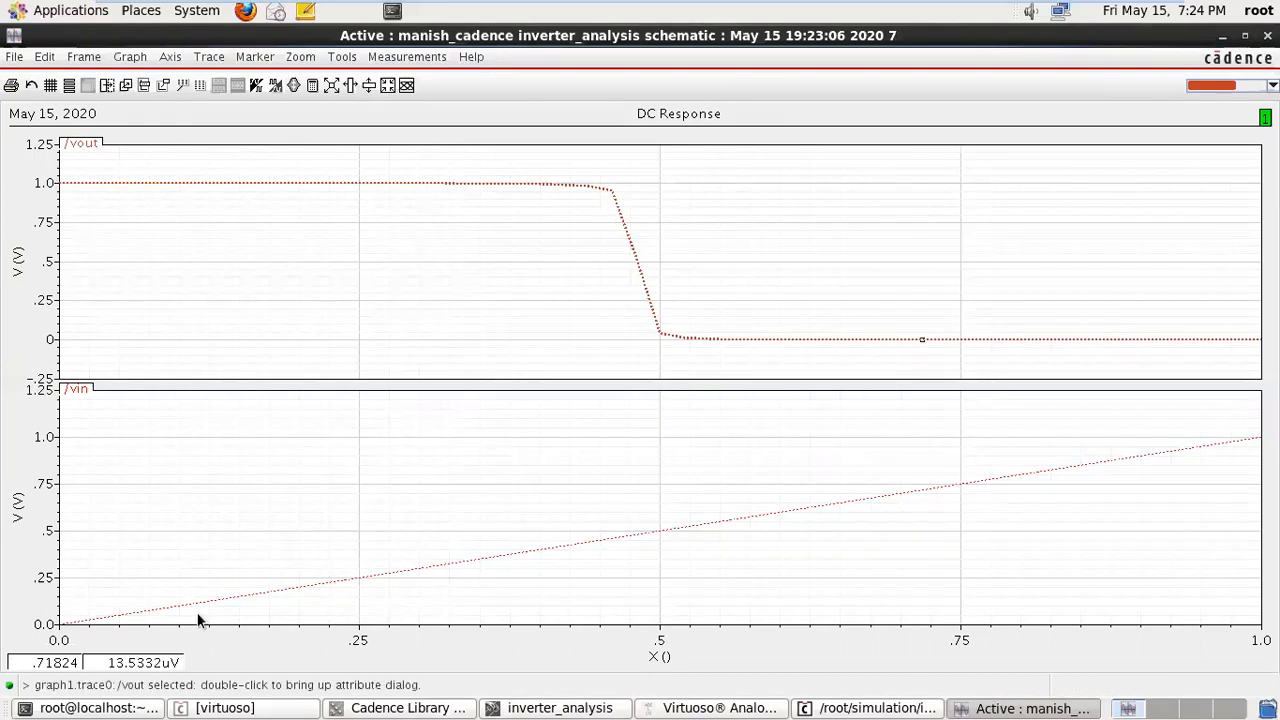
double_click(258, 595)
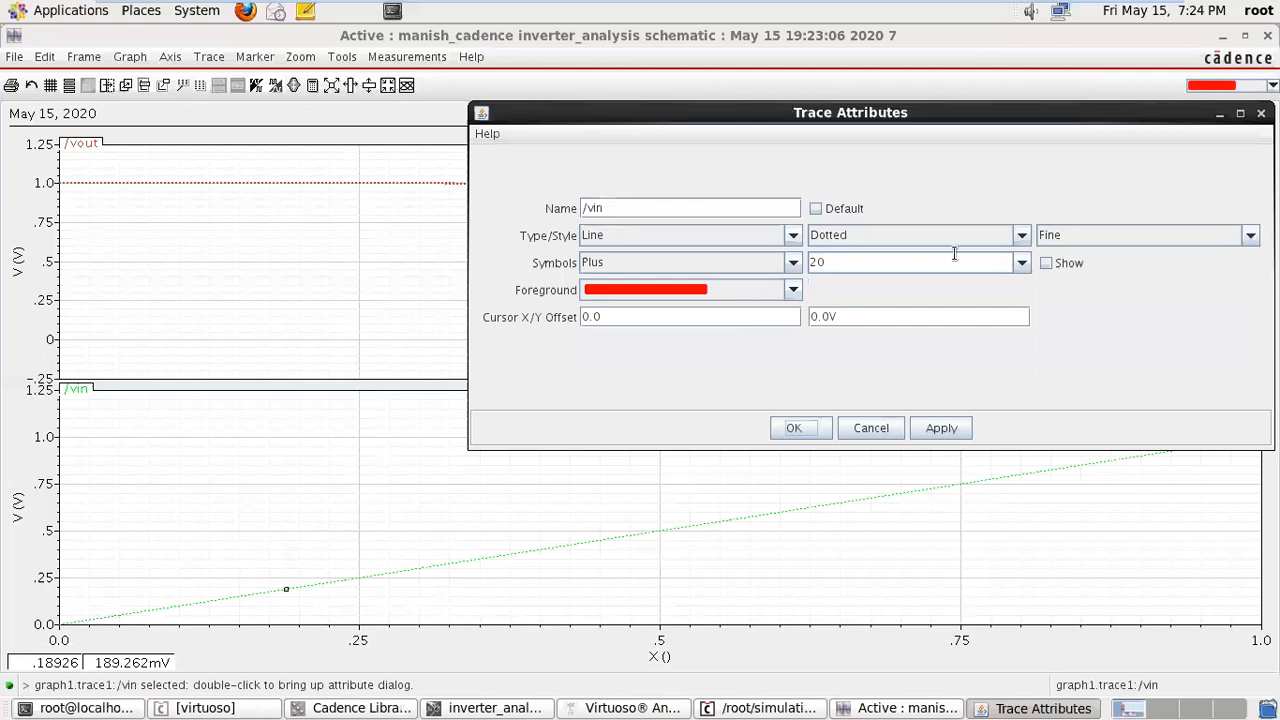
click(1066, 235)
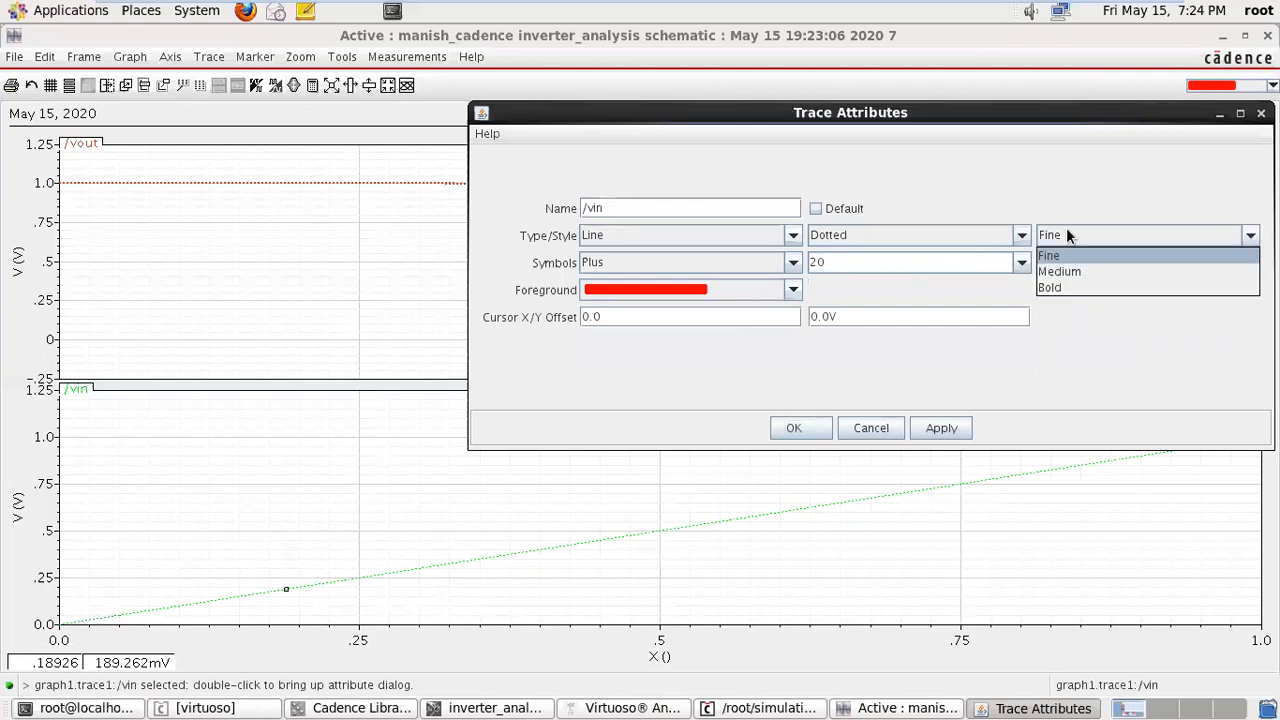
click(1064, 287)
click(815, 209)
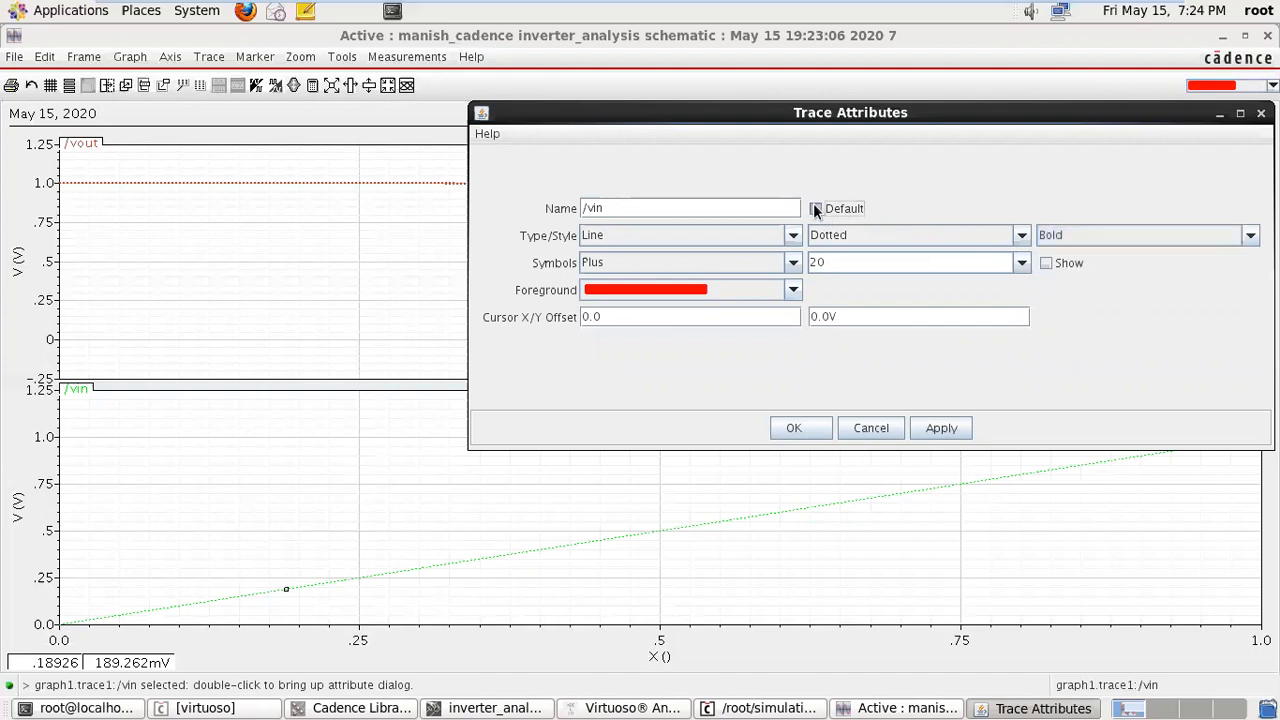
click(795, 430)
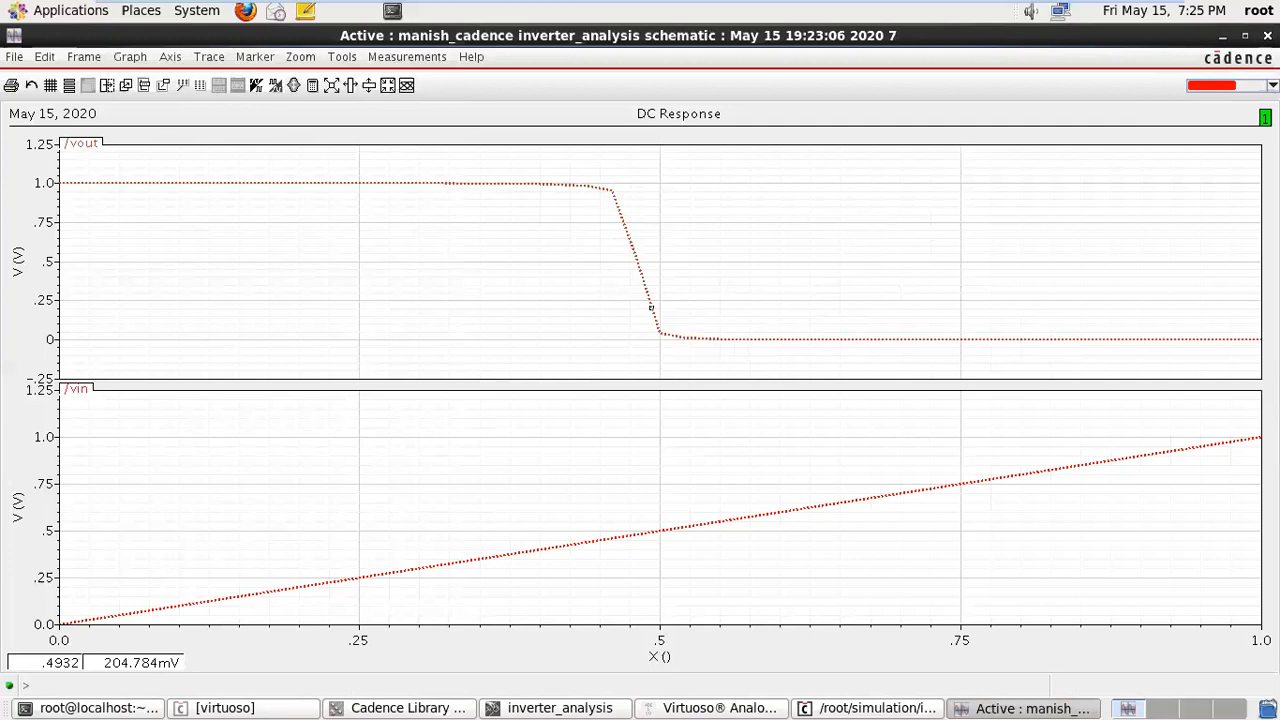
- Close the DC response plot and print the DC operating points of the input source V0
click(1267, 35)
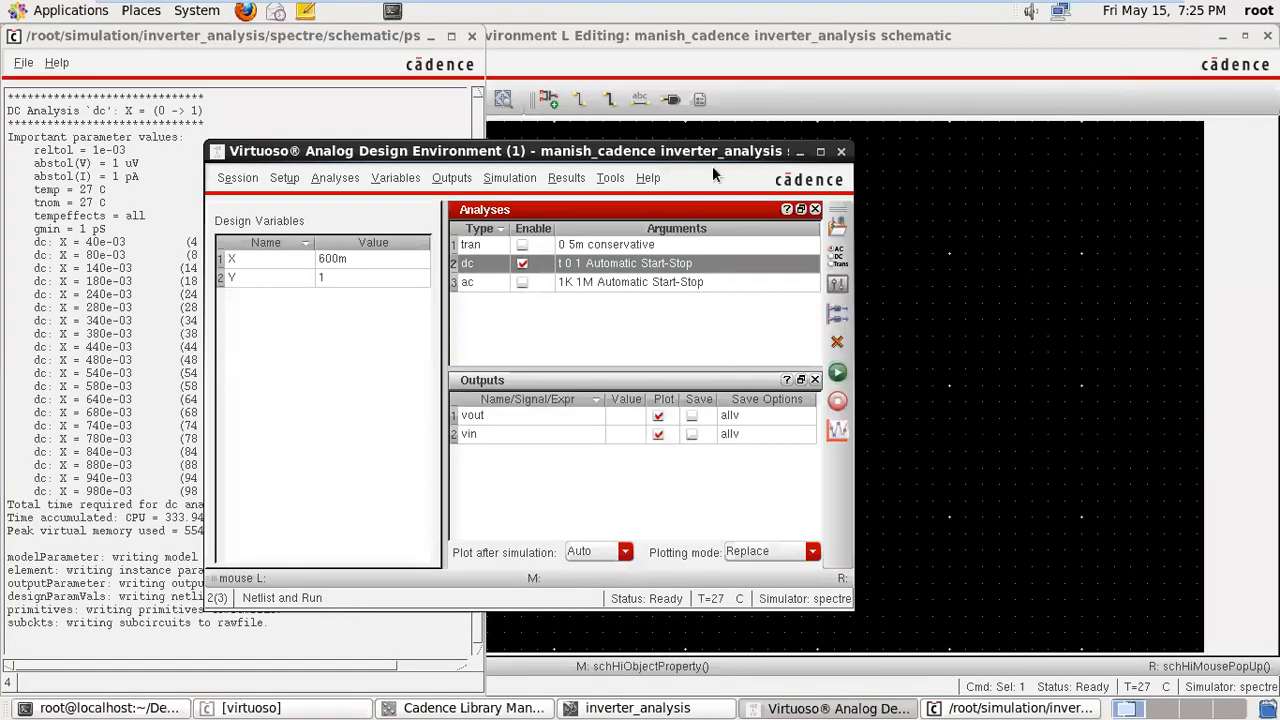
click(611, 179)
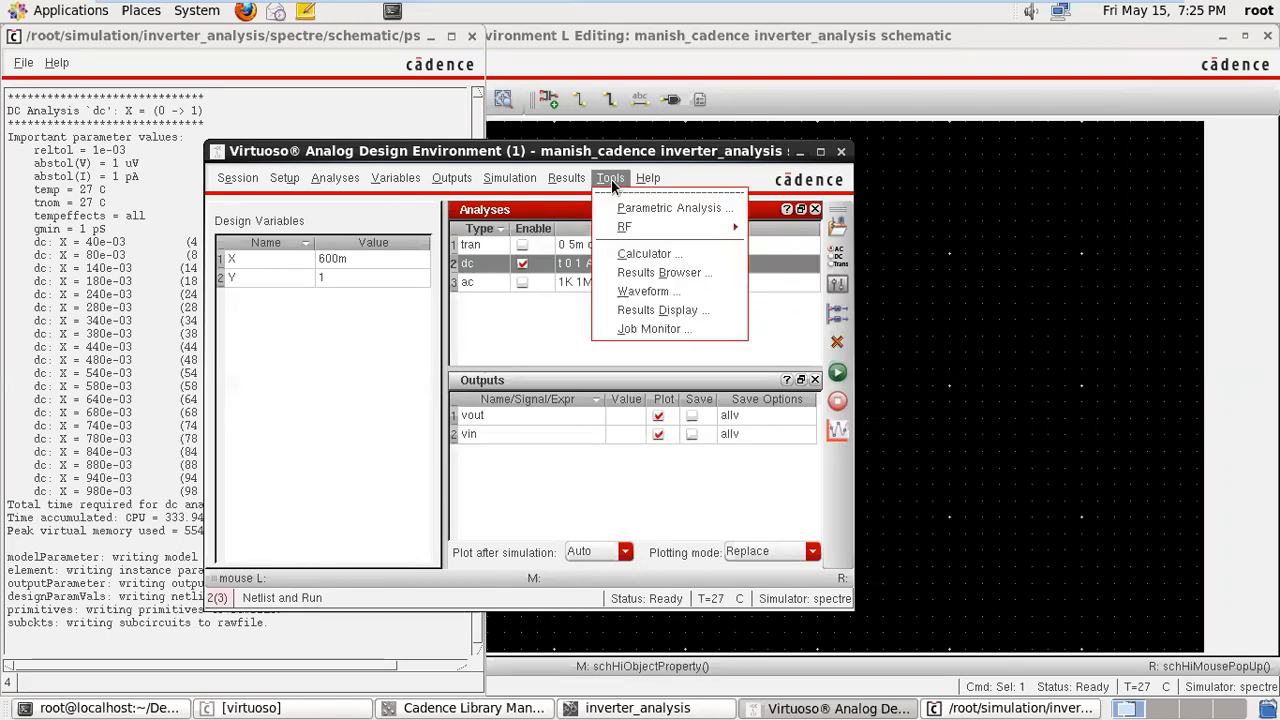
mouse_move(565, 181)
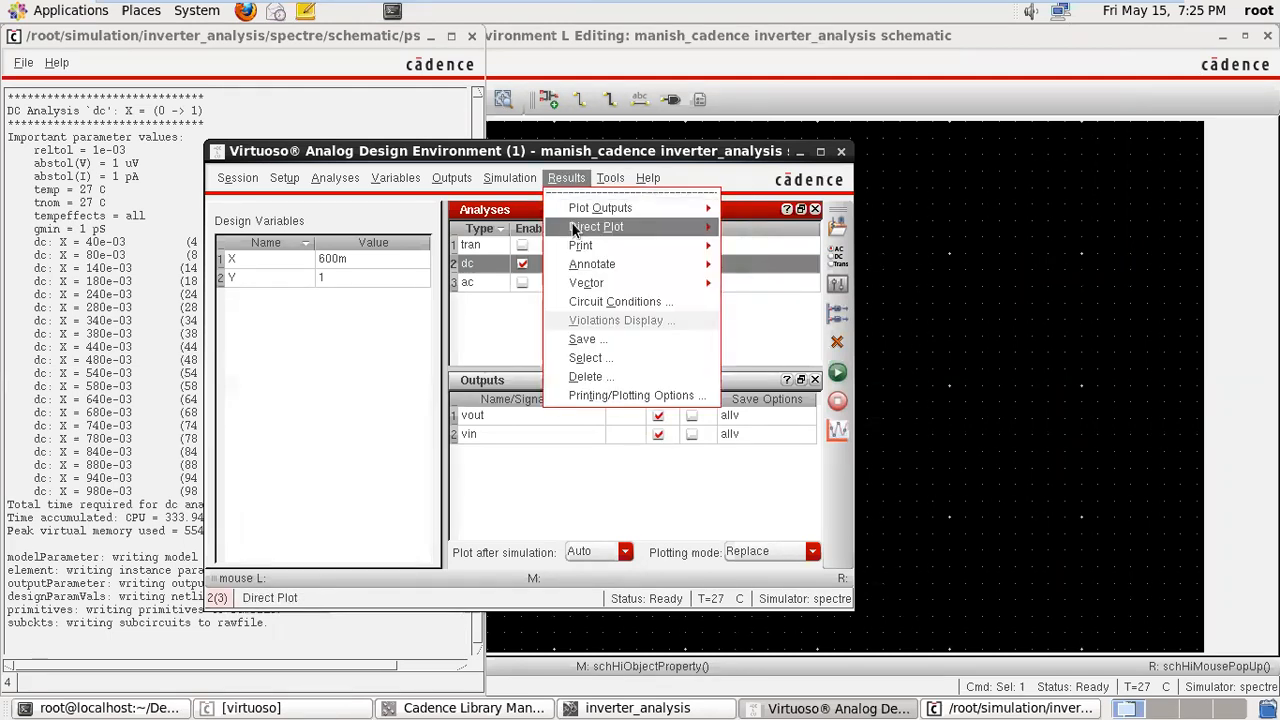
mouse_move(574, 230)
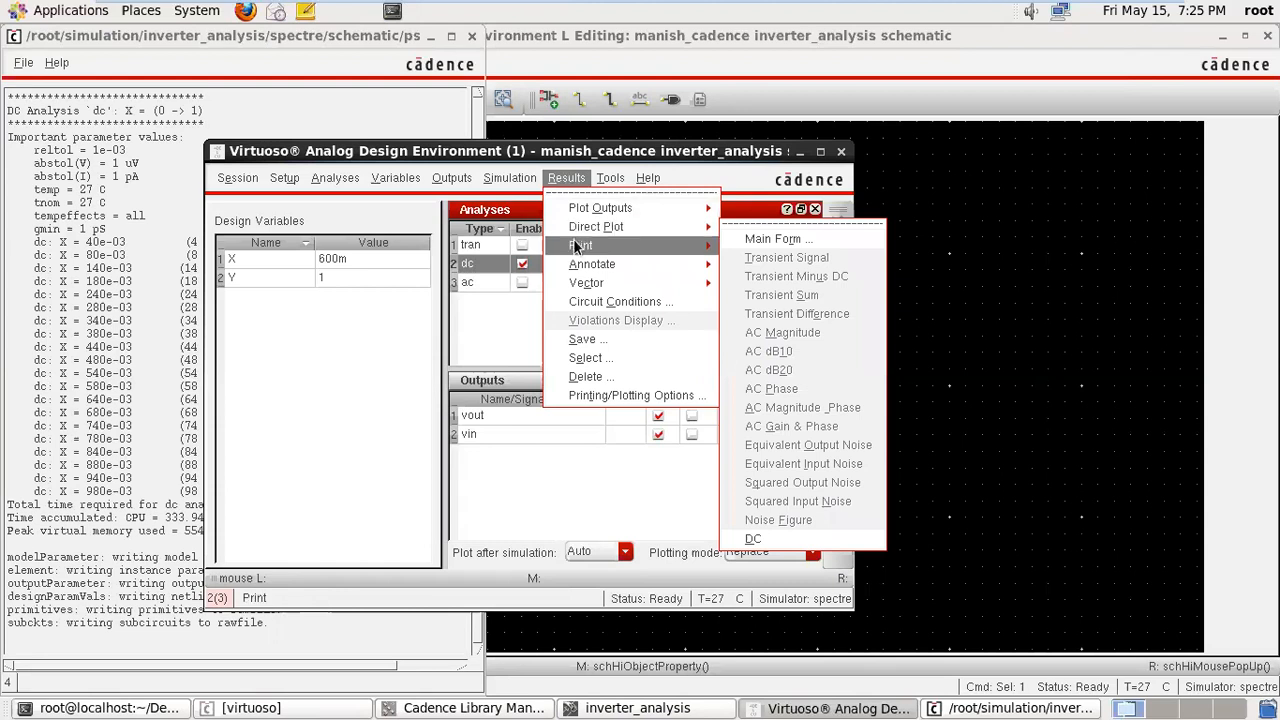
mouse_move(615, 242)
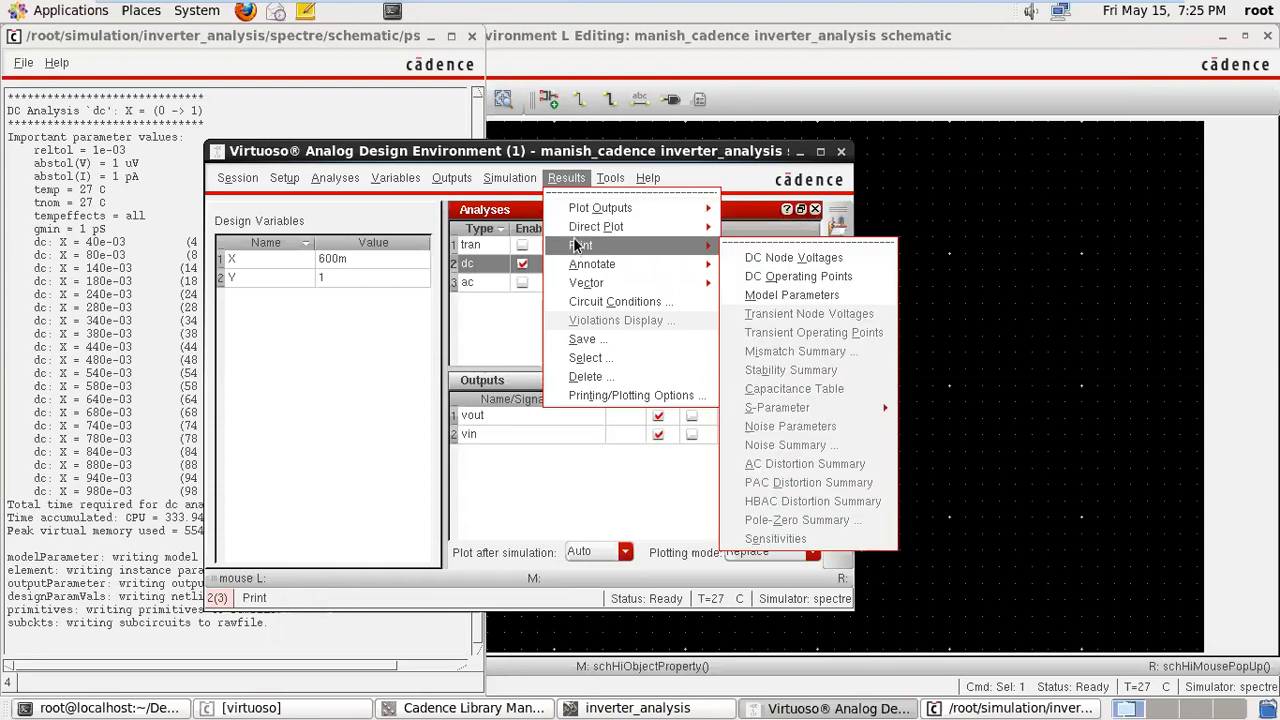
click(768, 278)
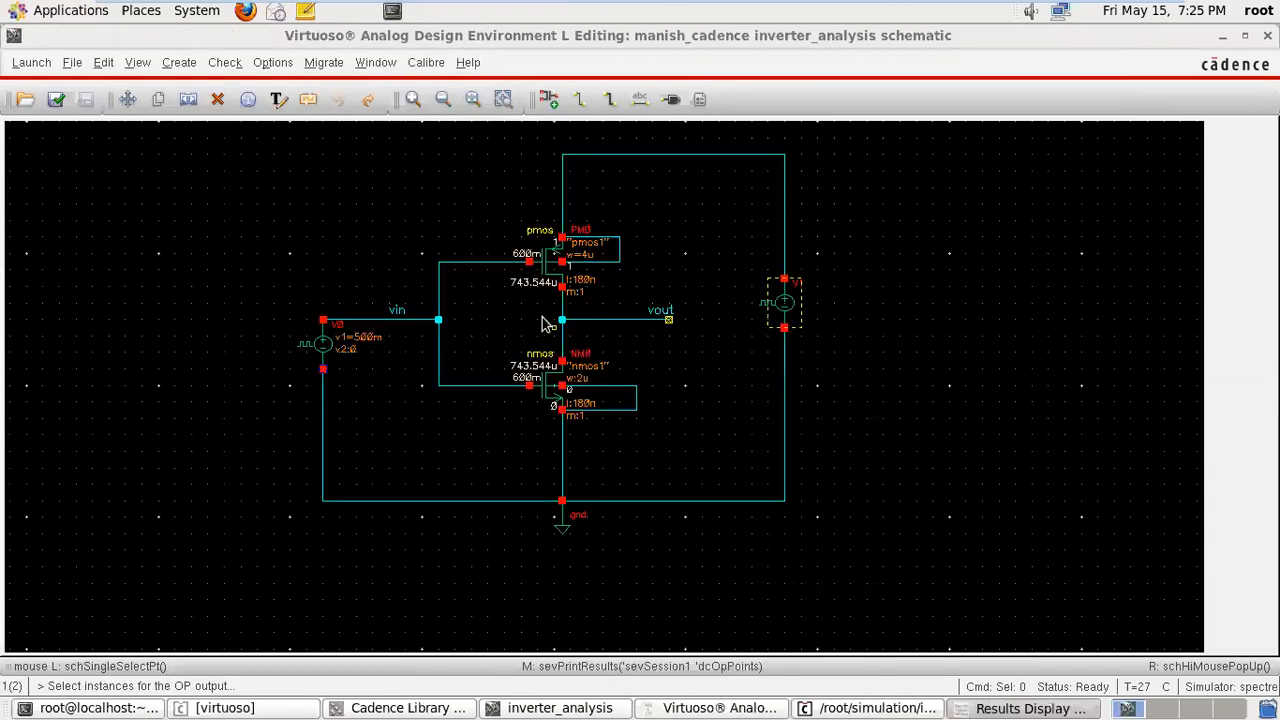
click(322, 347)
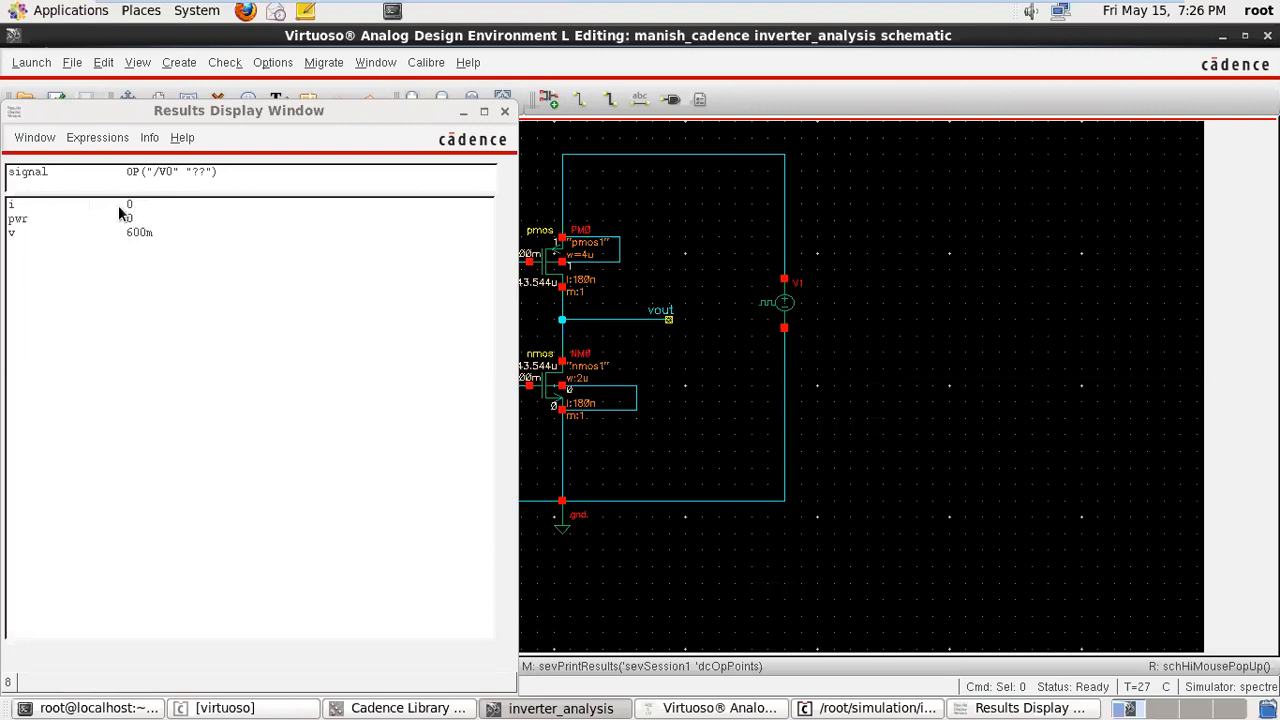
- Close the V0 results, then print and examine the DC operating points of the PMOS transistor PM0
click(504, 111)
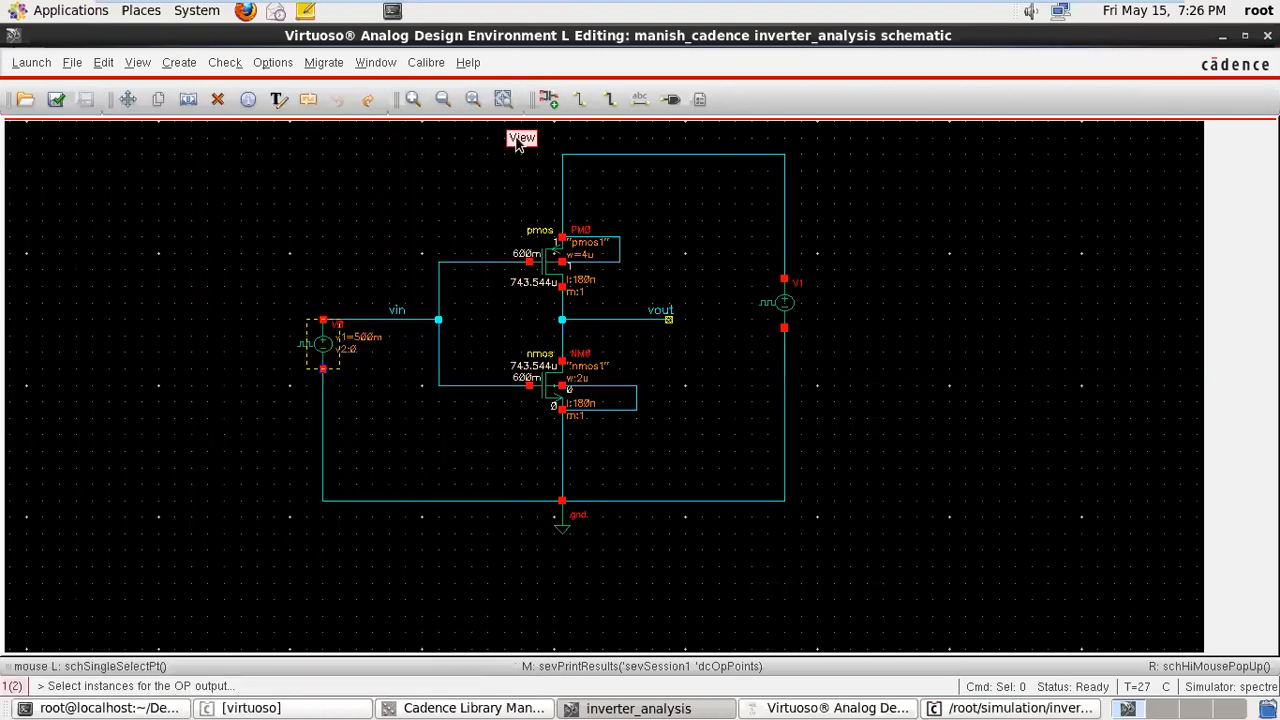
click(547, 272)
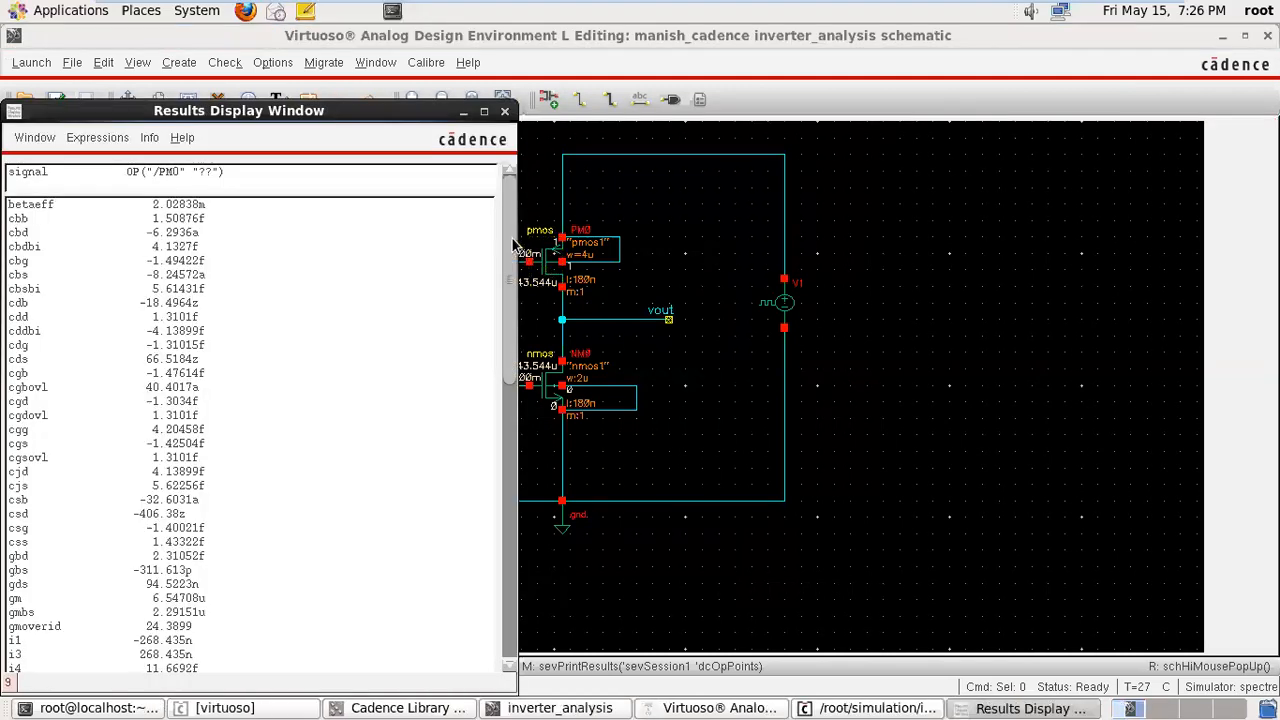
drag(503, 238, 519, 268)
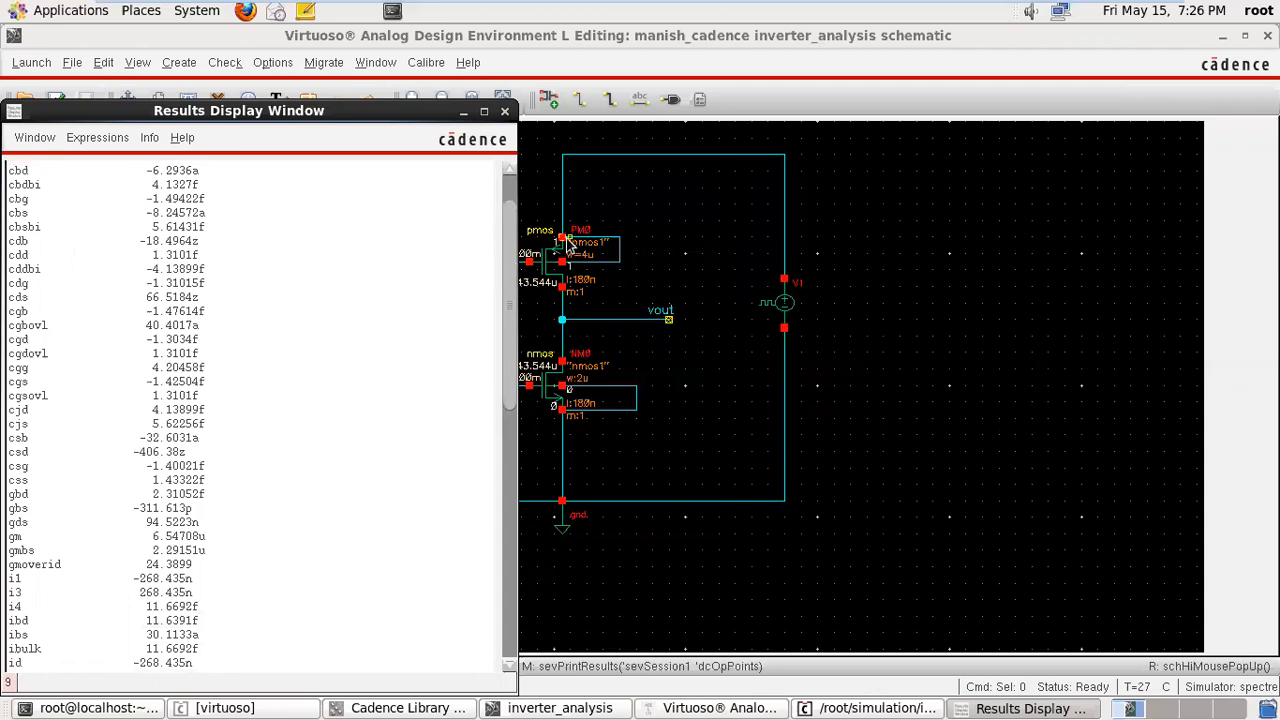
- Examine the full list of DC operating points of the PMOS transistor PM0, from betaeff down to vth
drag(511, 250, 506, 212)
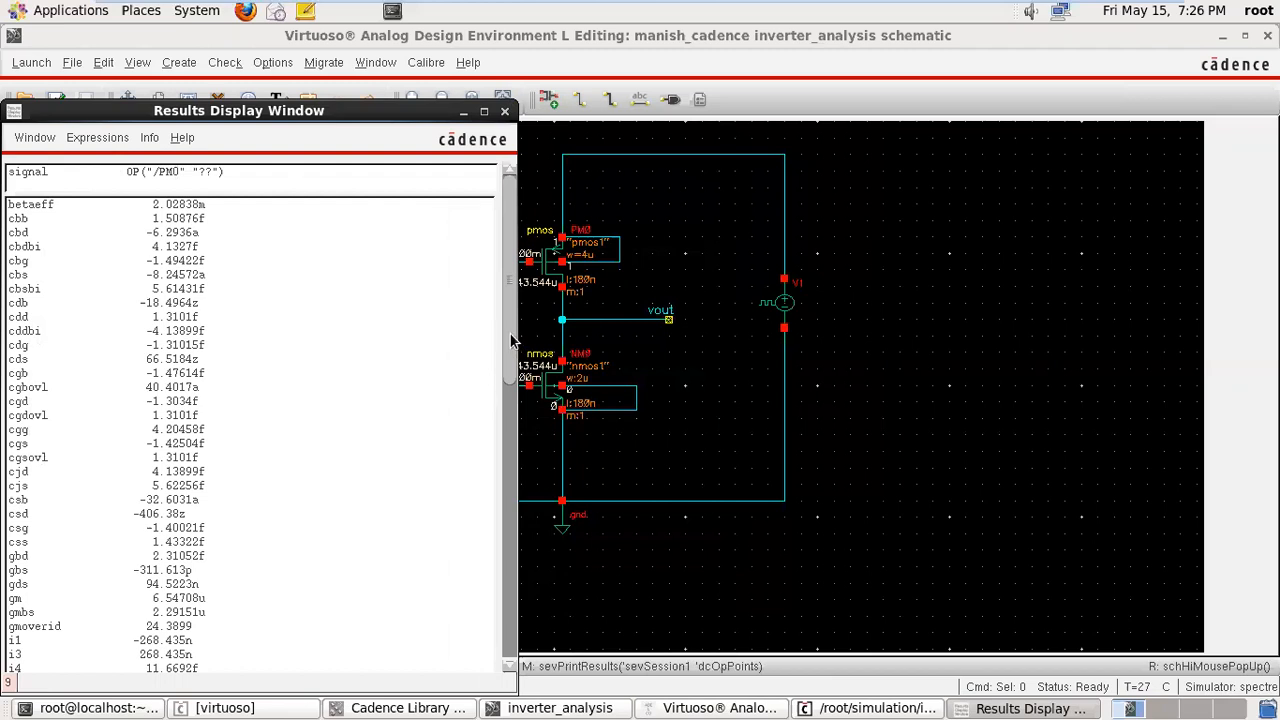
drag(508, 343, 520, 415)
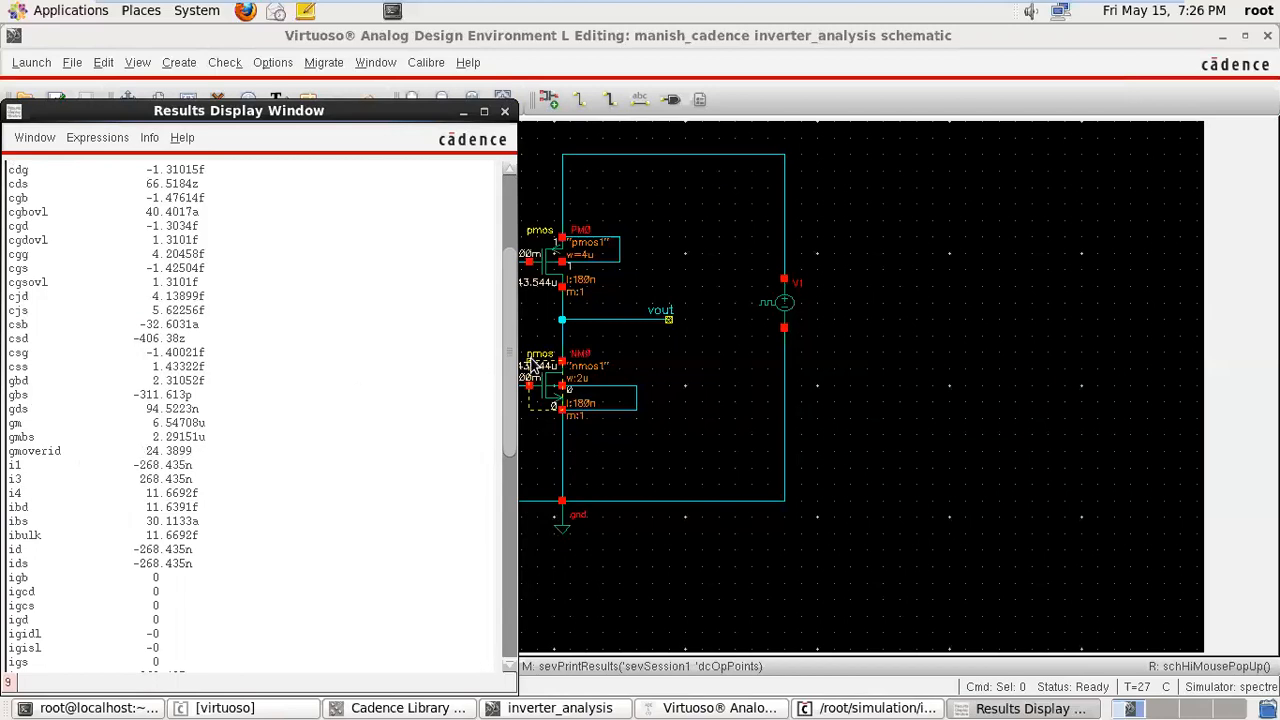
drag(505, 342, 508, 401)
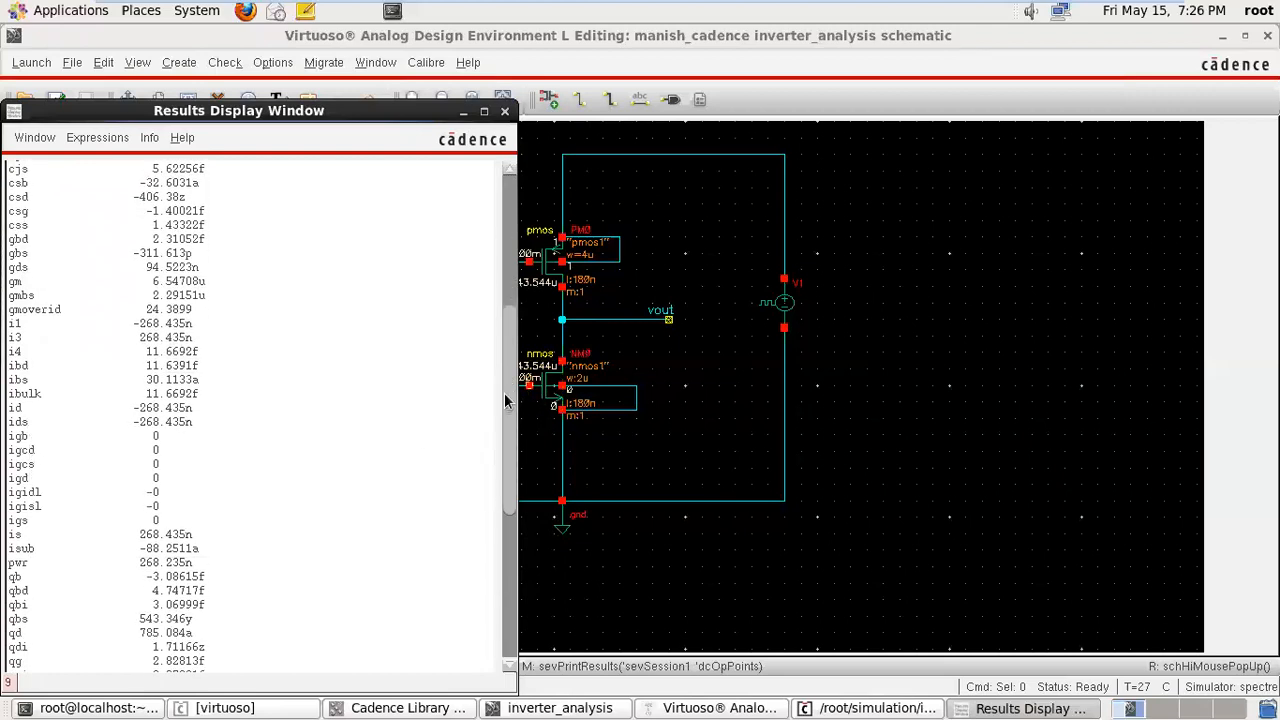
drag(508, 402, 517, 451)
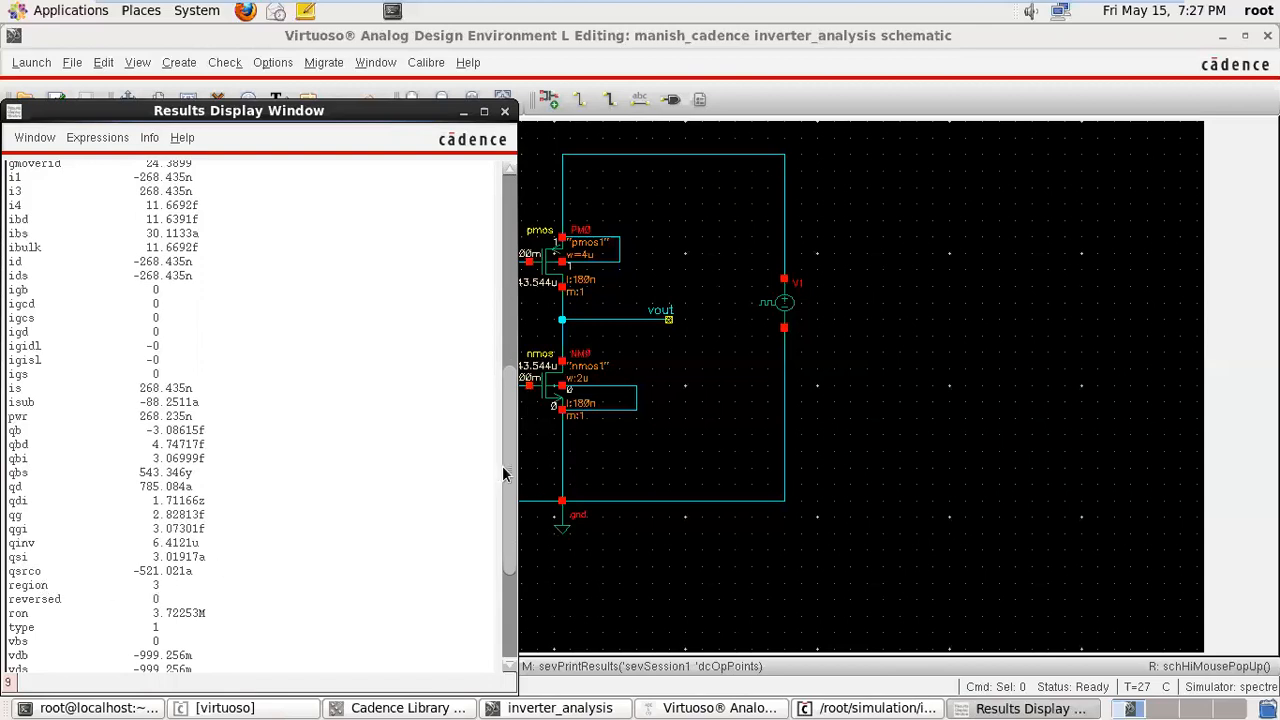
drag(502, 458, 512, 504)
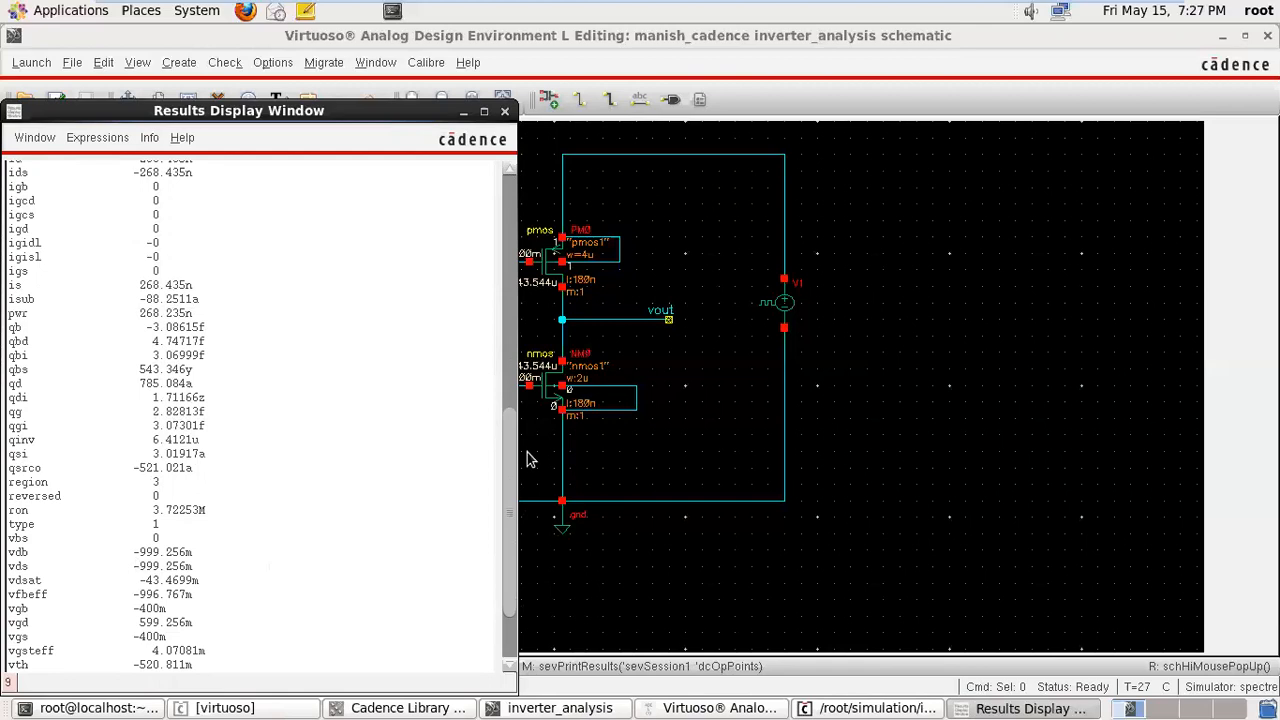
drag(512, 480, 527, 506)
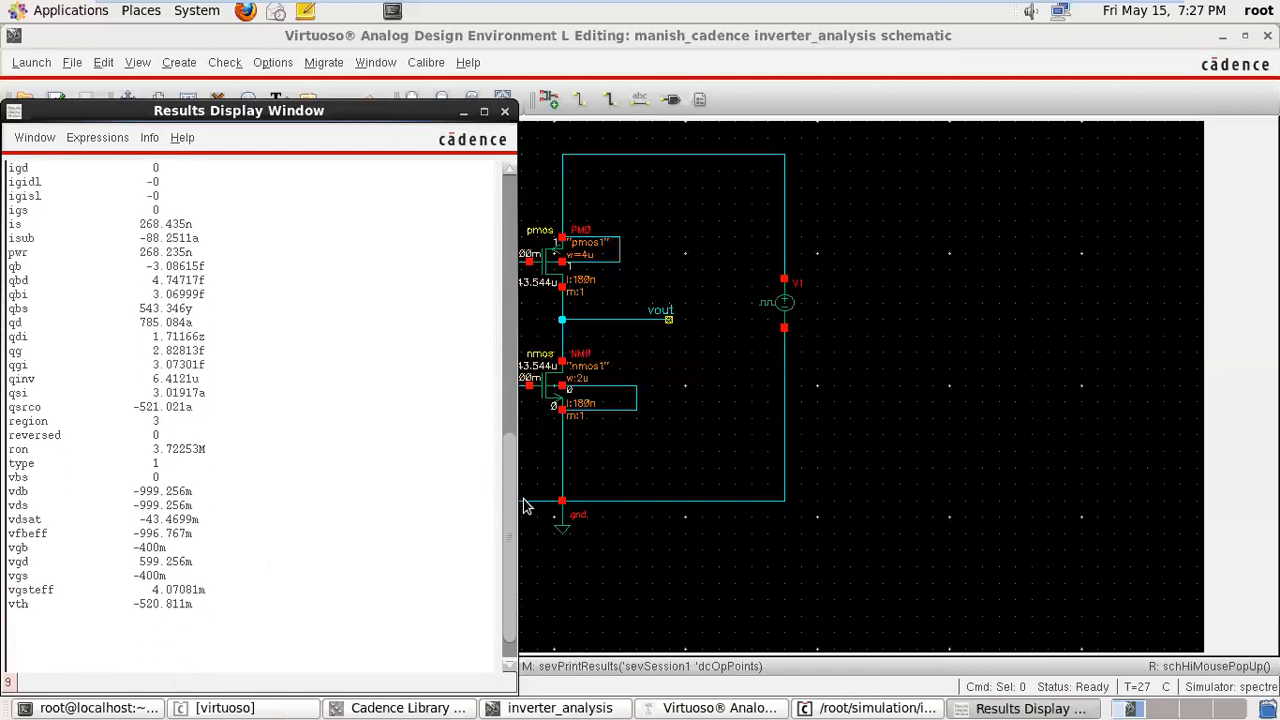
click(521, 504)
click(1048, 708)
drag(508, 450, 508, 190)
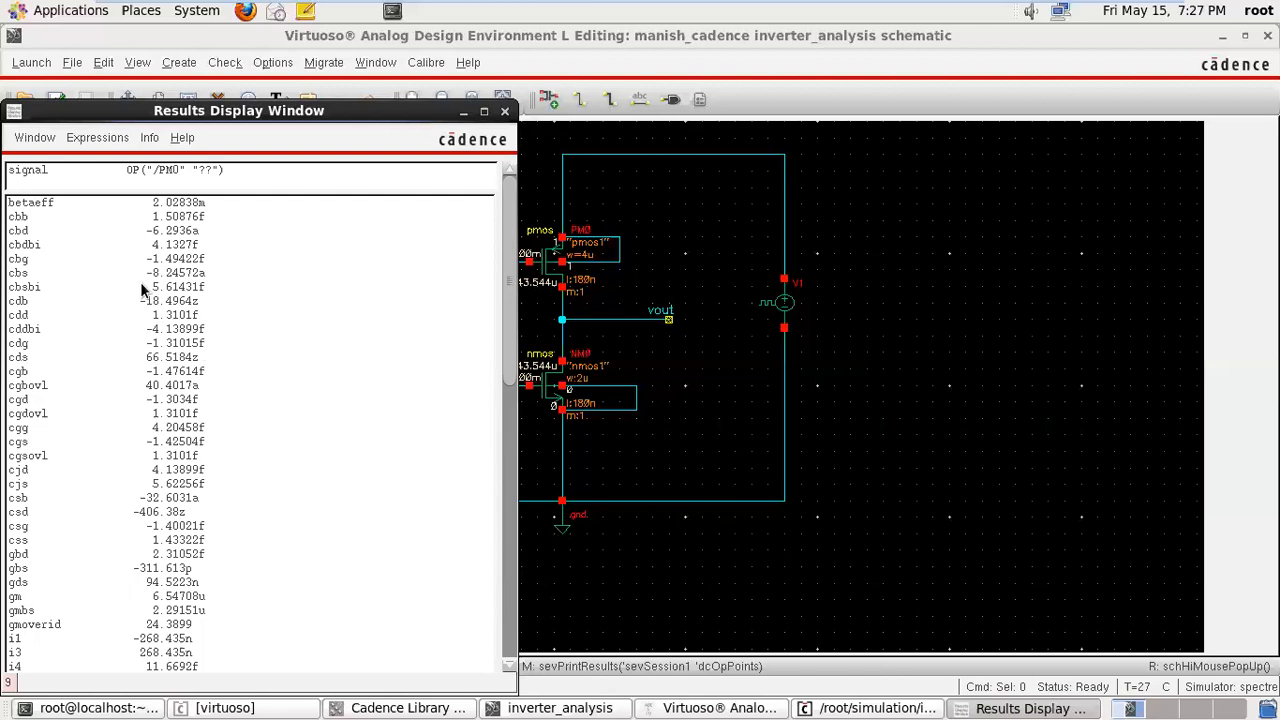
mouse_move(506, 293)
mouse_down()
mouse_move(508, 470)
mouse_move(513, 288)
mouse_up()
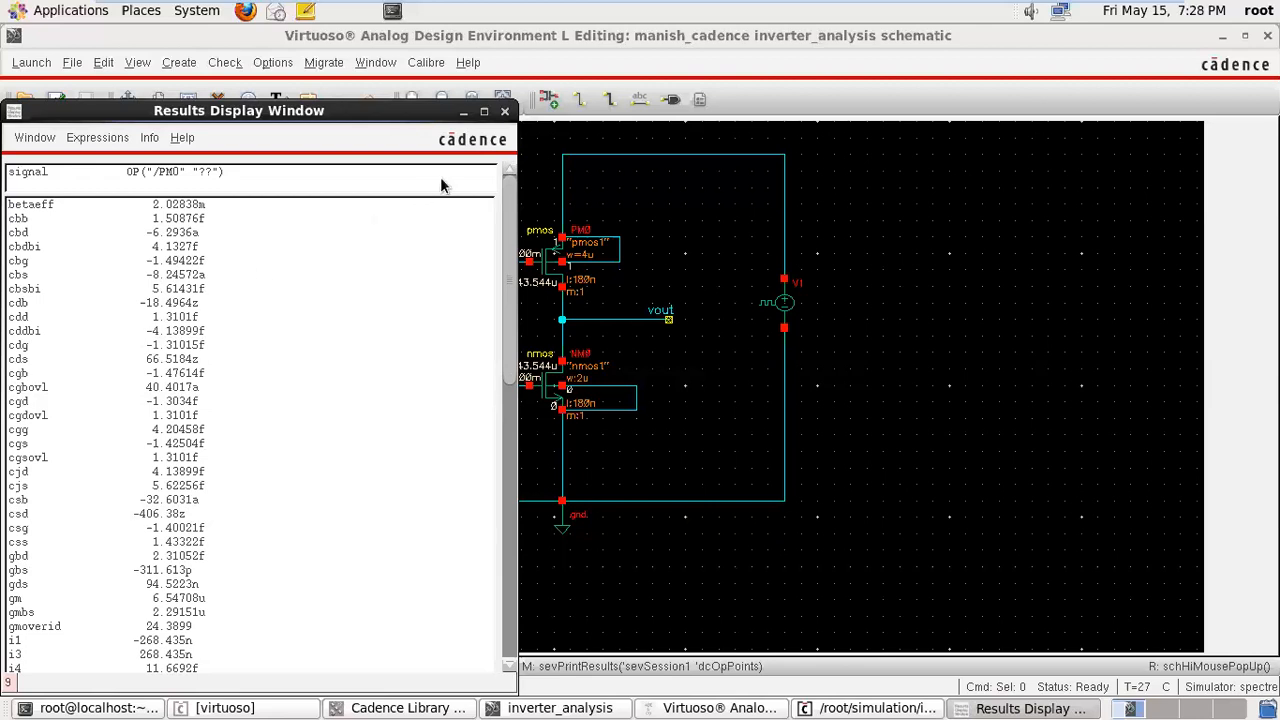
- Close the PM0 results, print the DC operating points of PM0 again from the schematic, and close them
click(505, 112)
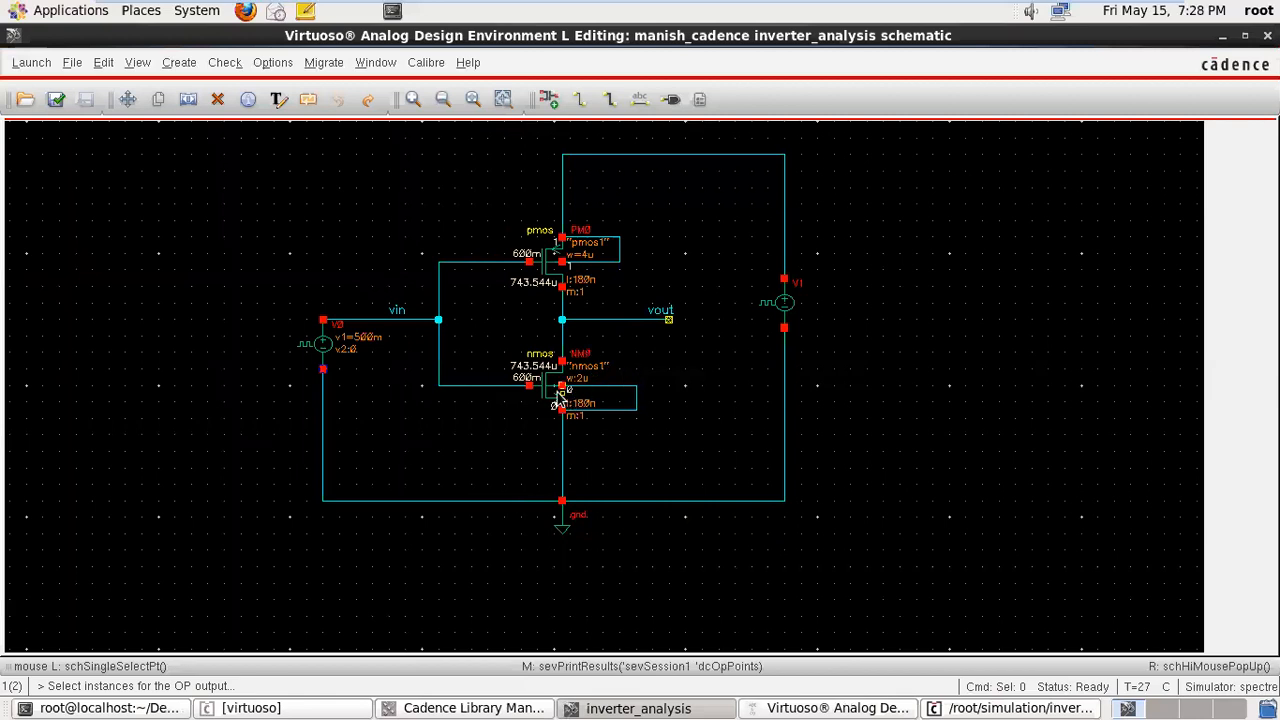
click(545, 266)
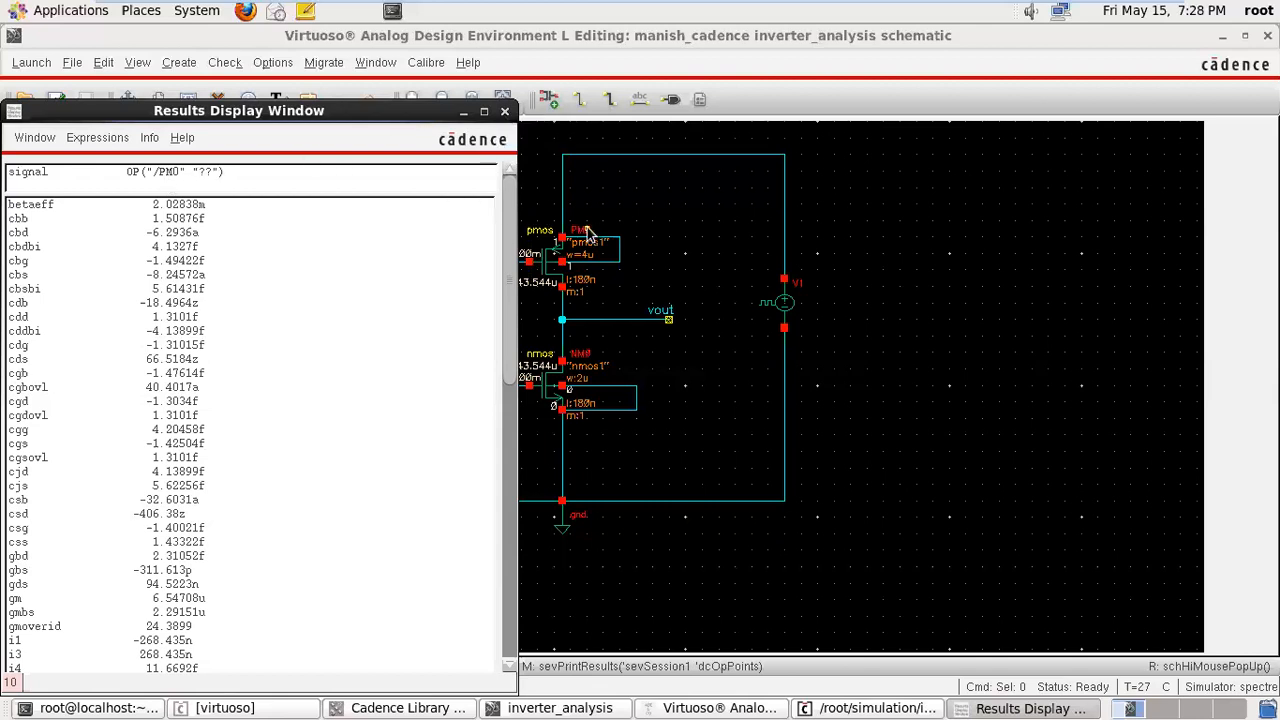
click(504, 111)
click(561, 386)
click(528, 385)
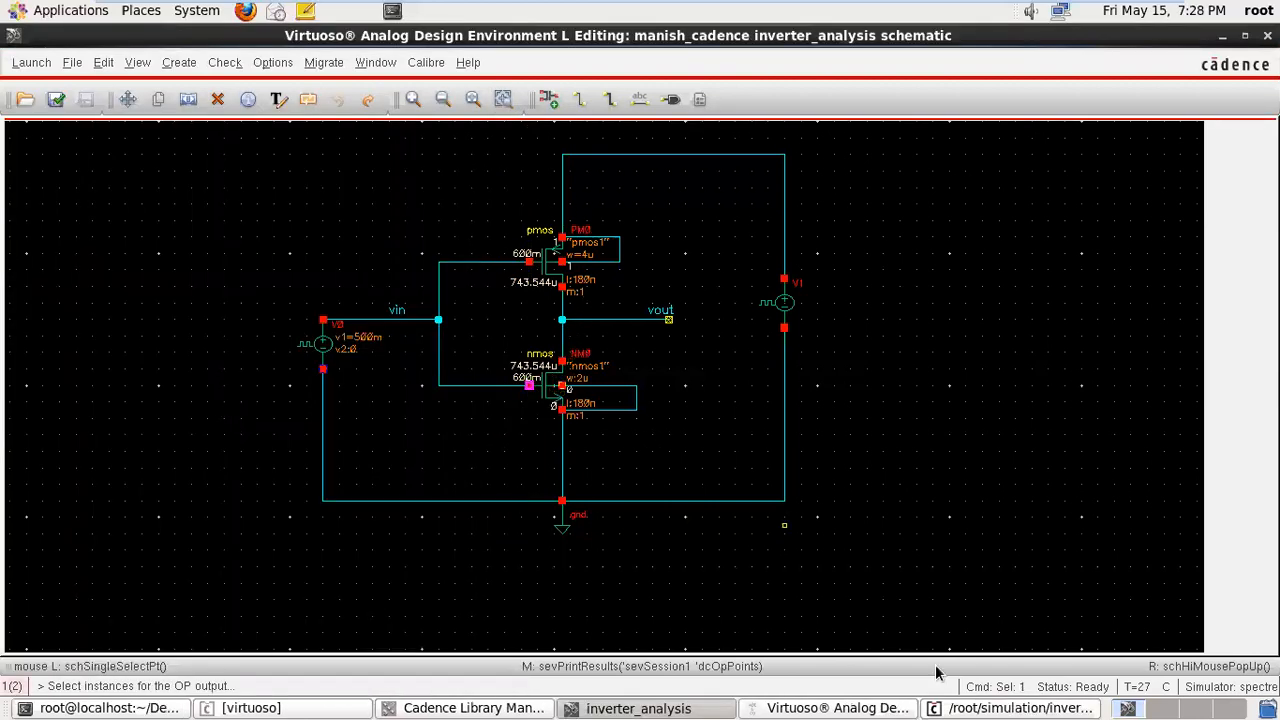
click(1040, 708)
click(1040, 708)
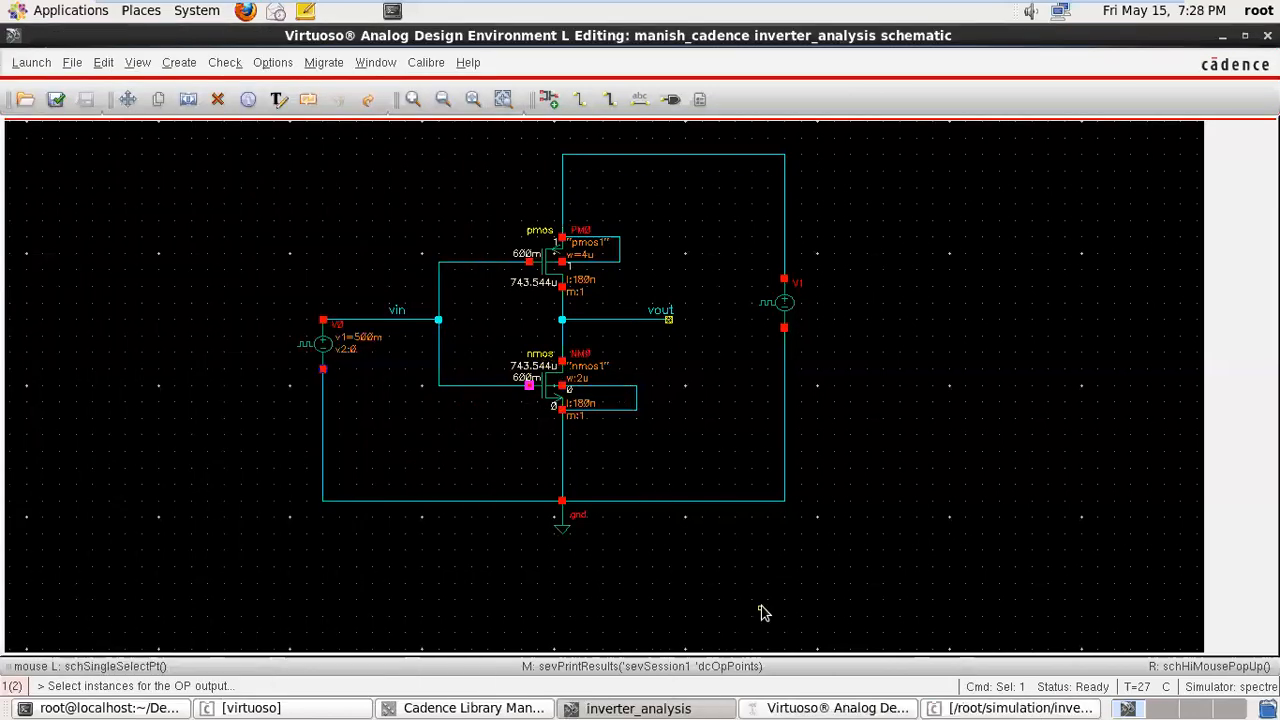
- Print the DC operating points of the NMOS transistor NM0 and examine the list down to vth
click(831, 706)
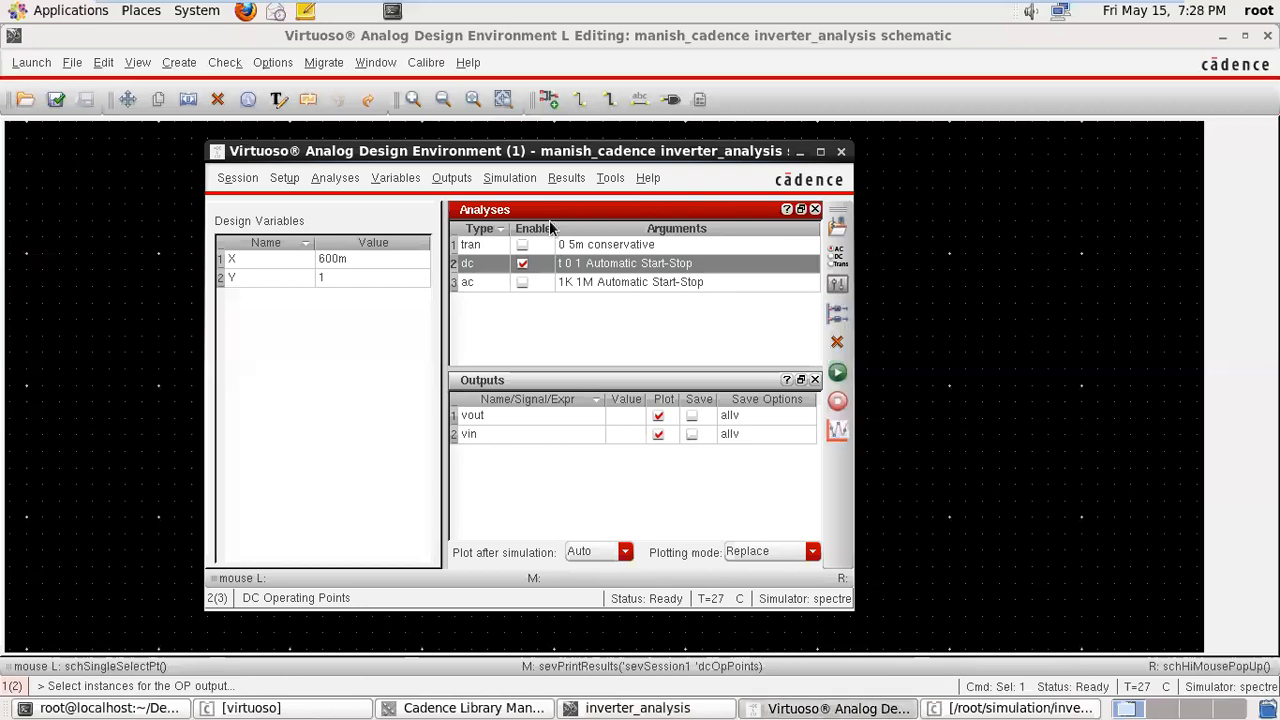
click(556, 177)
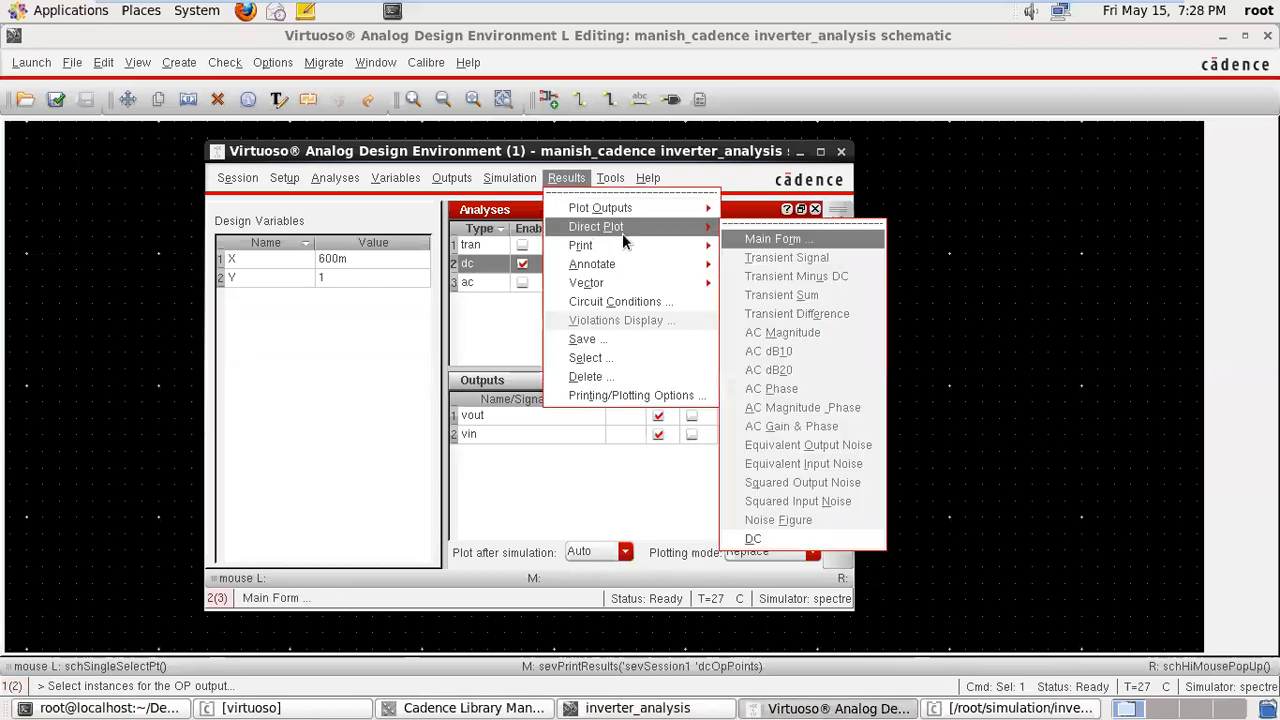
mouse_move(605, 248)
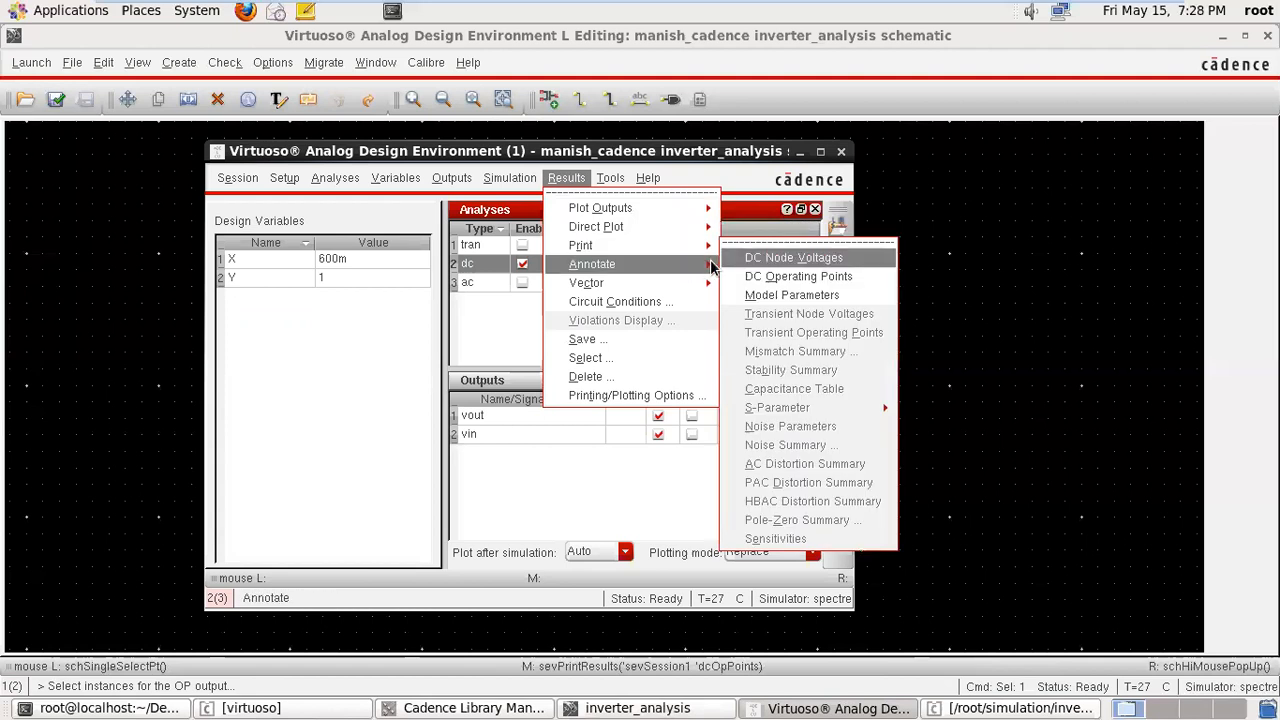
click(754, 278)
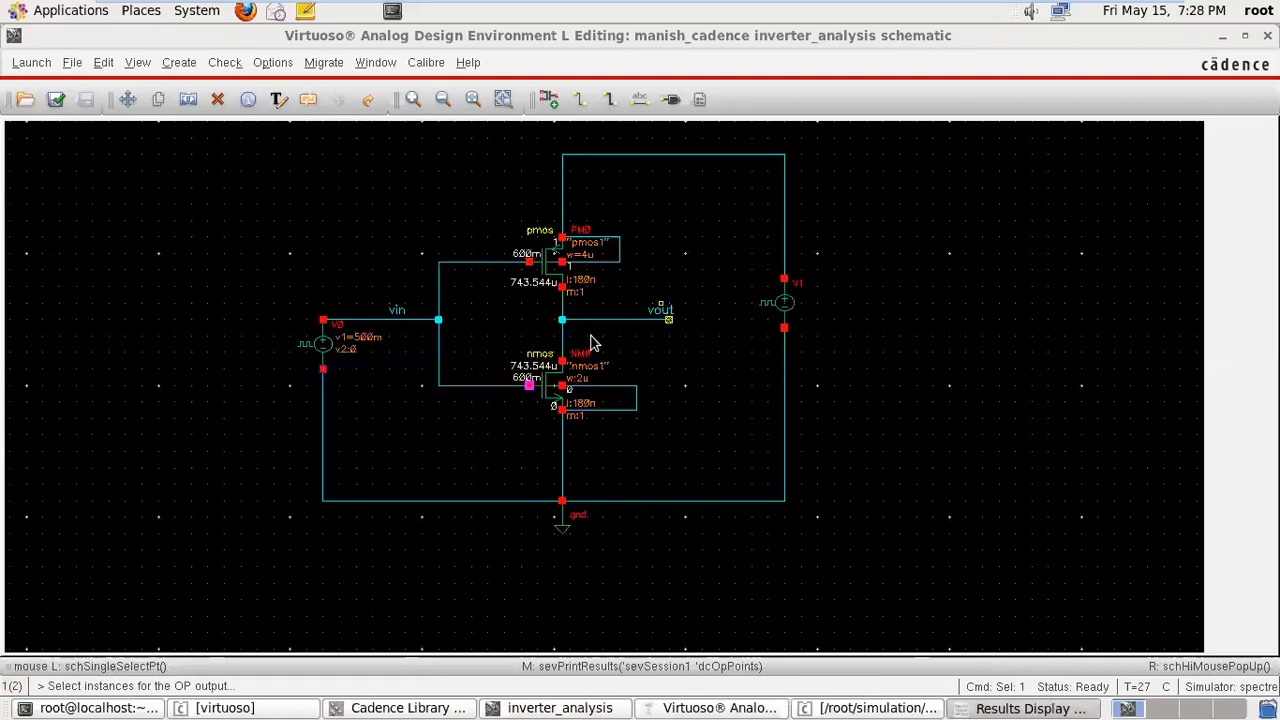
click(548, 388)
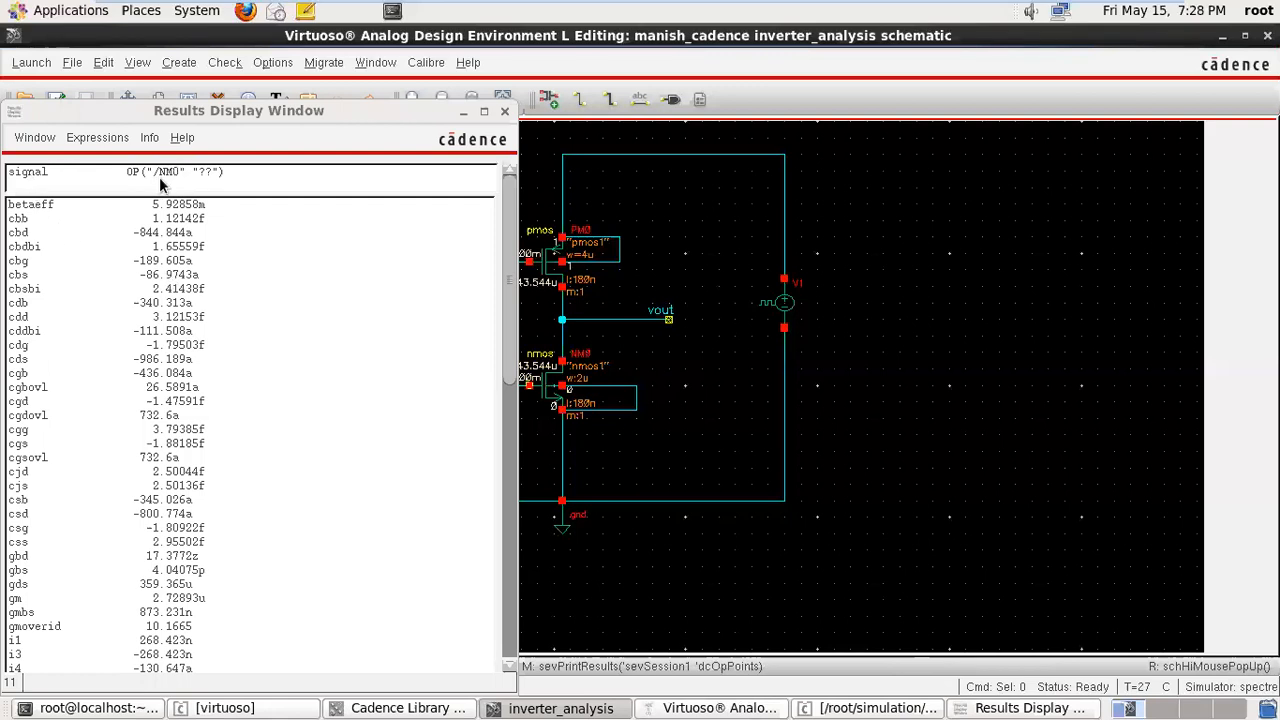
click(518, 238)
drag(518, 238, 506, 477)
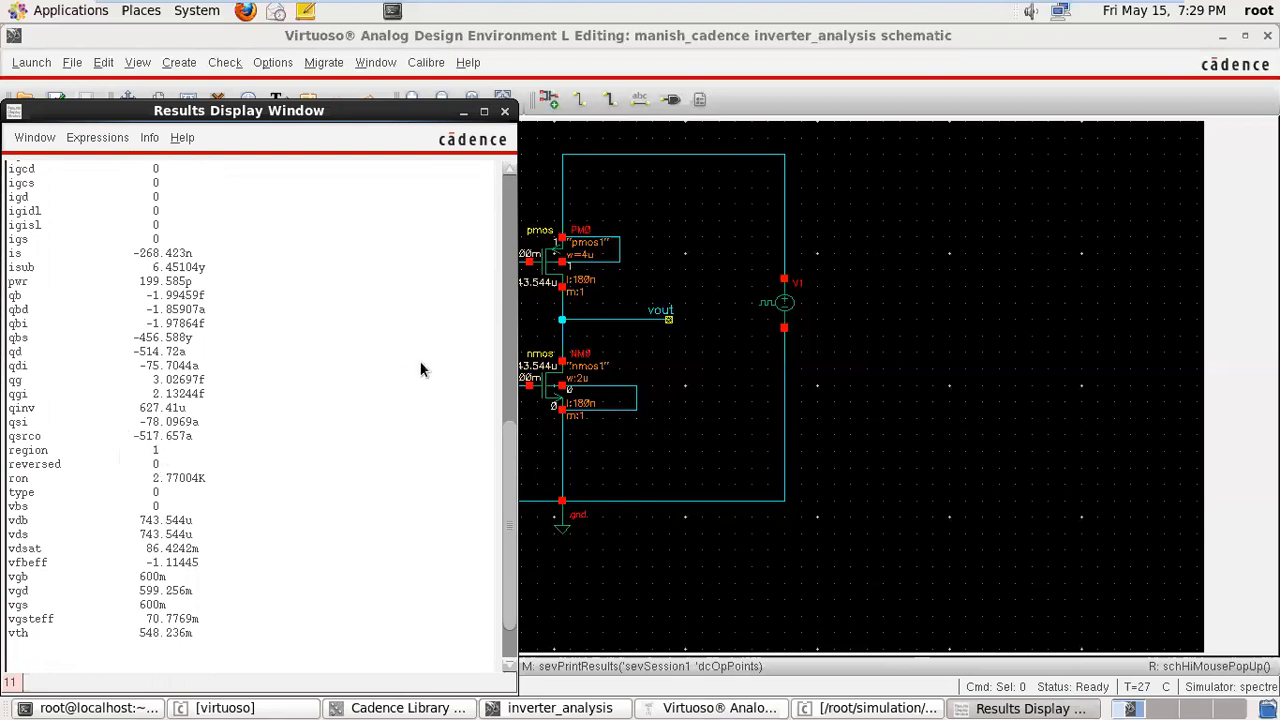
- Close the NM0 results, print the DC operating points of the supply source V1, and close them
click(504, 111)
click(783, 313)
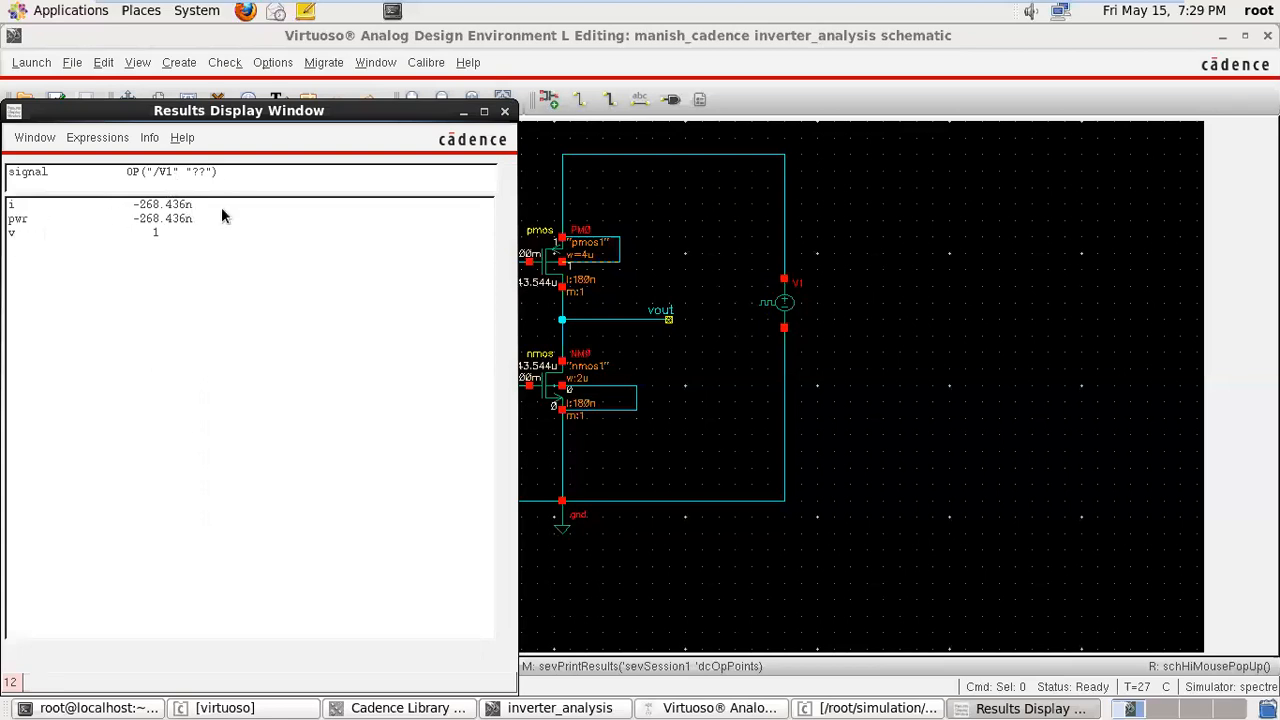
click(505, 111)
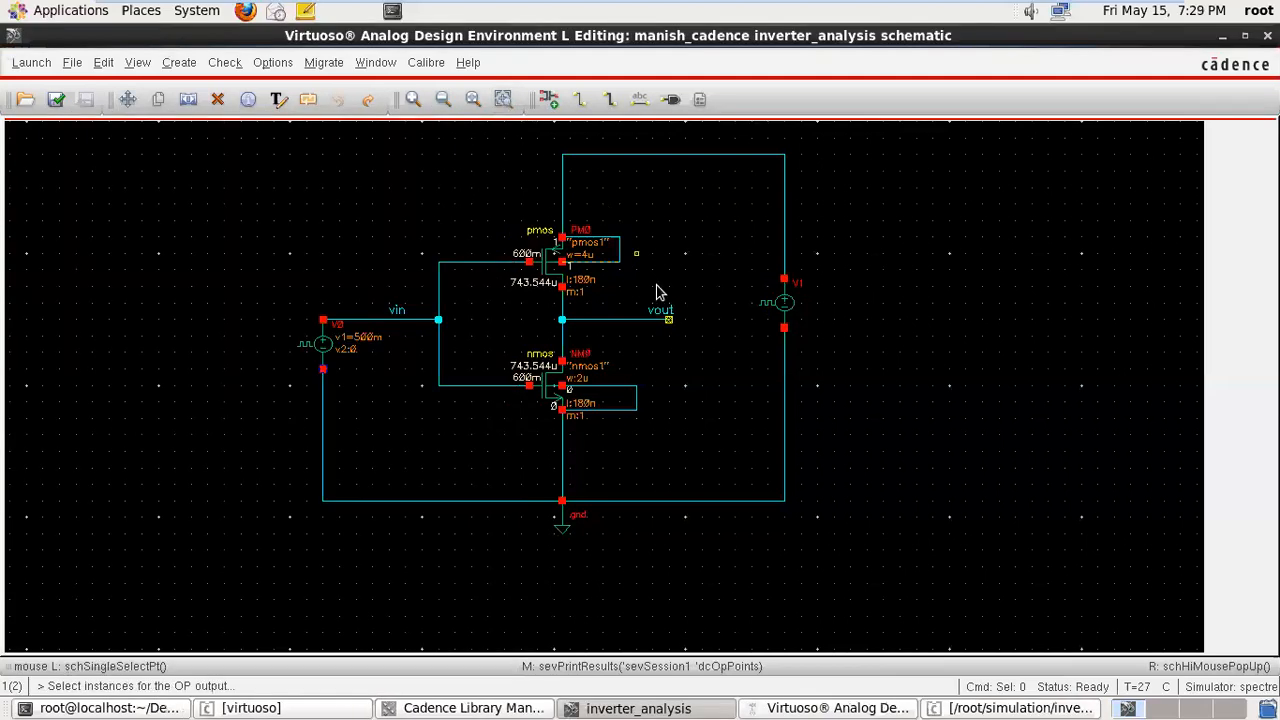
- Disable the dc analysis, enable the ac analysis, and run the simulation to plot vout and vin
click(993, 708)
click(882, 708)
click(882, 708)
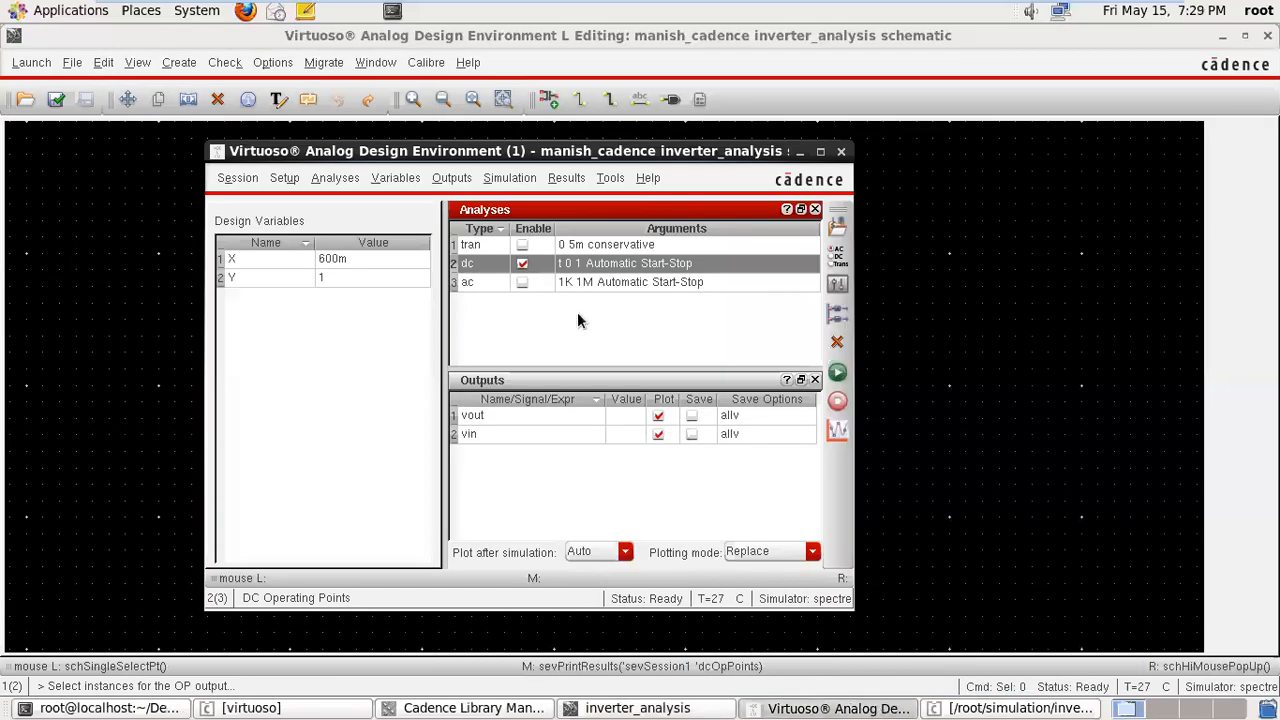
click(522, 264)
click(522, 282)
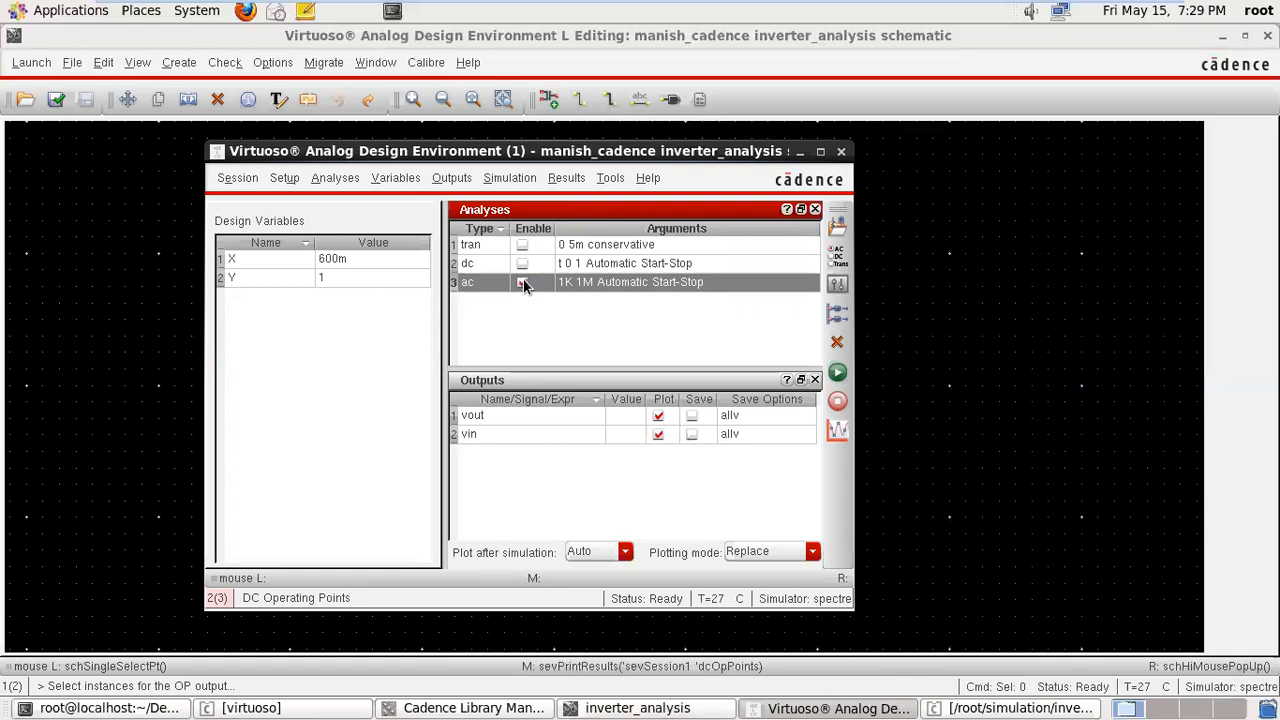
click(836, 374)
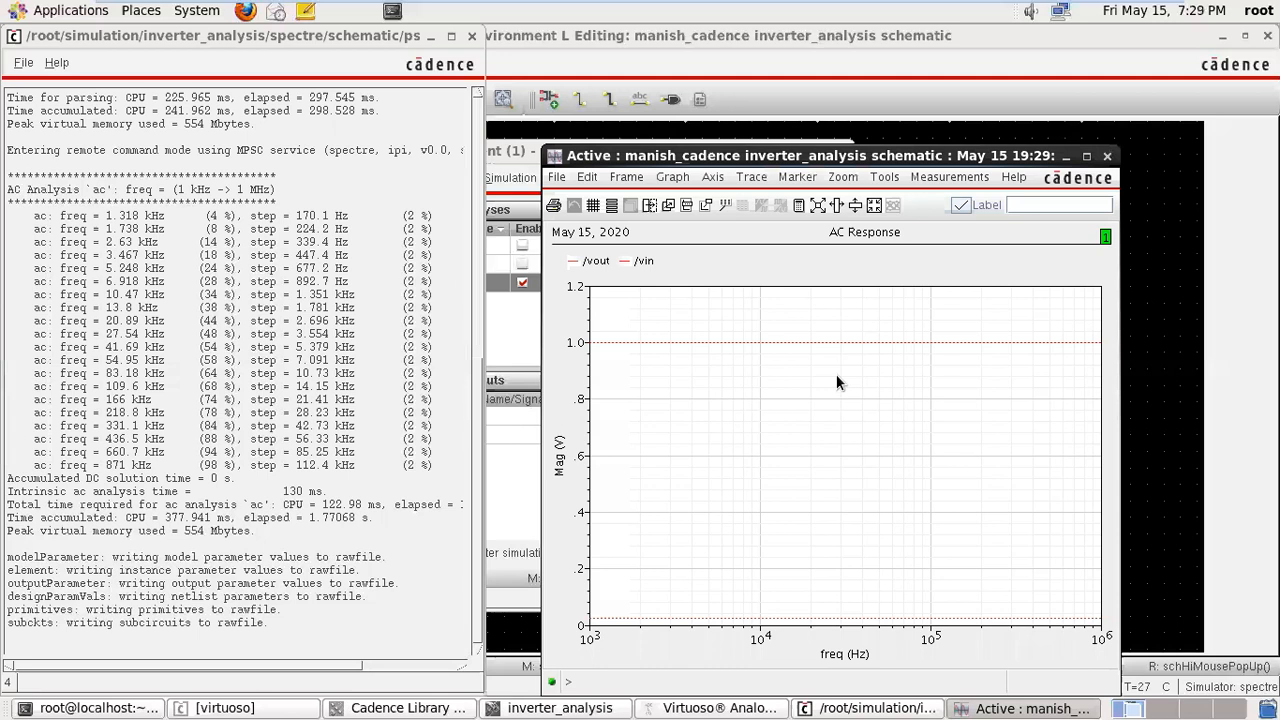
- Maximize the AC response plot and format its /vin trace with a Bold line
click(1087, 158)
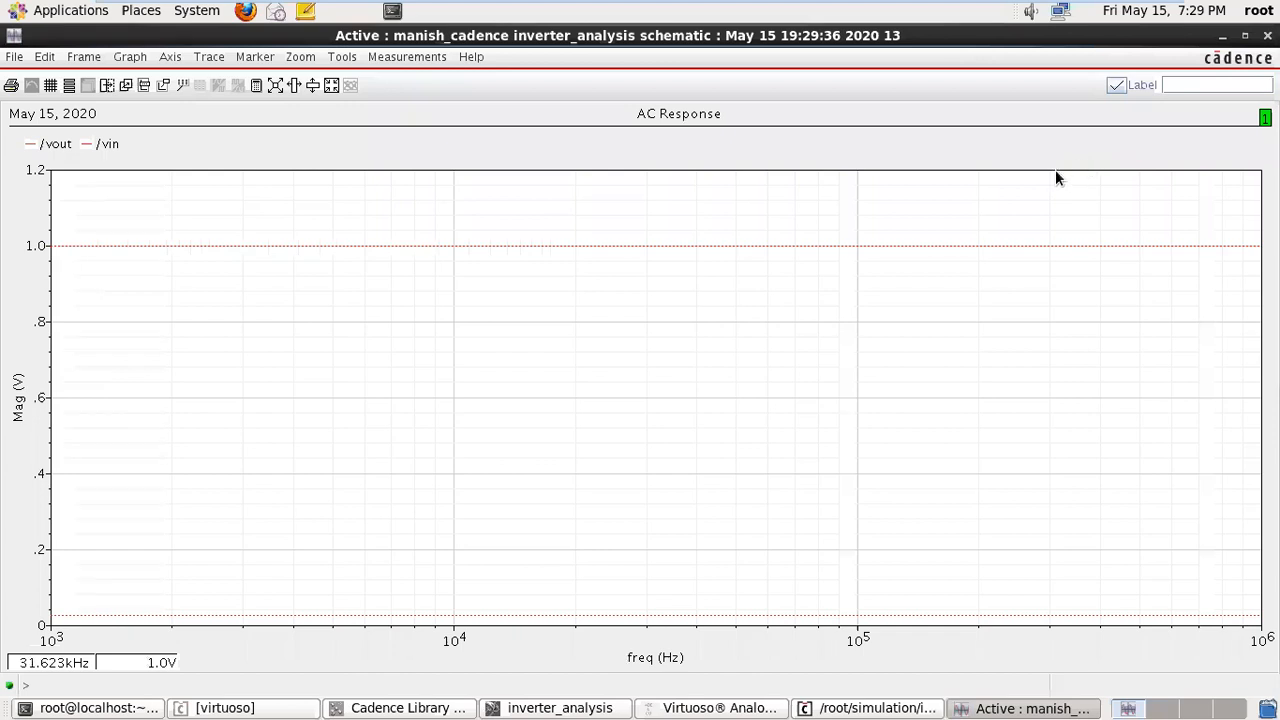
click(362, 617)
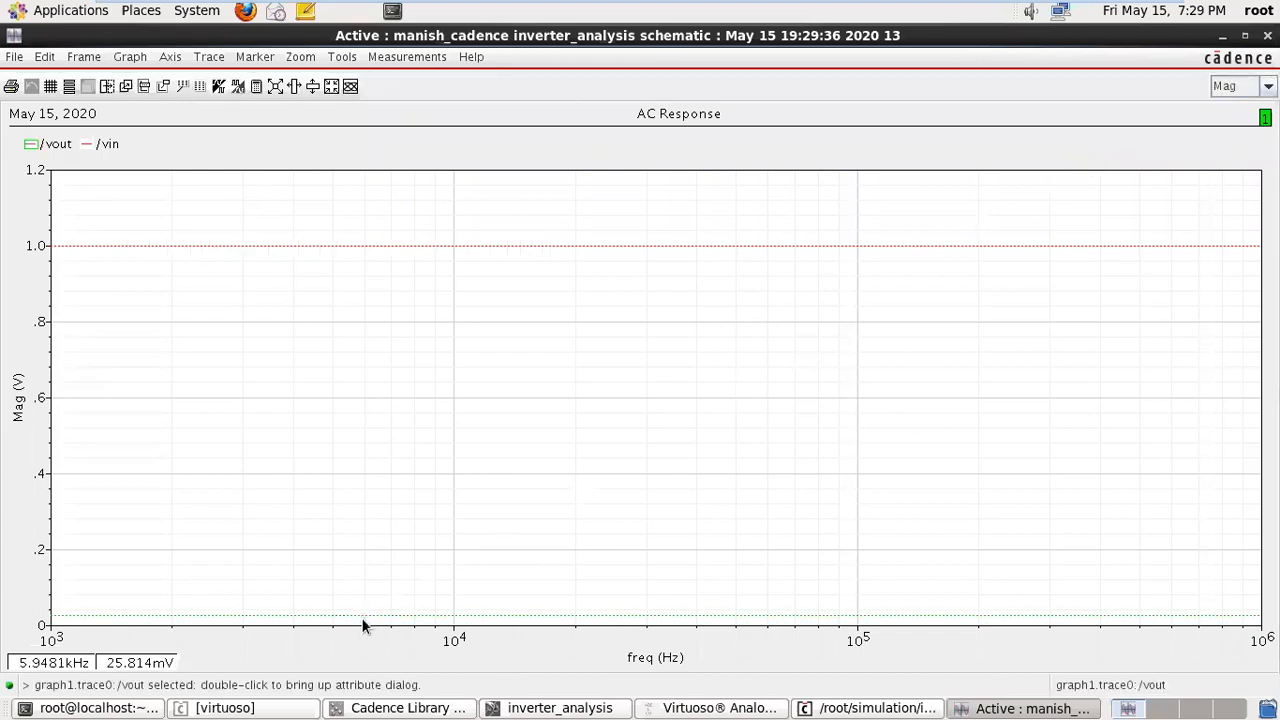
click(268, 241)
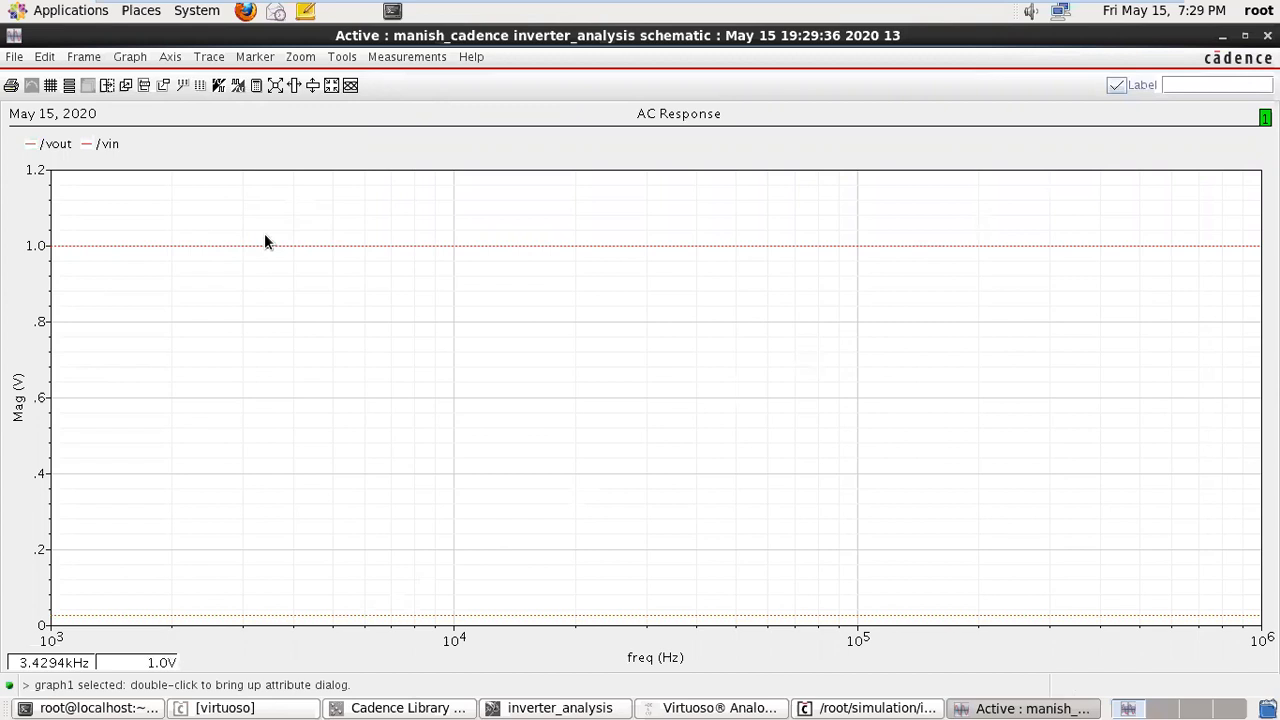
double_click(263, 246)
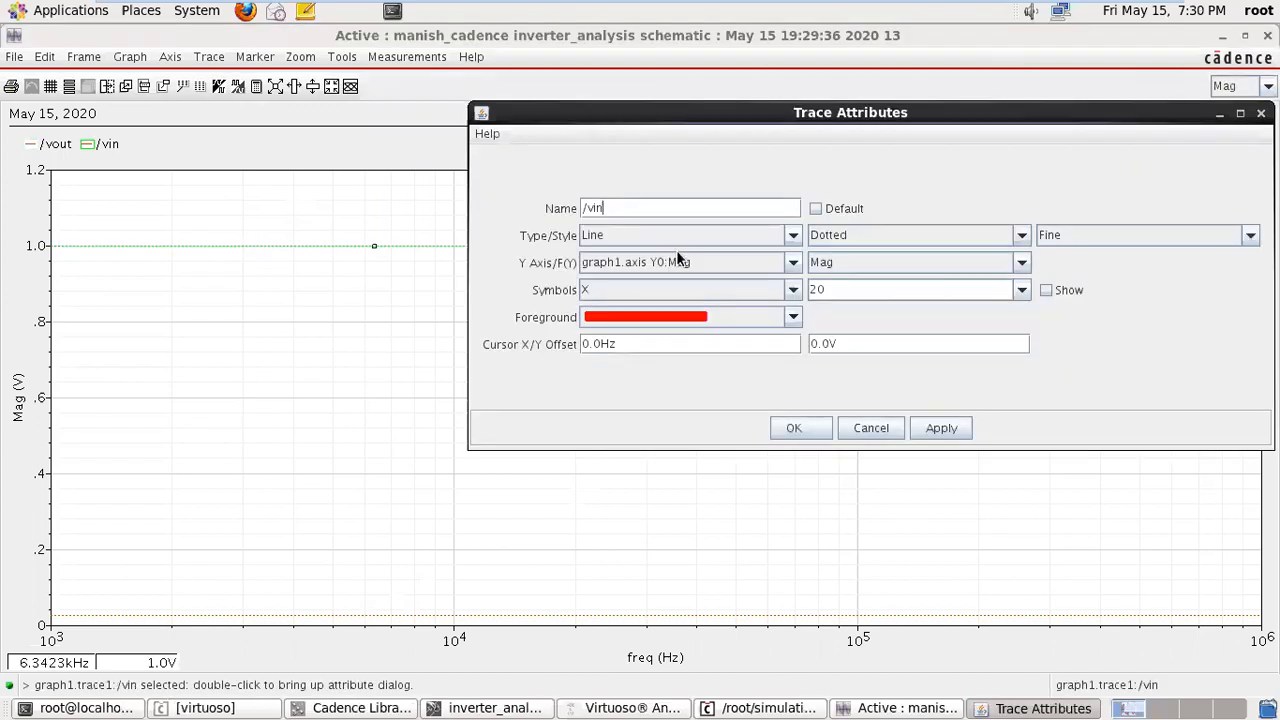
click(1132, 235)
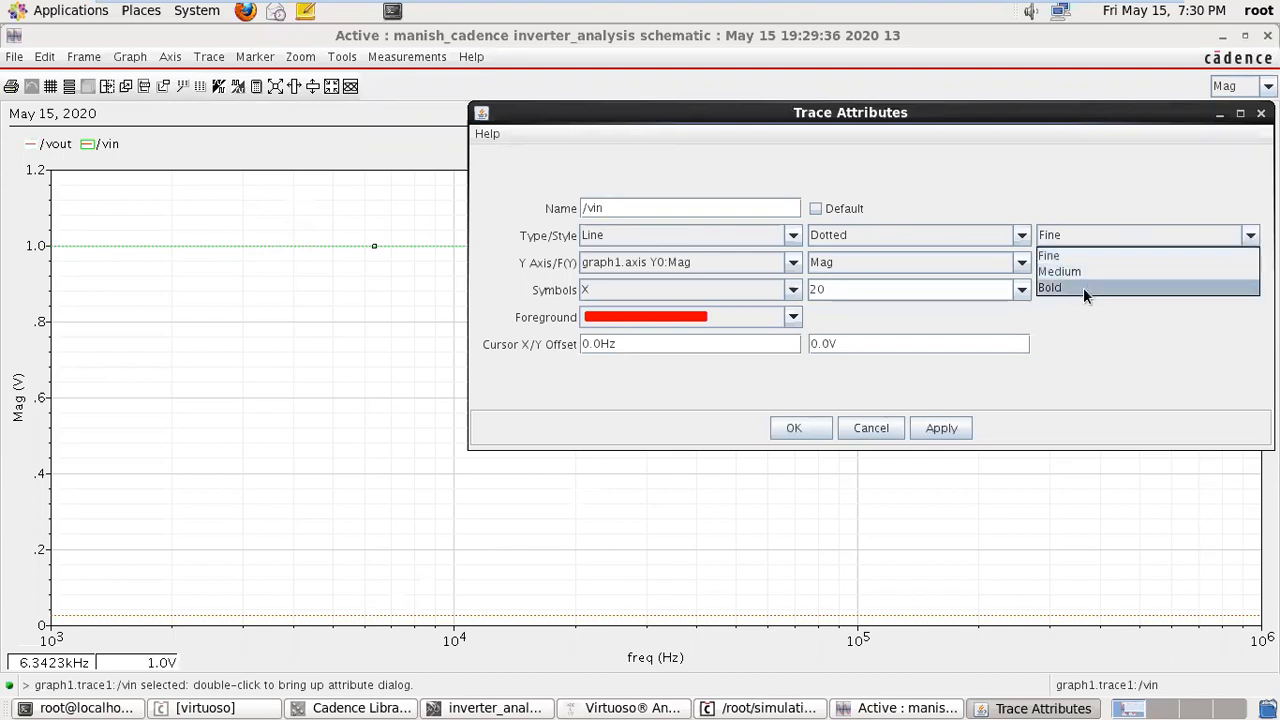
click(1083, 287)
click(813, 428)
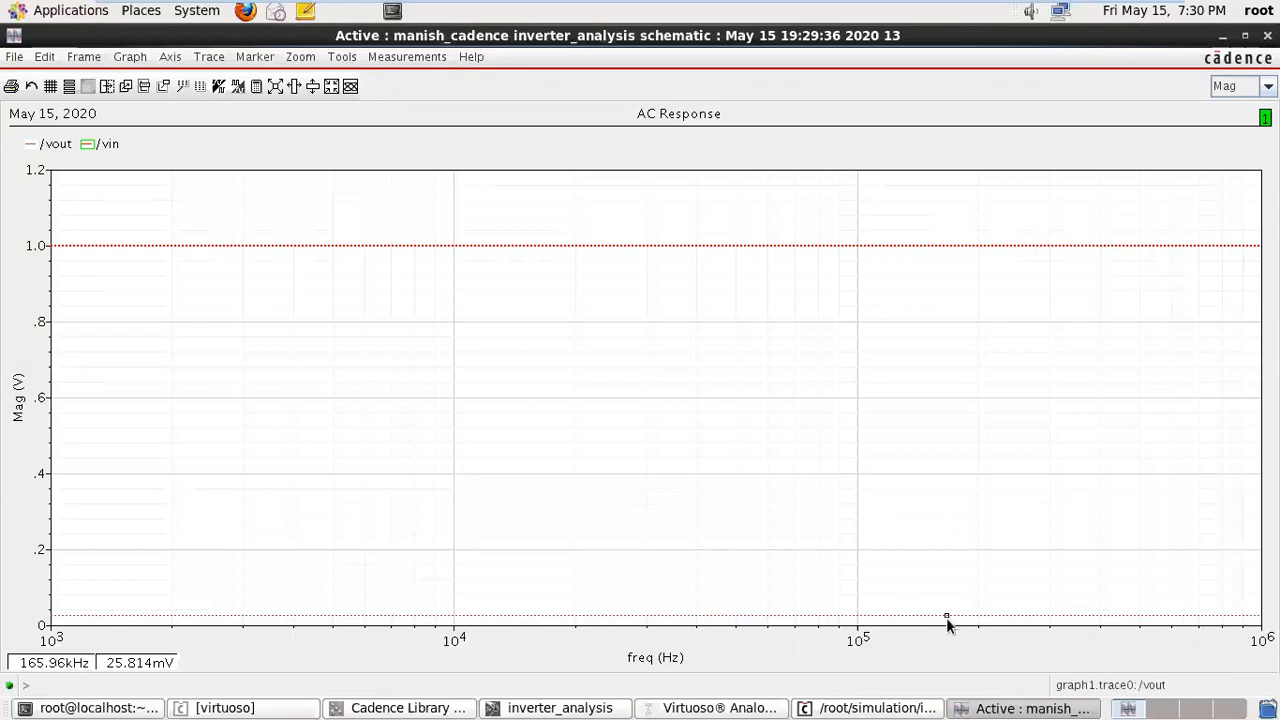
- Inspect the /vout trace in the AC response and close the plot
click(810, 617)
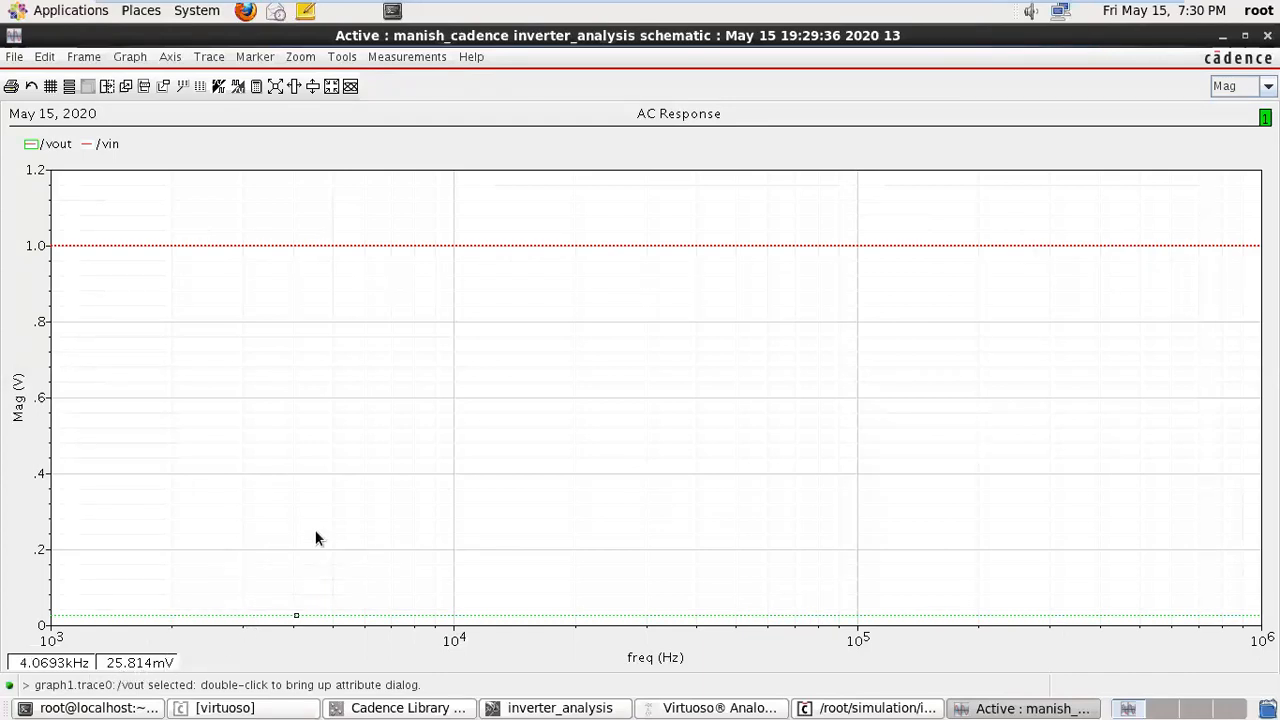
click(304, 500)
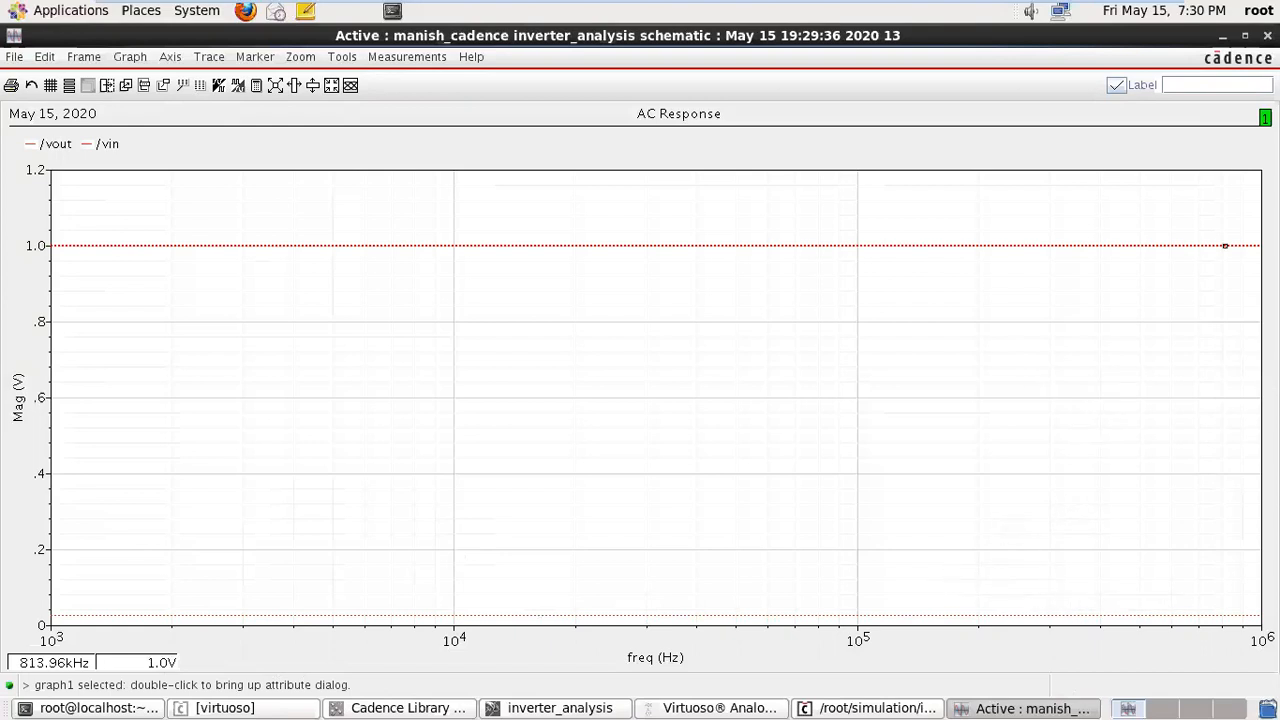
click(1267, 35)
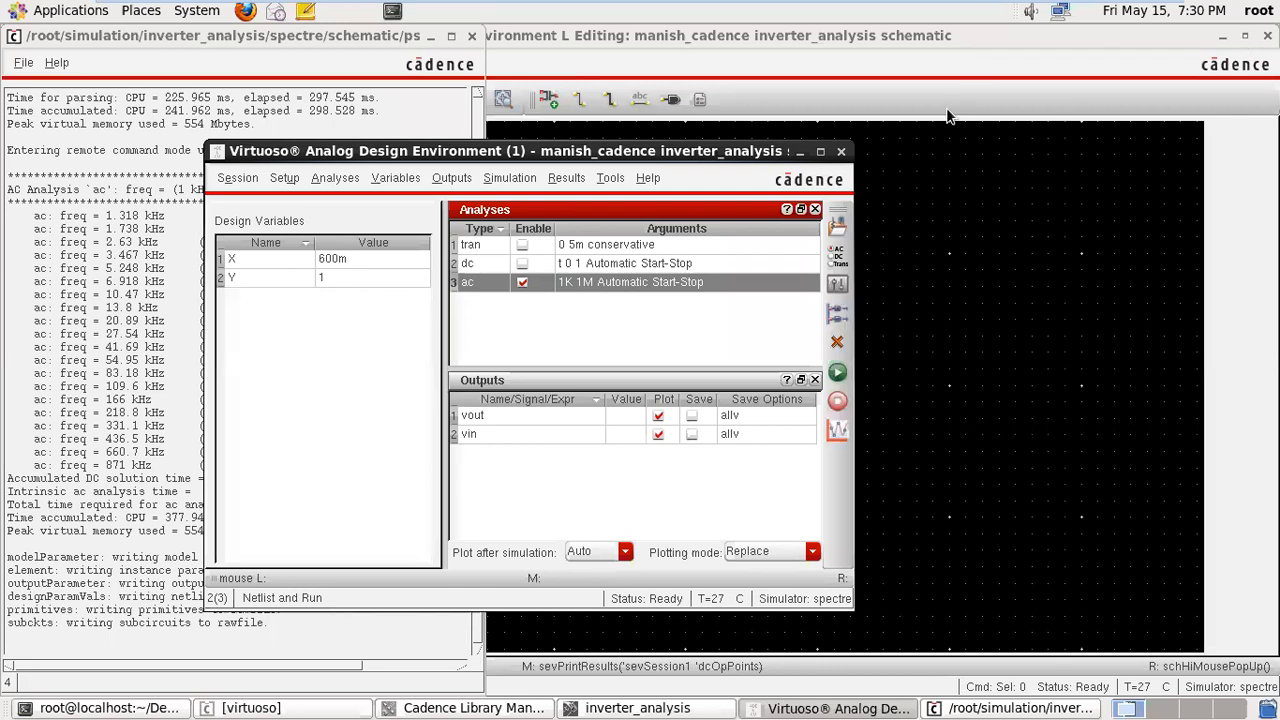
- Open the direct plot options for the AC simulation results
click(549, 178)
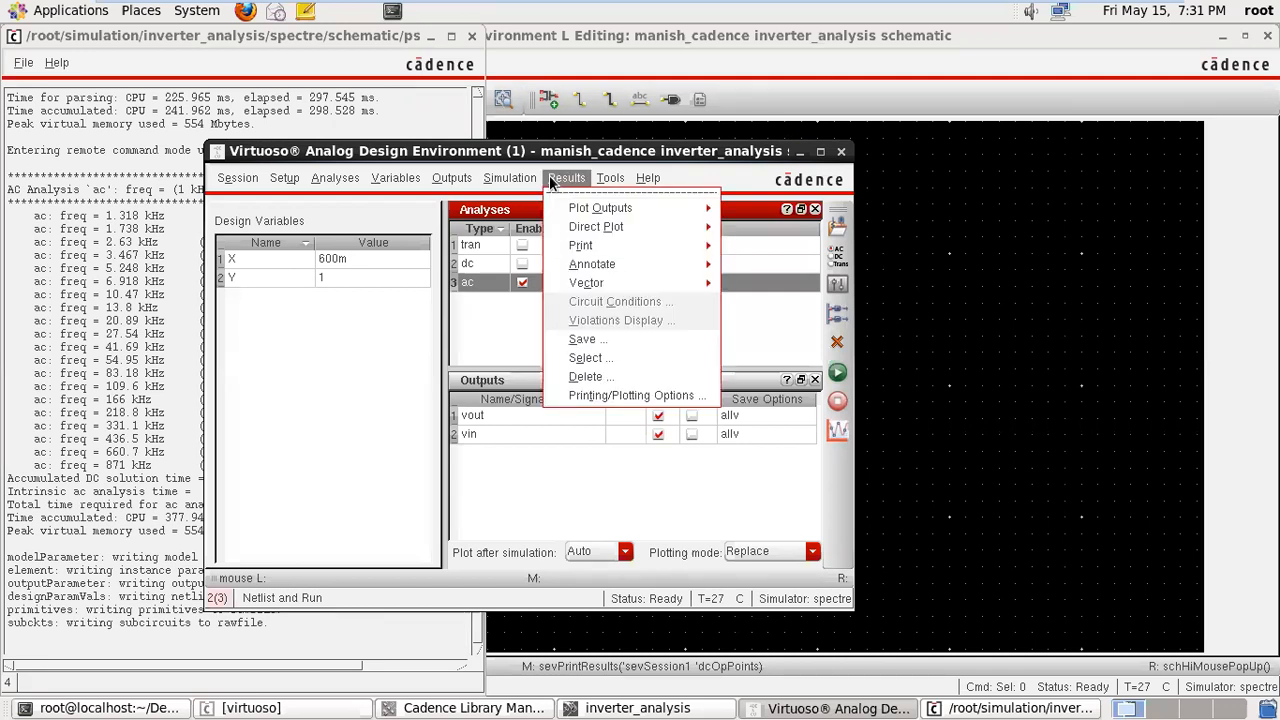
mouse_move(572, 236)
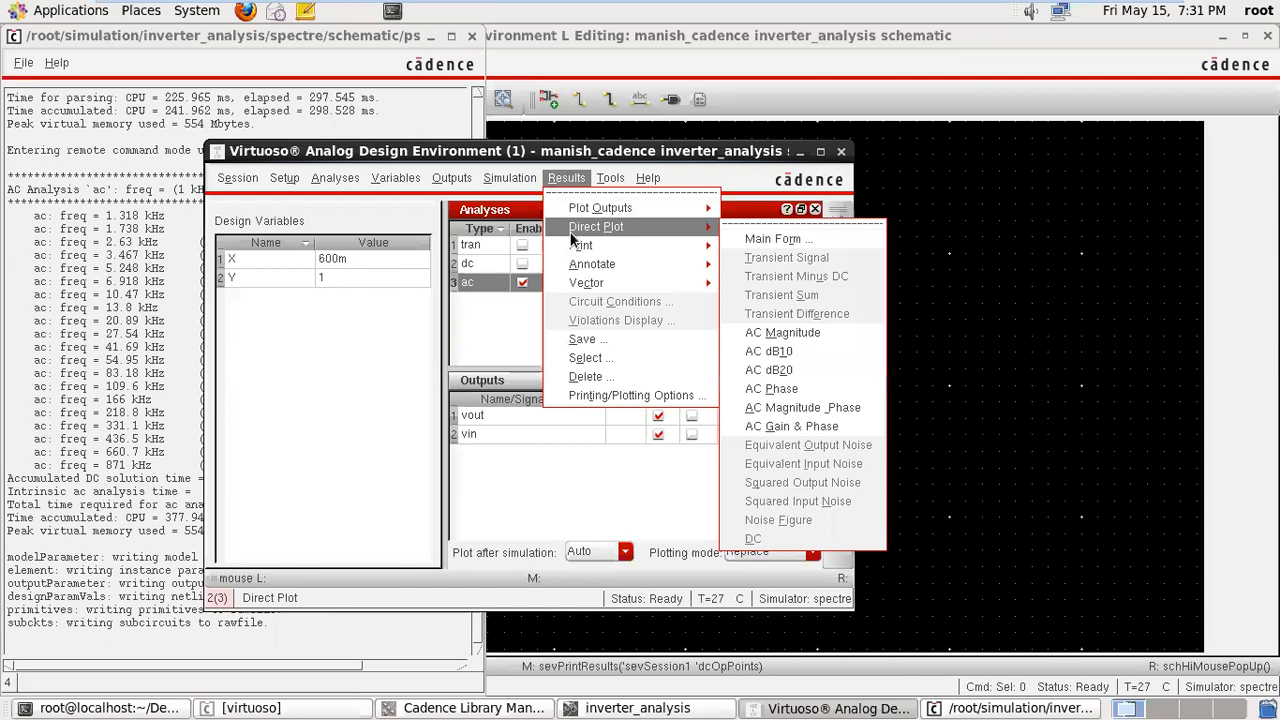
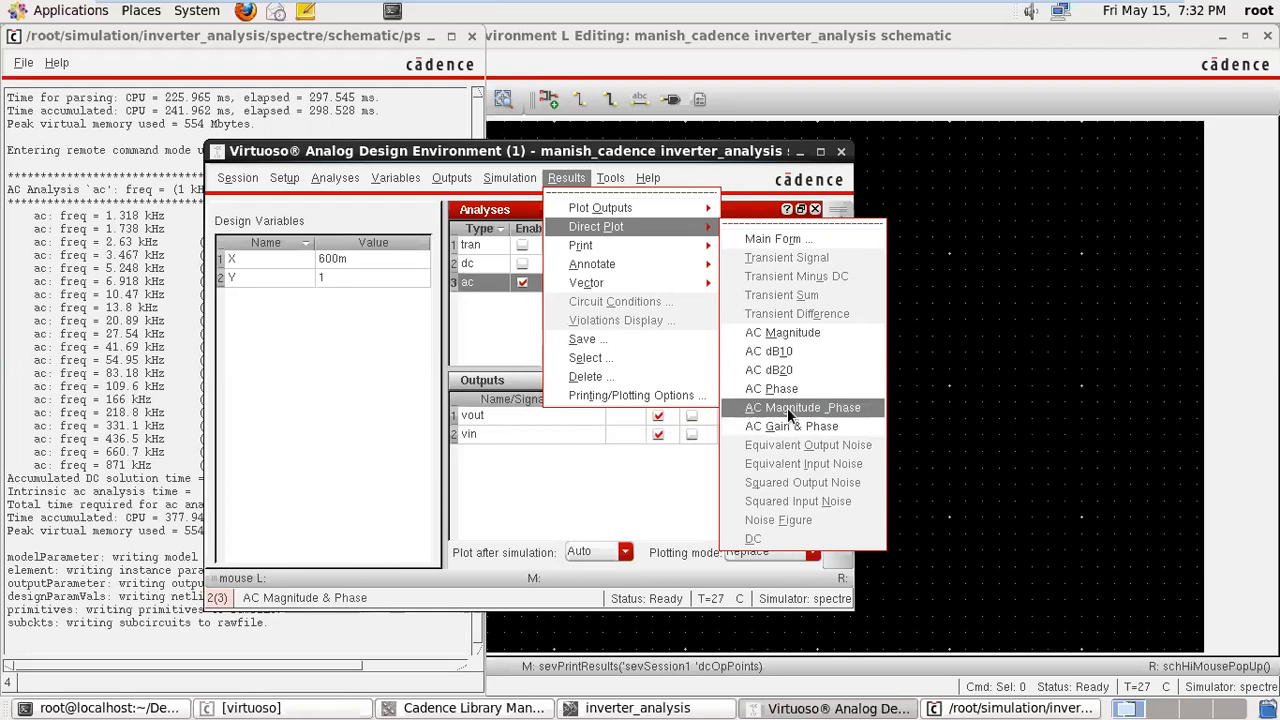
- Plot the AC gain and phase between the vout and vin nets and maximize the resulting graph window
click(789, 410)
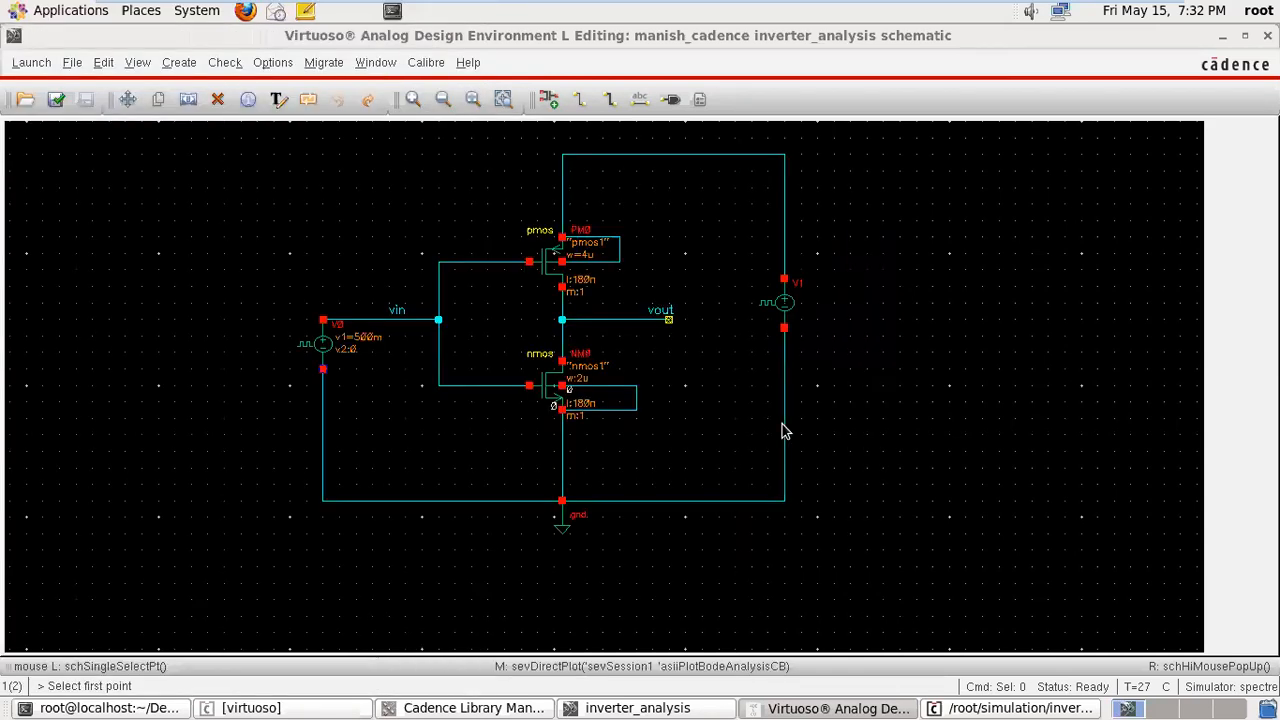
click(630, 326)
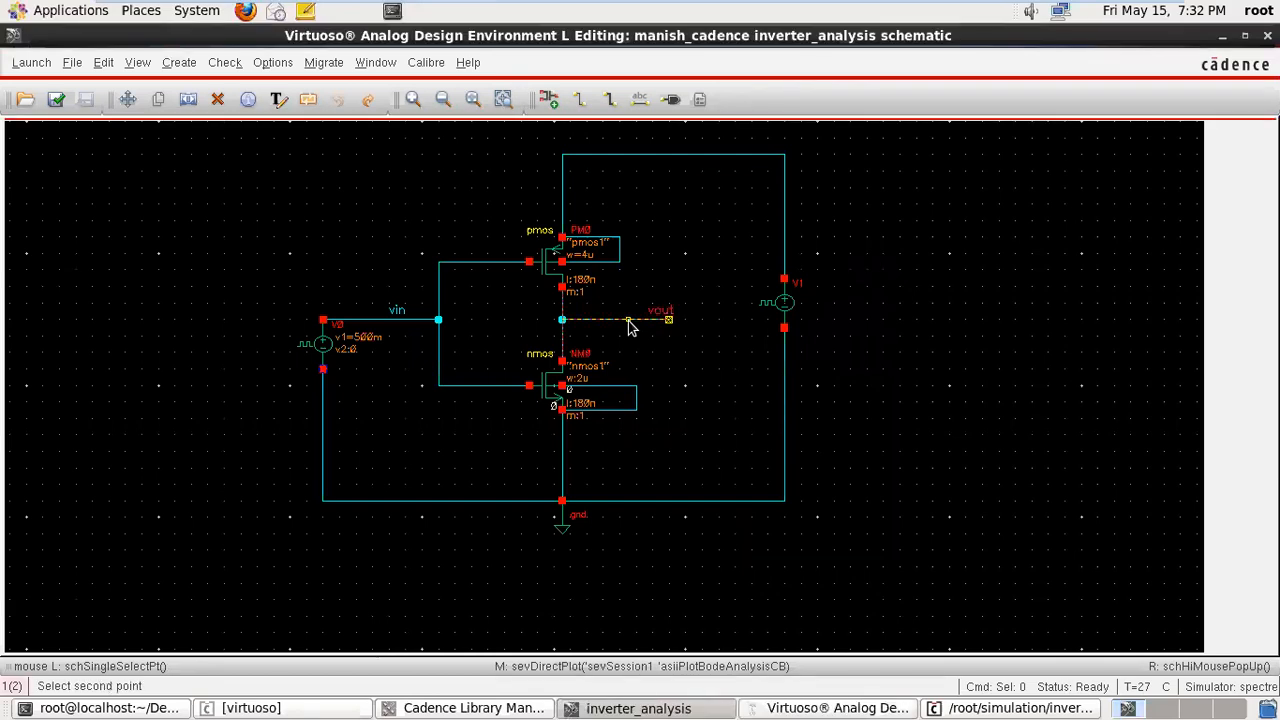
click(388, 320)
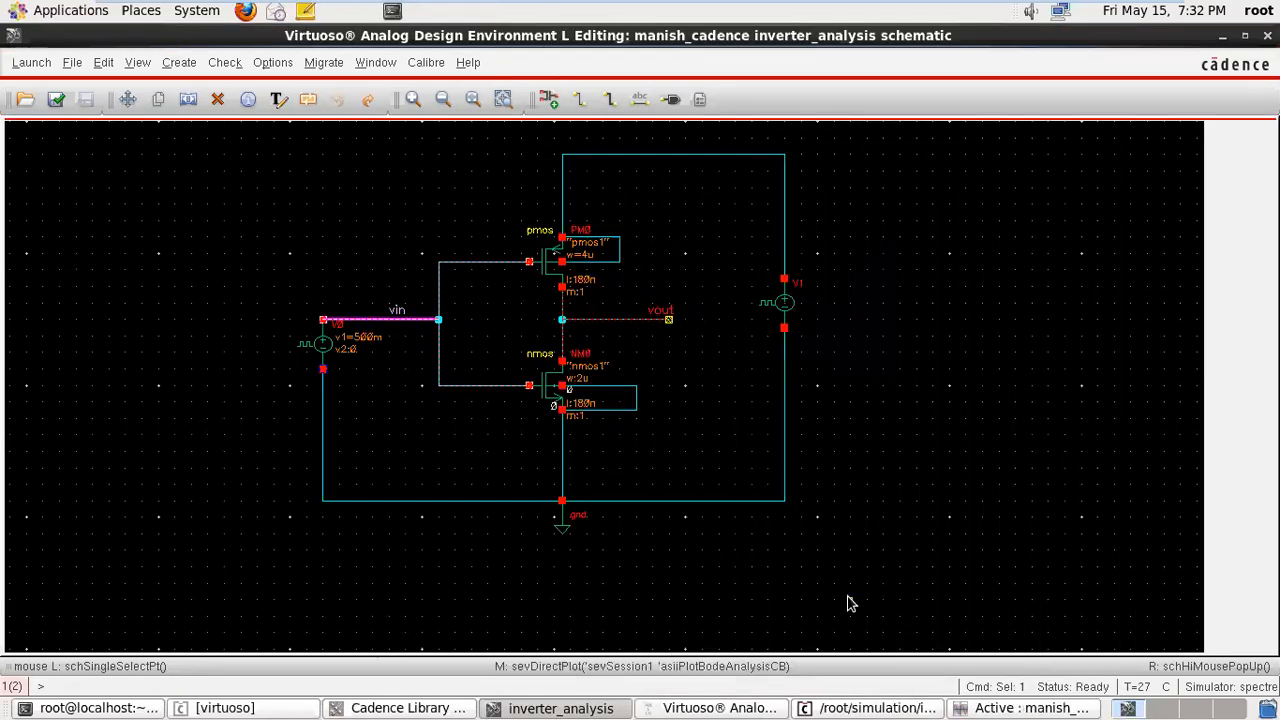
click(1040, 708)
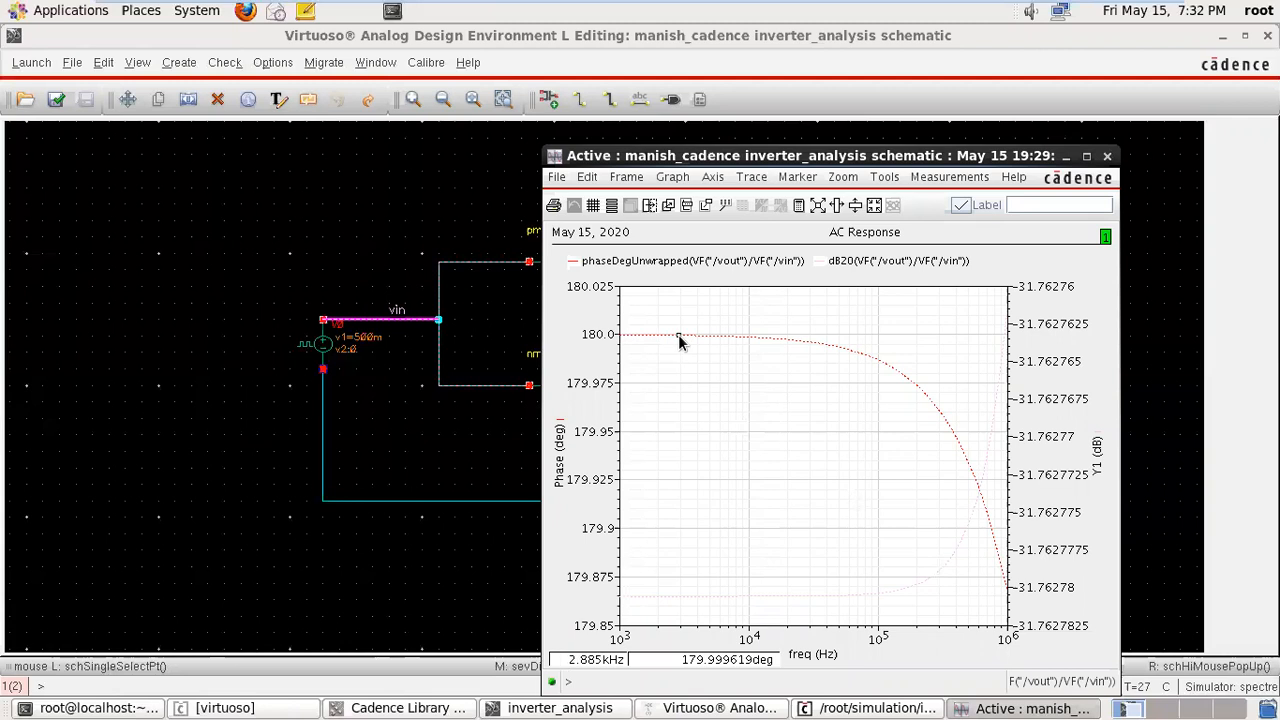
click(1086, 156)
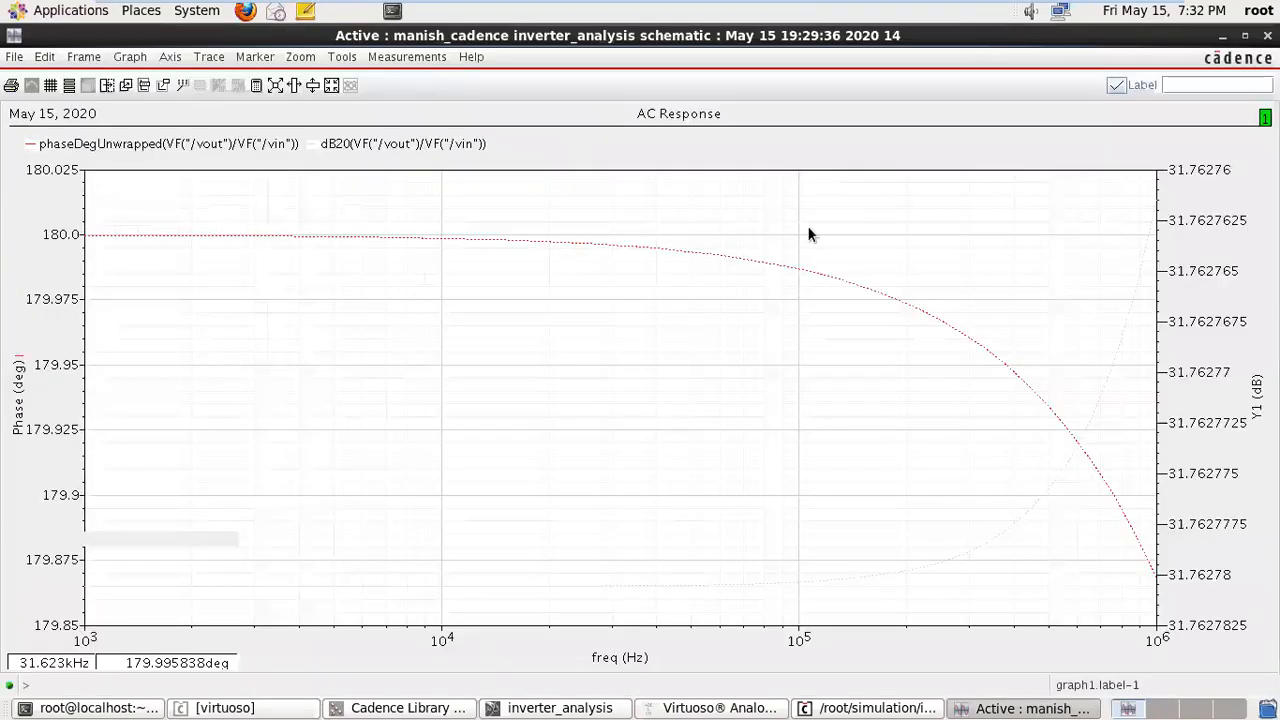
- Set the line thickness of the phaseDegUnwrapped phase trace to Bold
double_click(675, 255)
click(1203, 302)
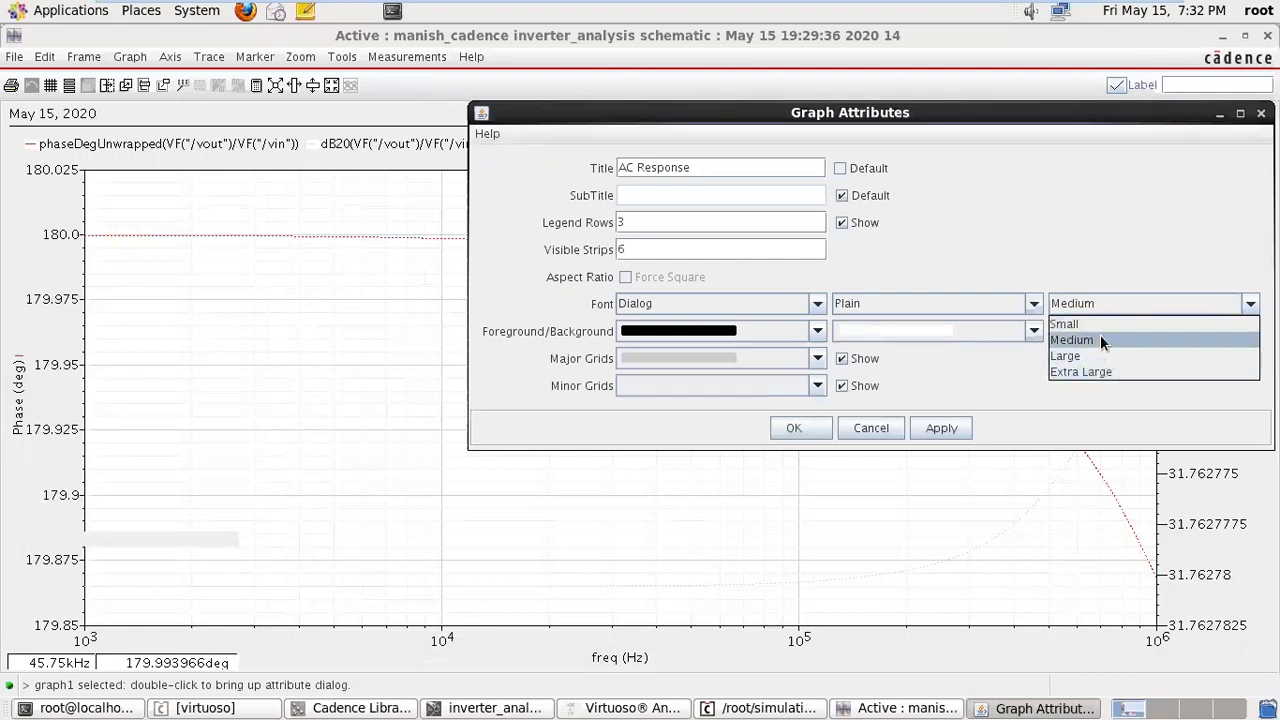
double_click(172, 233)
click(1090, 235)
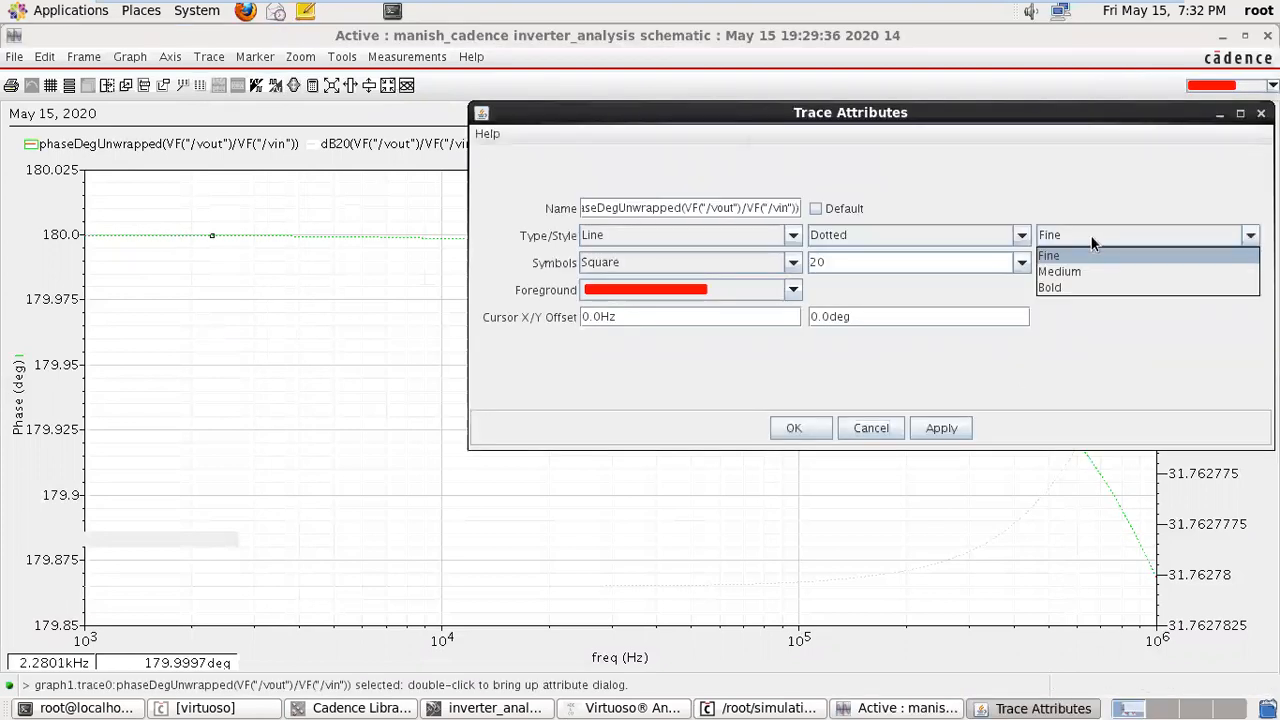
click(1068, 287)
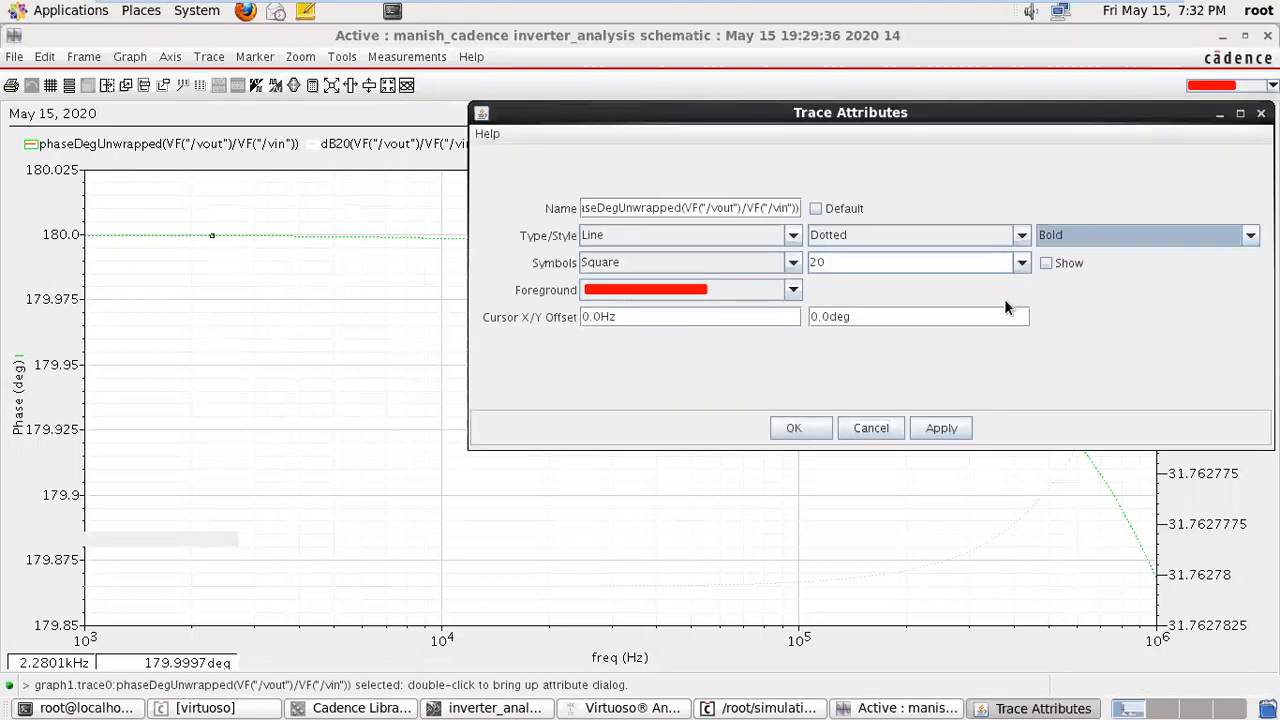
click(800, 427)
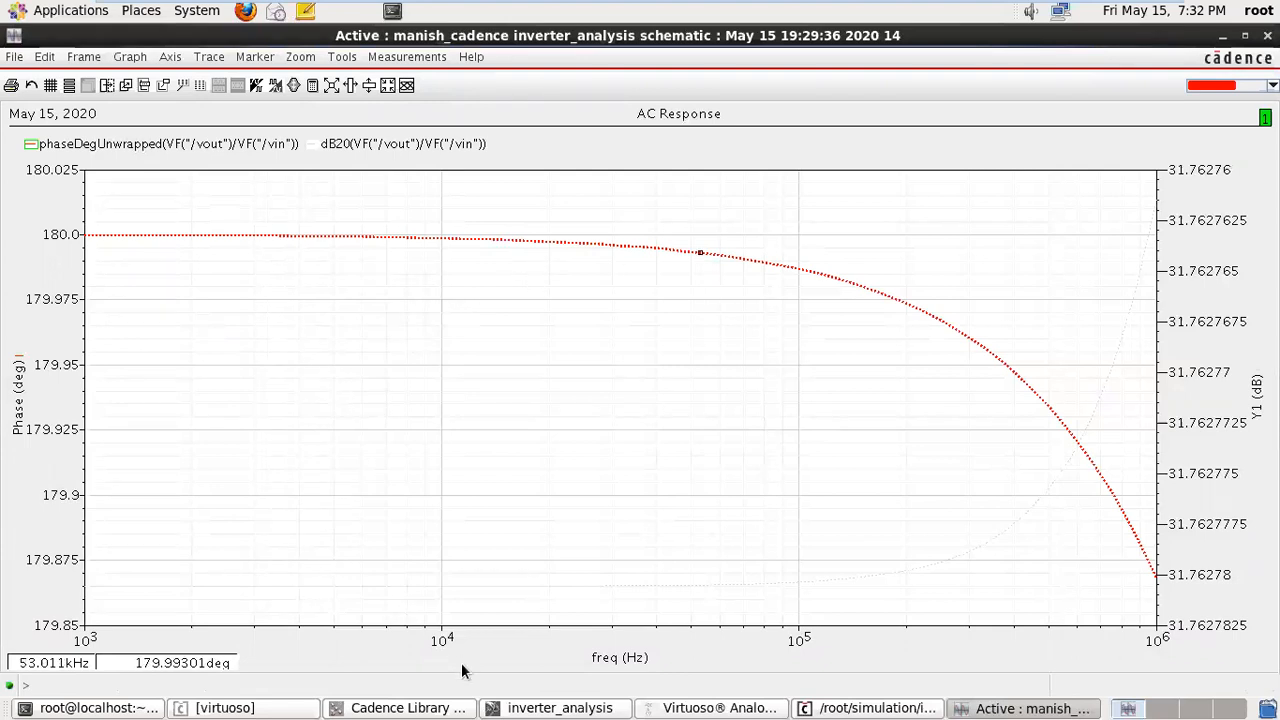
- Set the line thickness of the dB20 gain trace to Bold
double_click(631, 576)
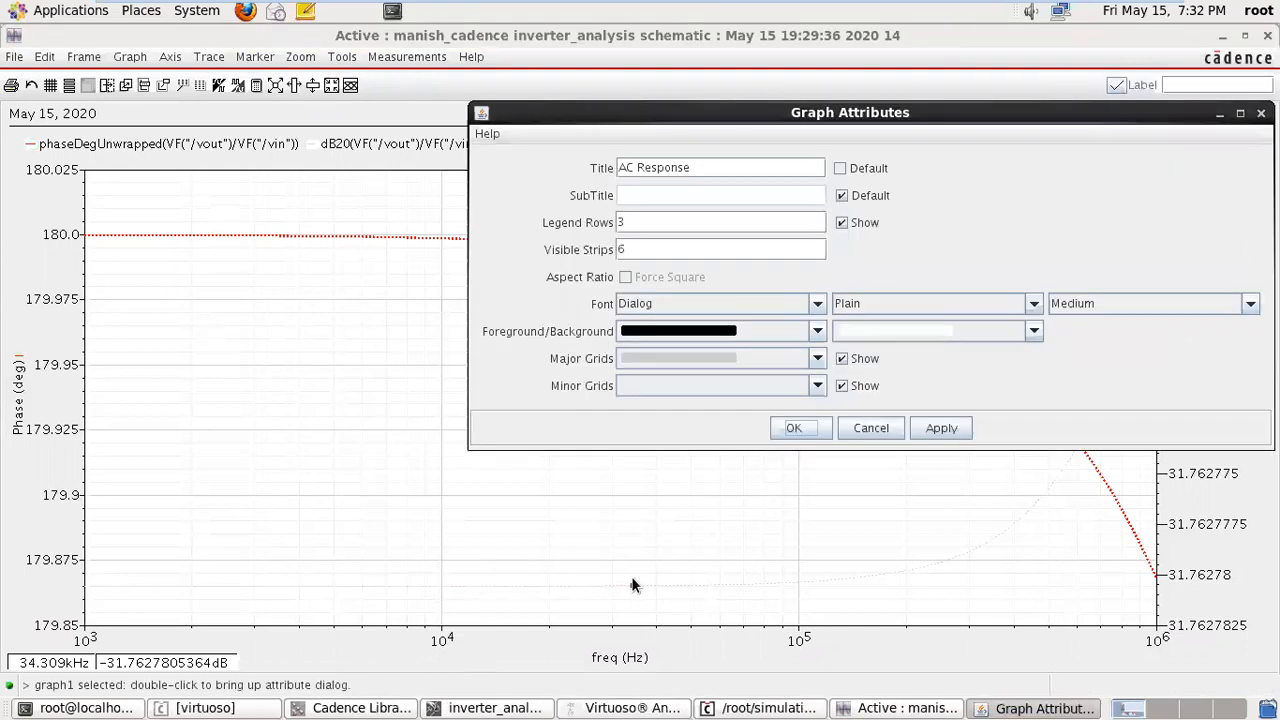
click(1070, 301)
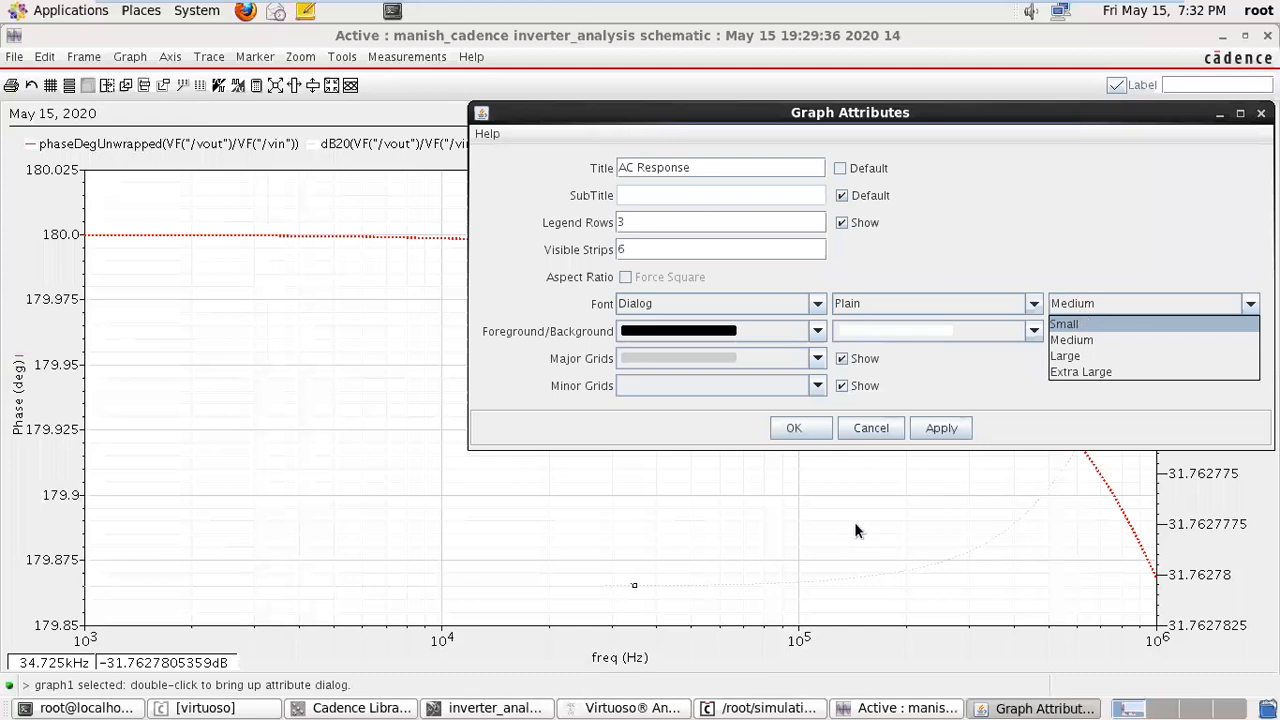
double_click(864, 574)
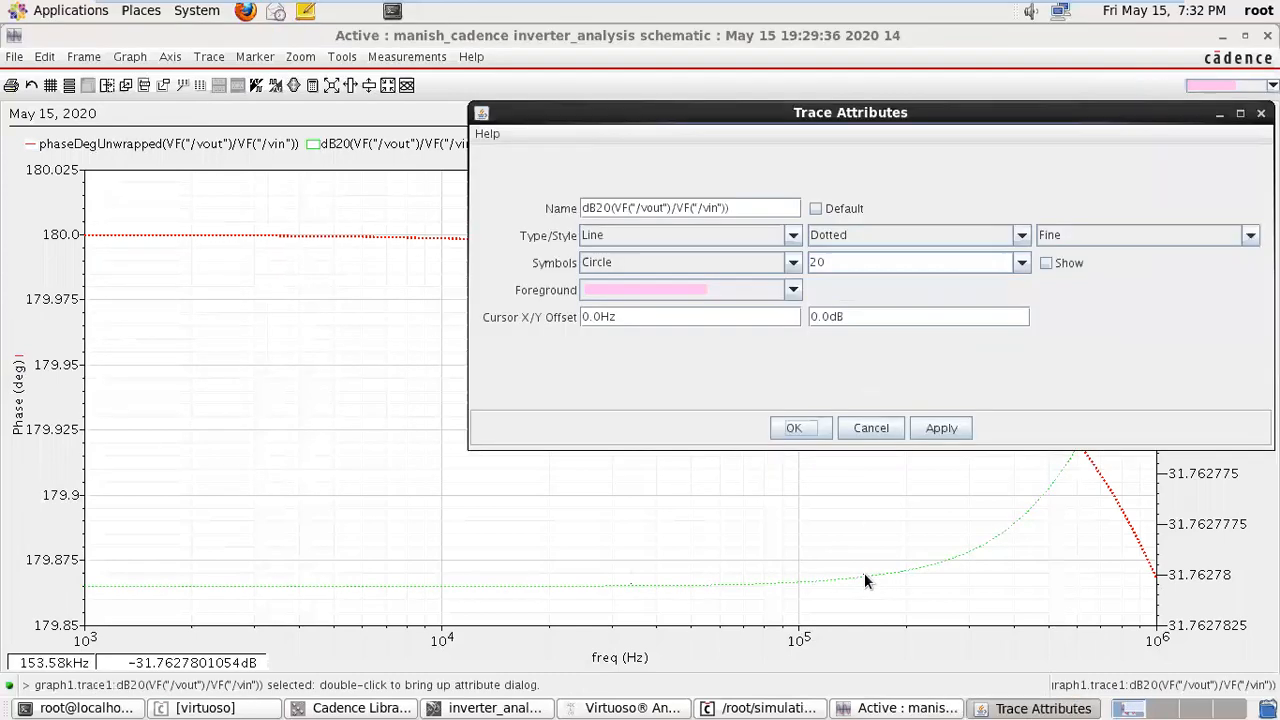
click(1082, 231)
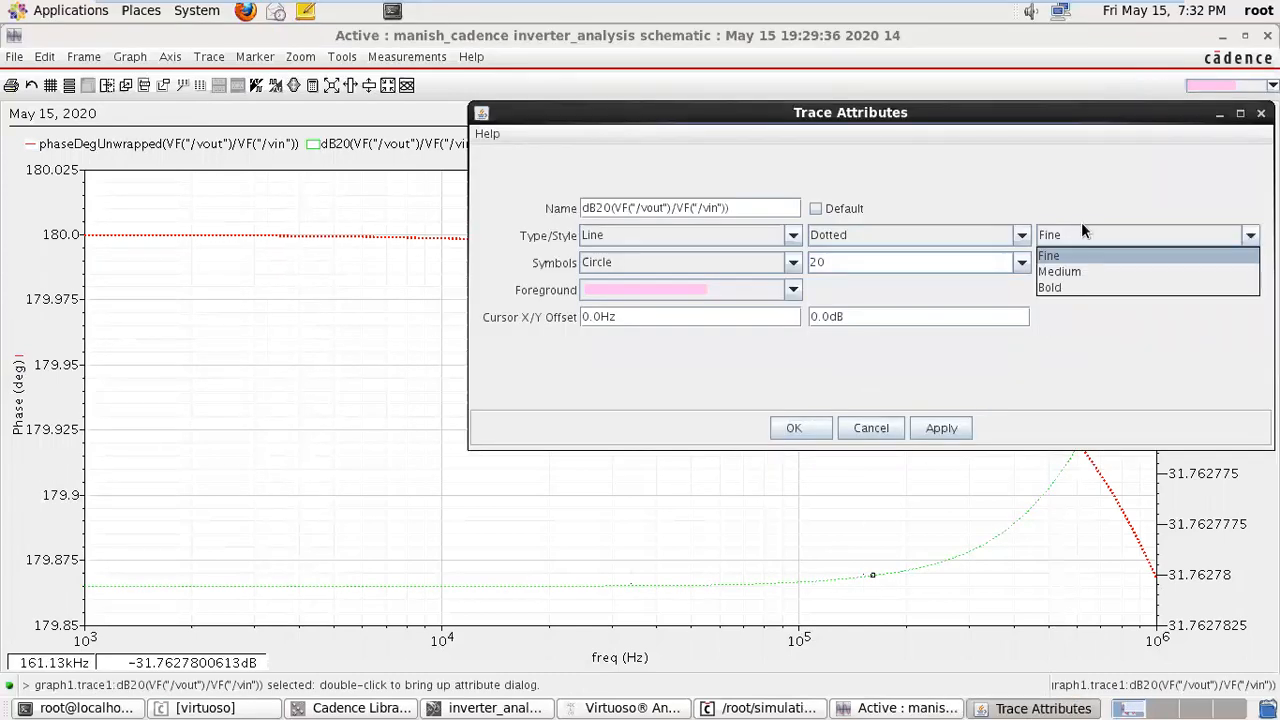
click(1059, 287)
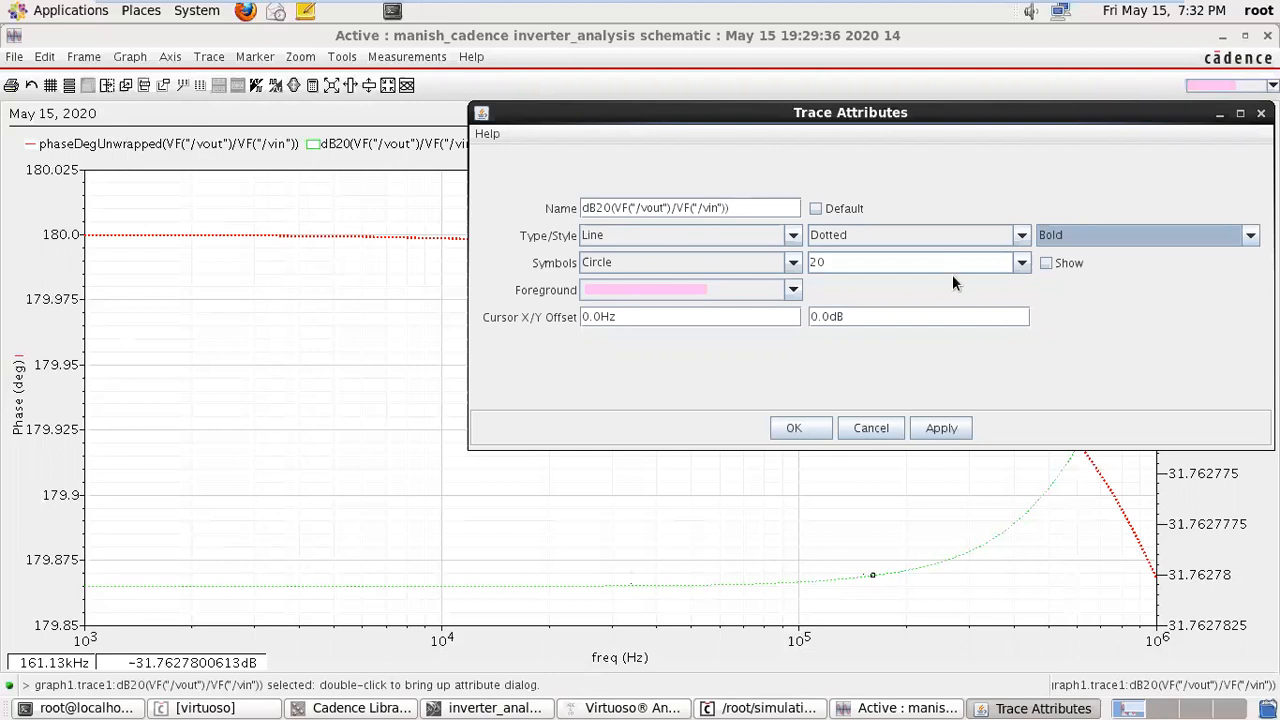
click(800, 428)
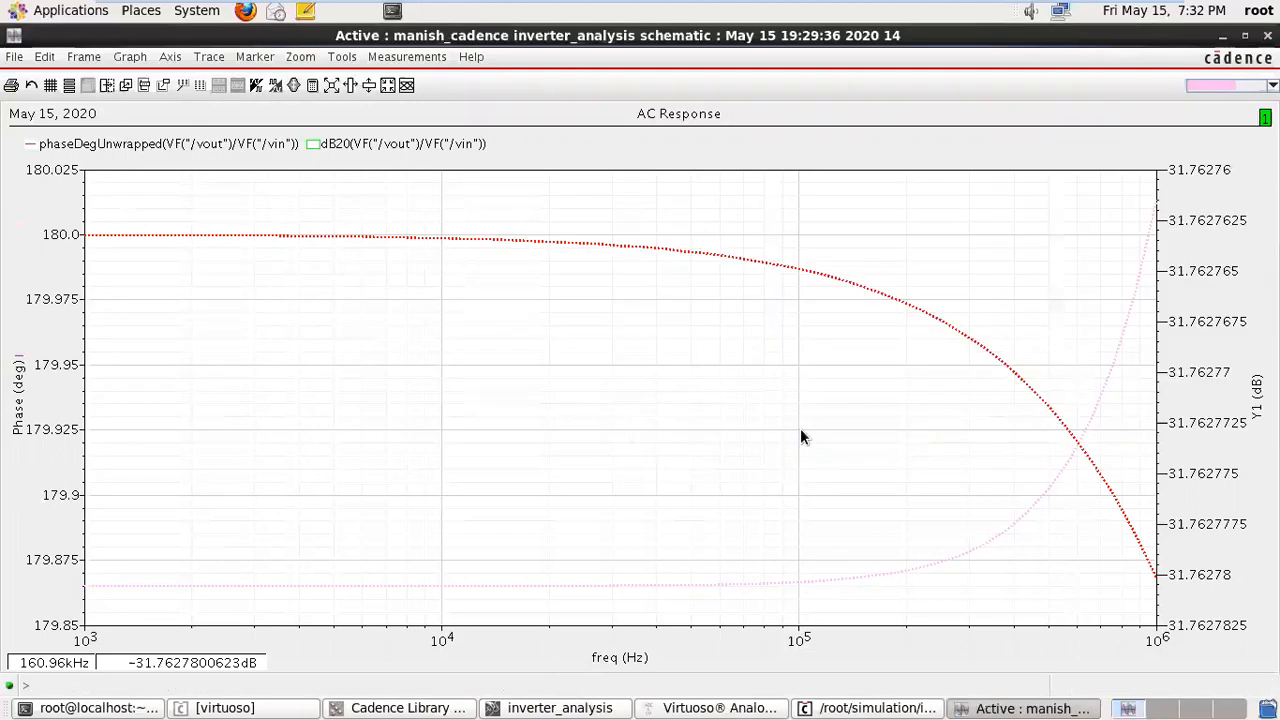
- Examine the phase and dB20 gain curves over frequency, close the graph and return to the Analog Design Environment
click(549, 238)
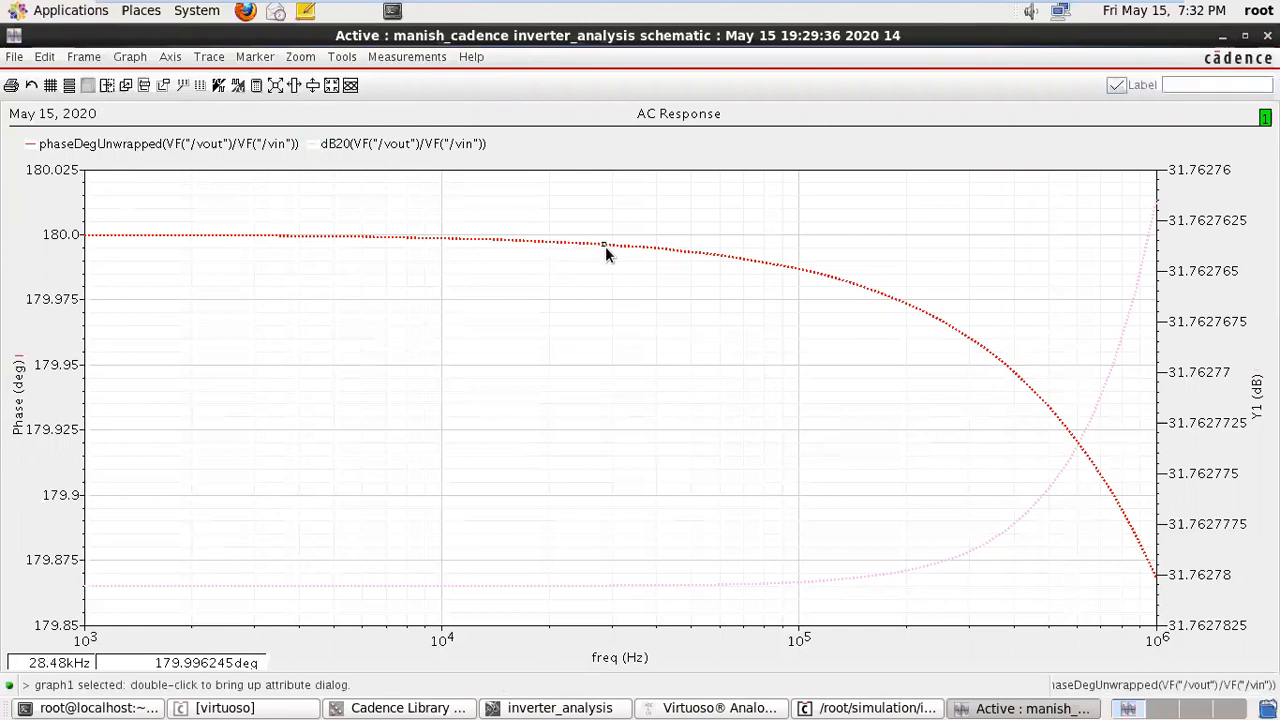
click(588, 244)
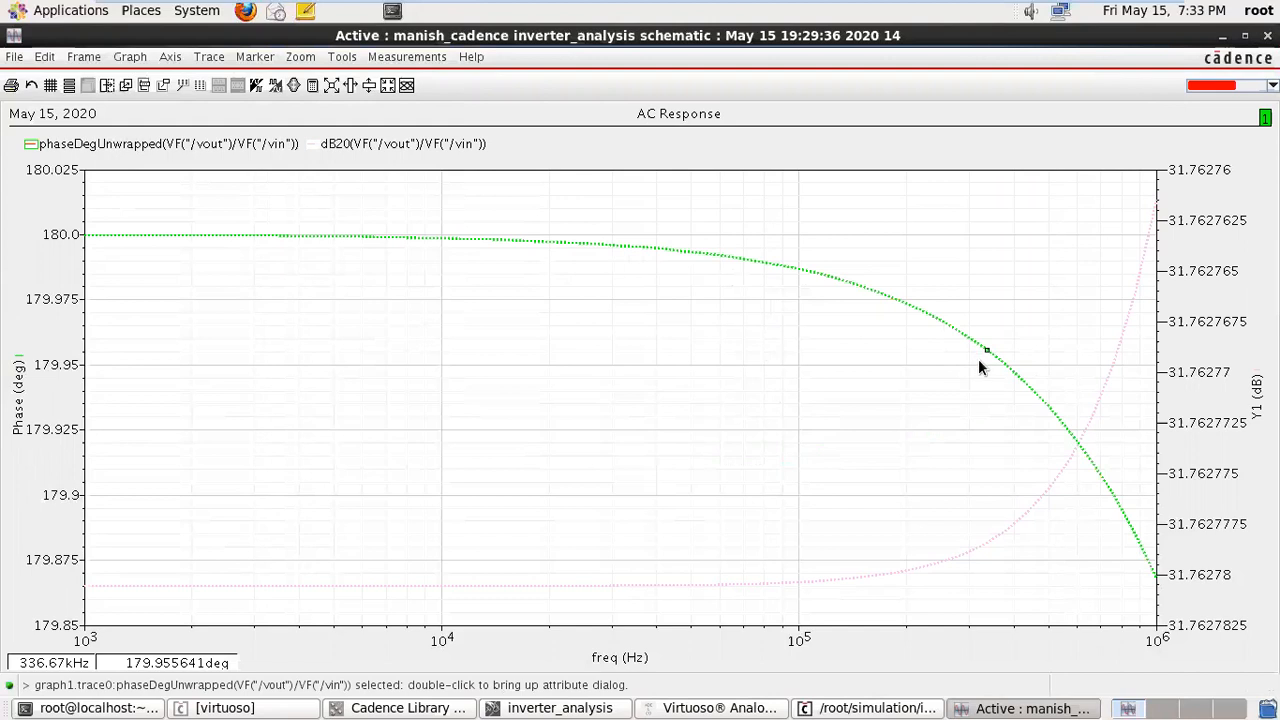
click(942, 560)
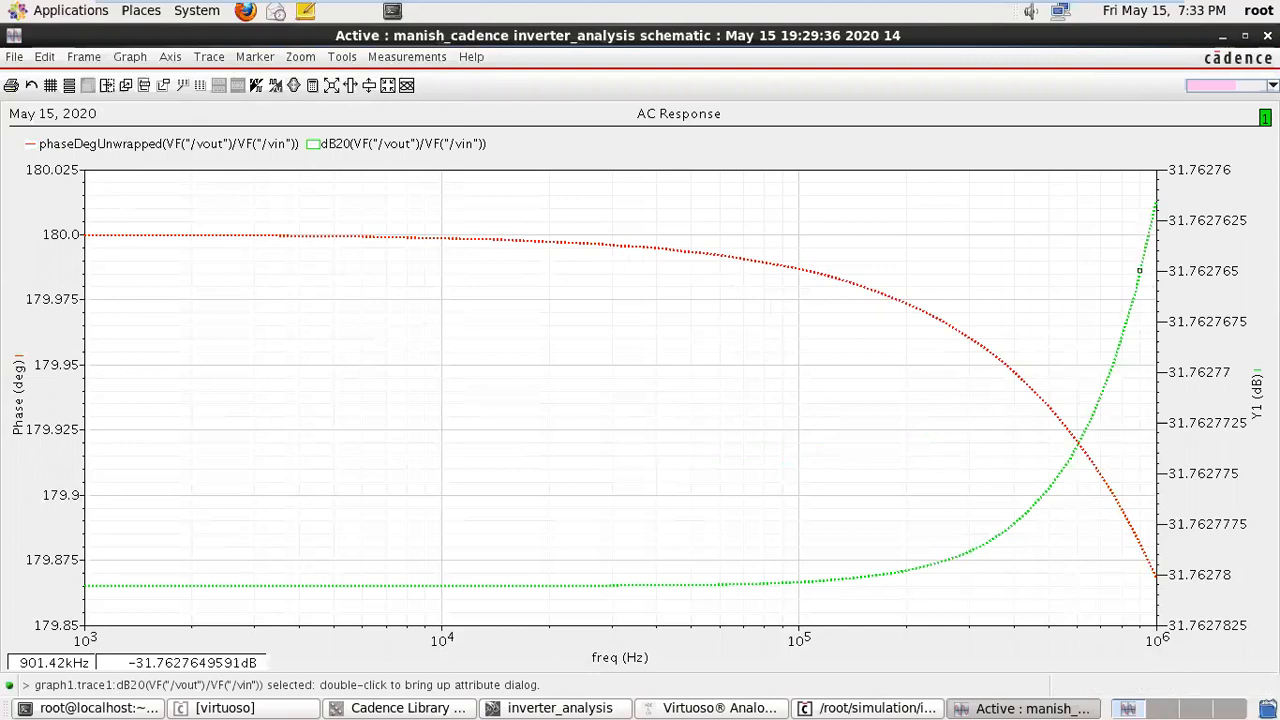
click(1268, 35)
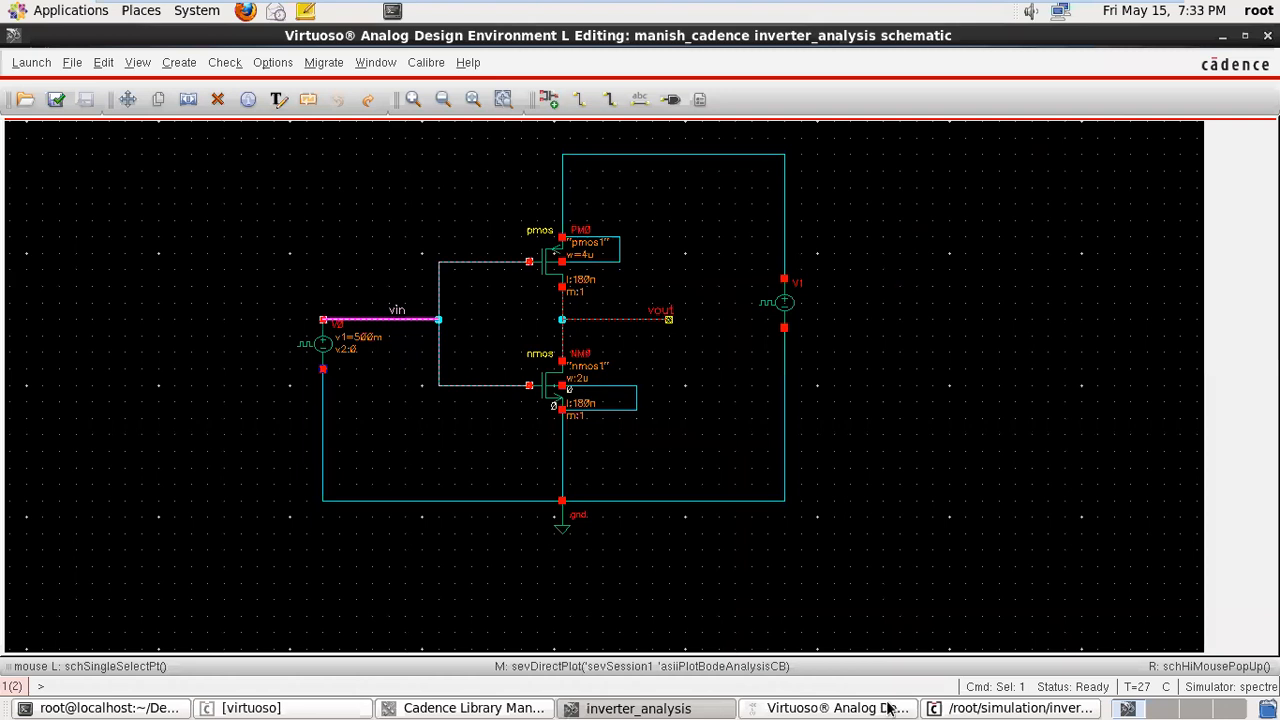
click(858, 708)
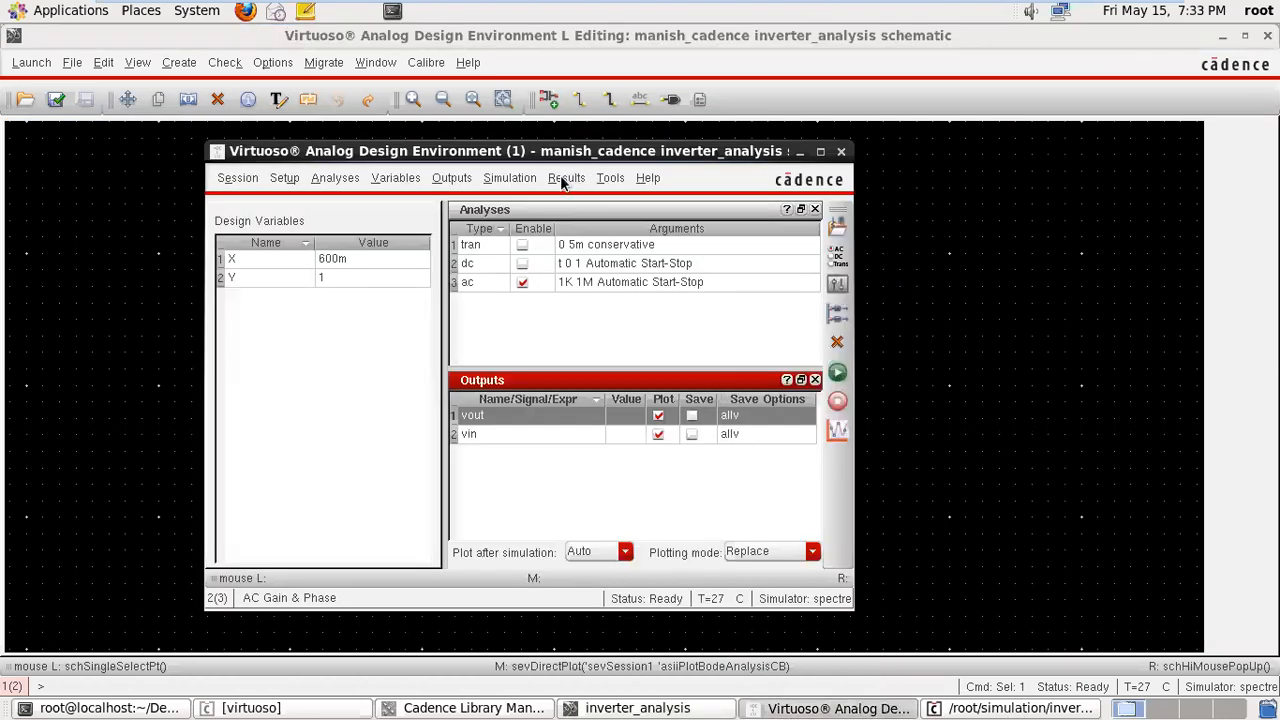
click(610, 178)
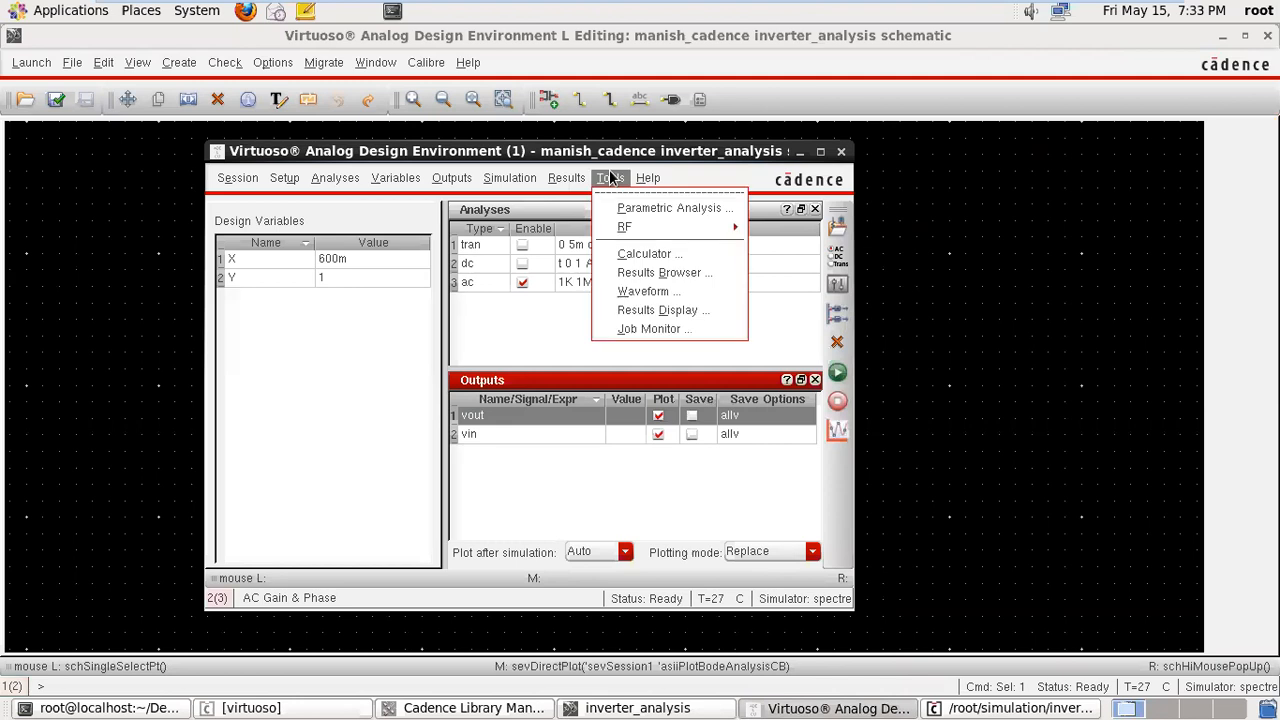
click(615, 274)
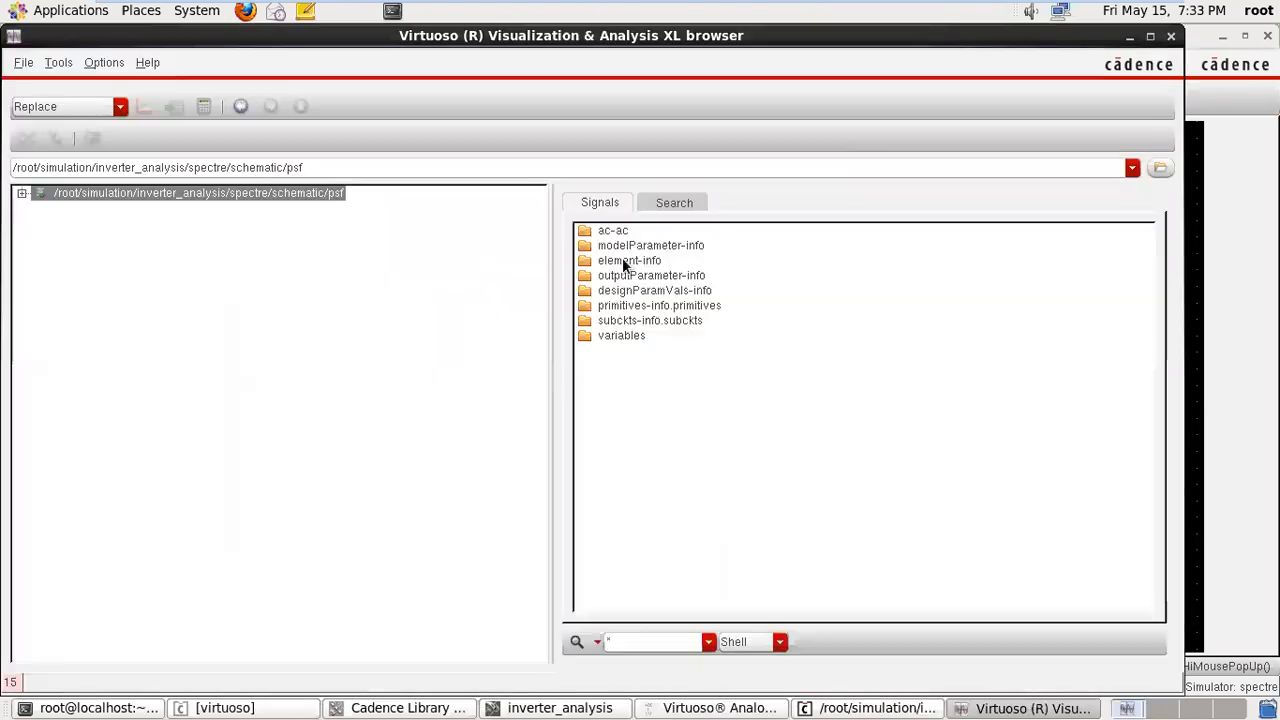
click(1172, 37)
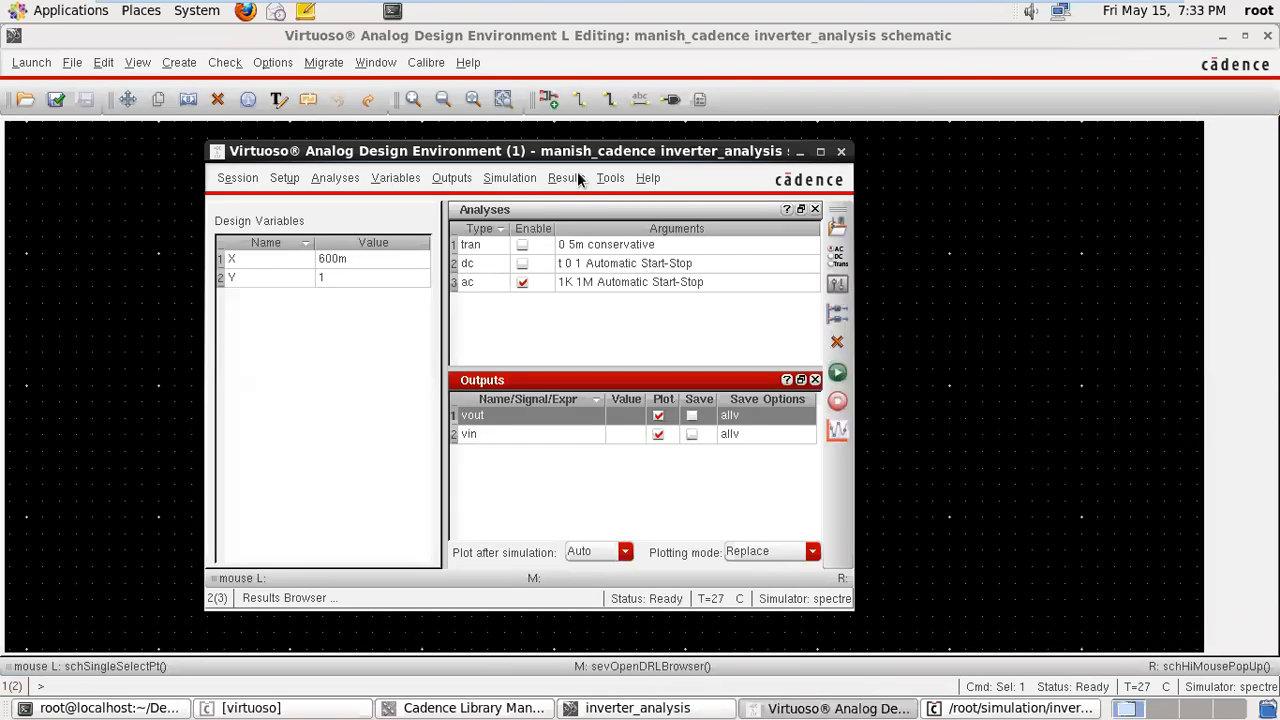
- Try to plot the AC magnitude and phase directly from the vout net on the schematic
click(606, 180)
mouse_move(577, 180)
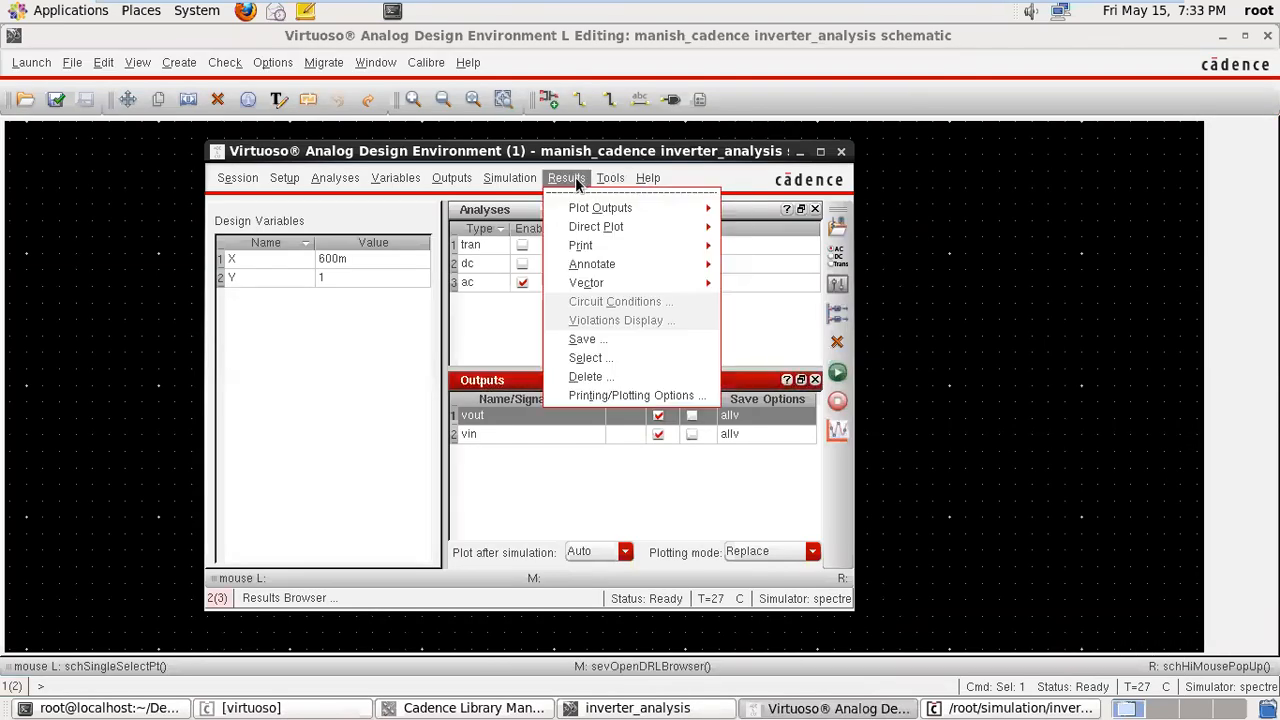
mouse_move(593, 229)
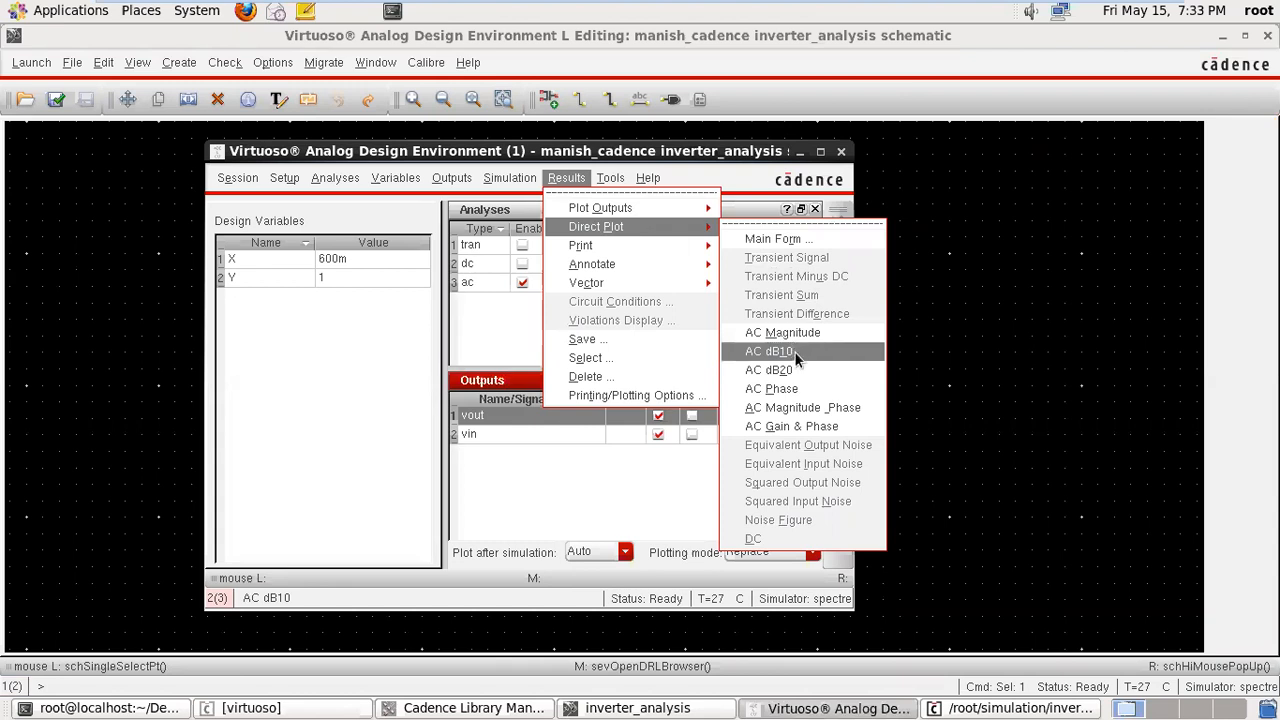
click(796, 408)
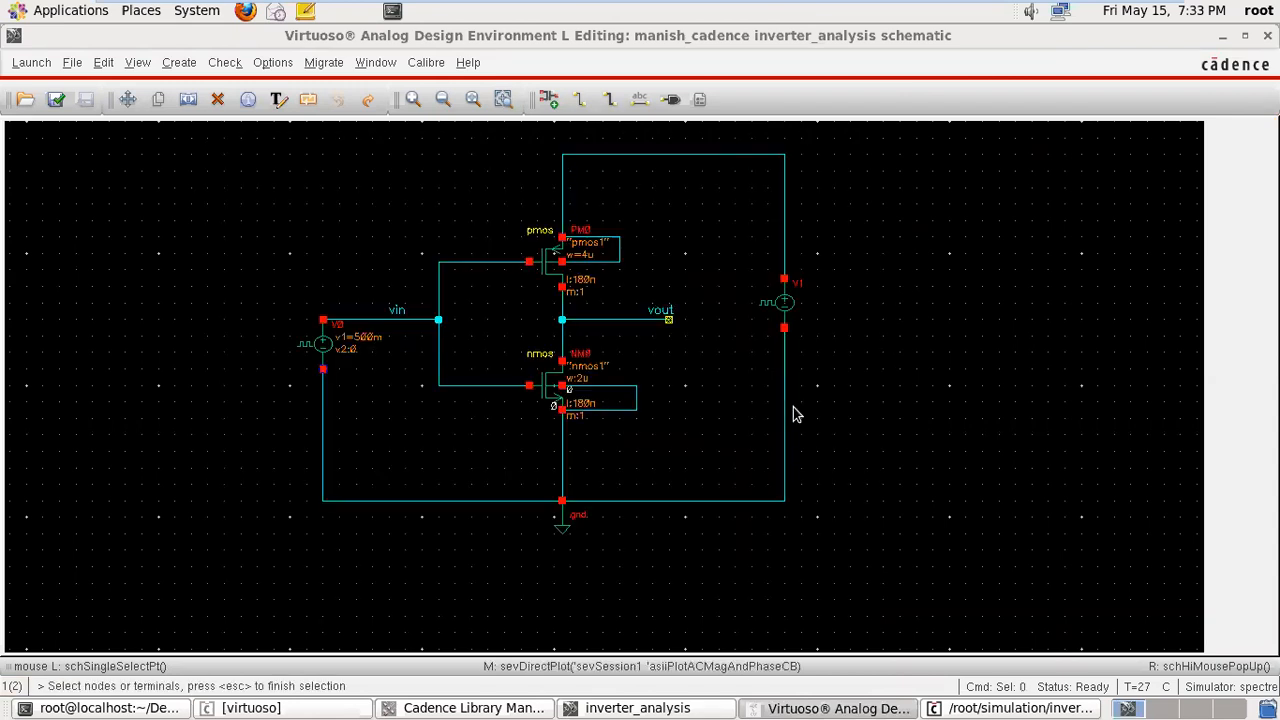
click(622, 320)
click(1057, 708)
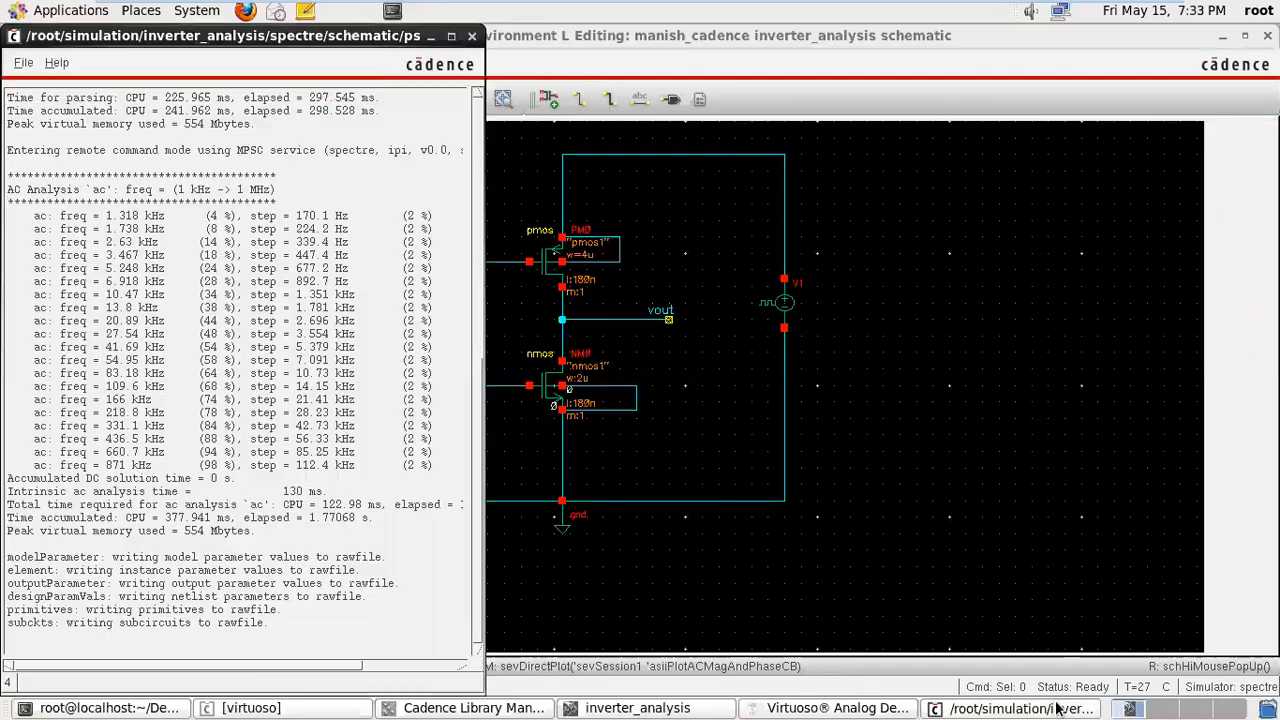
click(873, 708)
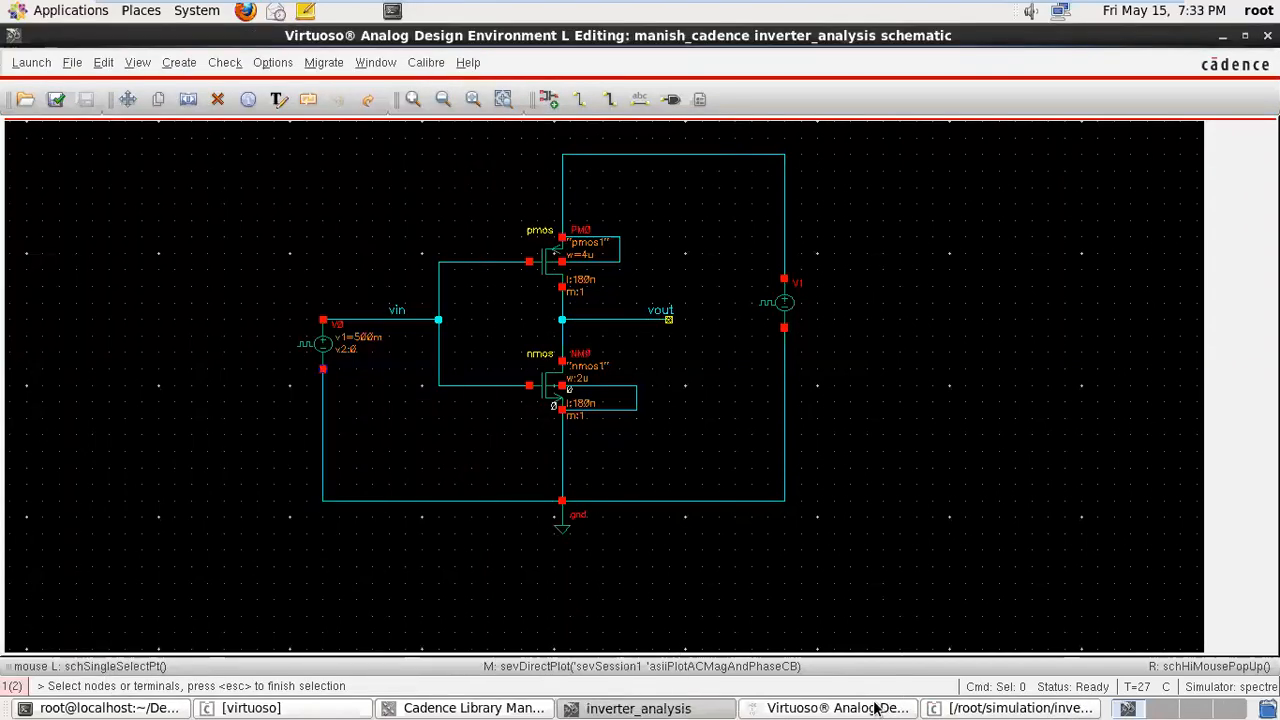
- Remove the vout net from the outputs to be plotted through schematic selection and check the outputs list
click(873, 708)
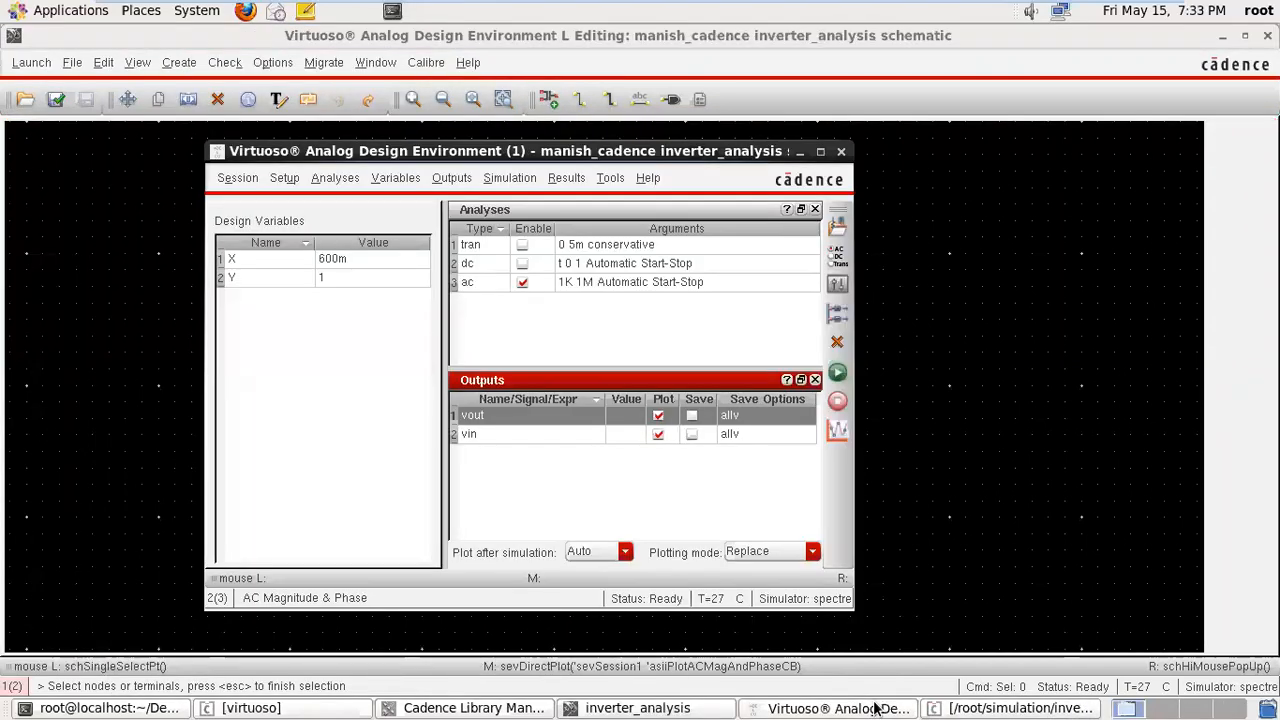
click(454, 179)
mouse_move(490, 265)
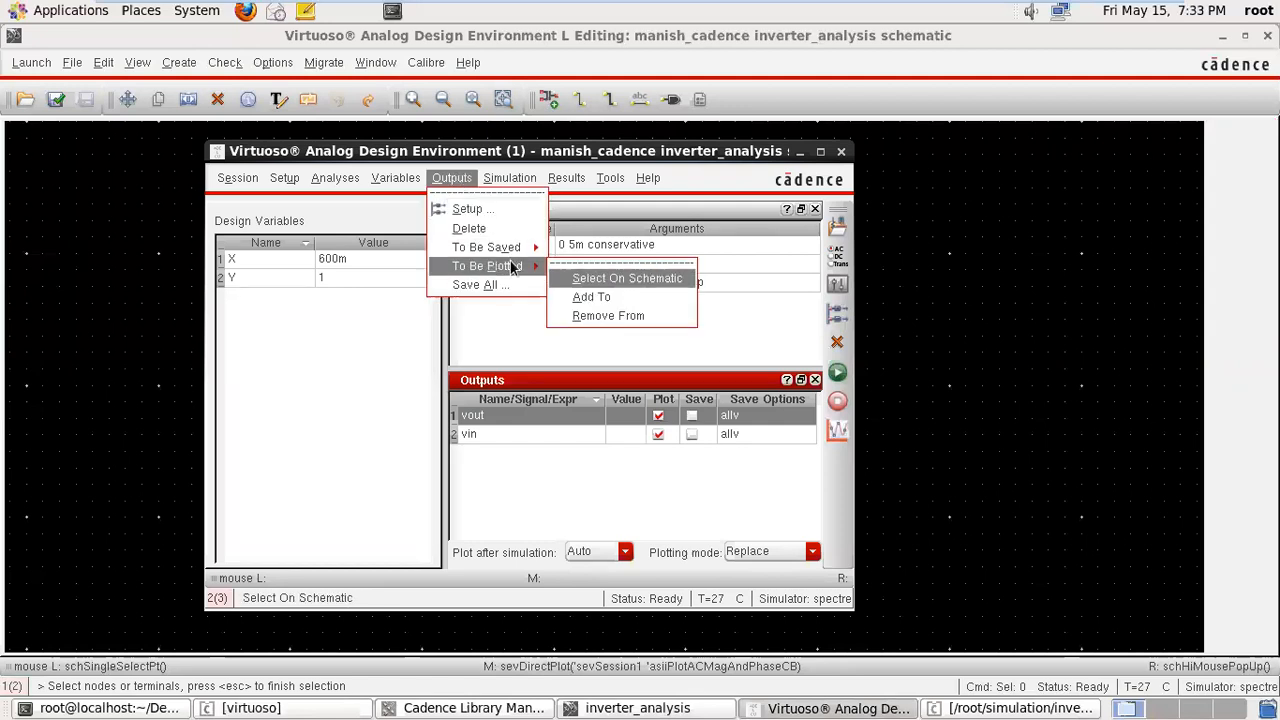
click(590, 281)
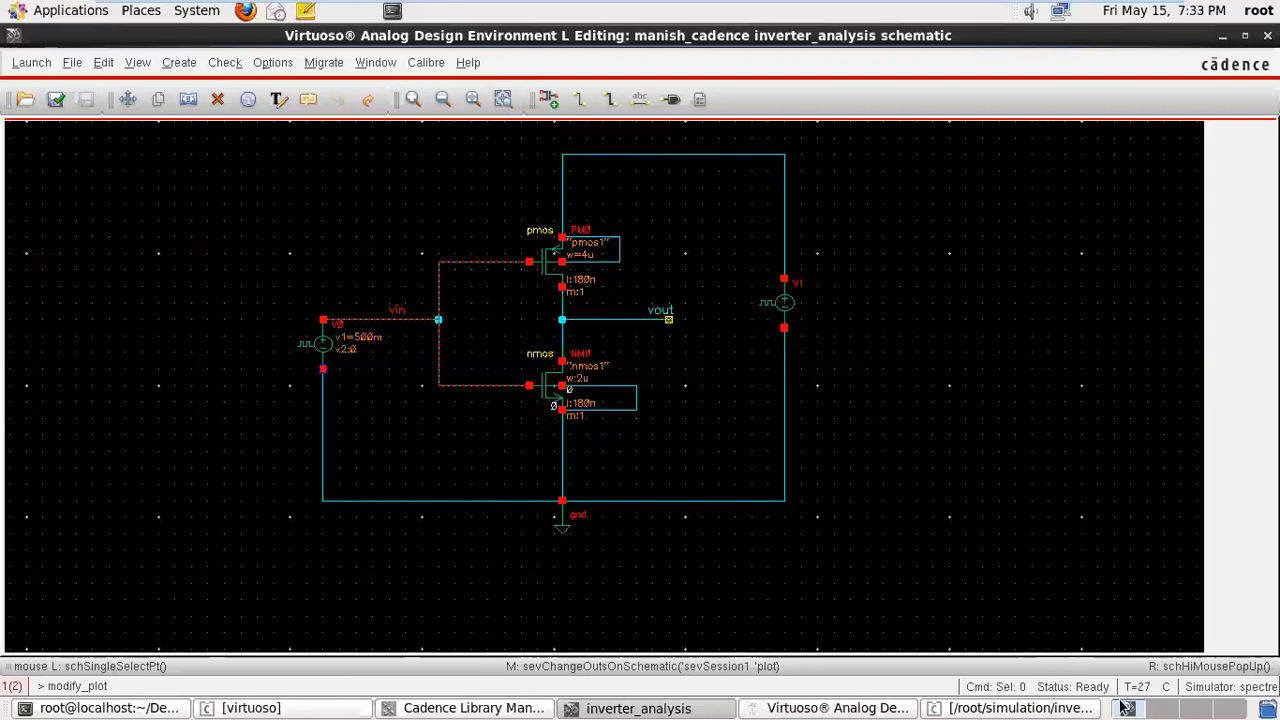
click(1070, 708)
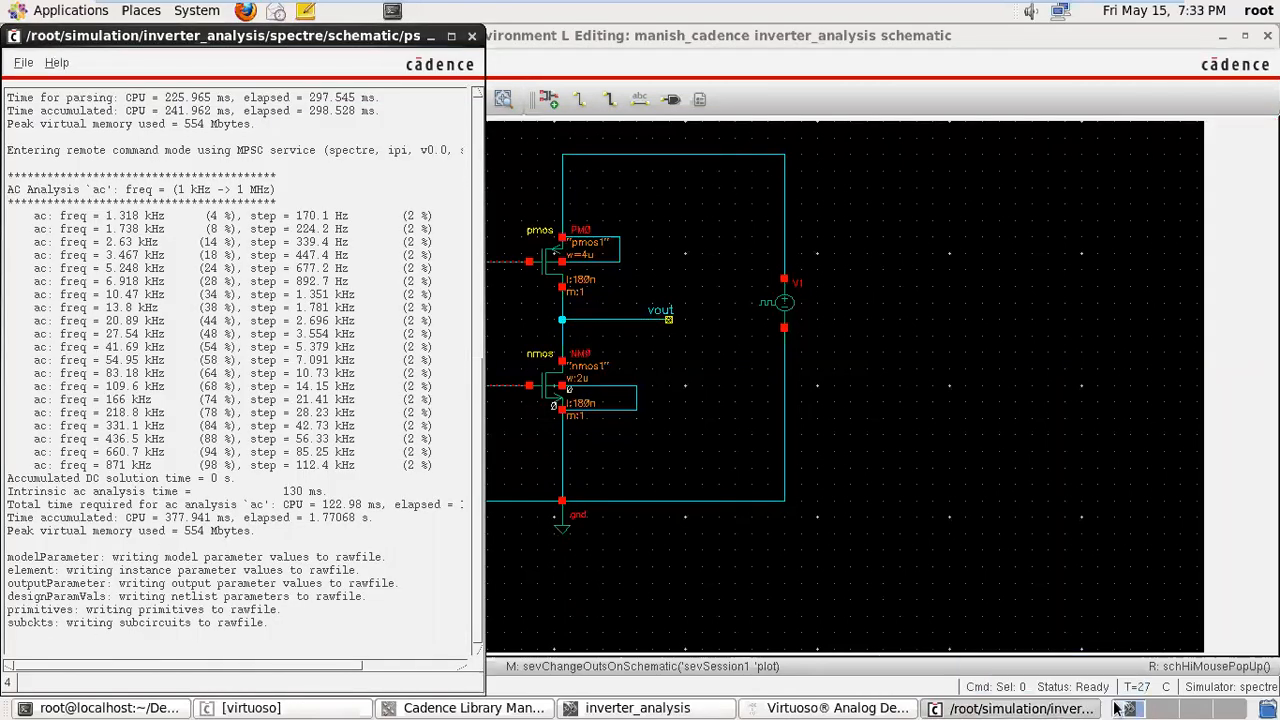
click(1058, 708)
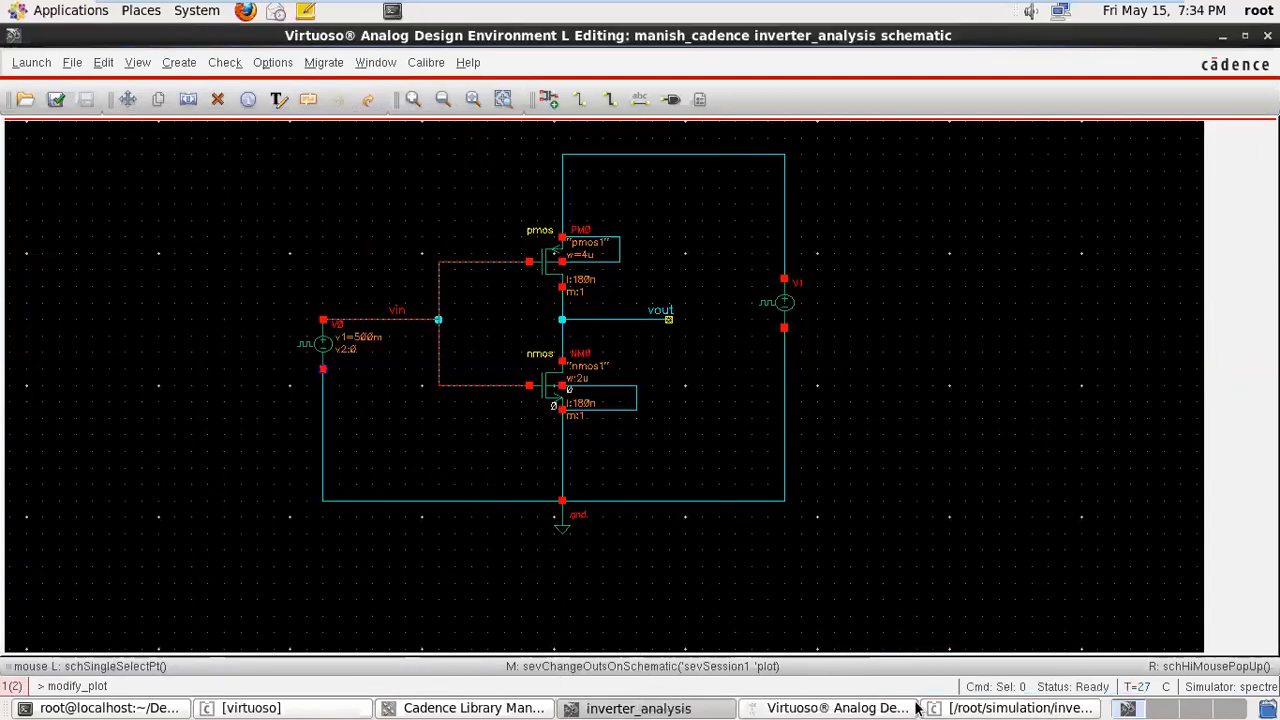
click(884, 708)
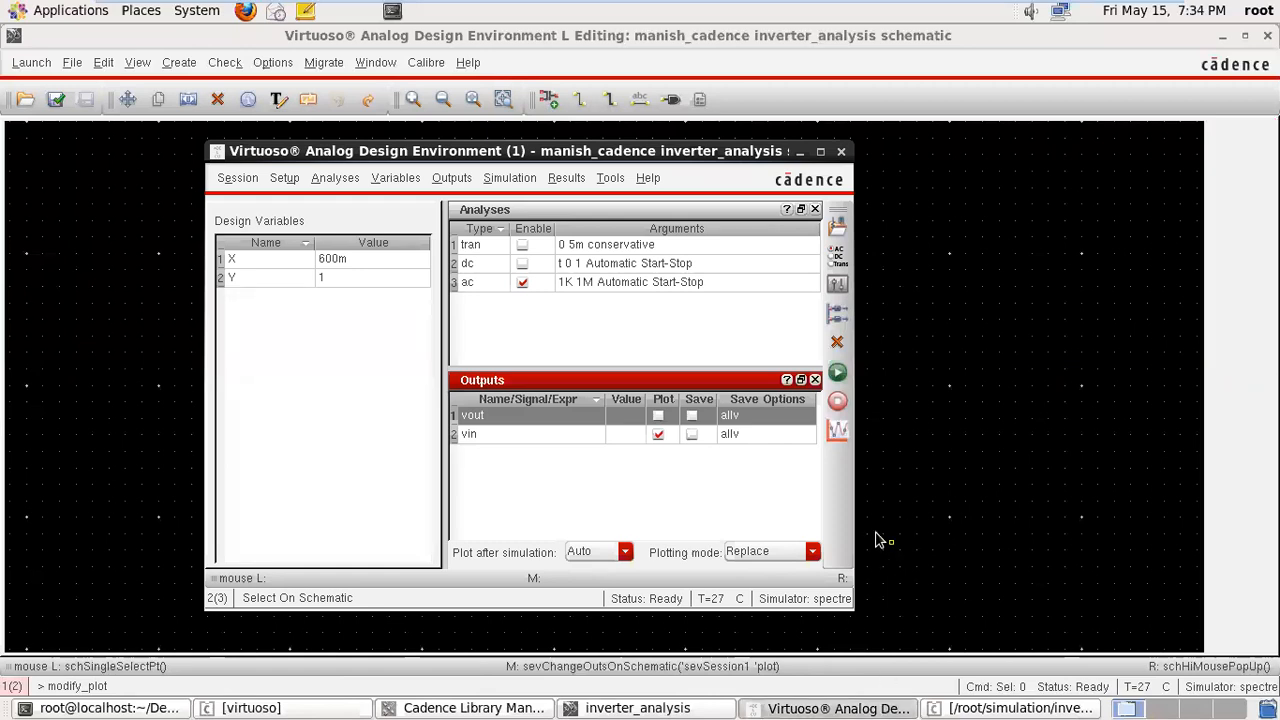
- Enable the tran and dc analyses alongside ac, run the simulation and maximize the resulting waveform window
click(522, 245)
click(522, 264)
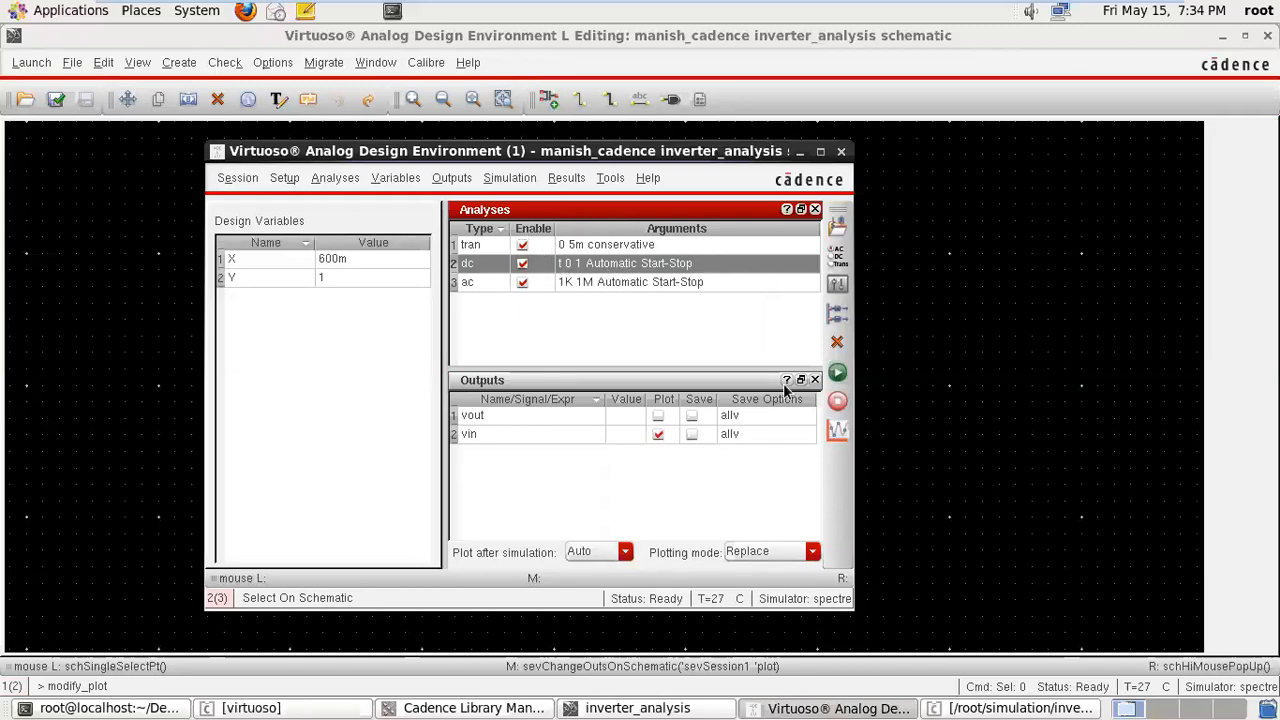
click(838, 373)
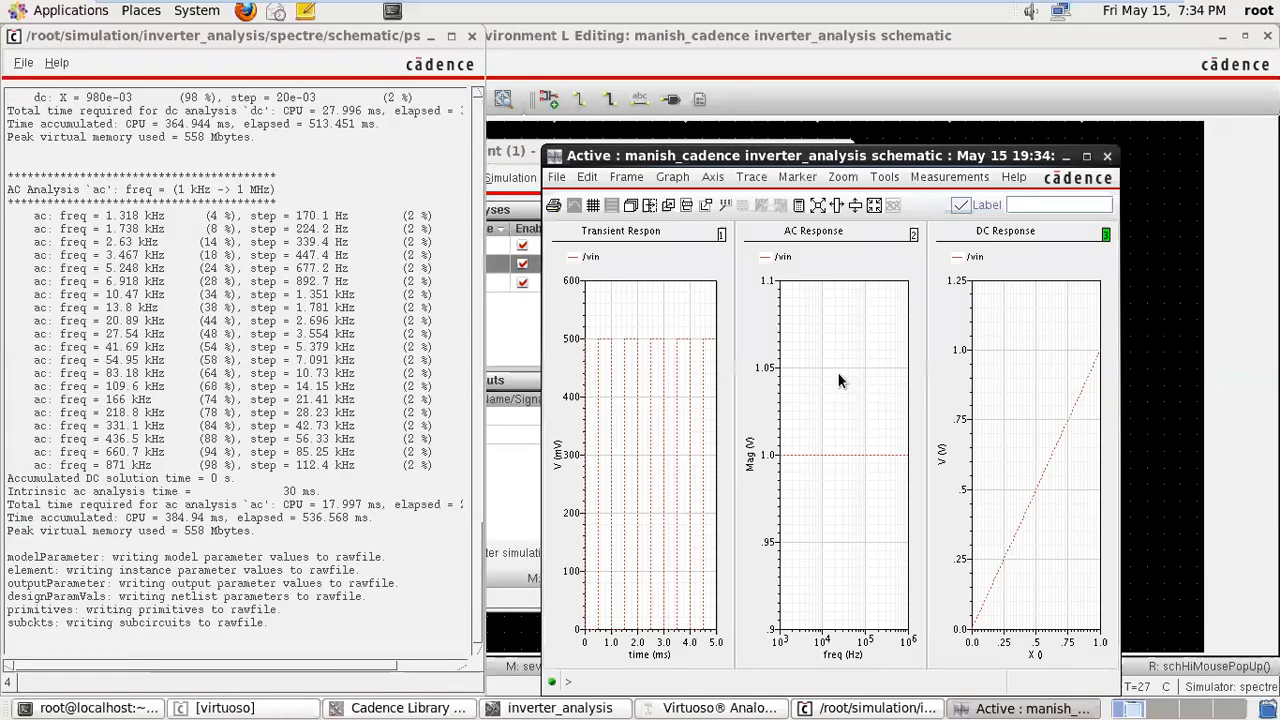
click(1086, 155)
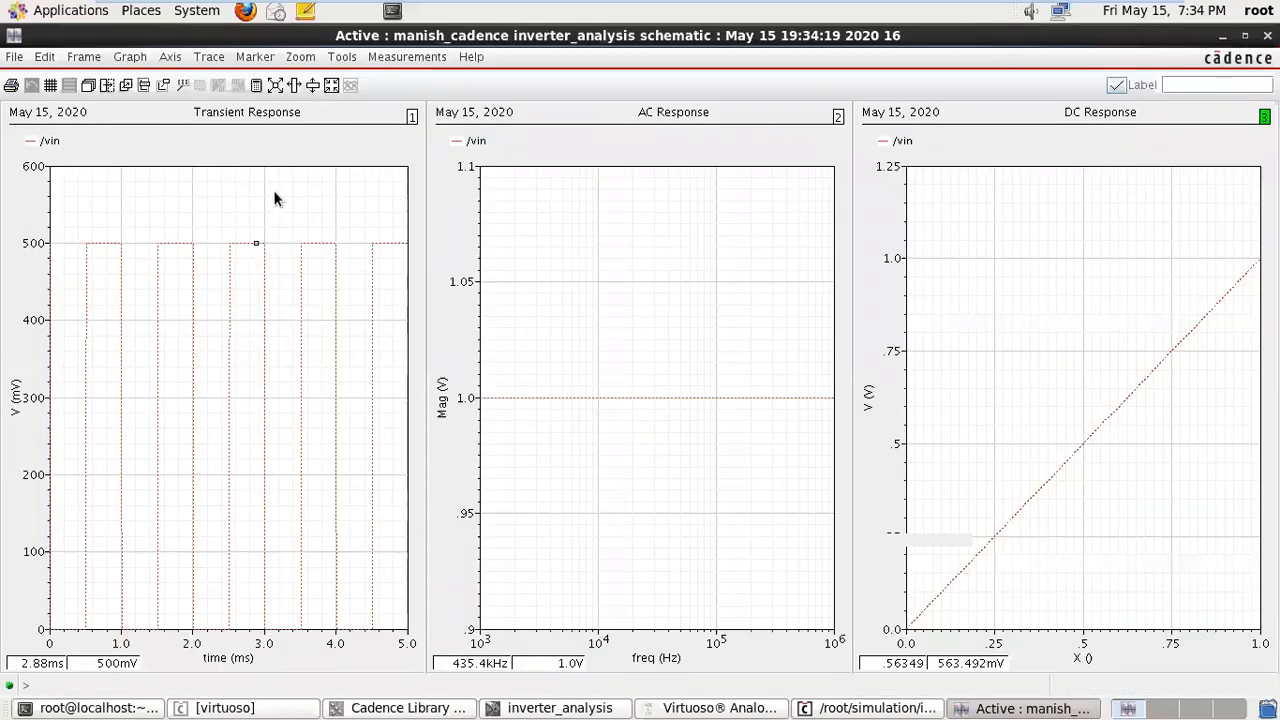
- Try to switch the Transient Response graph to strips, check its graph attributes and close them without changes
click(42, 142)
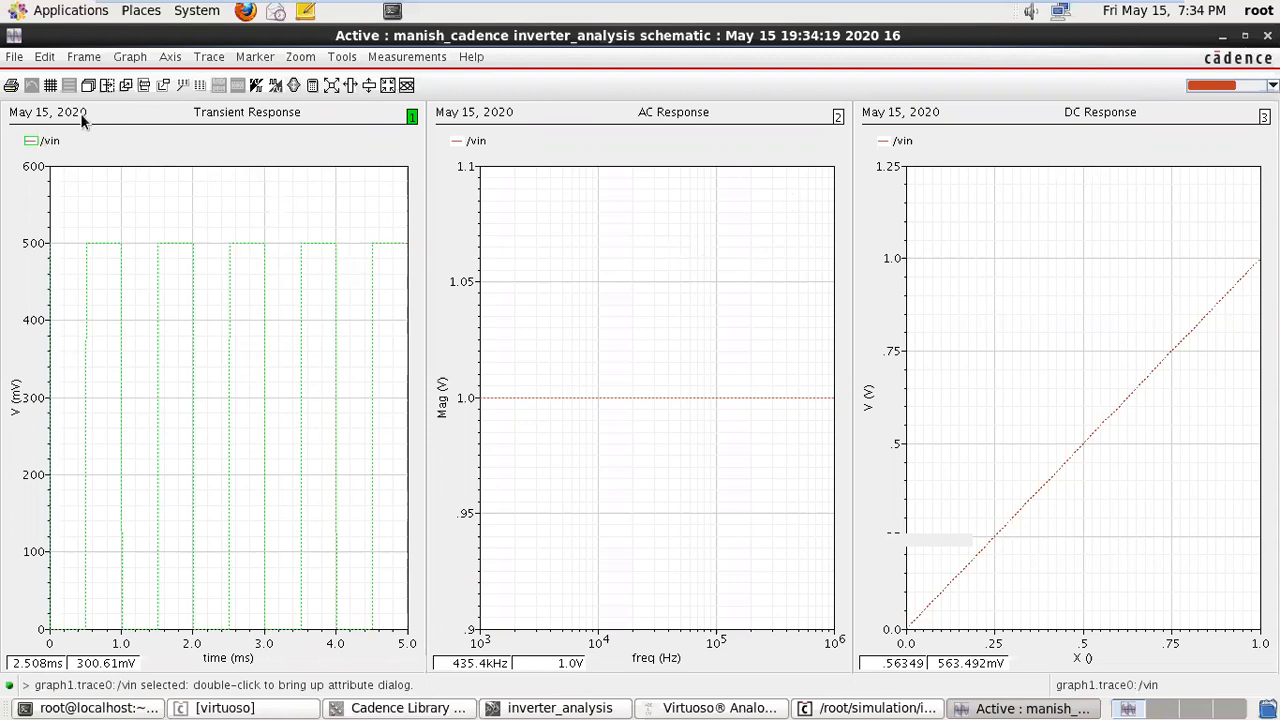
click(172, 58)
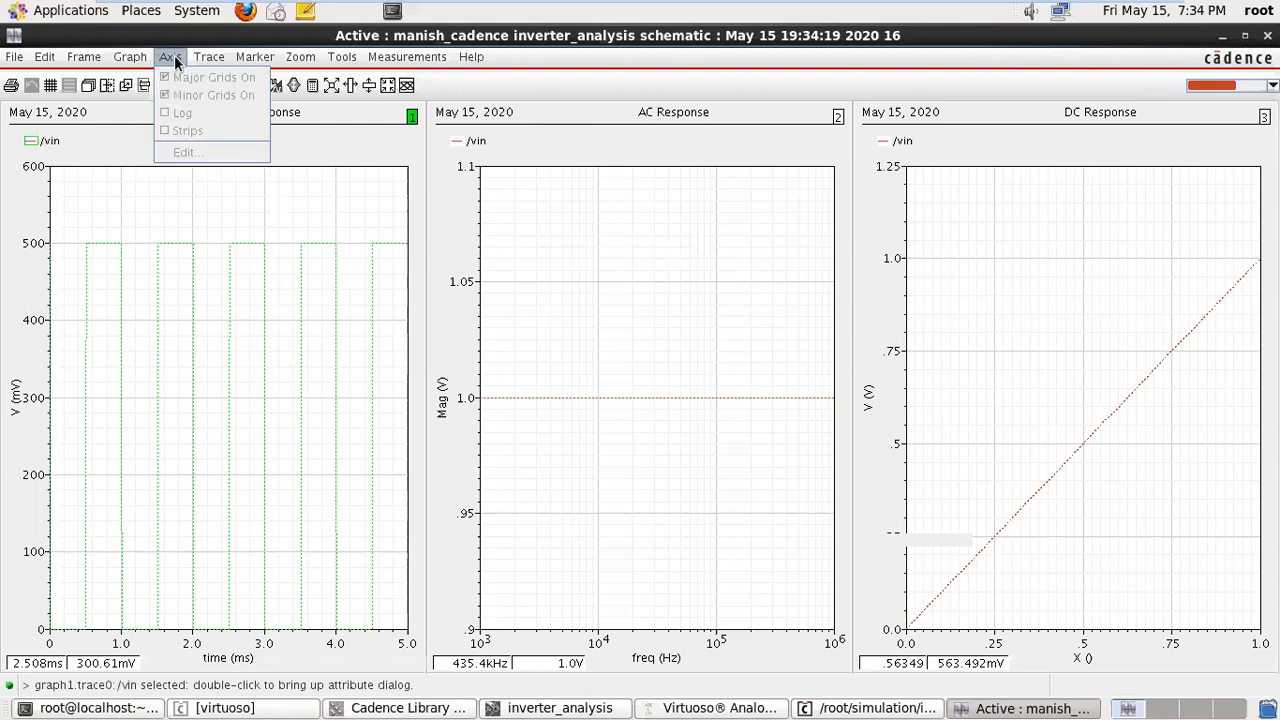
click(180, 123)
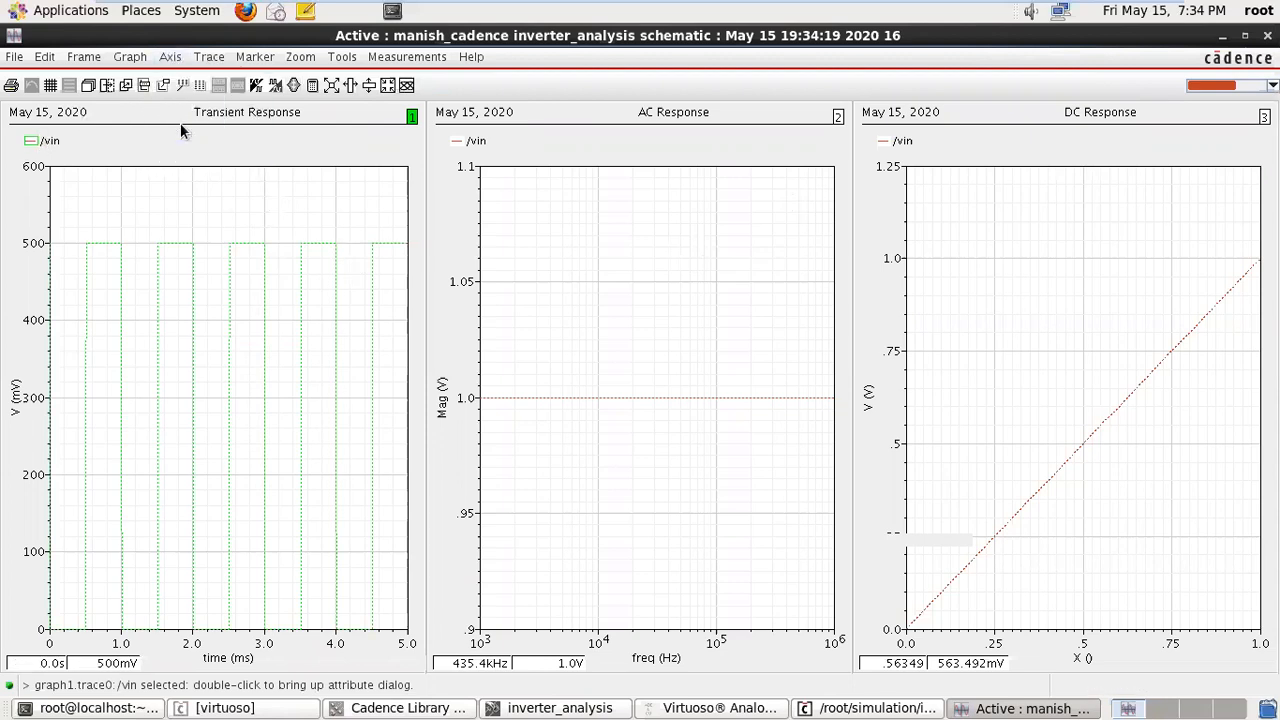
click(172, 60)
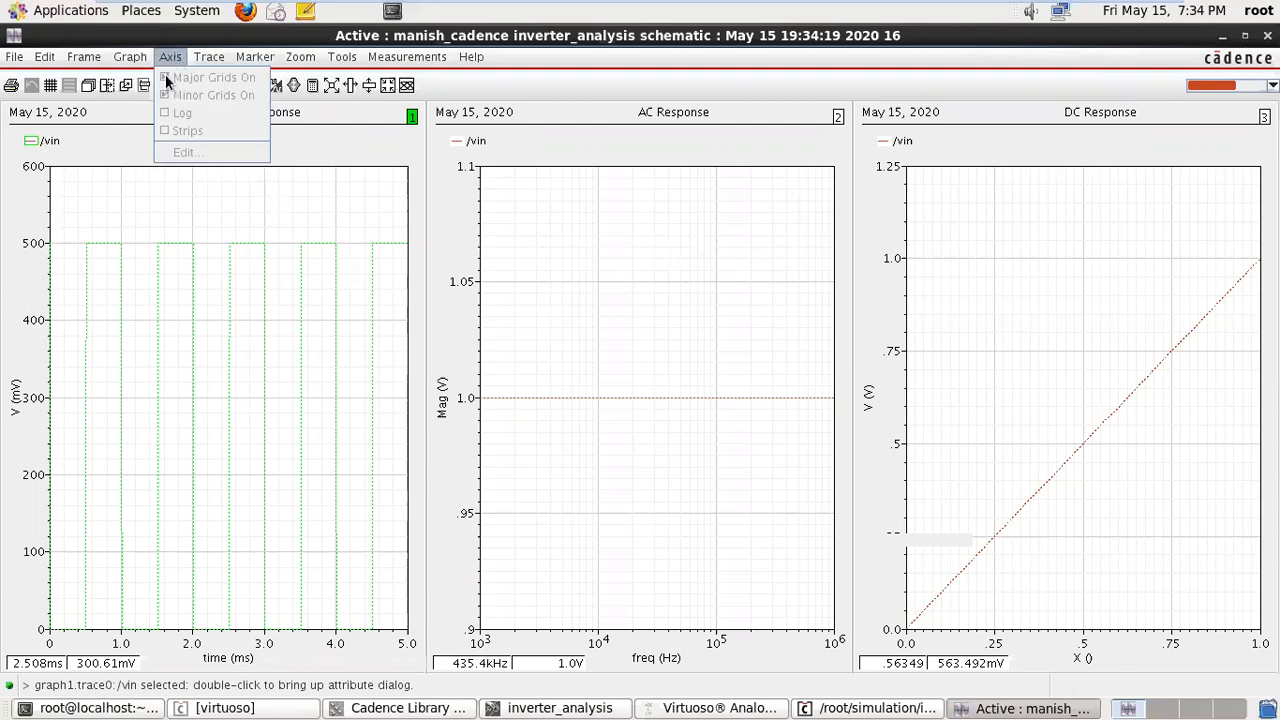
click(412, 115)
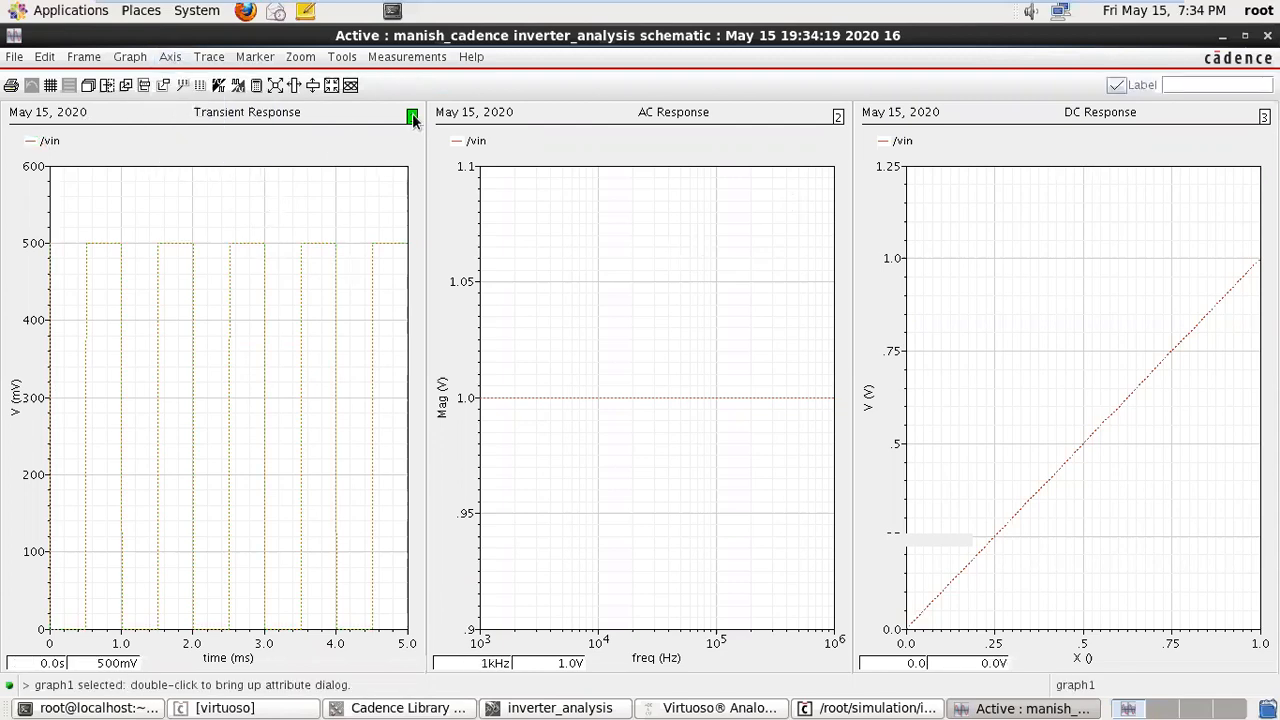
click(170, 58)
click(161, 126)
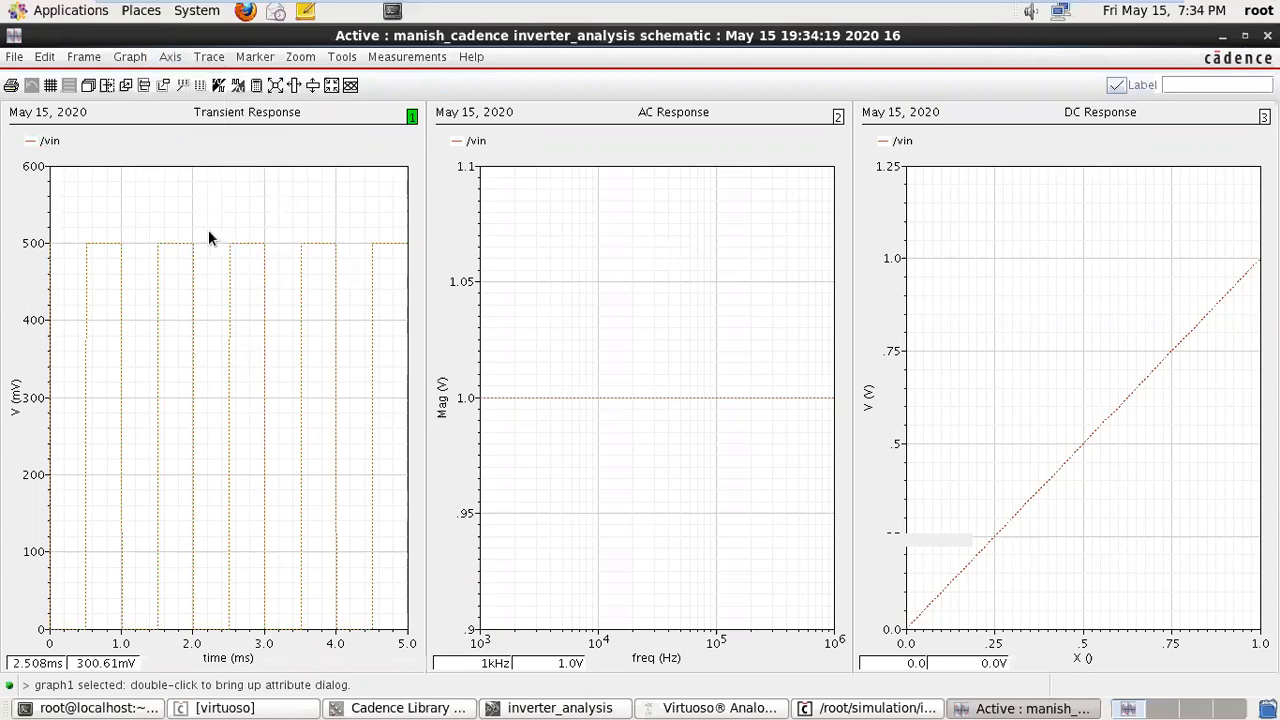
double_click(176, 250)
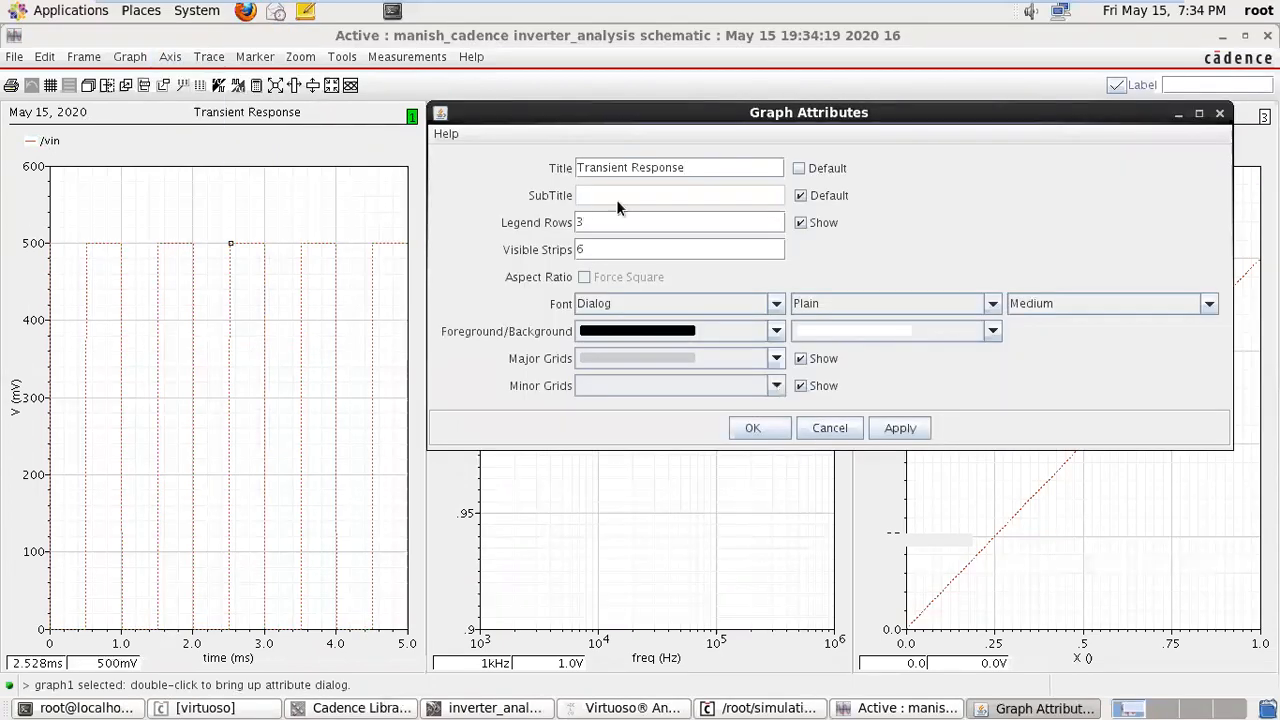
click(1222, 116)
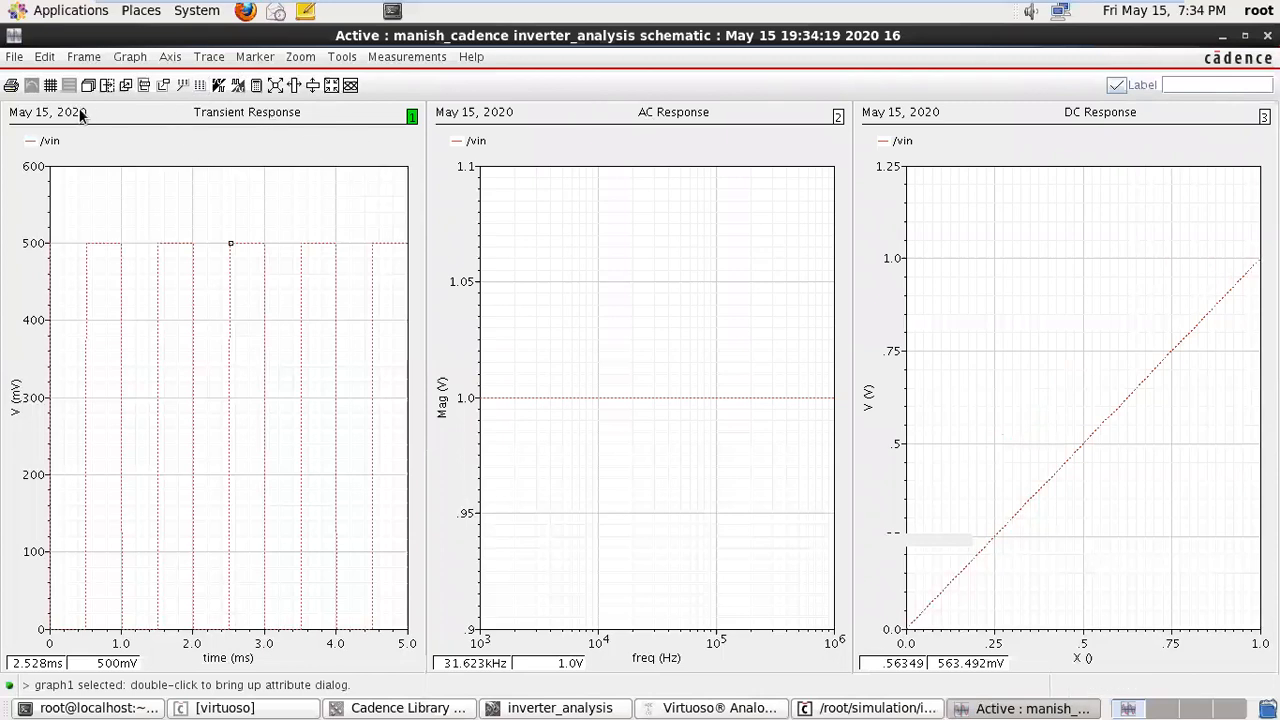
- Try to switch the AC Response graph to strips and look through the trace options
click(648, 111)
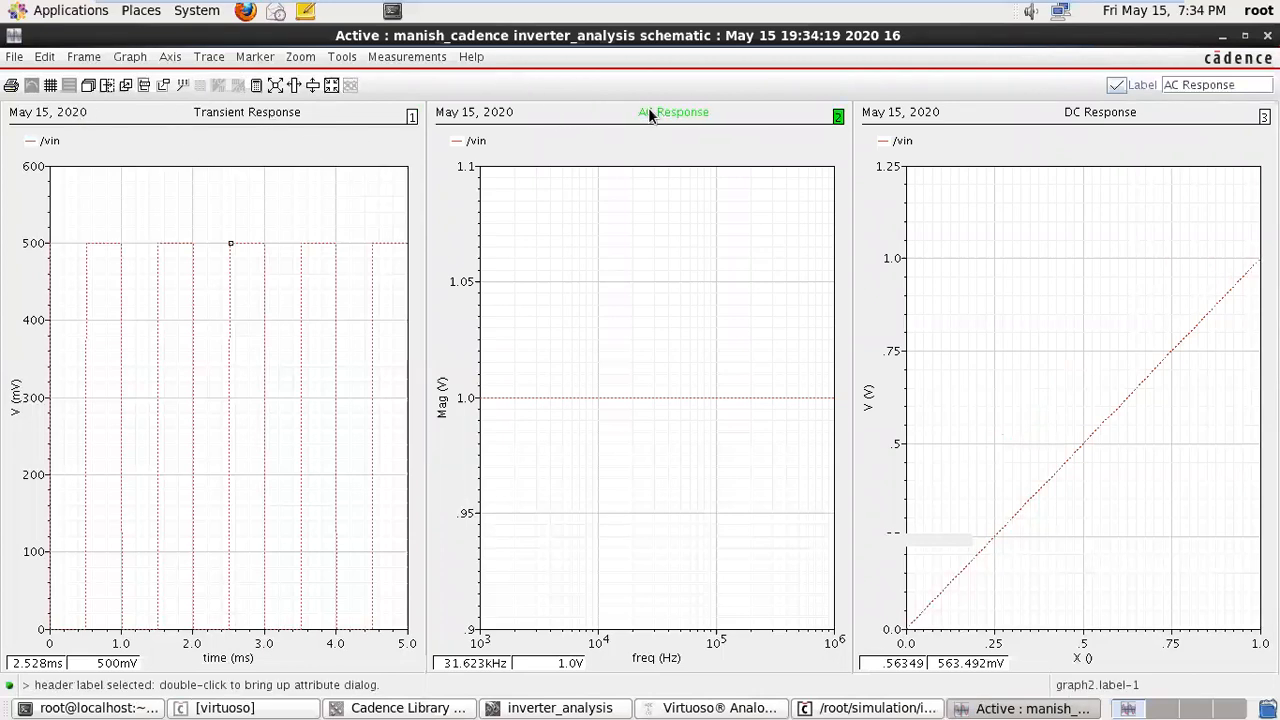
click(170, 57)
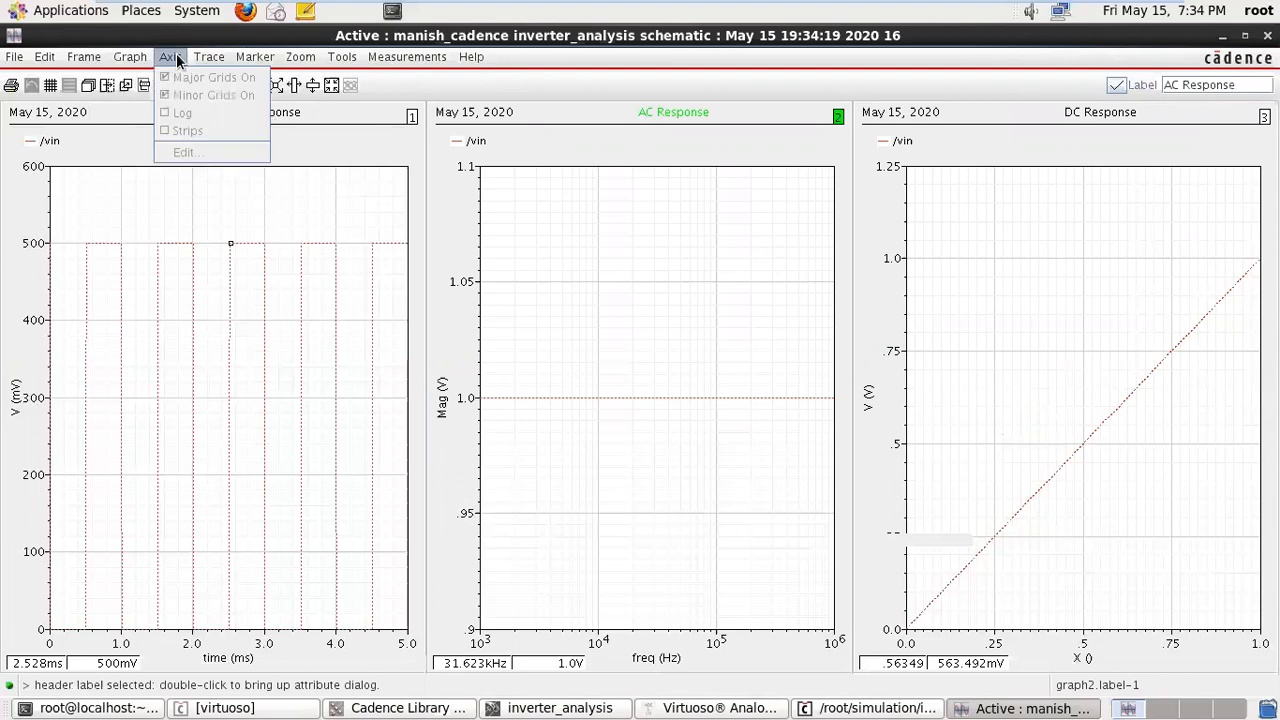
click(165, 127)
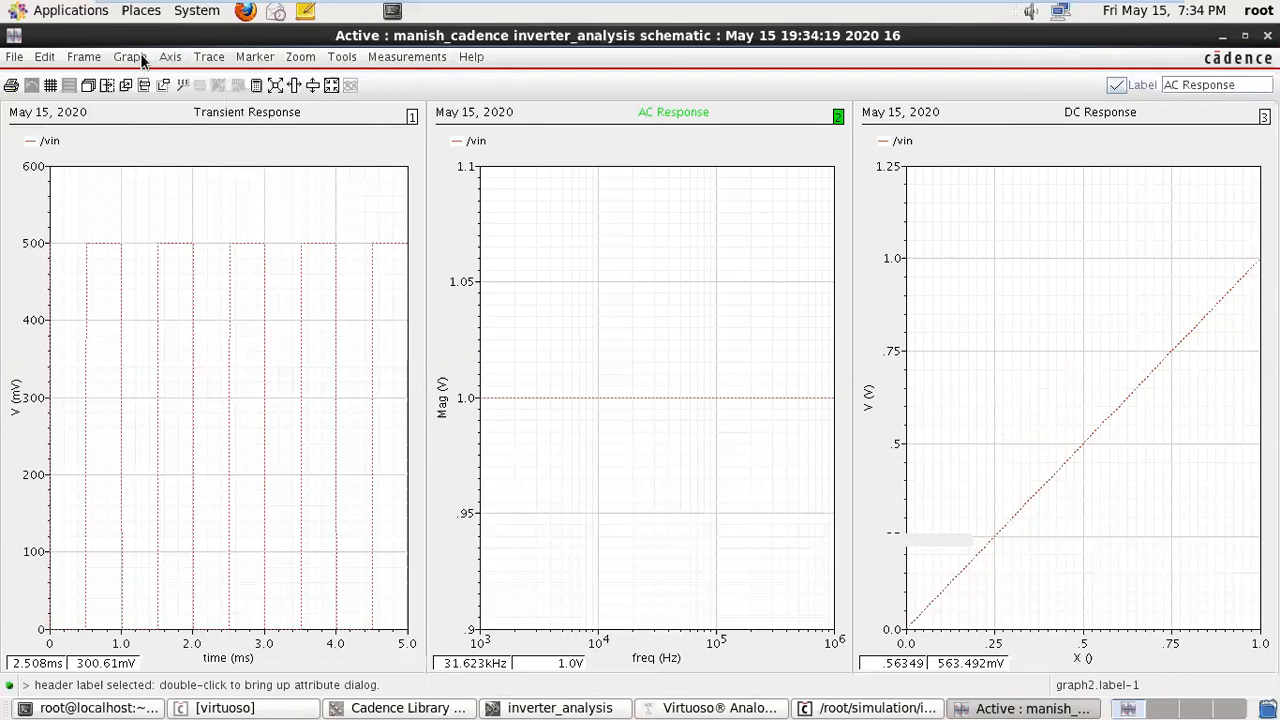
click(211, 60)
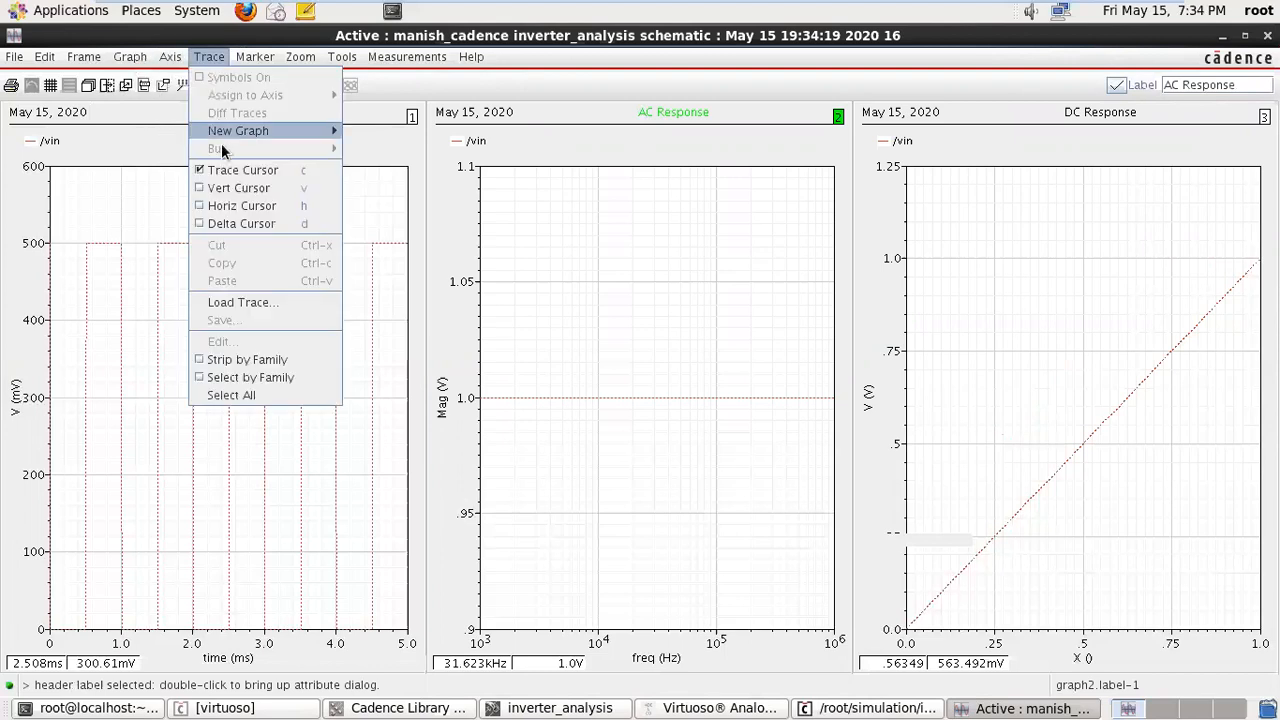
click(144, 119)
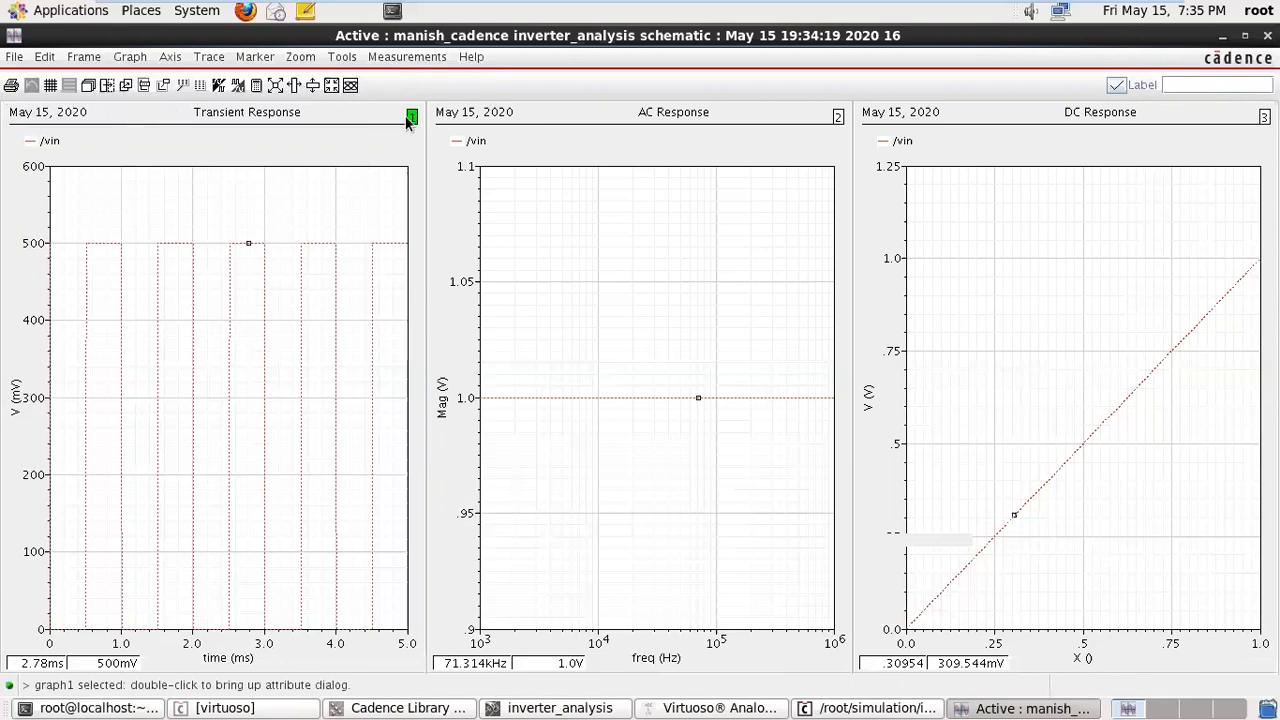
- Check the axis options of the Transient Response graph and view the graph attributes of the AC Response graph
click(169, 56)
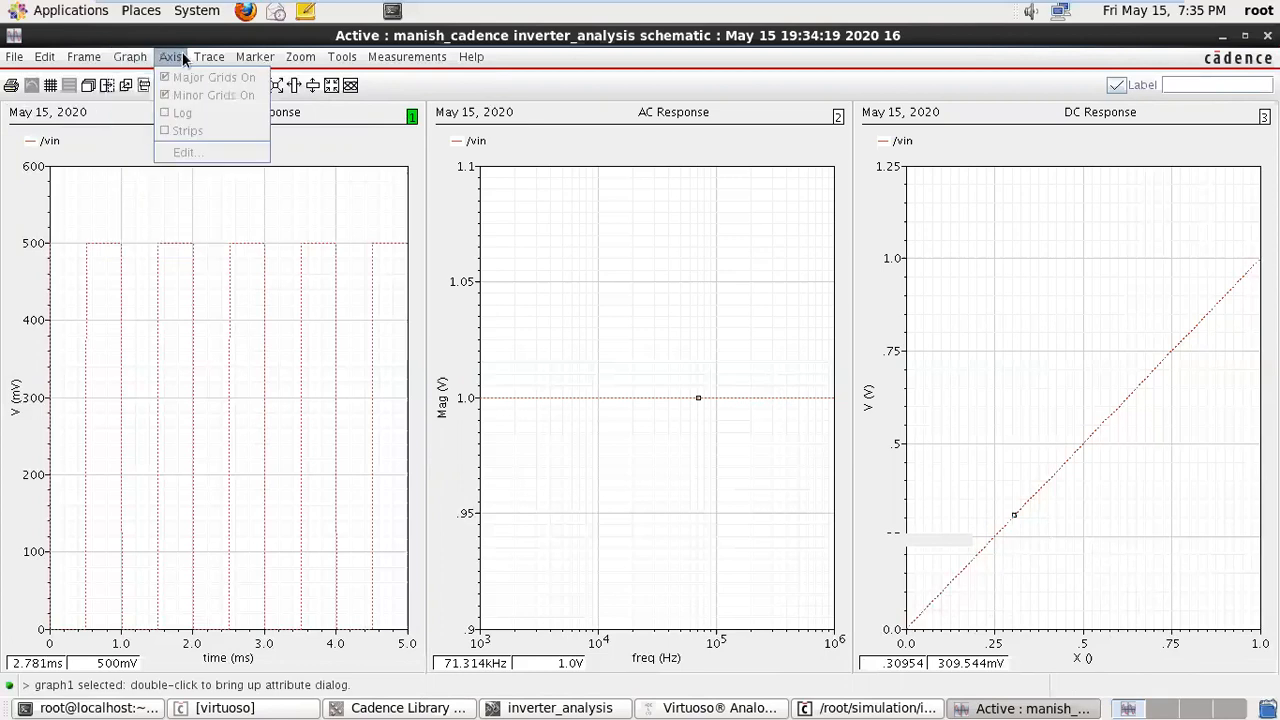
mouse_move(174, 60)
key(Escape)
double_click(519, 227)
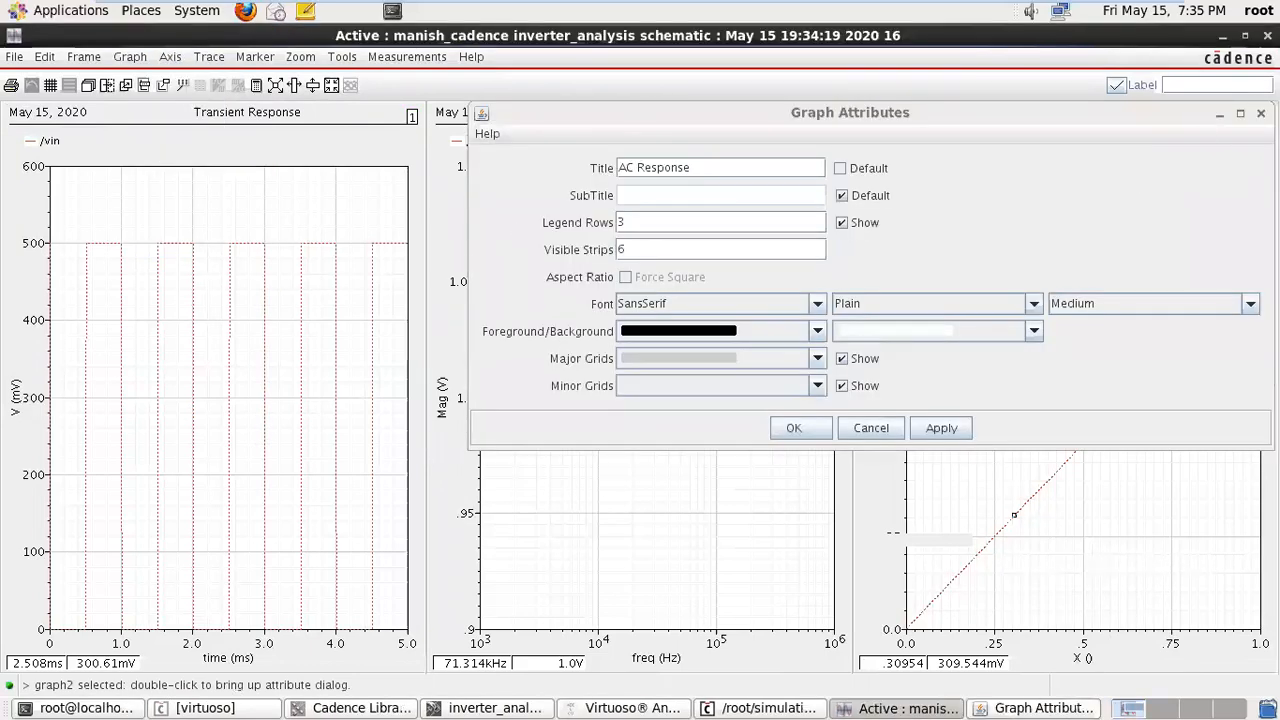
click(1260, 113)
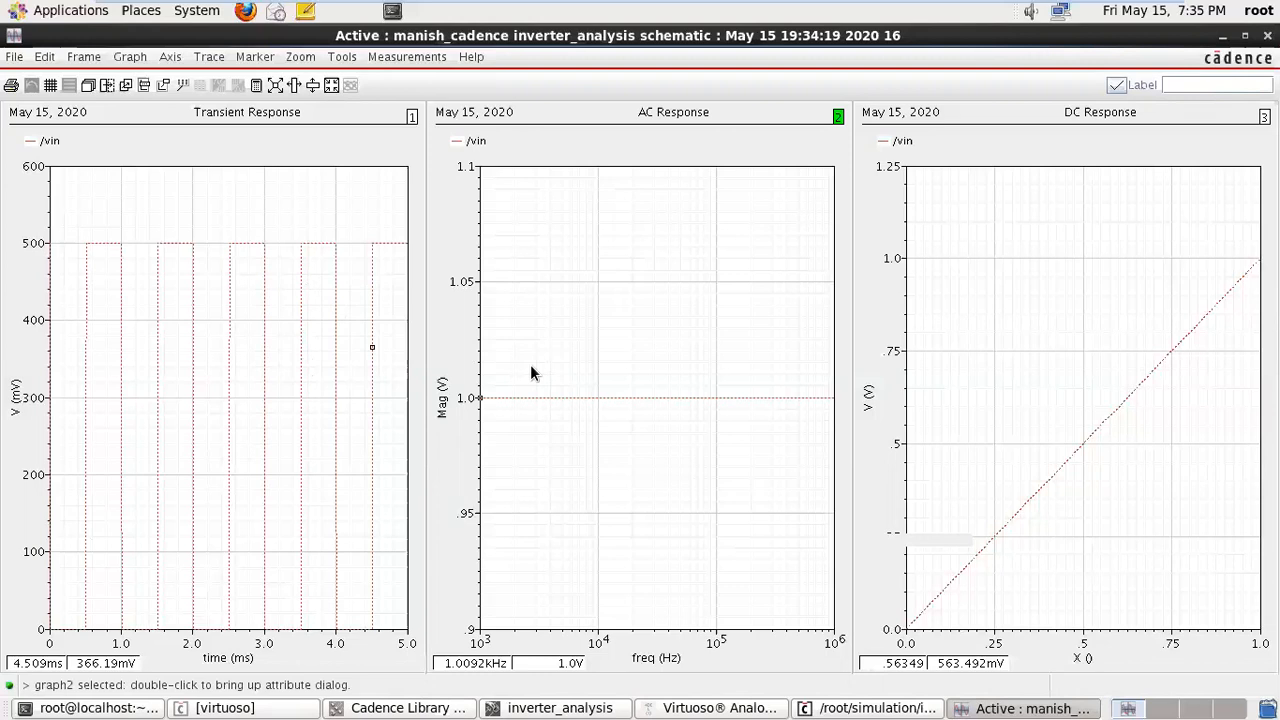
- Examine the vin curve in the DC Response graph and close the waveform window
click(1040, 443)
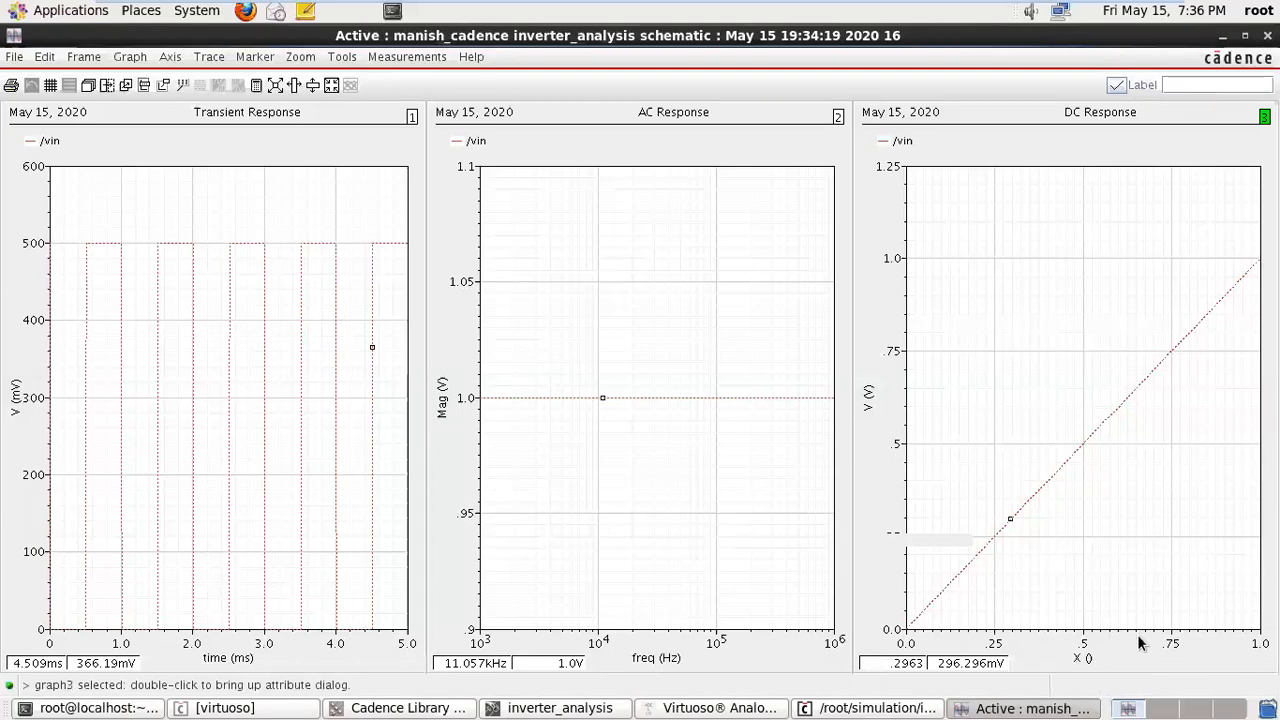
click(1157, 362)
click(1267, 35)
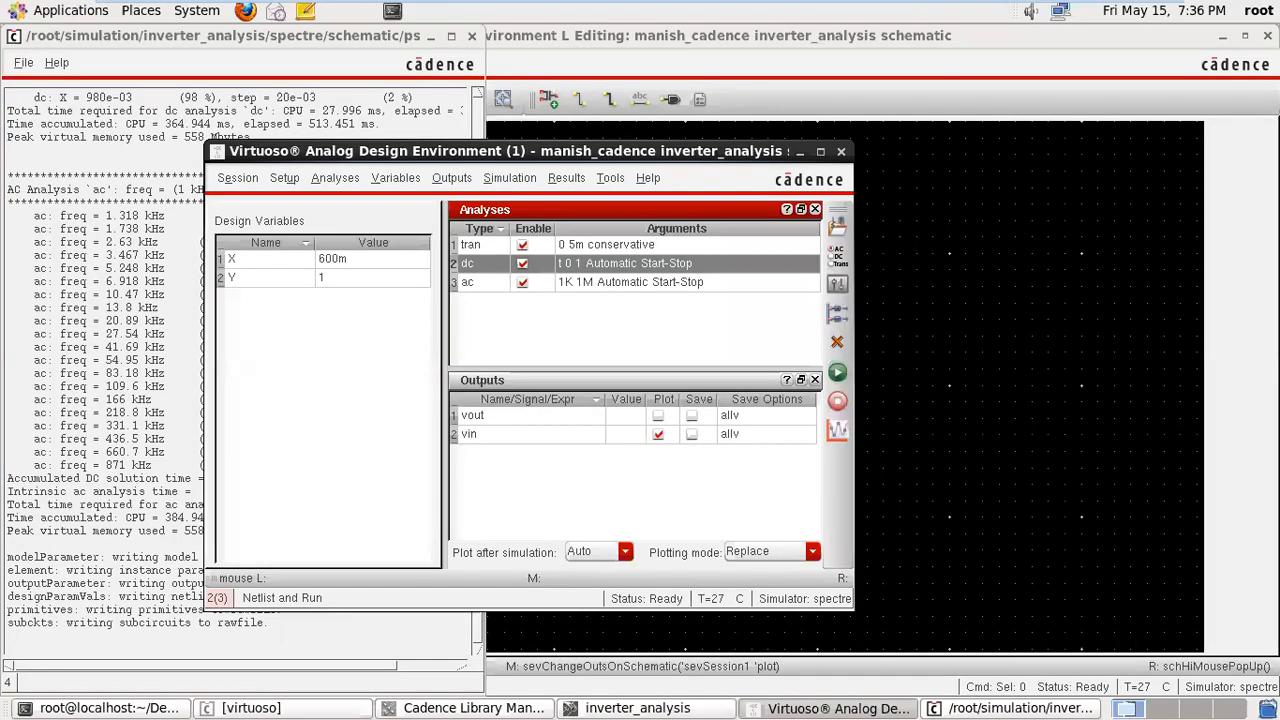
- Open the Results Browser from the Analog Design Environment and list the signals of the dc-dc results
drag(748, 149, 770, 106)
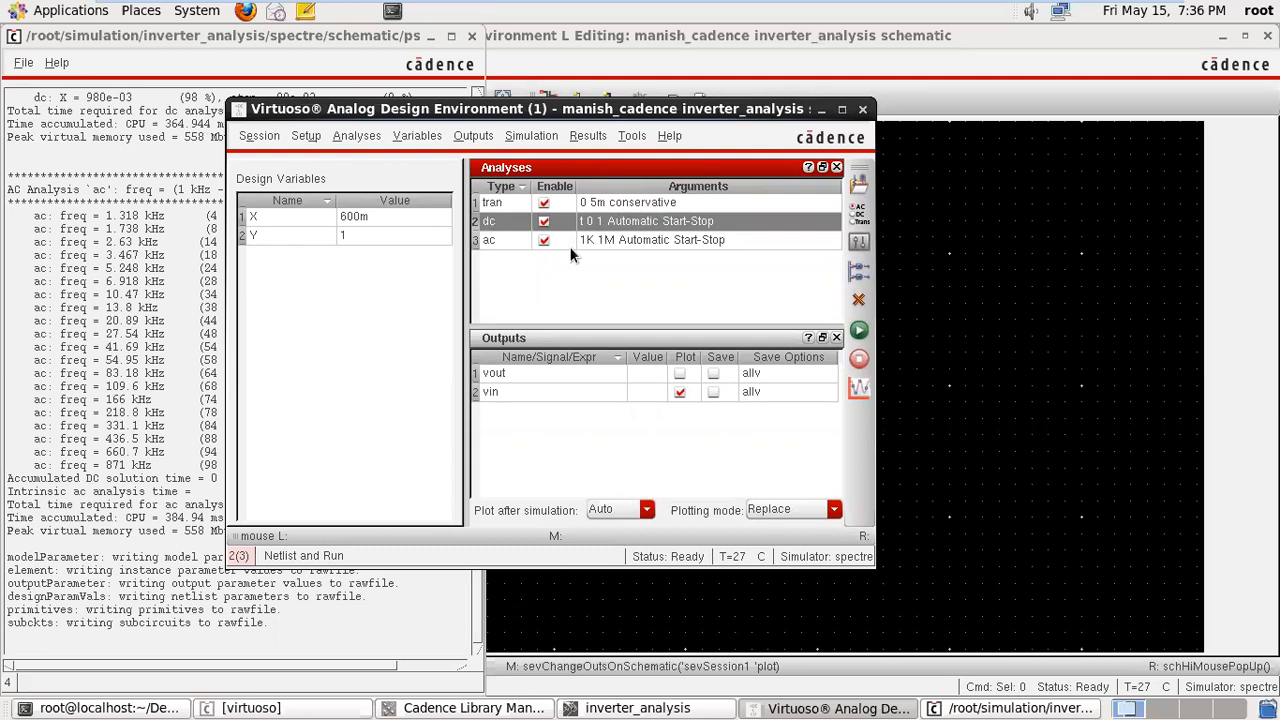
click(630, 138)
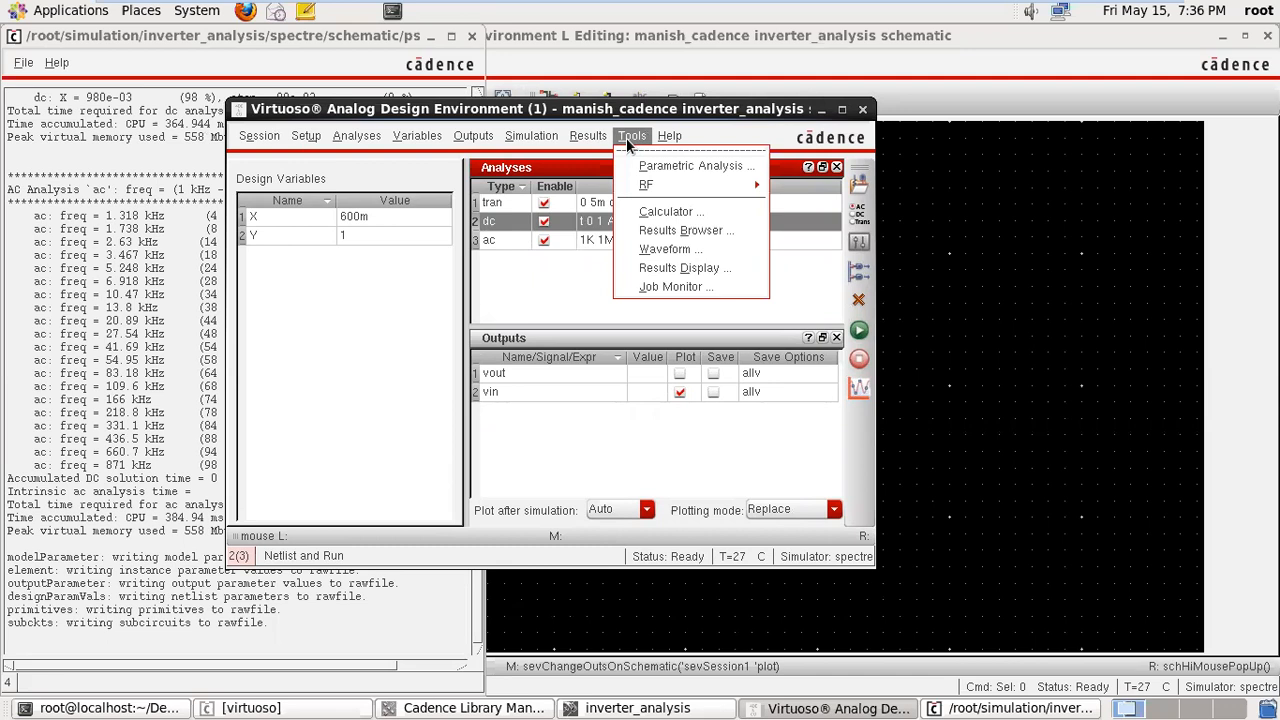
click(644, 231)
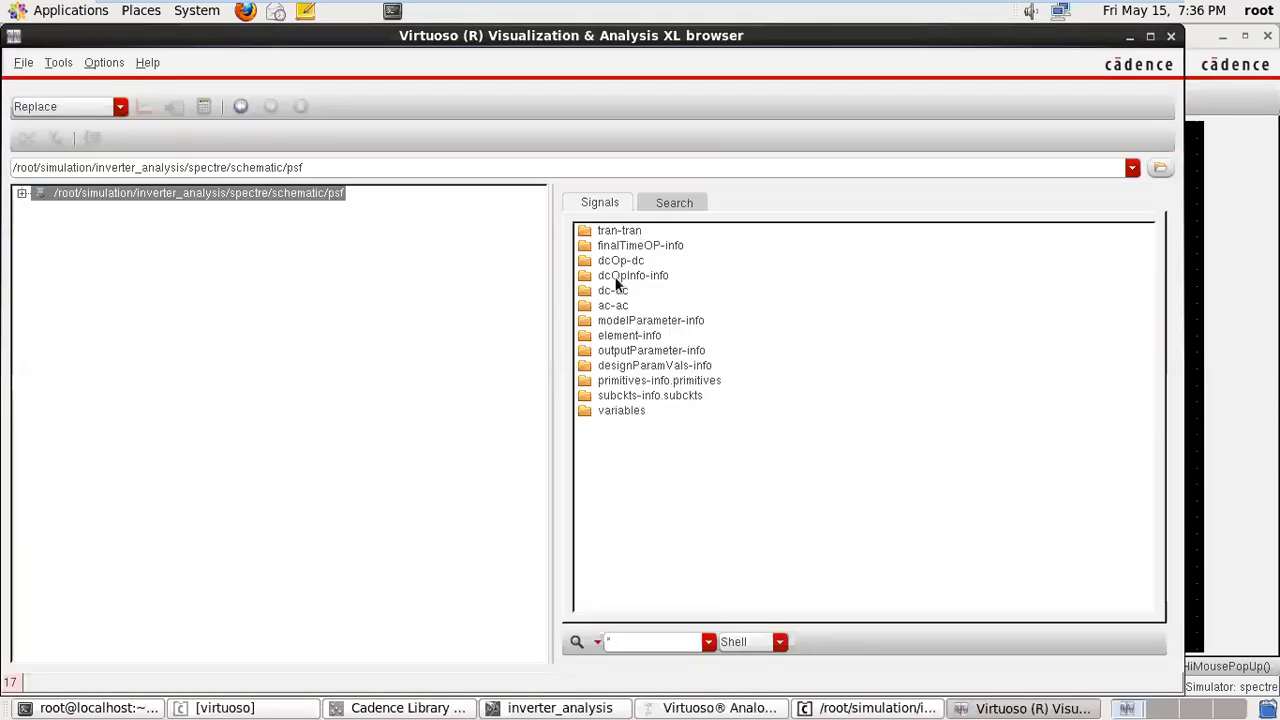
double_click(612, 290)
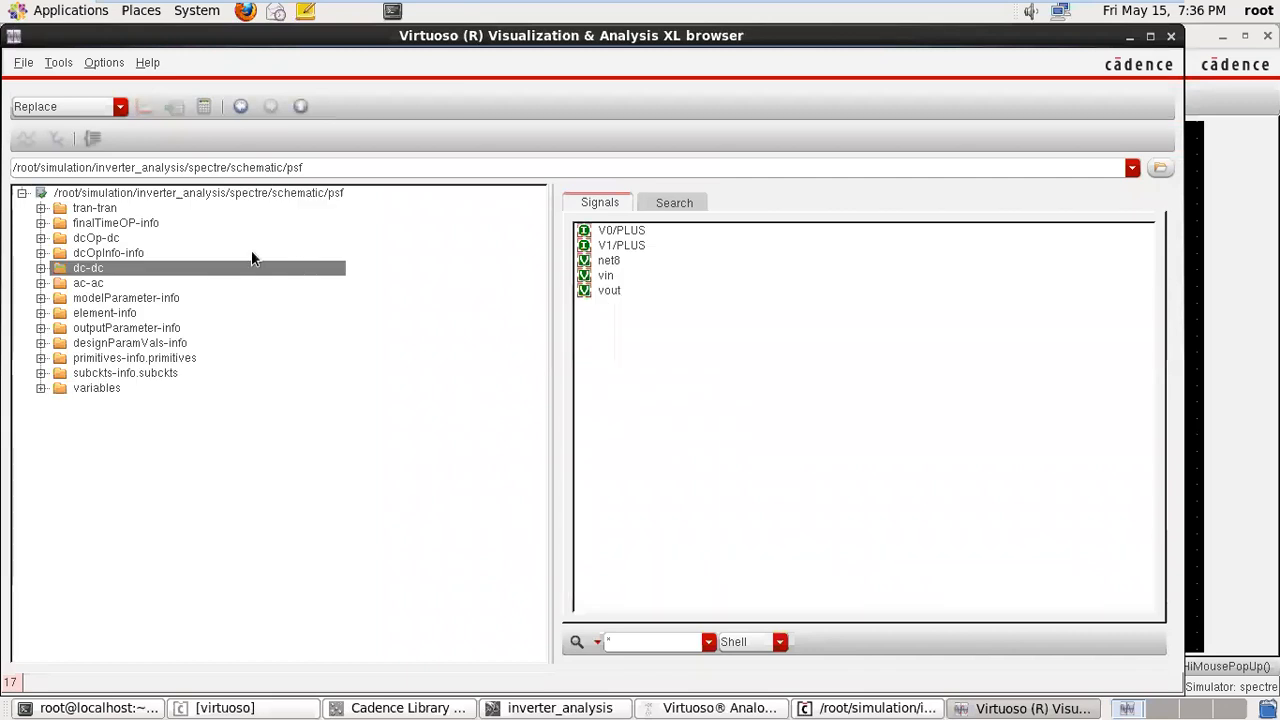
- View the dcOp-dc results and the dcOpInfo-info operating-point parameters of NM0, and close the Results Browser
click(106, 239)
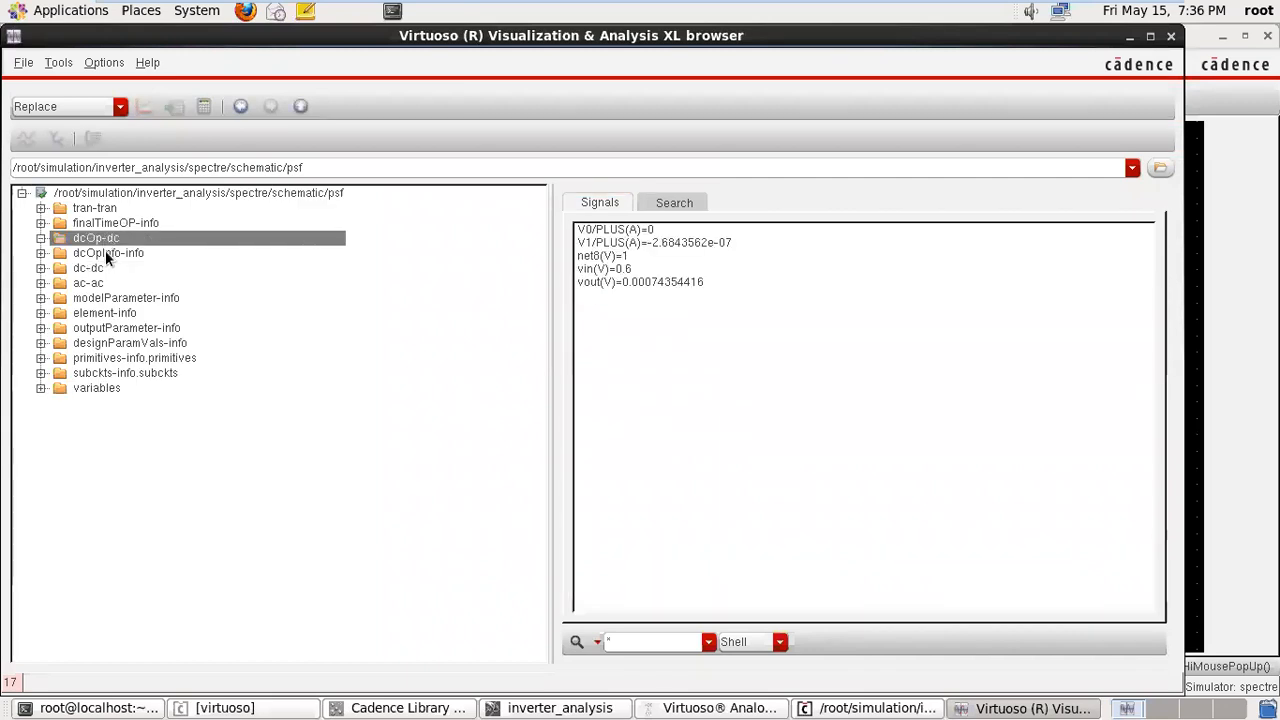
click(105, 254)
double_click(608, 231)
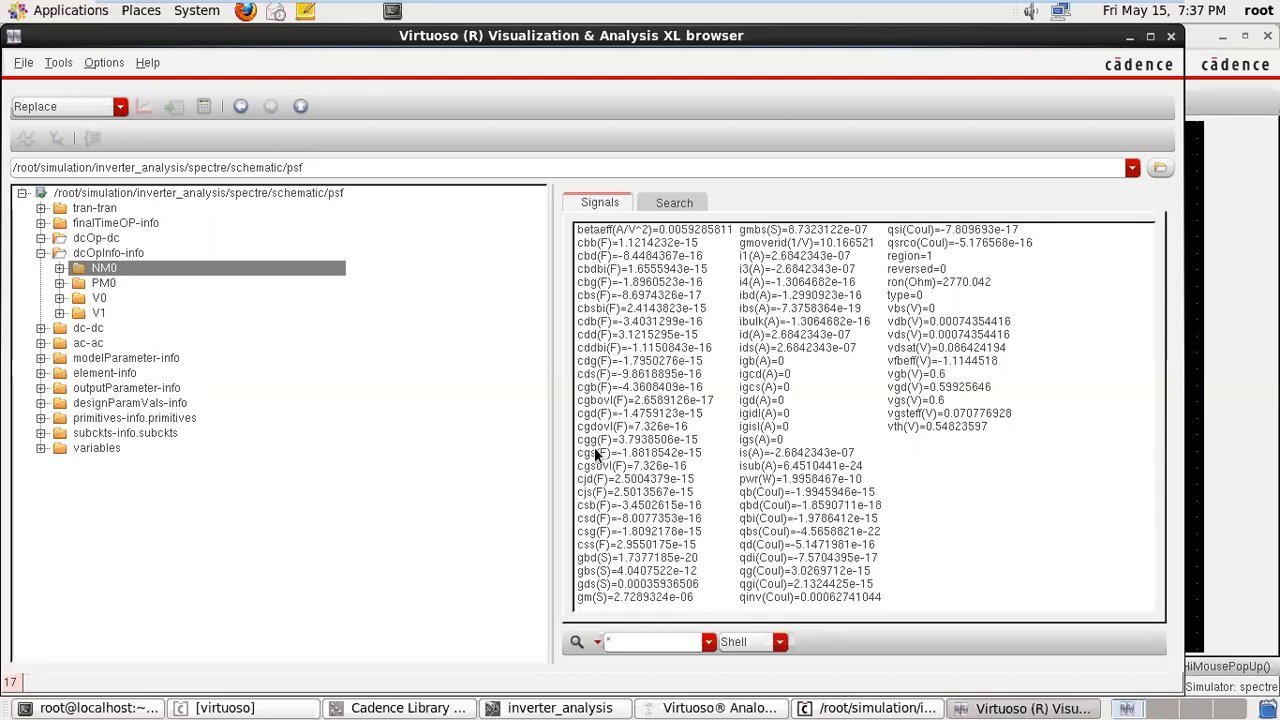
click(1171, 38)
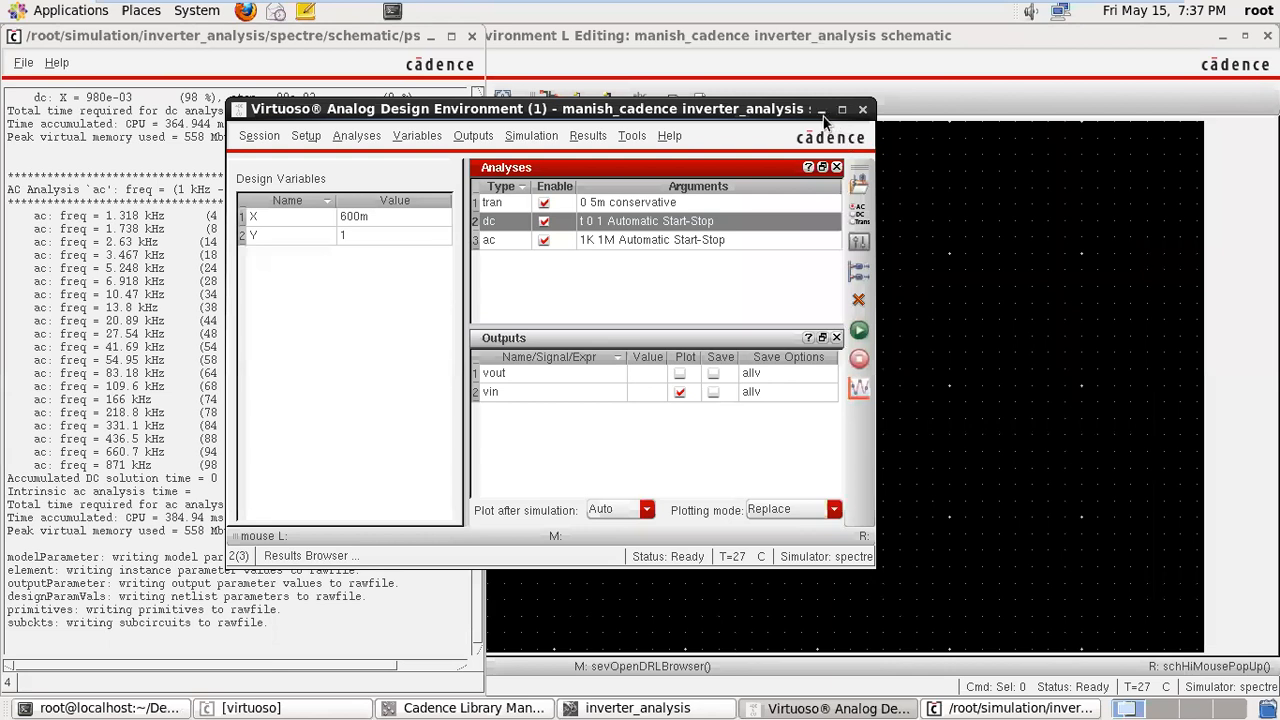
- Minimize the open design, simulation log, library and terminal windows and open root's Home folder in the file browser
click(820, 109)
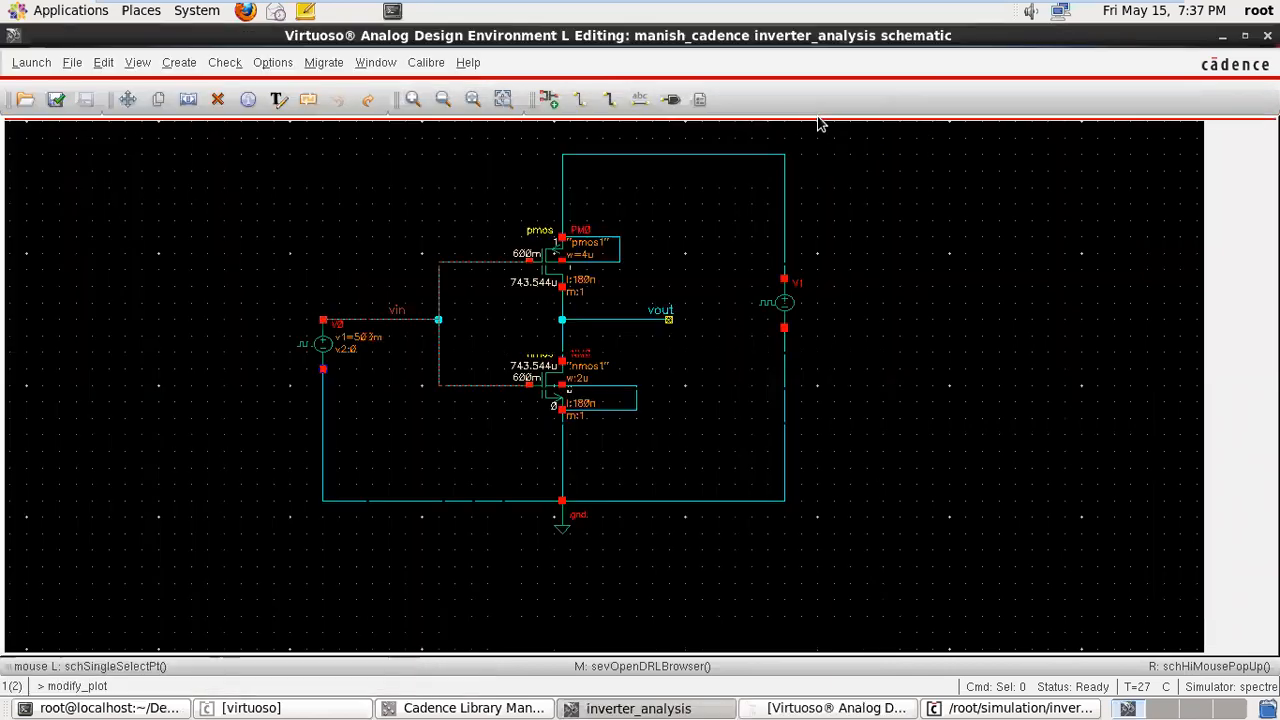
click(1221, 38)
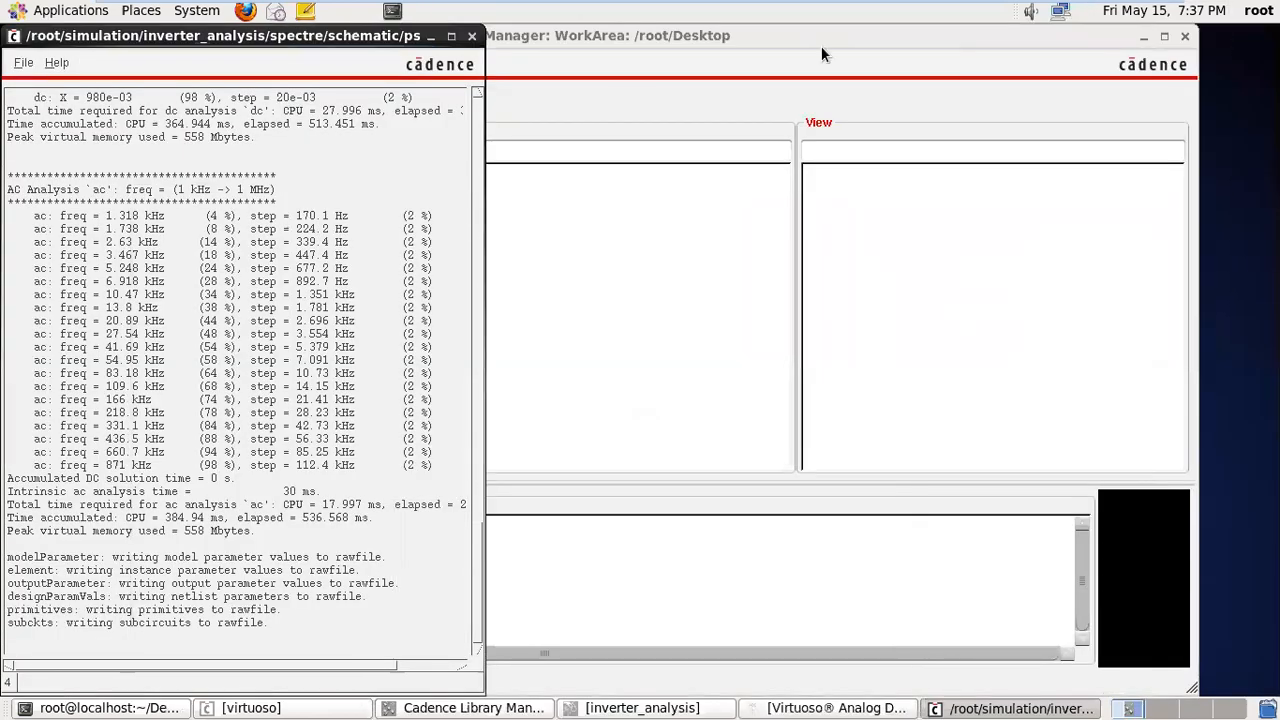
click(428, 41)
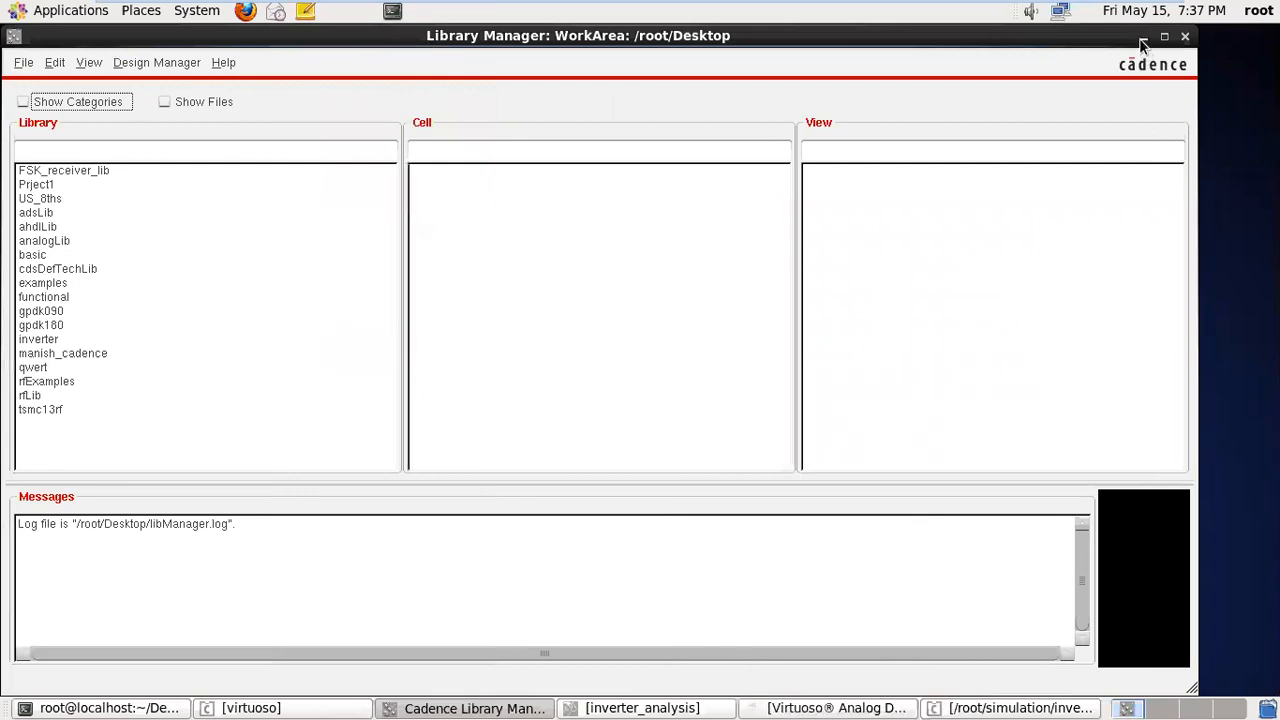
click(1142, 38)
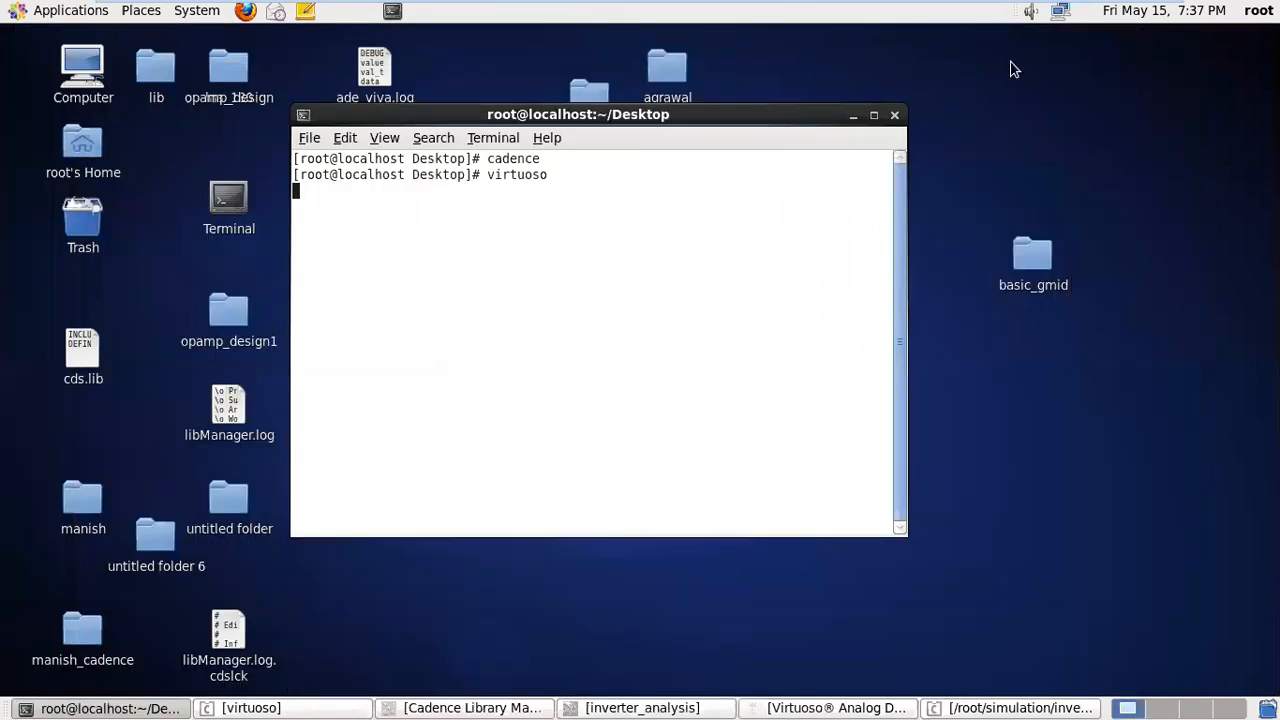
click(850, 117)
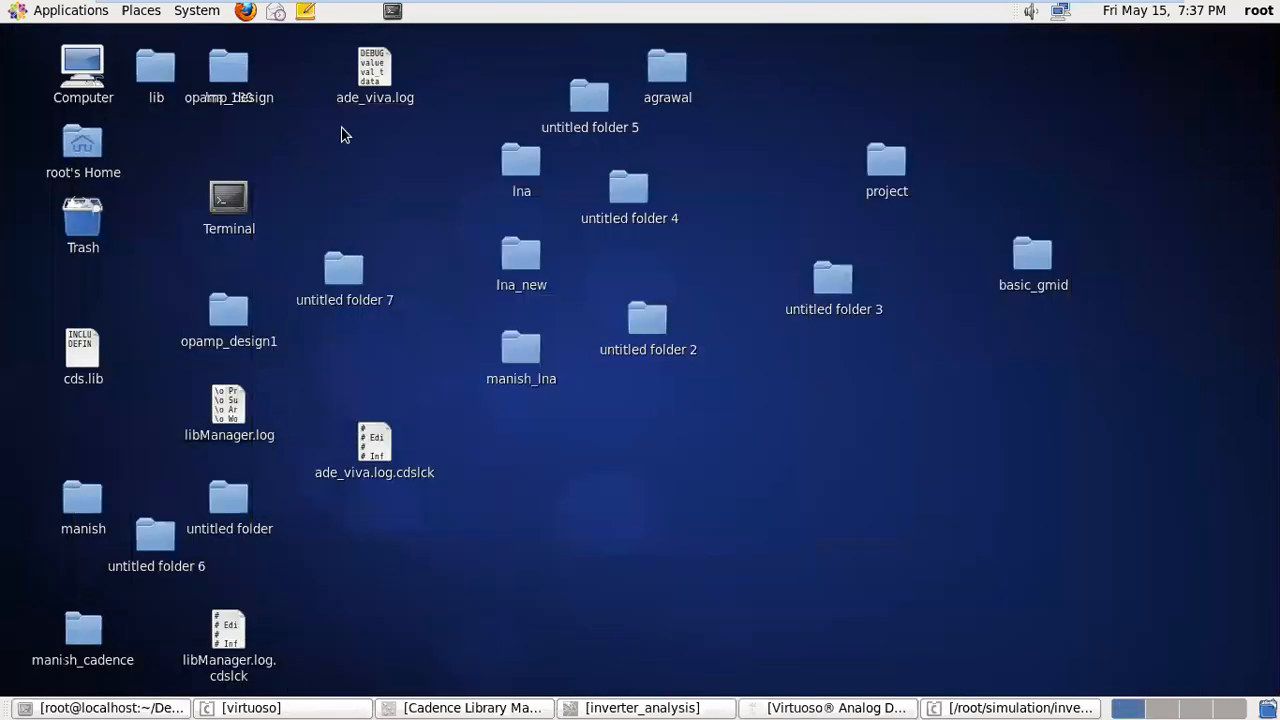
click(88, 143)
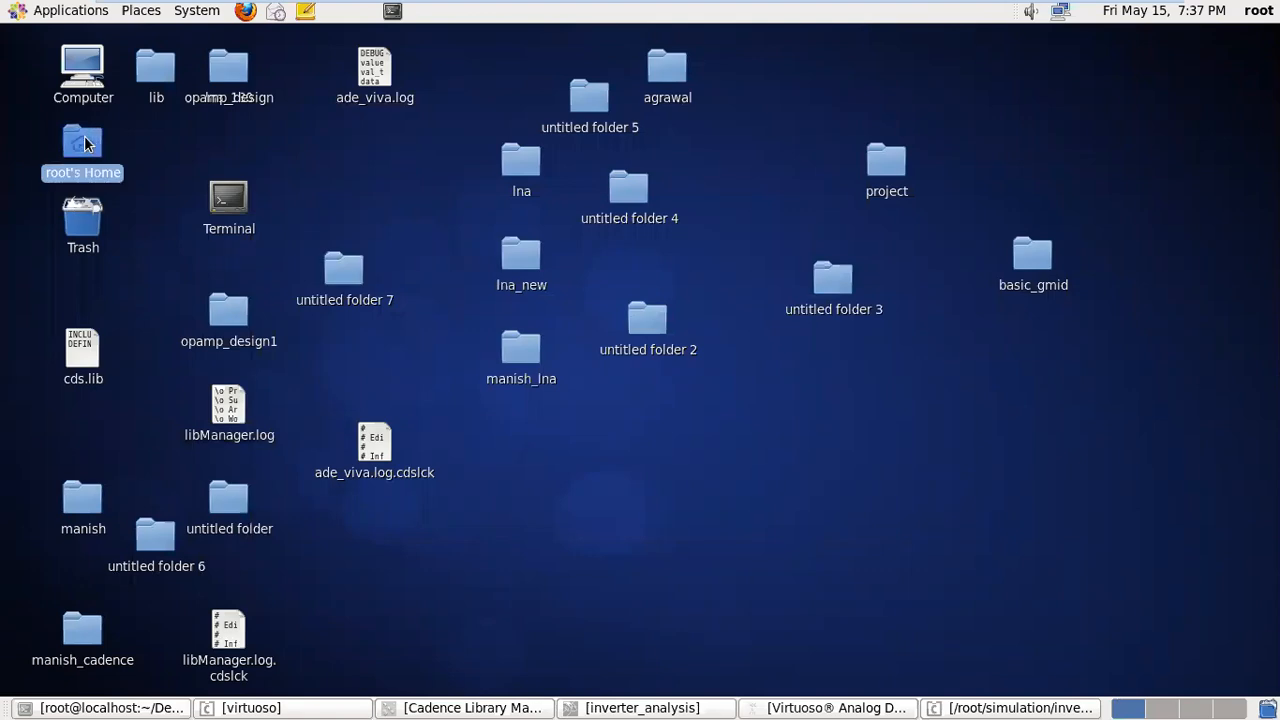
double_click(88, 143)
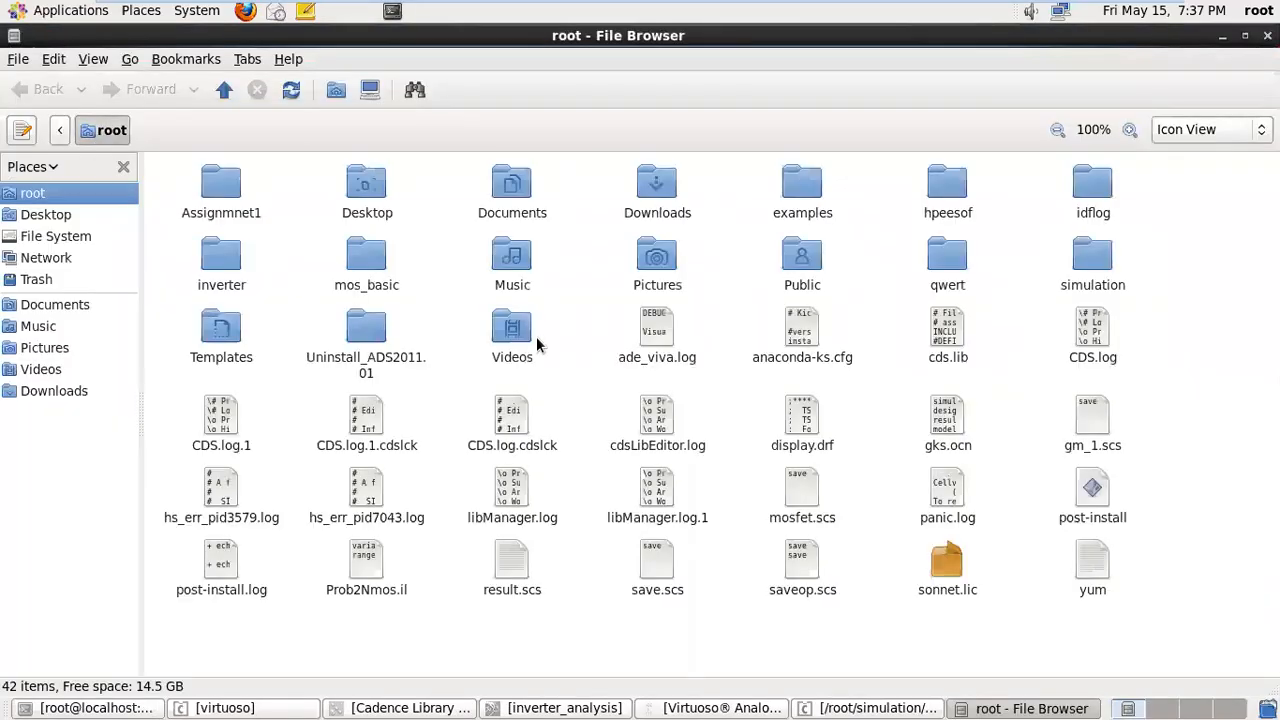
click(998, 708)
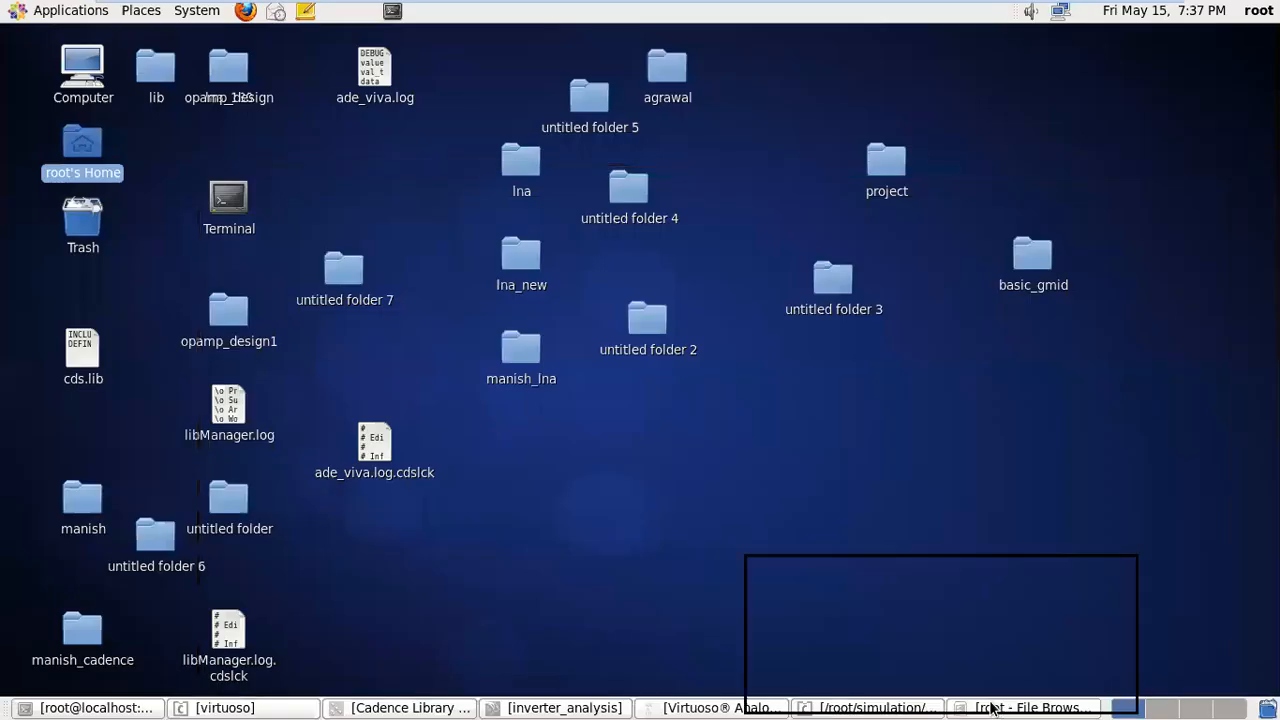
click(1042, 708)
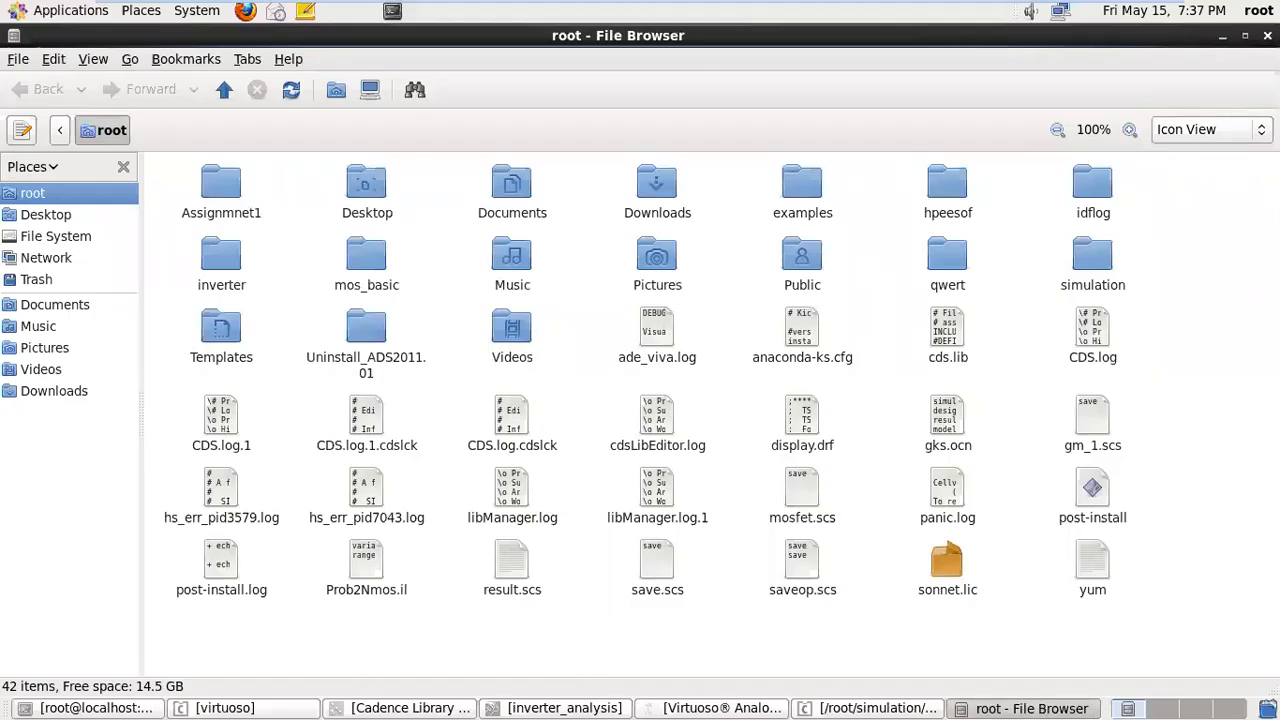
click(1267, 35)
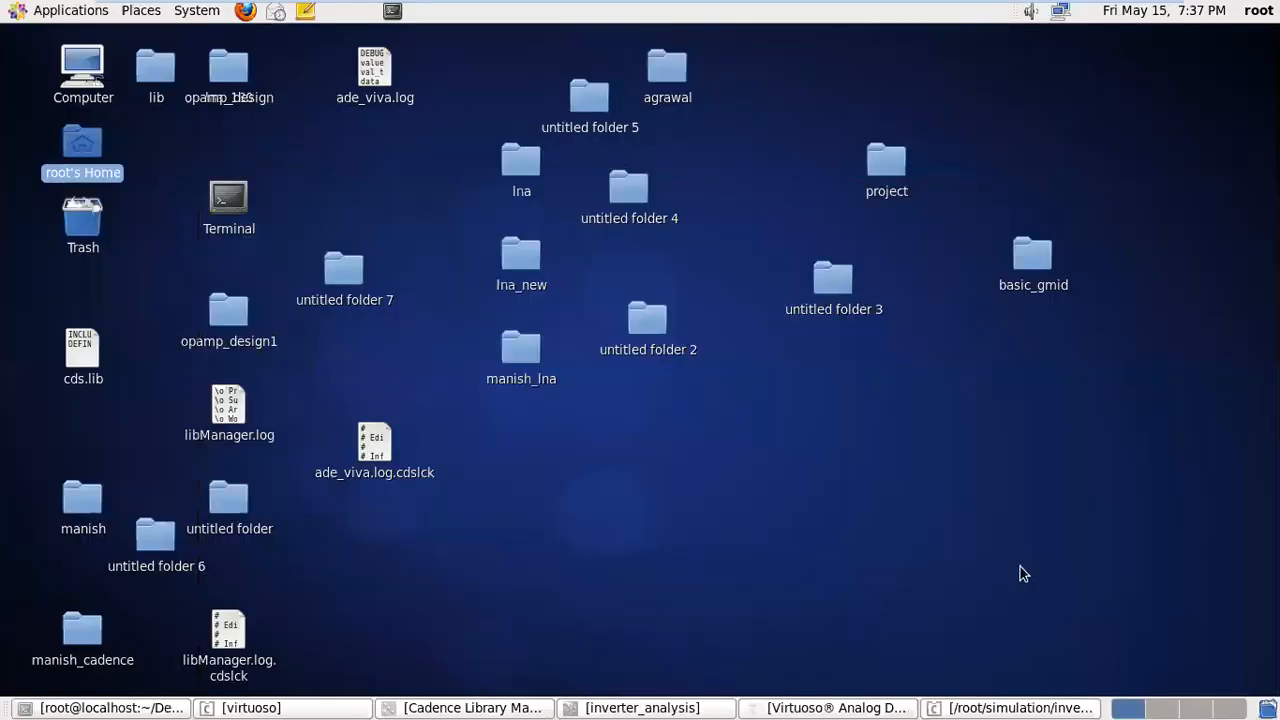
click(1037, 708)
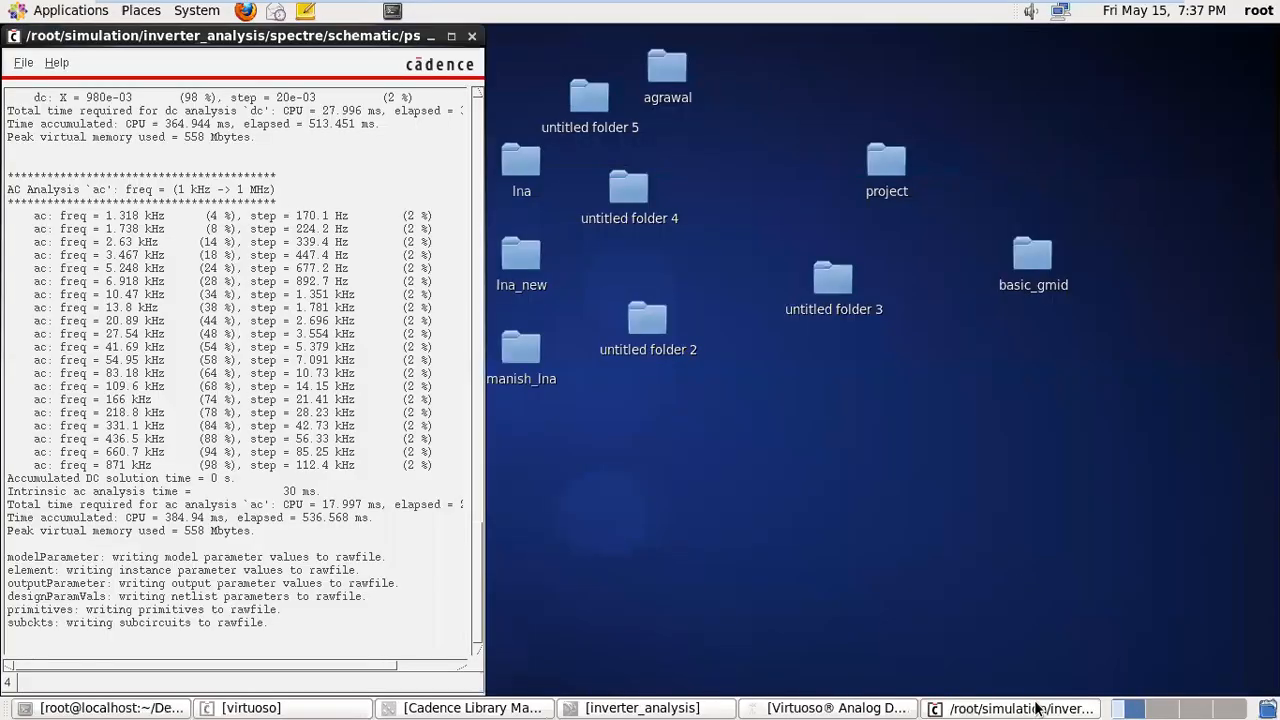
click(967, 708)
double_click(100, 150)
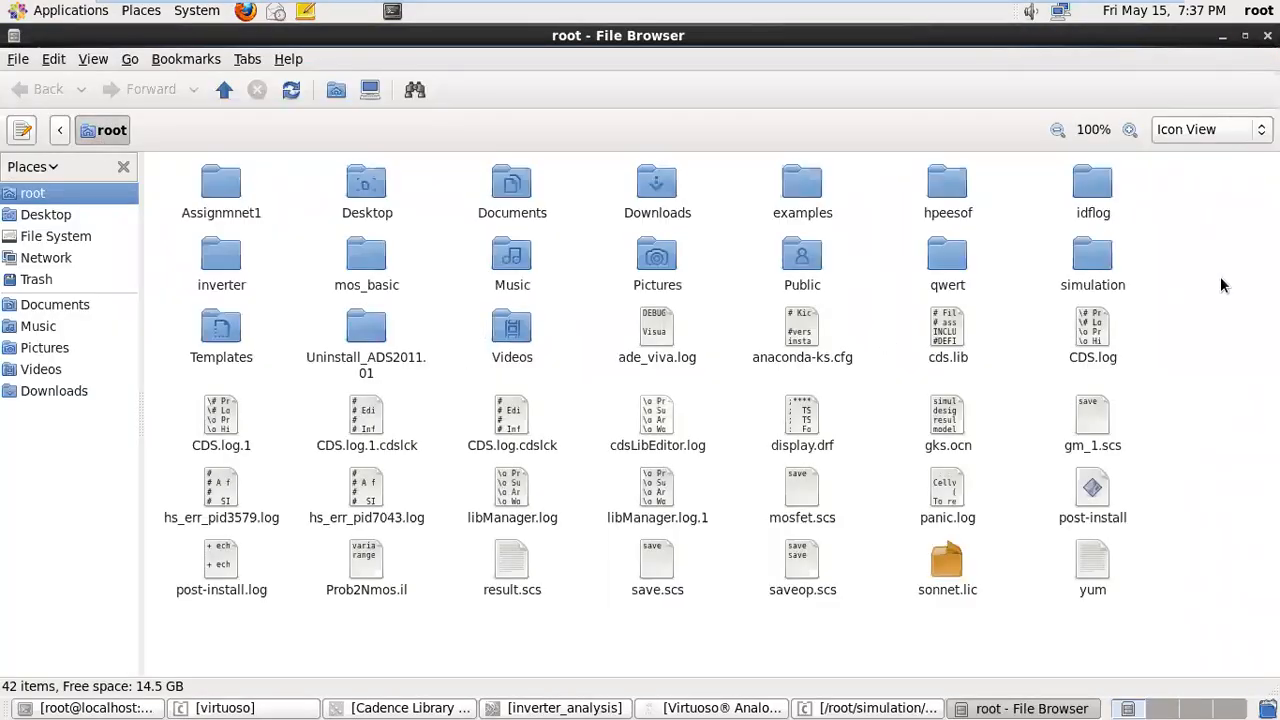
- Create an empty file named inverter.scs in root's Home folder
right_click(1178, 274)
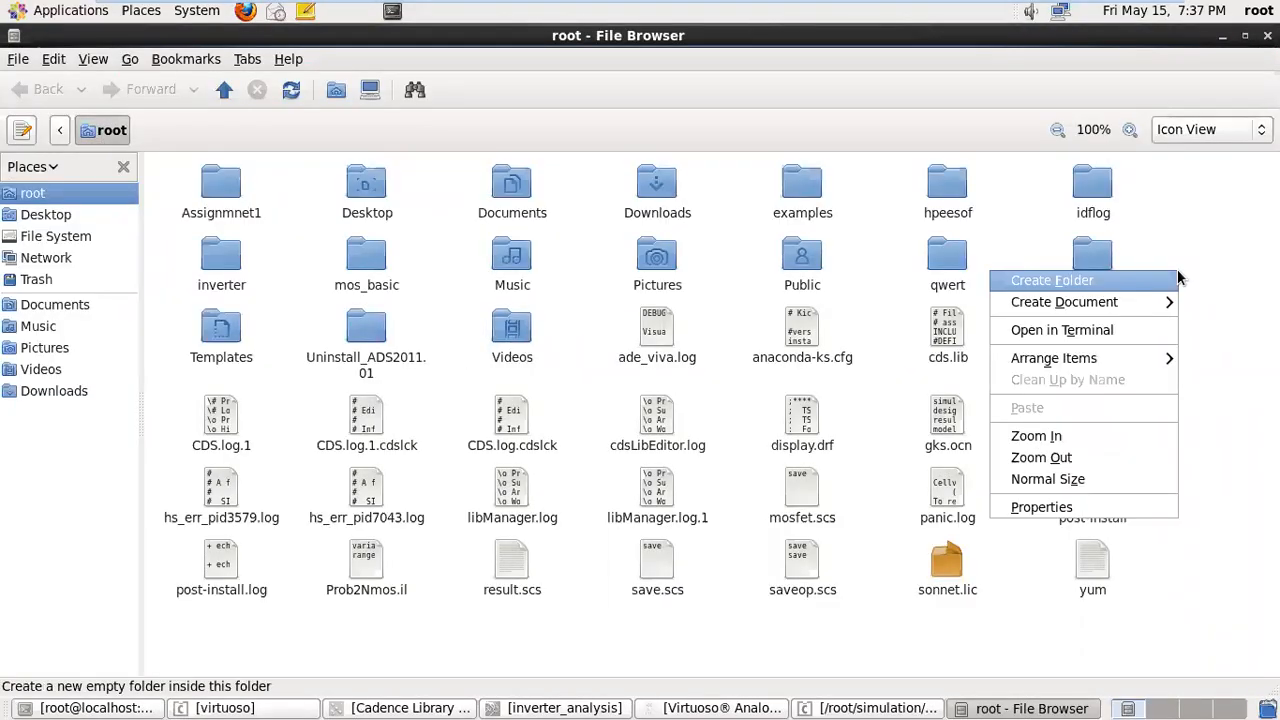
mouse_move(1148, 305)
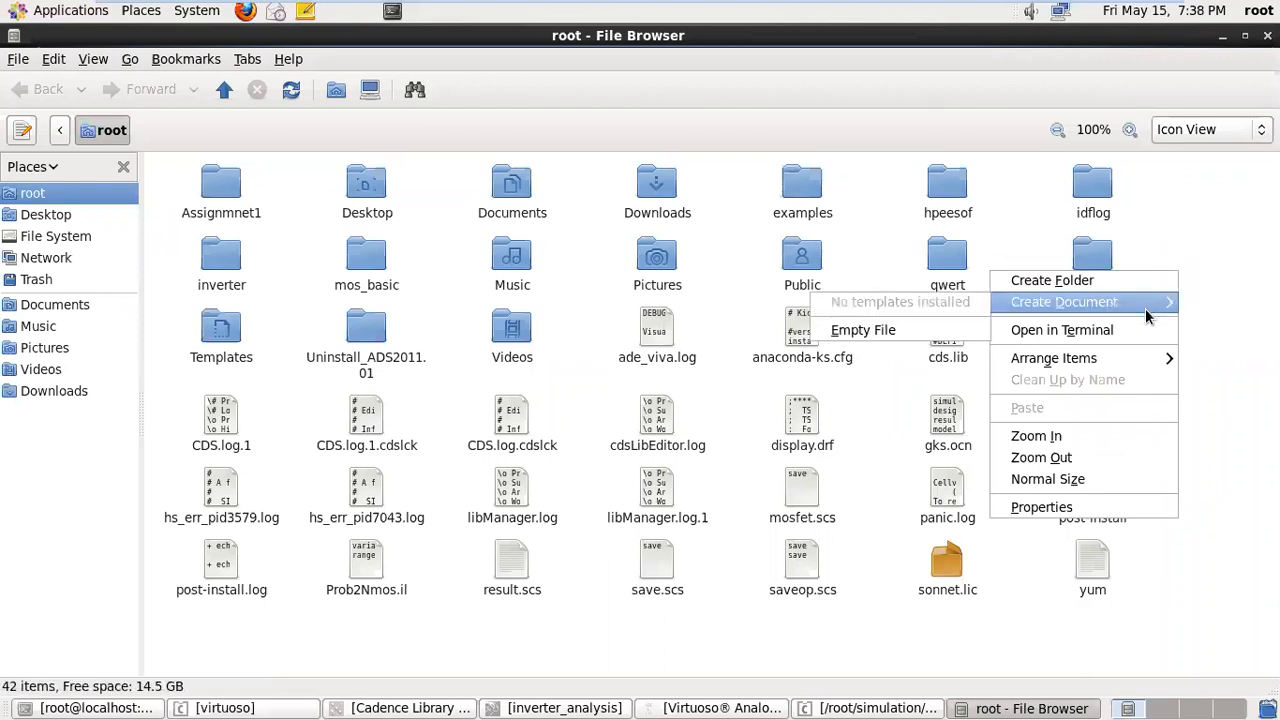
click(963, 333)
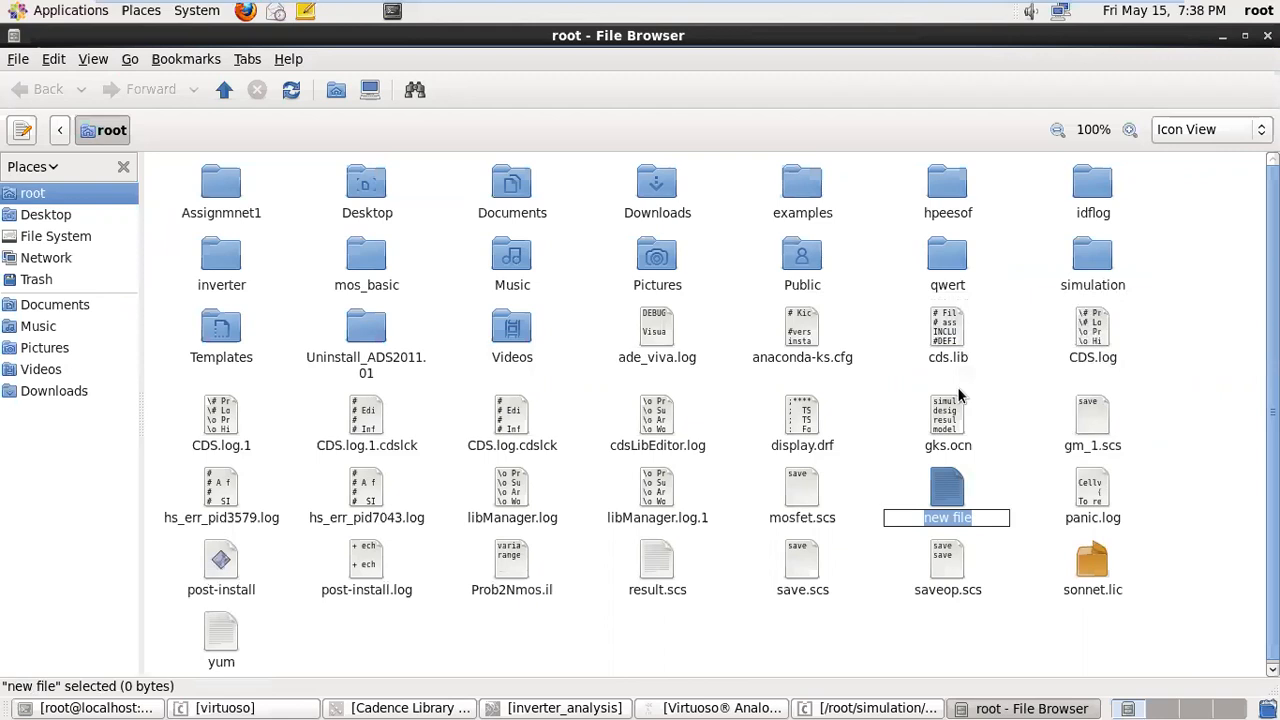
text(inverter.scs)
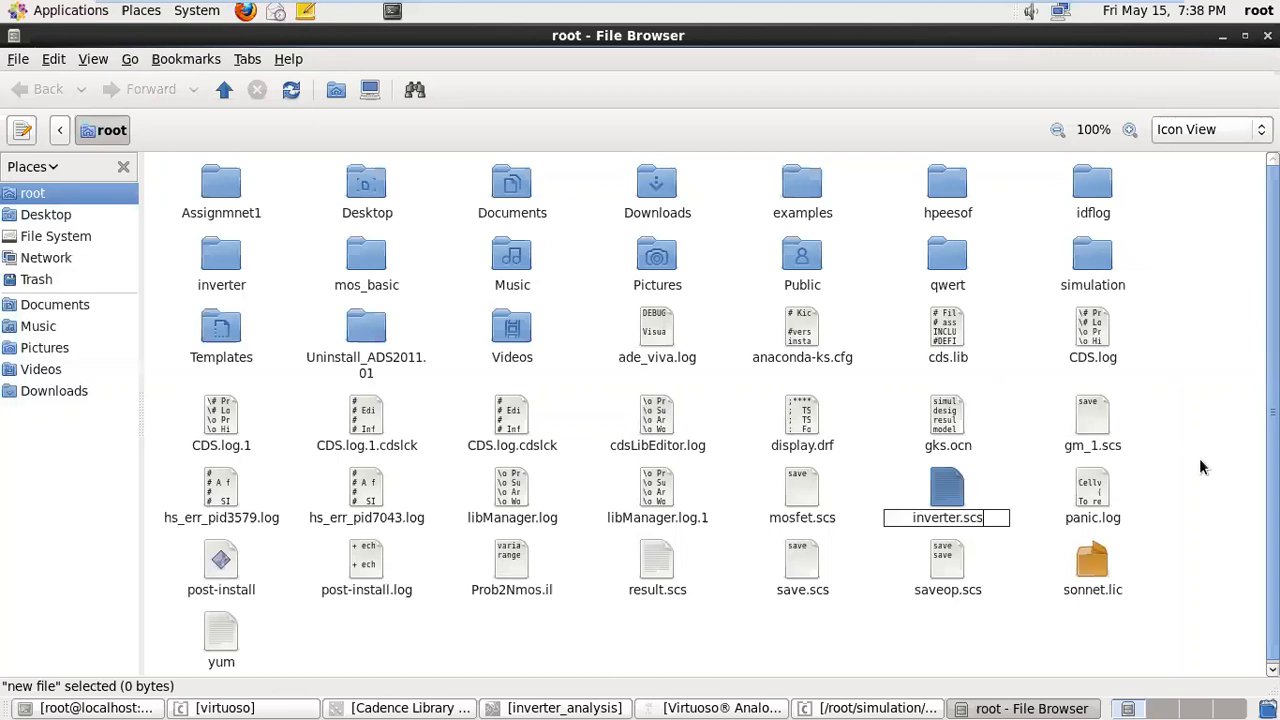
click(1202, 492)
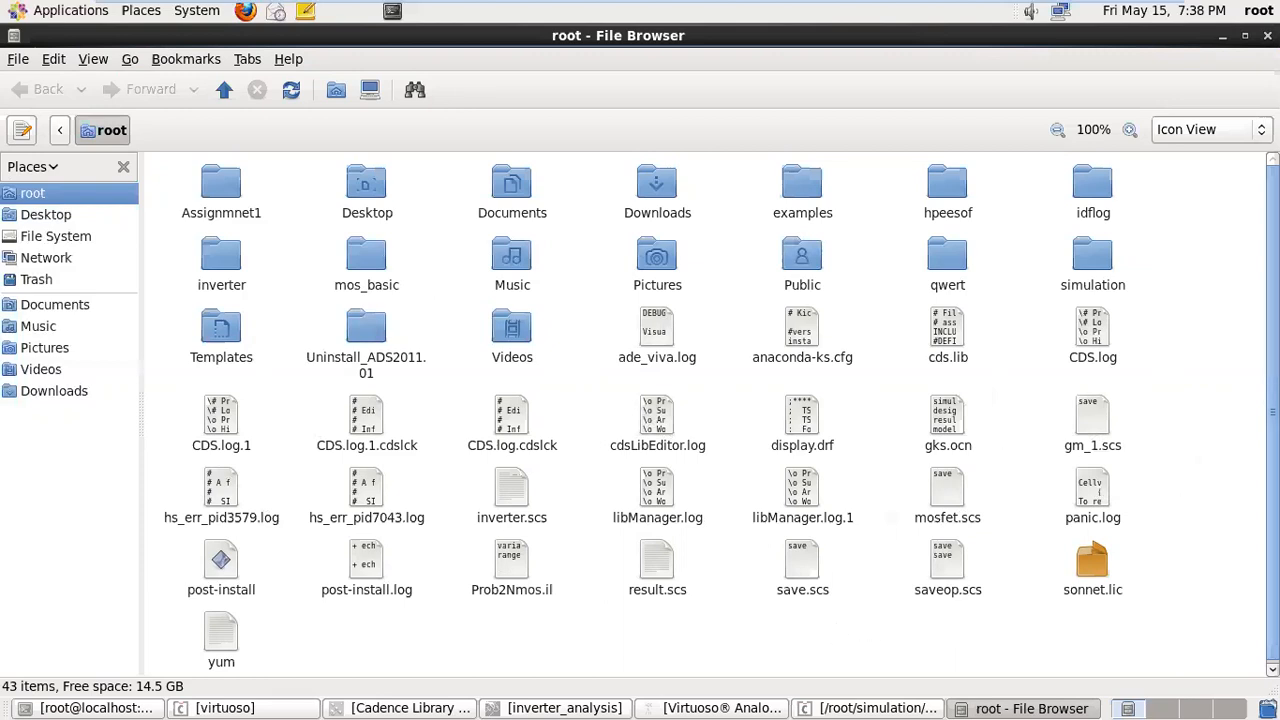
- Open inverter.scs in the text editor and write the line "save NM0:all", checking the NMOS instance name in the inverter schematic
scroll(705, 410, down, 1)
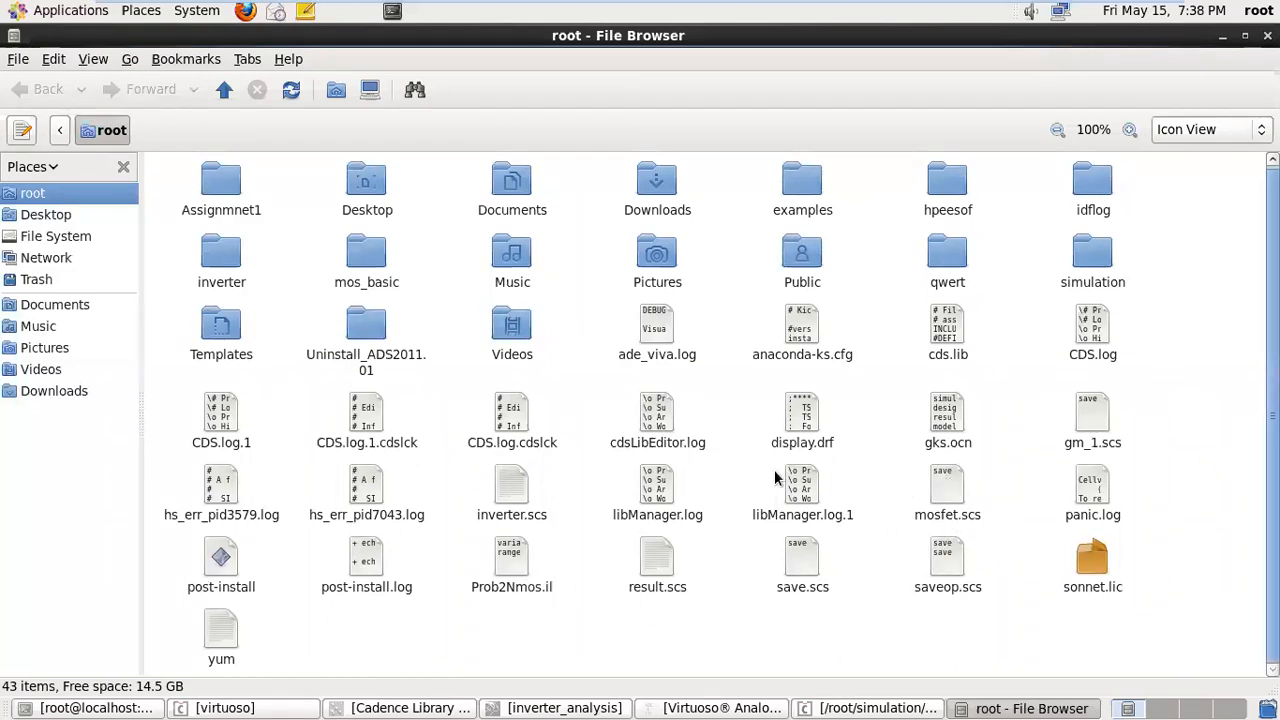
double_click(503, 489)
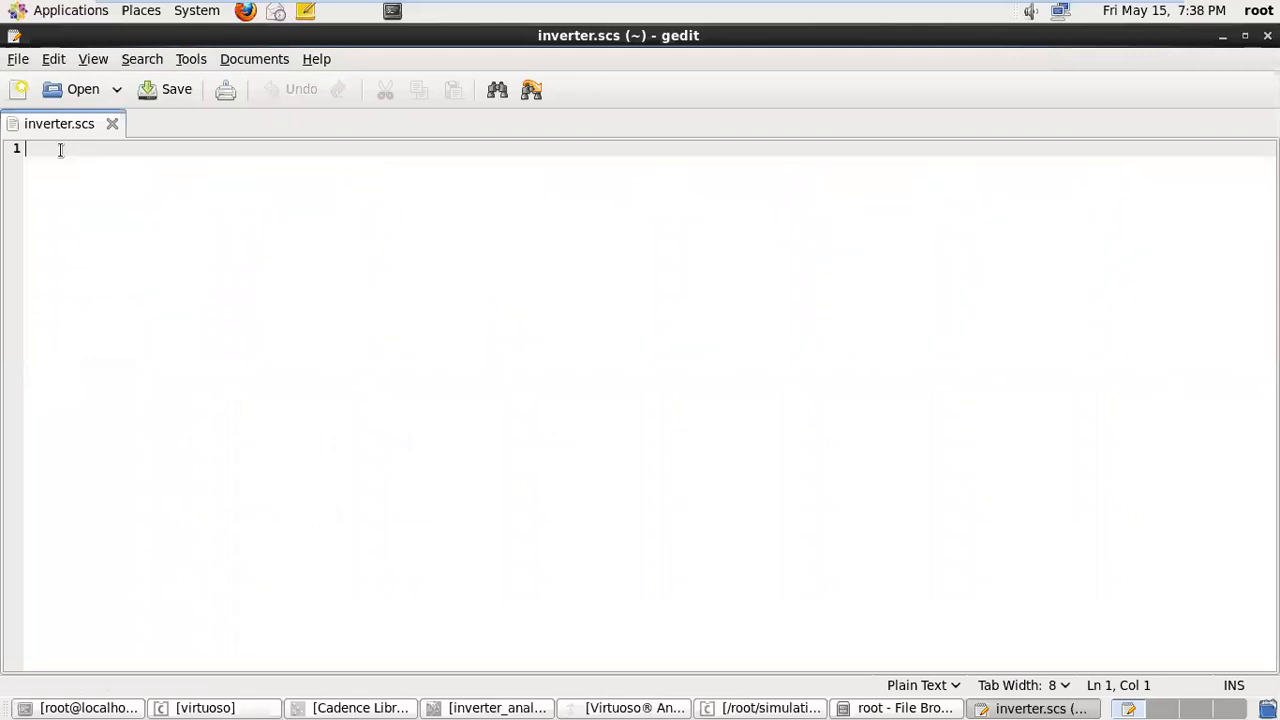
text(save)
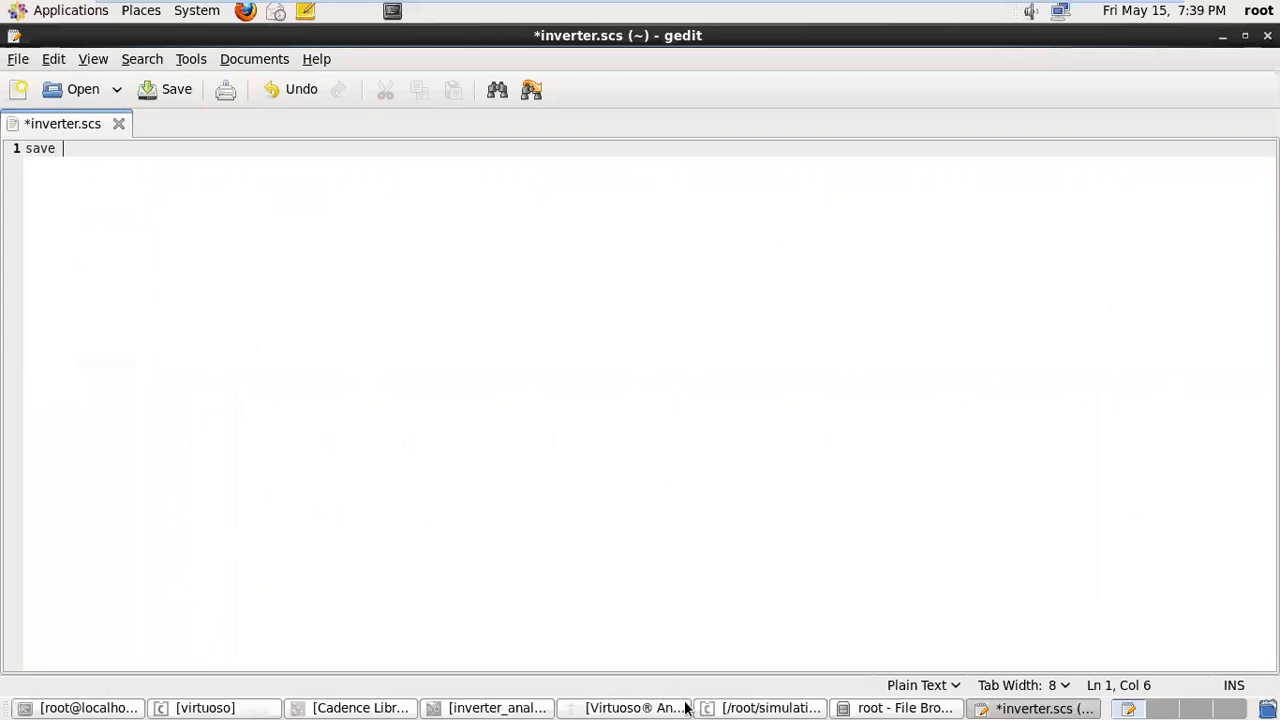
click(632, 708)
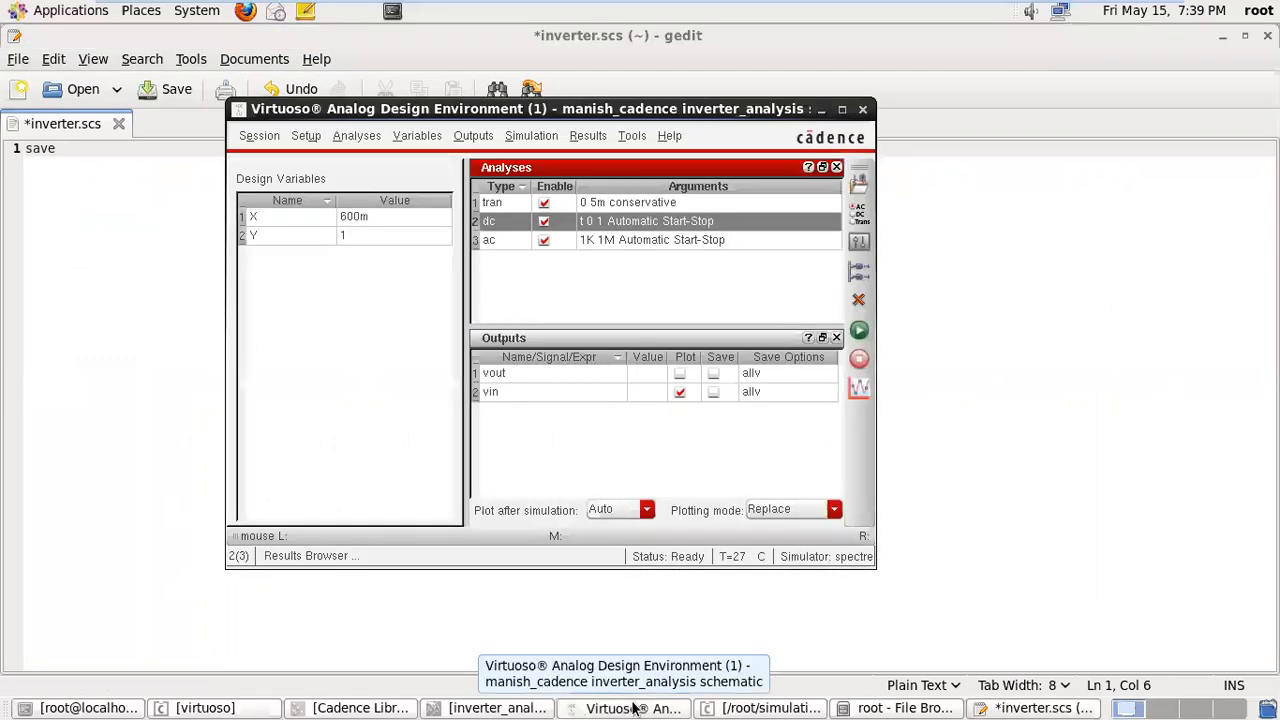
click(625, 707)
click(521, 707)
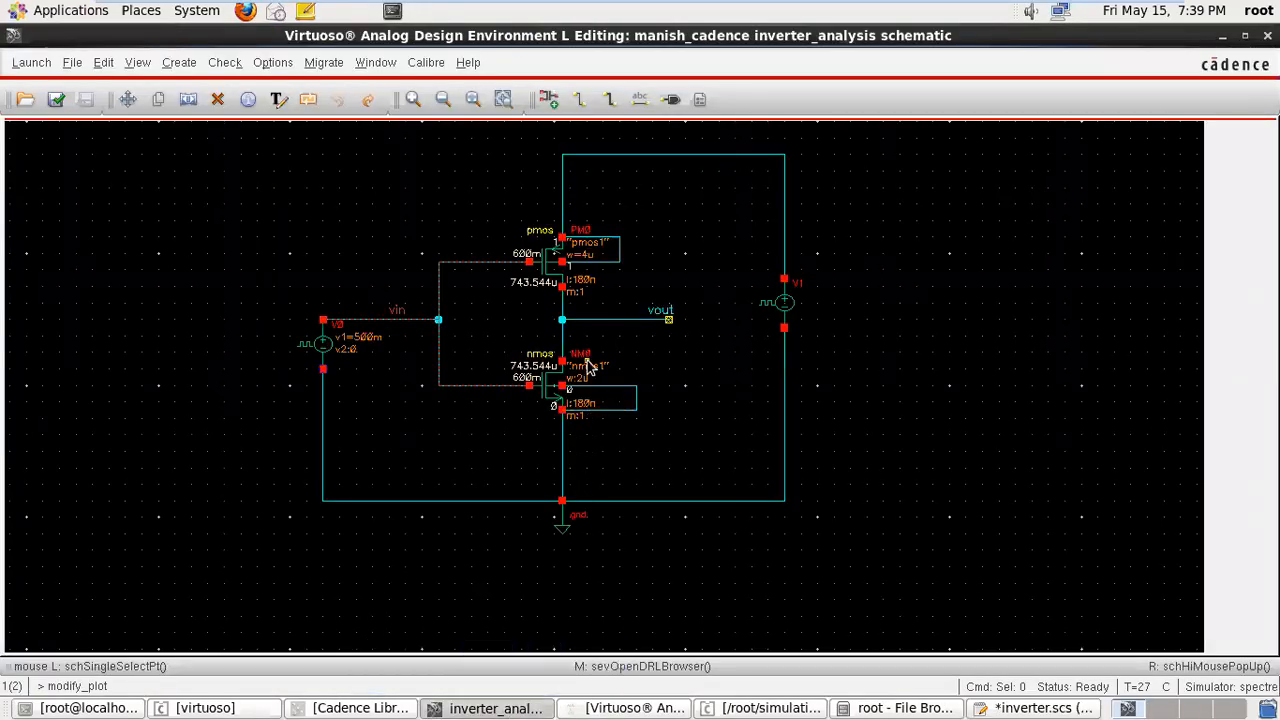
click(502, 708)
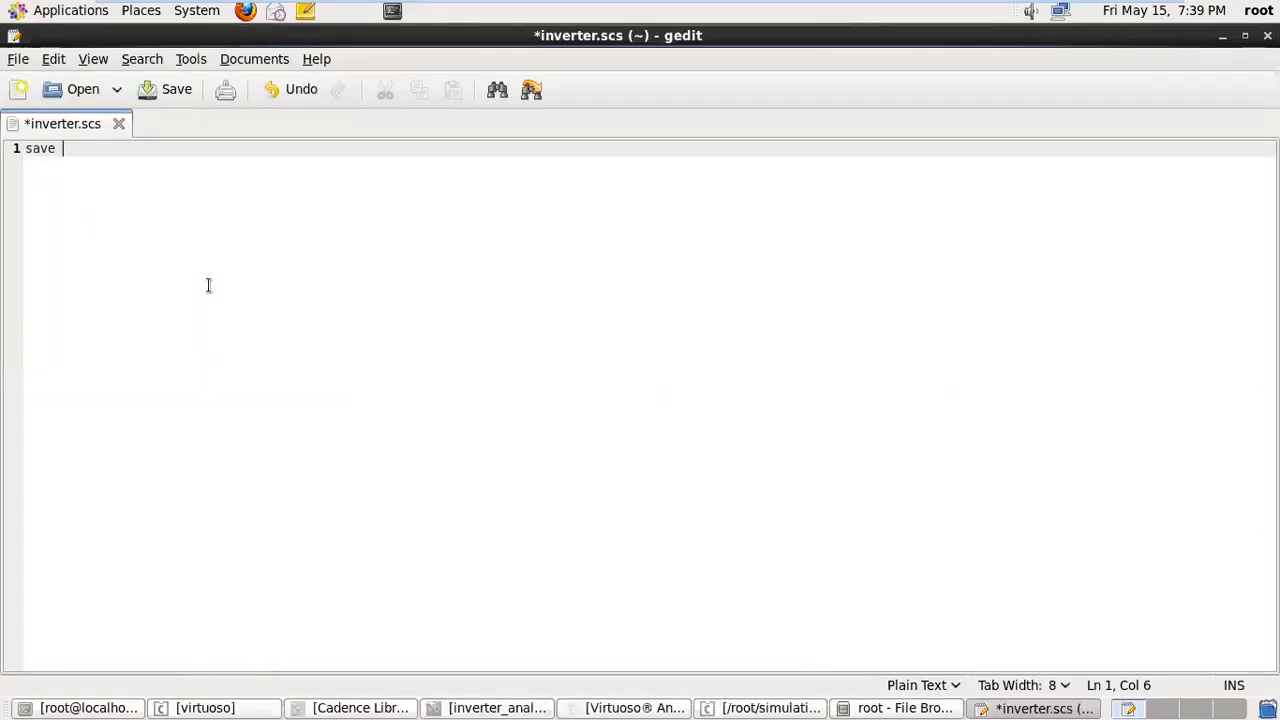
text(NM0:all)
- Copy the save line to a second line, change it to "save PM0:all", and save and close inverter.scs
drag(124, 150, 25, 148)
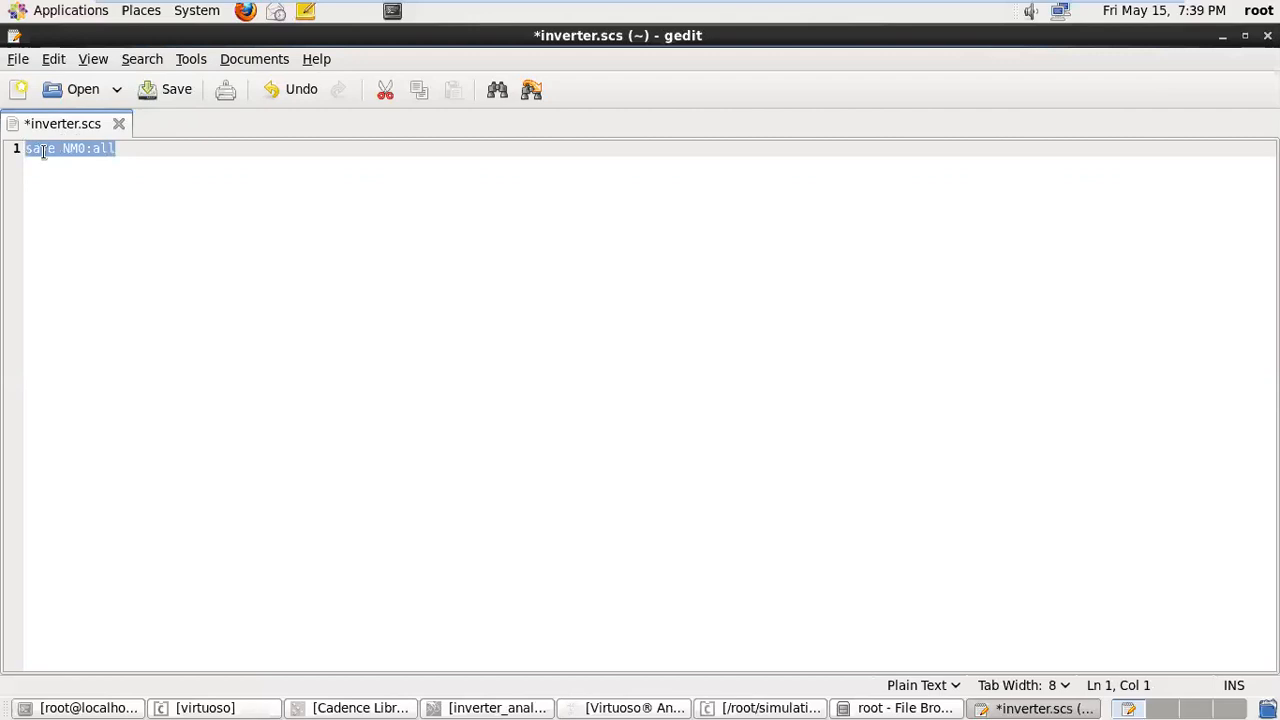
right_click(43, 152)
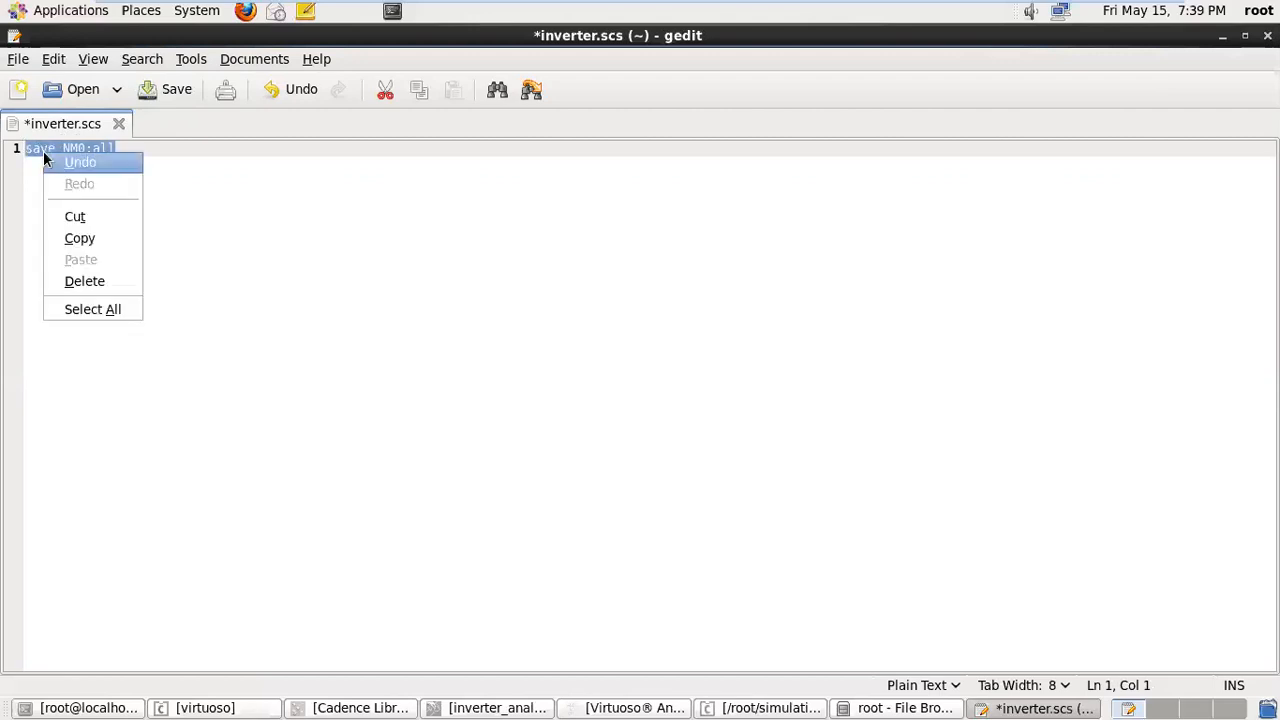
click(80, 238)
click(149, 149)
key(Return)
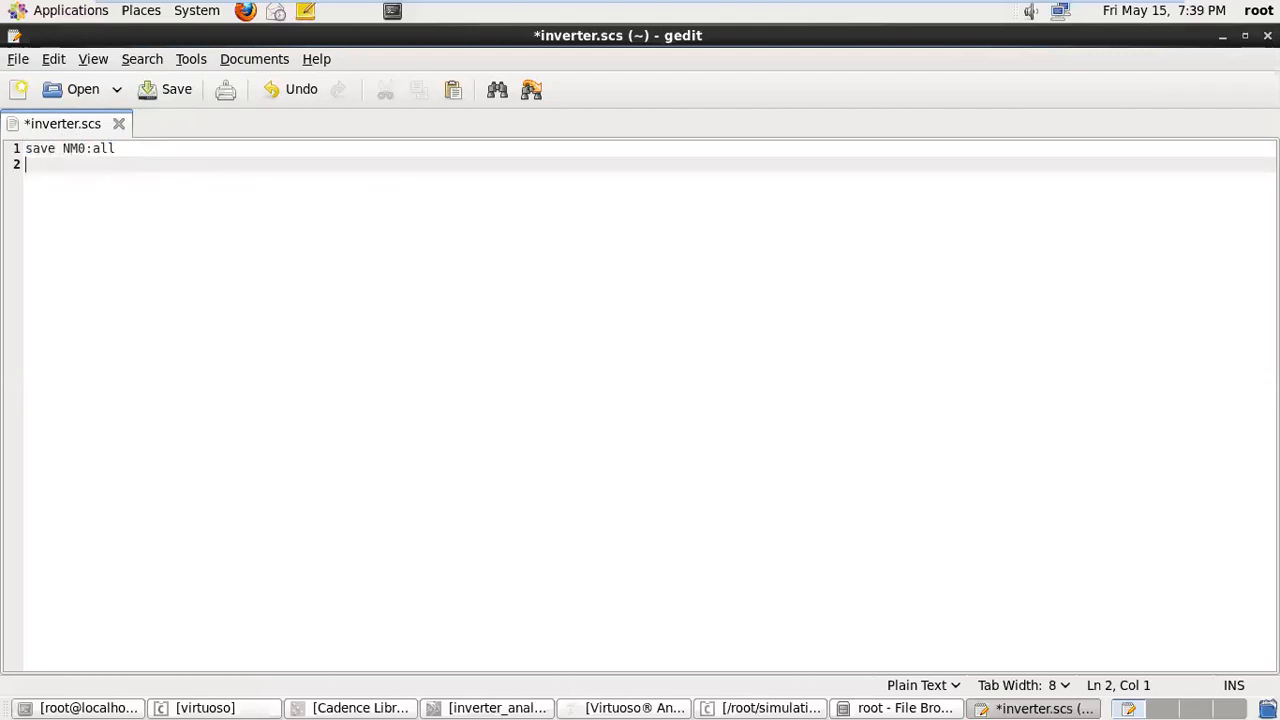
key(ctrl+v)
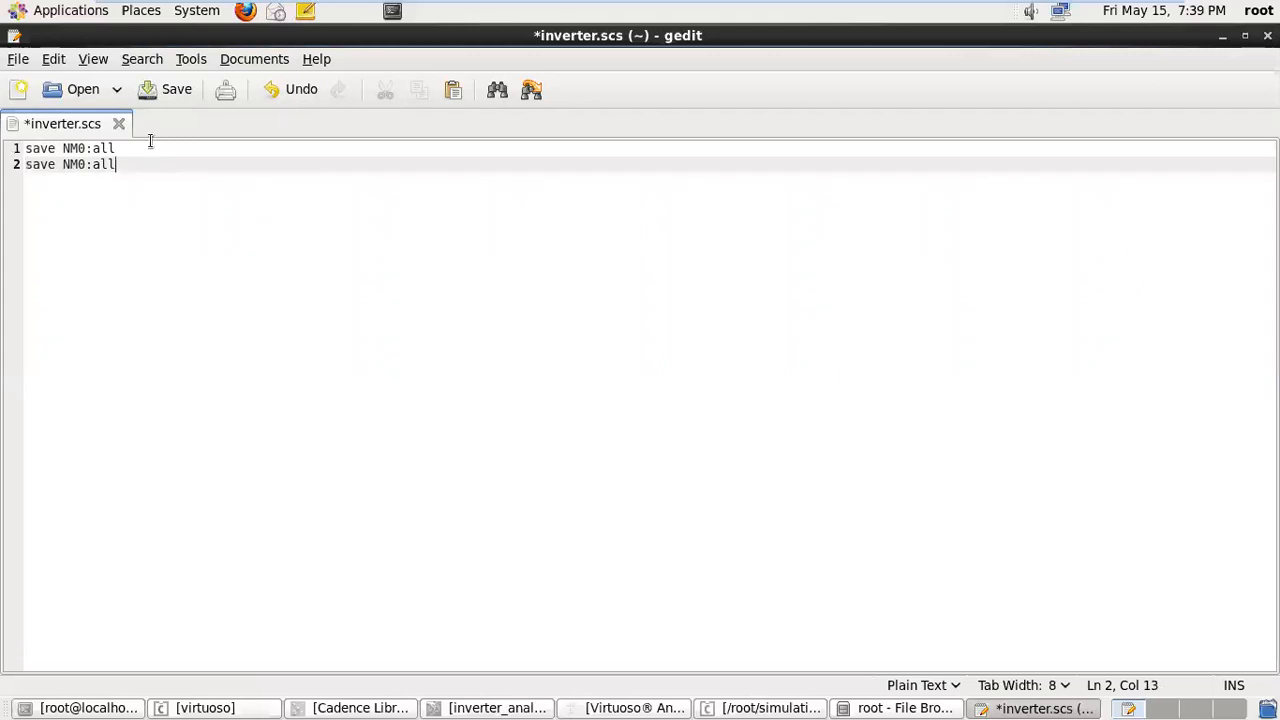
click(63, 164)
key(Delete)
text(P)
key(Home)
click(158, 90)
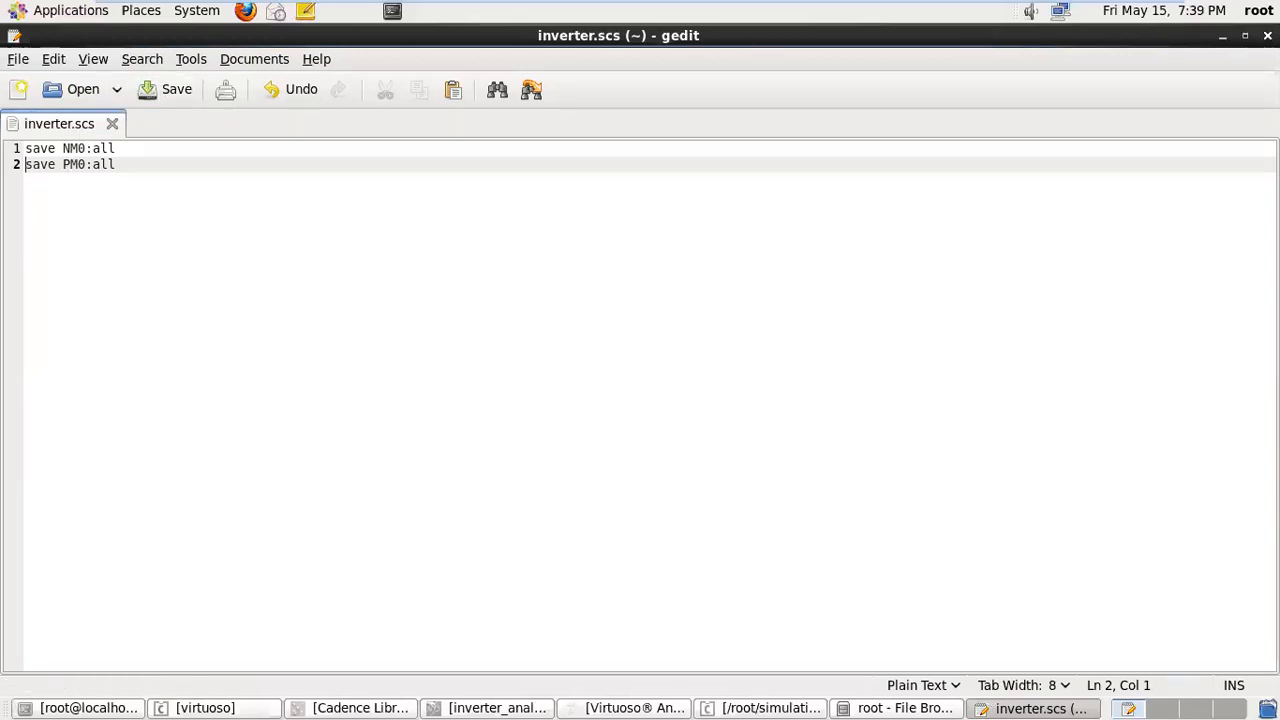
click(1267, 35)
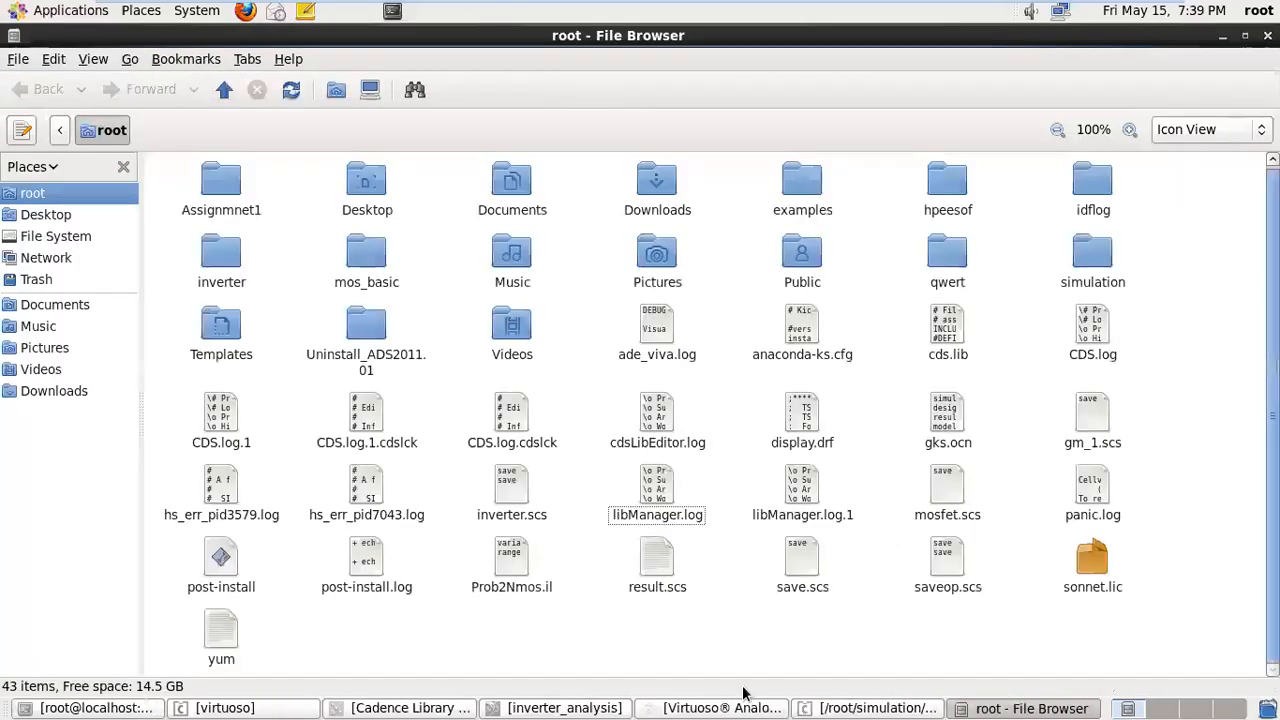
- Switch to the inverter_analysis schematic, check and save it, and dismiss the check report
click(718, 707)
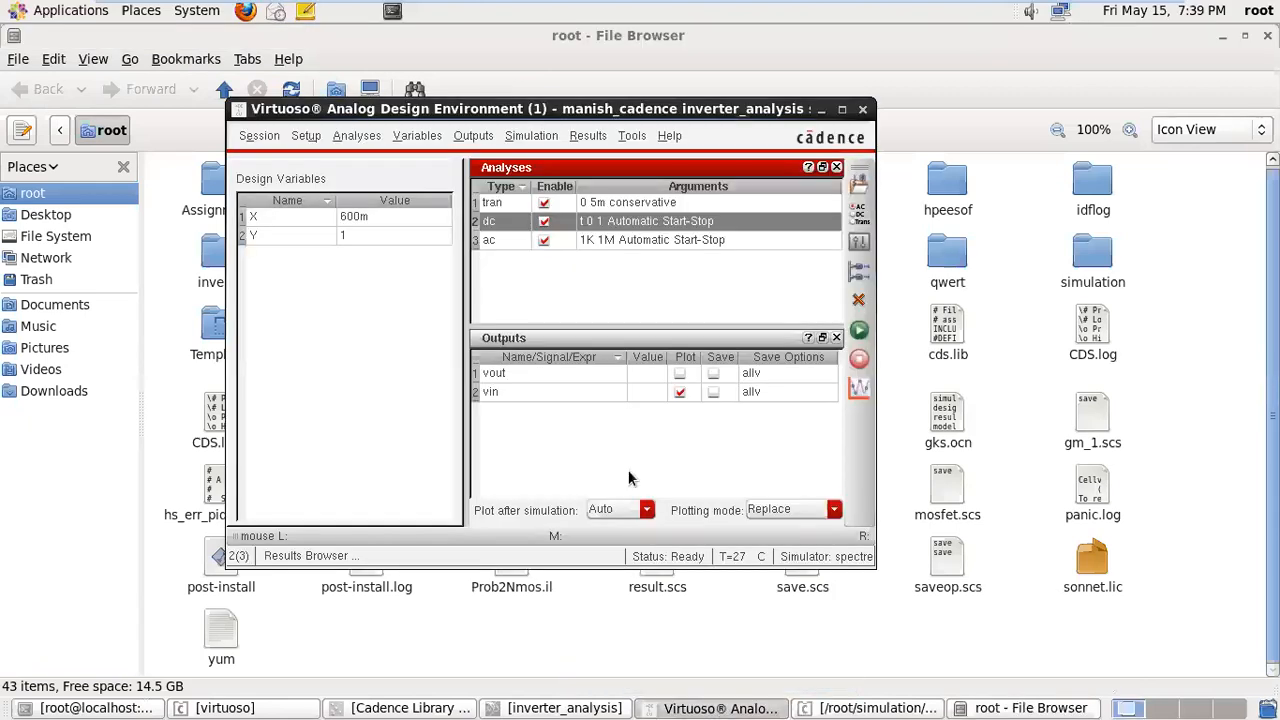
click(440, 708)
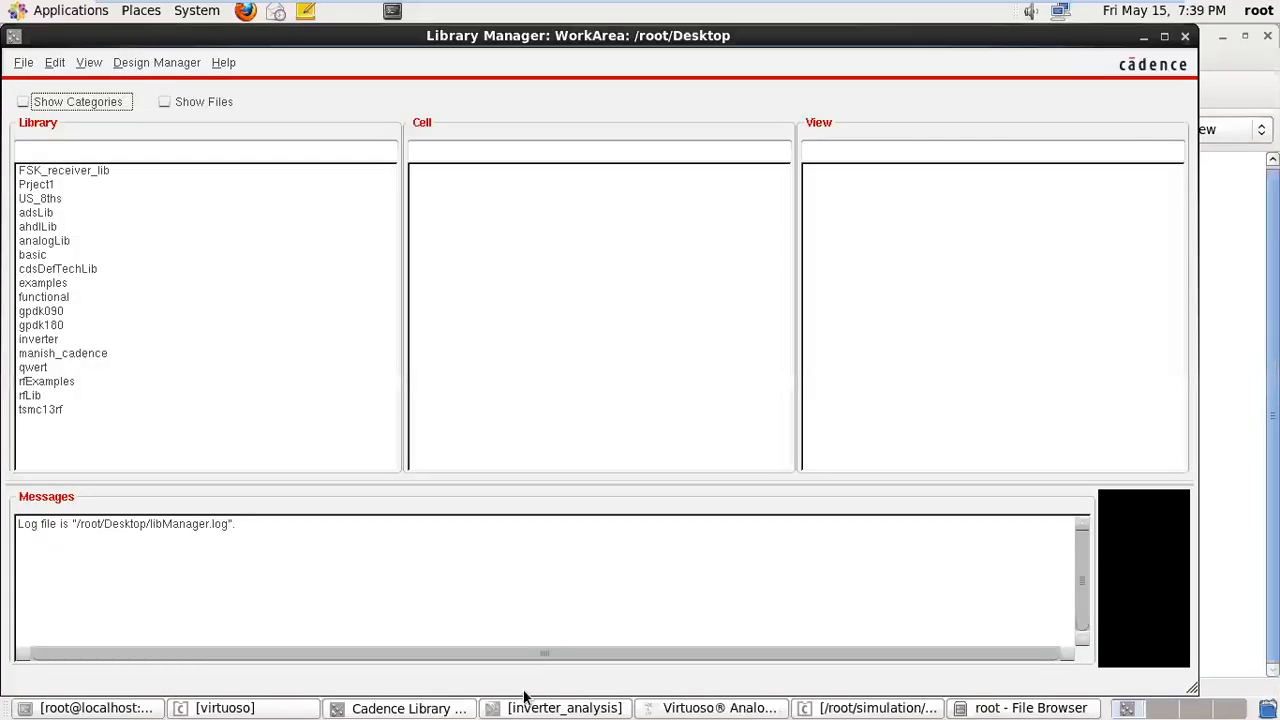
click(575, 707)
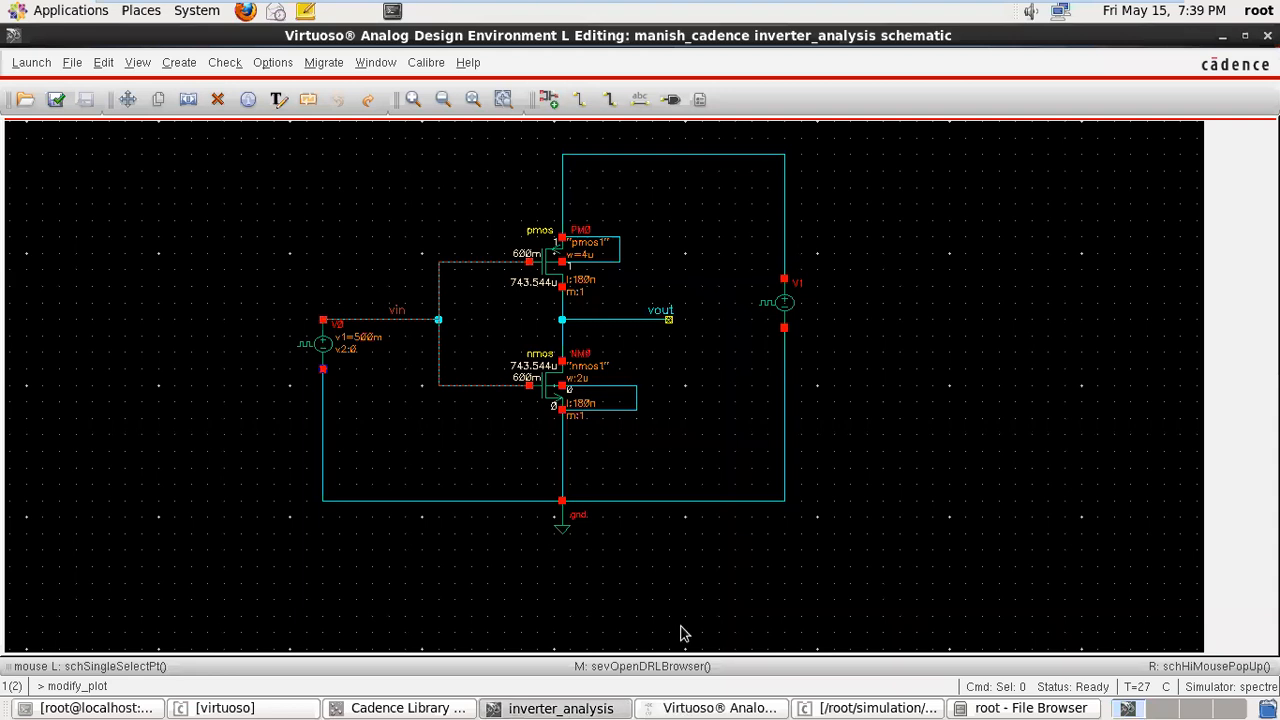
click(56, 99)
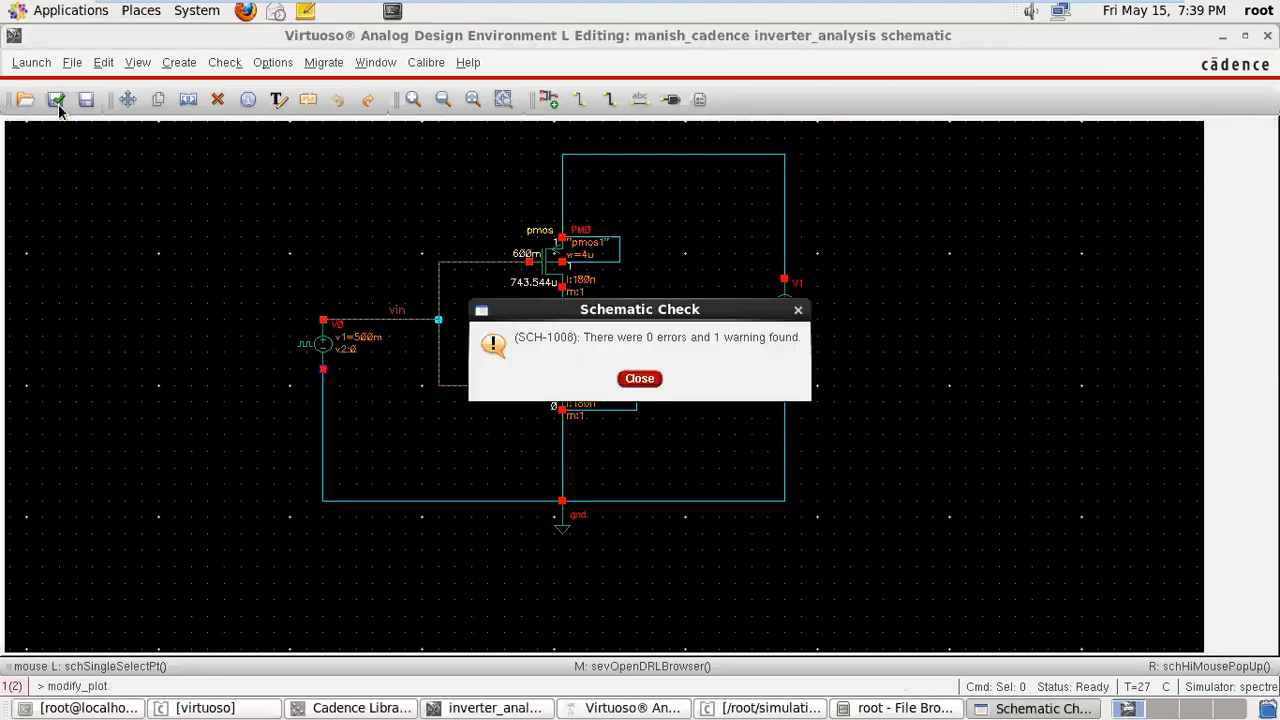
click(634, 378)
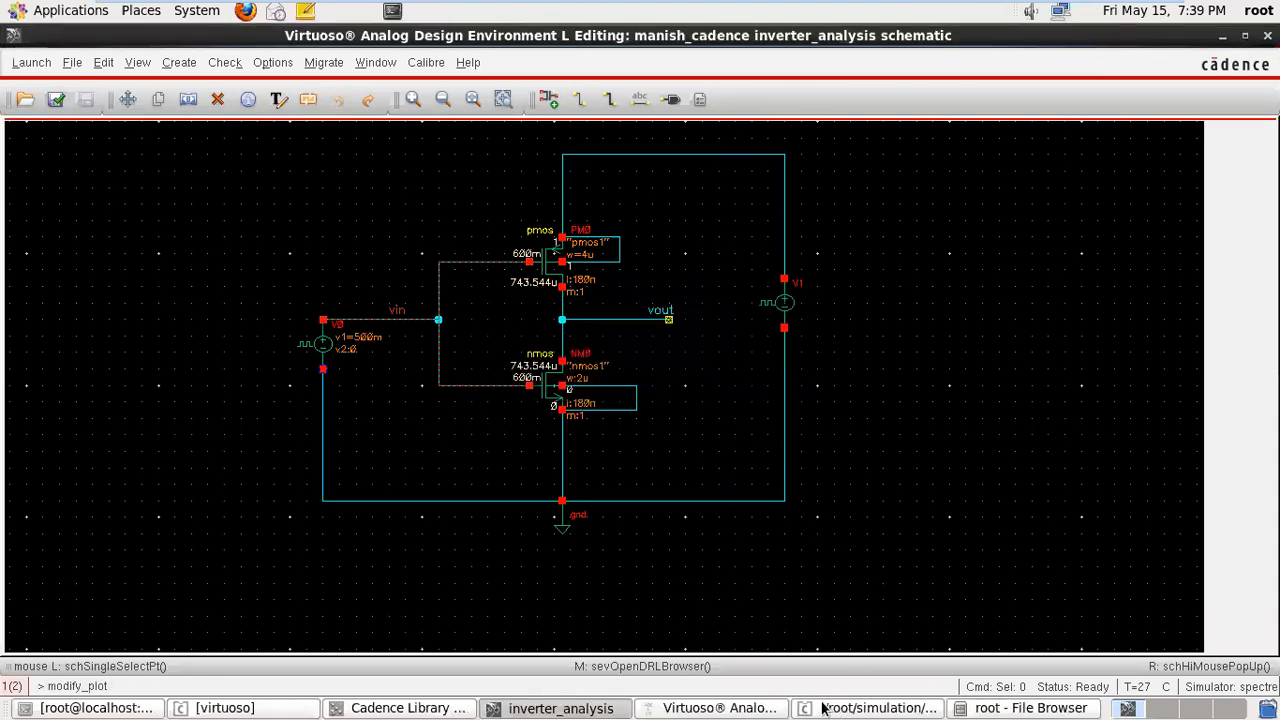
- Add /root/inverter.scs to the model files in the Analog Design Environment's Model Library Setup and apply the change
click(767, 708)
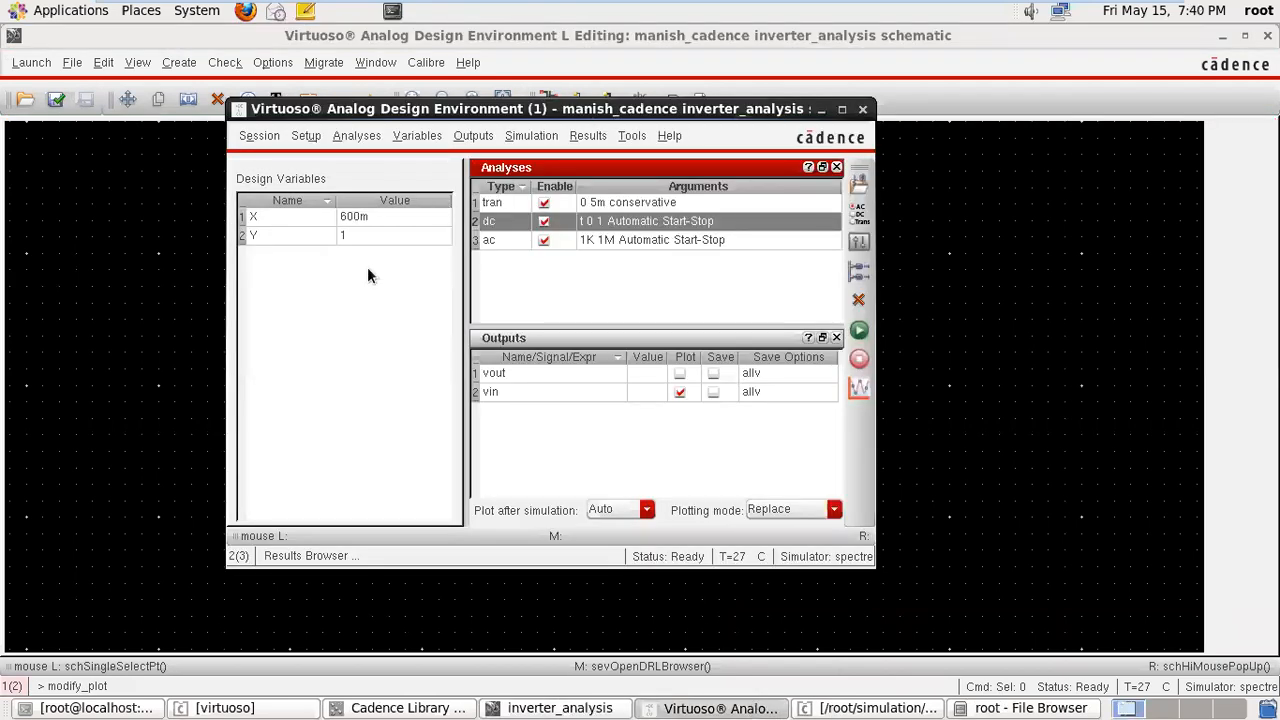
click(314, 137)
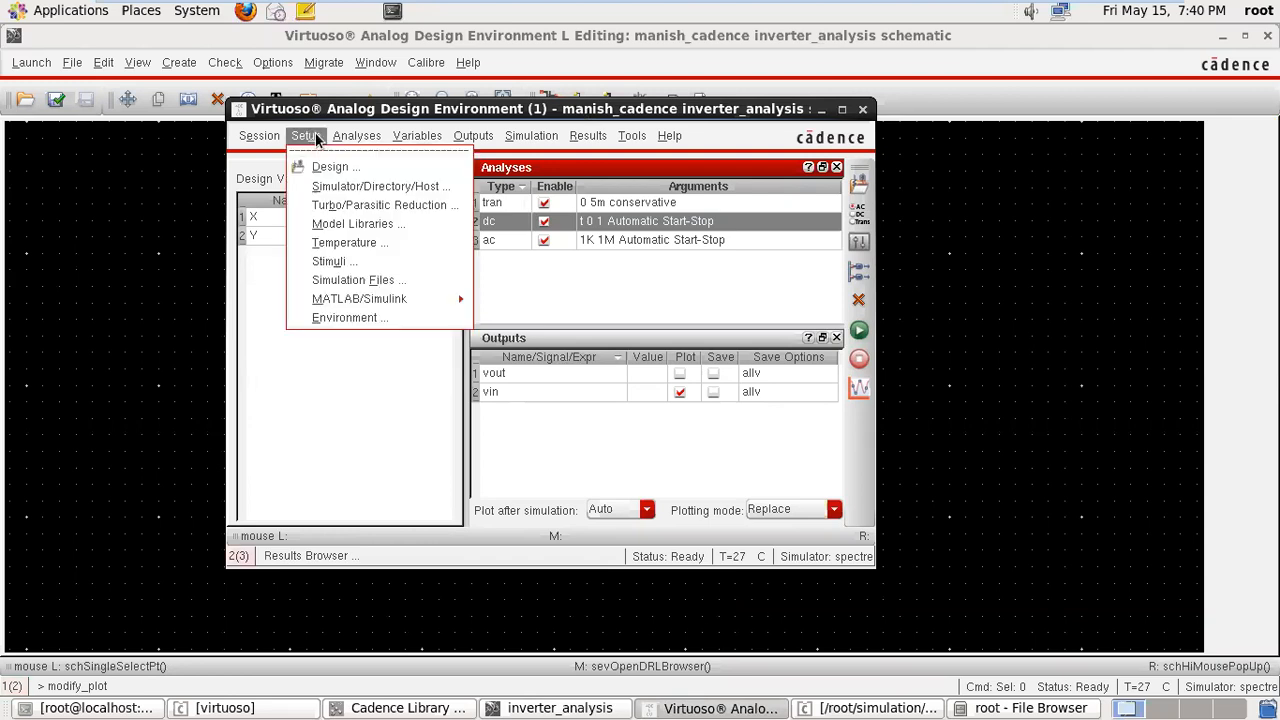
click(335, 225)
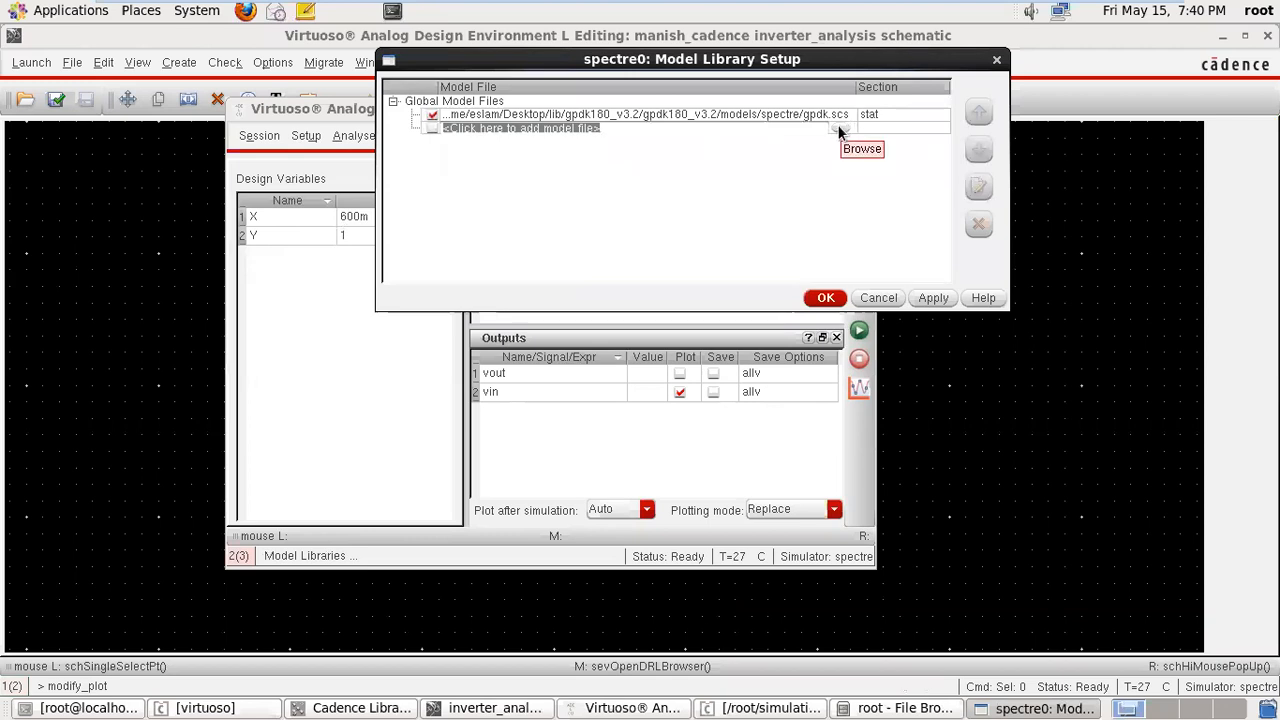
click(838, 132)
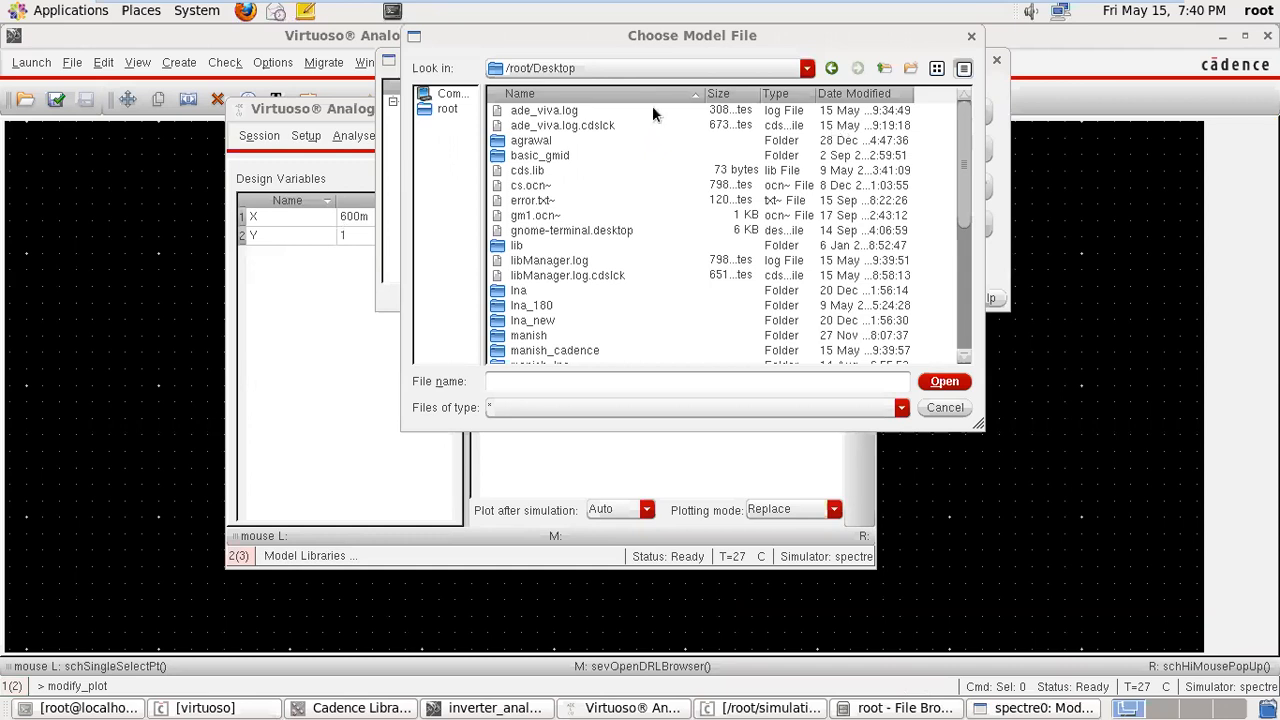
click(446, 110)
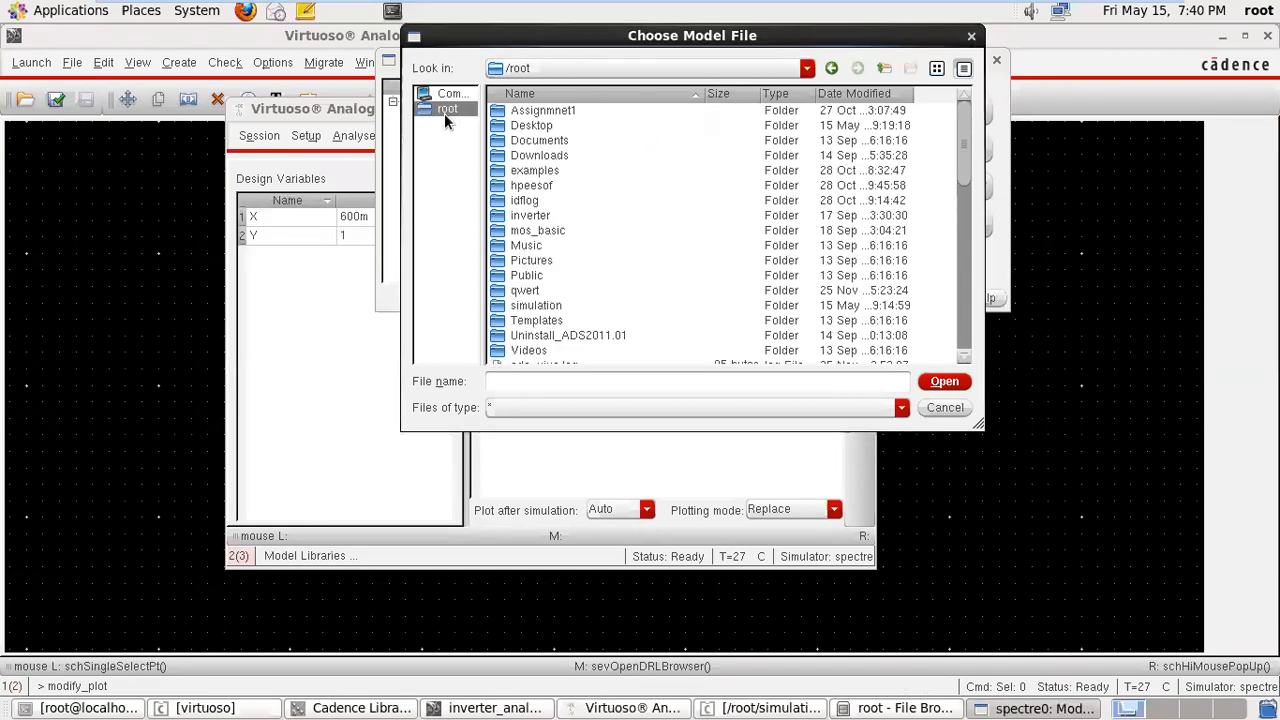
drag(961, 156, 965, 272)
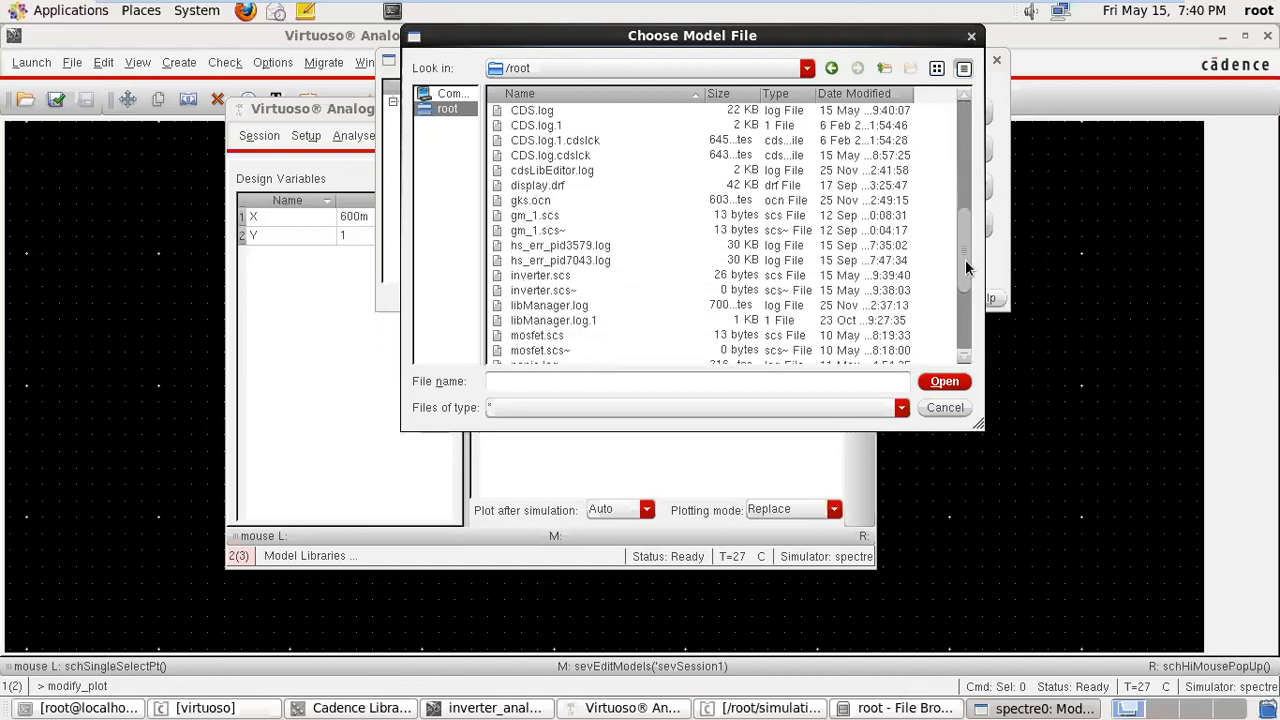
click(573, 276)
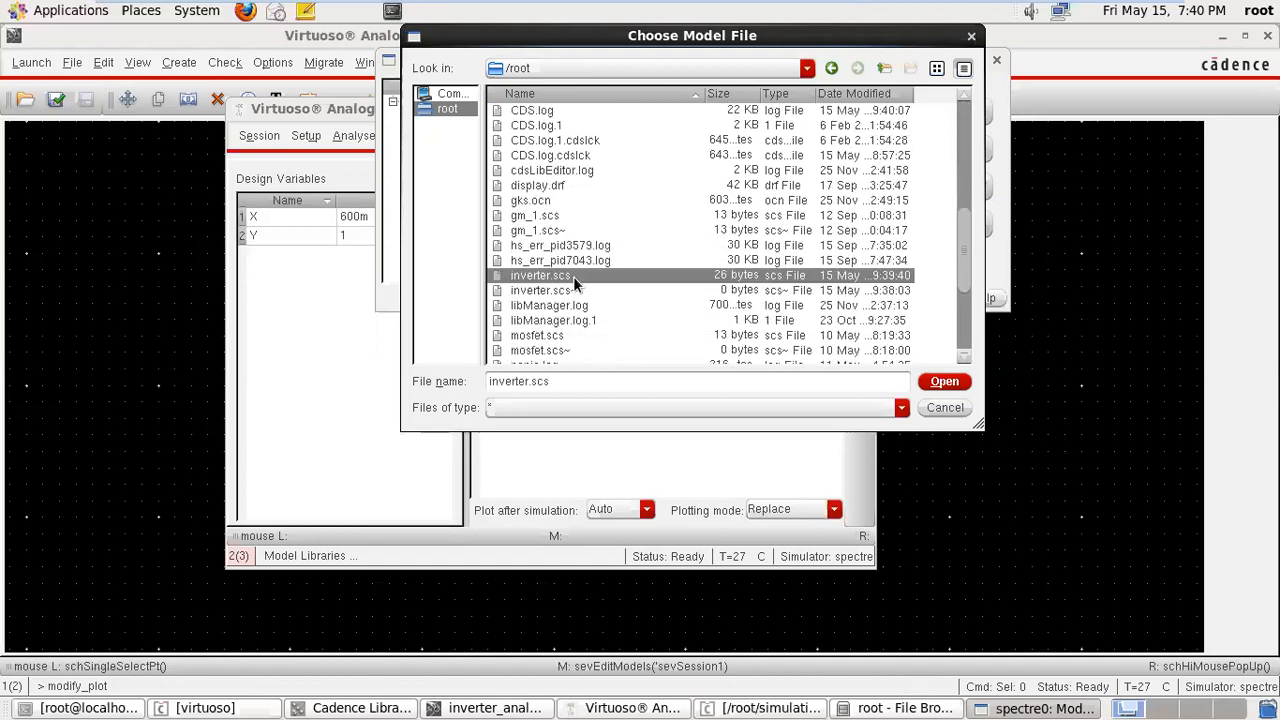
click(940, 384)
click(933, 295)
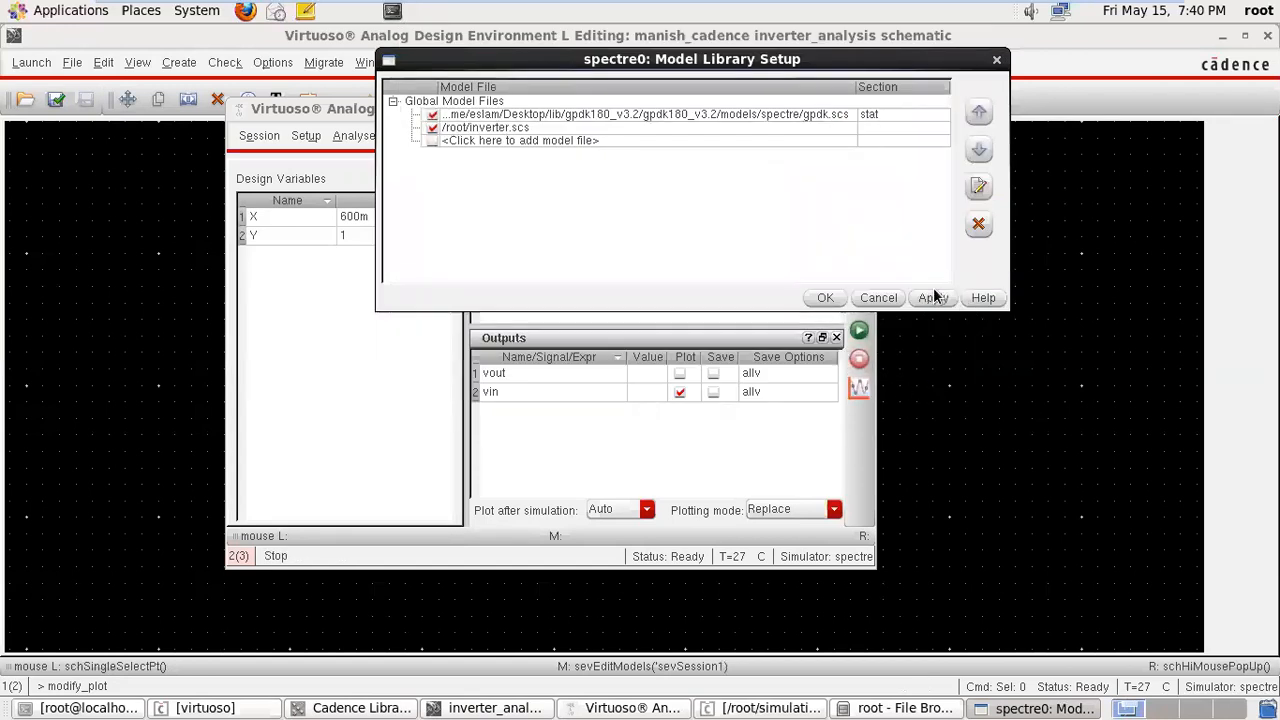
- Confirm the Model Library Setup, check and save the inverter_analysis schematic, and dismiss the check report
click(819, 288)
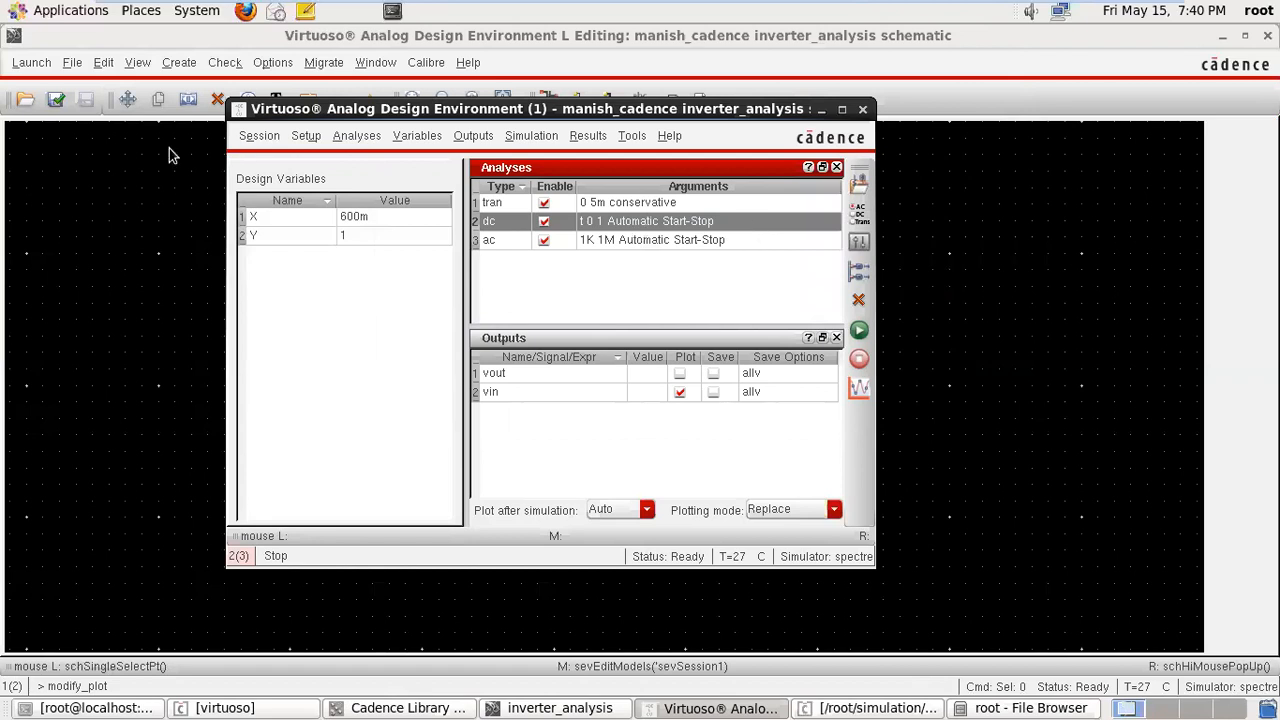
click(155, 290)
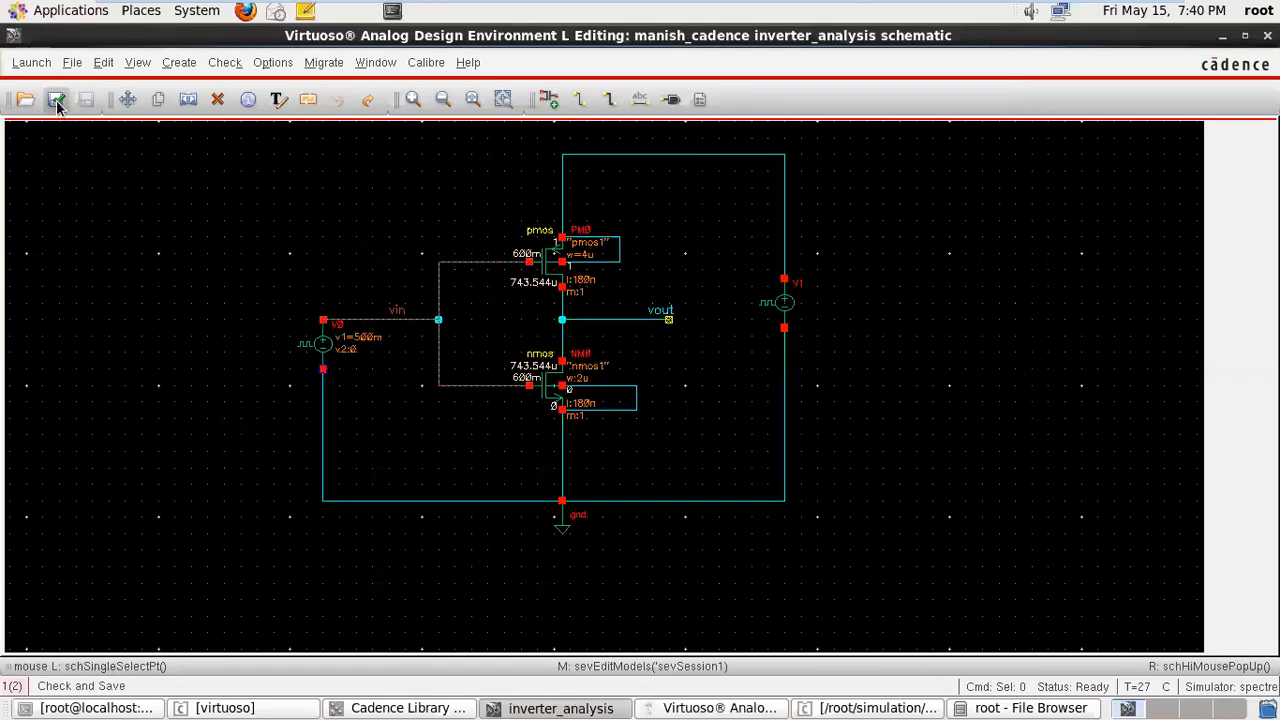
click(56, 99)
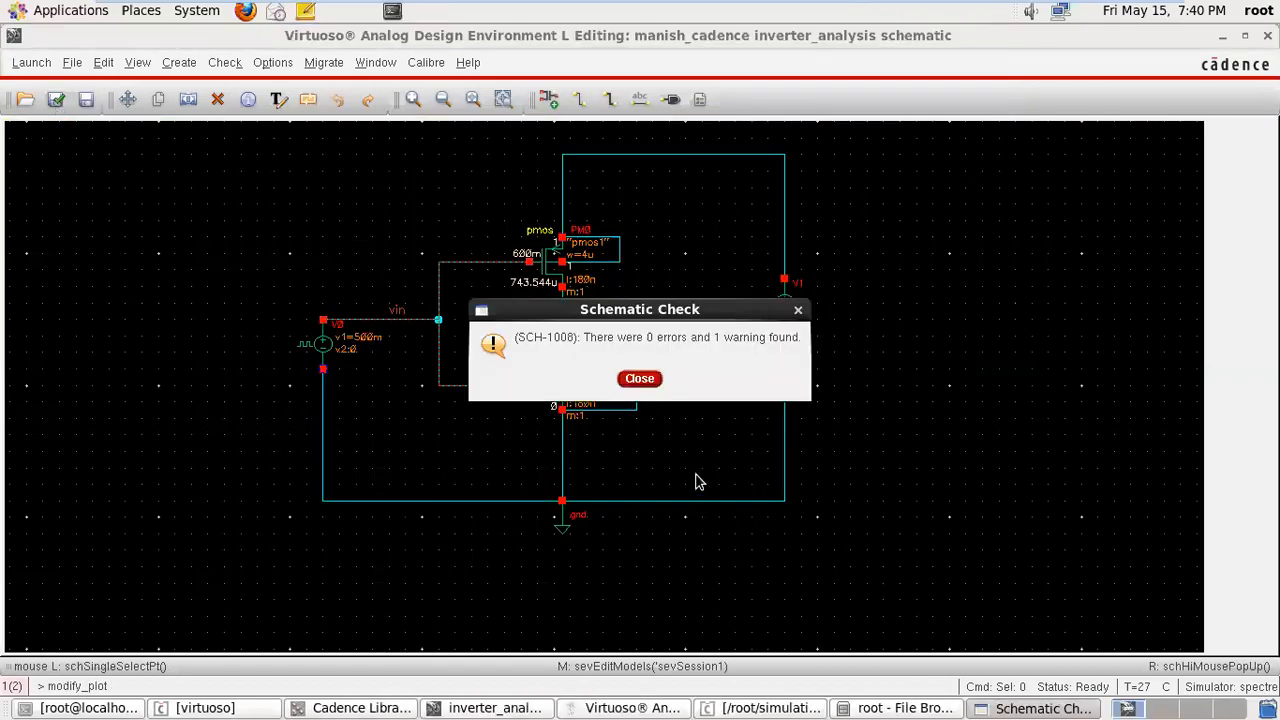
click(640, 378)
- Netlist and run the simulation from the Analog Design Environment, and close the resulting plot window
click(588, 708)
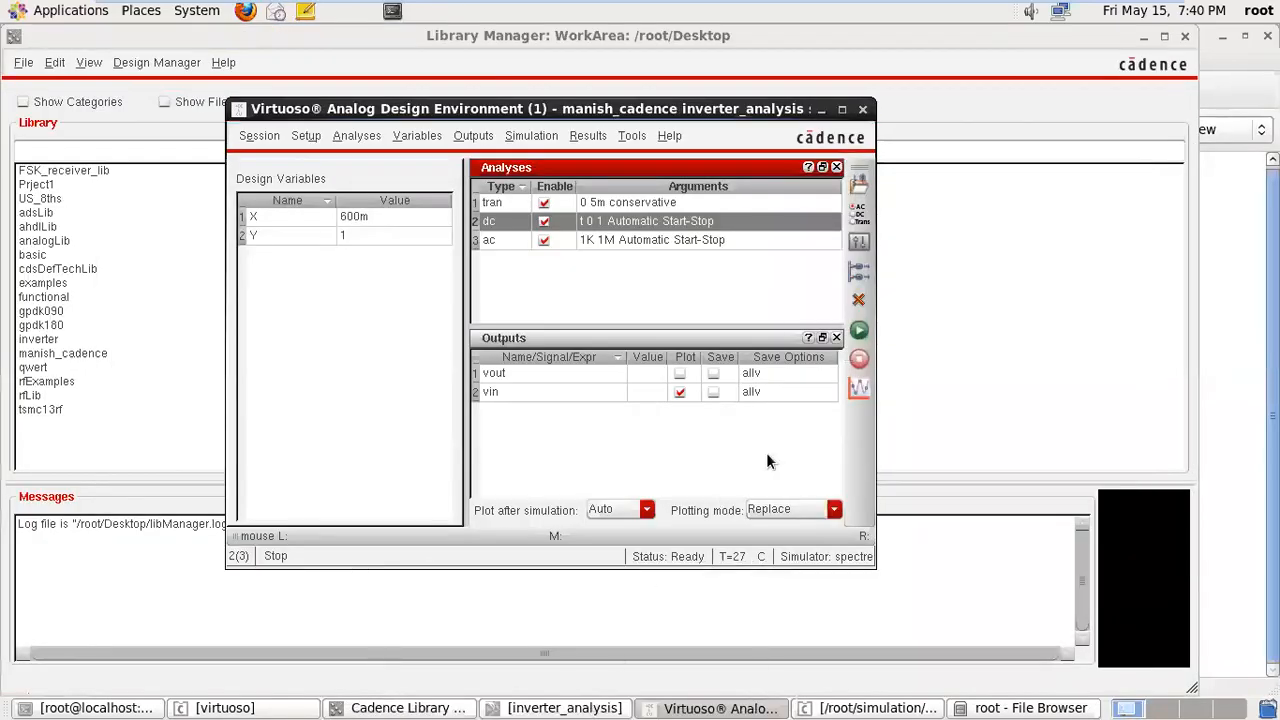
click(858, 331)
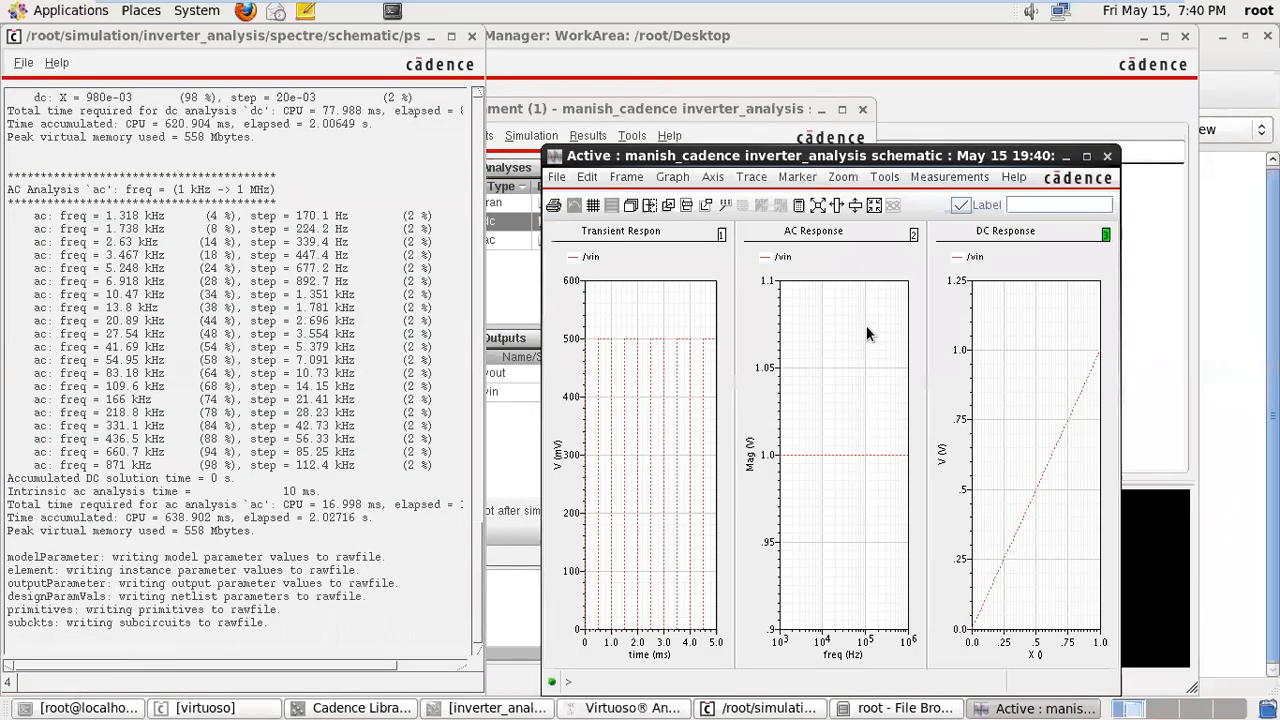
click(1106, 159)
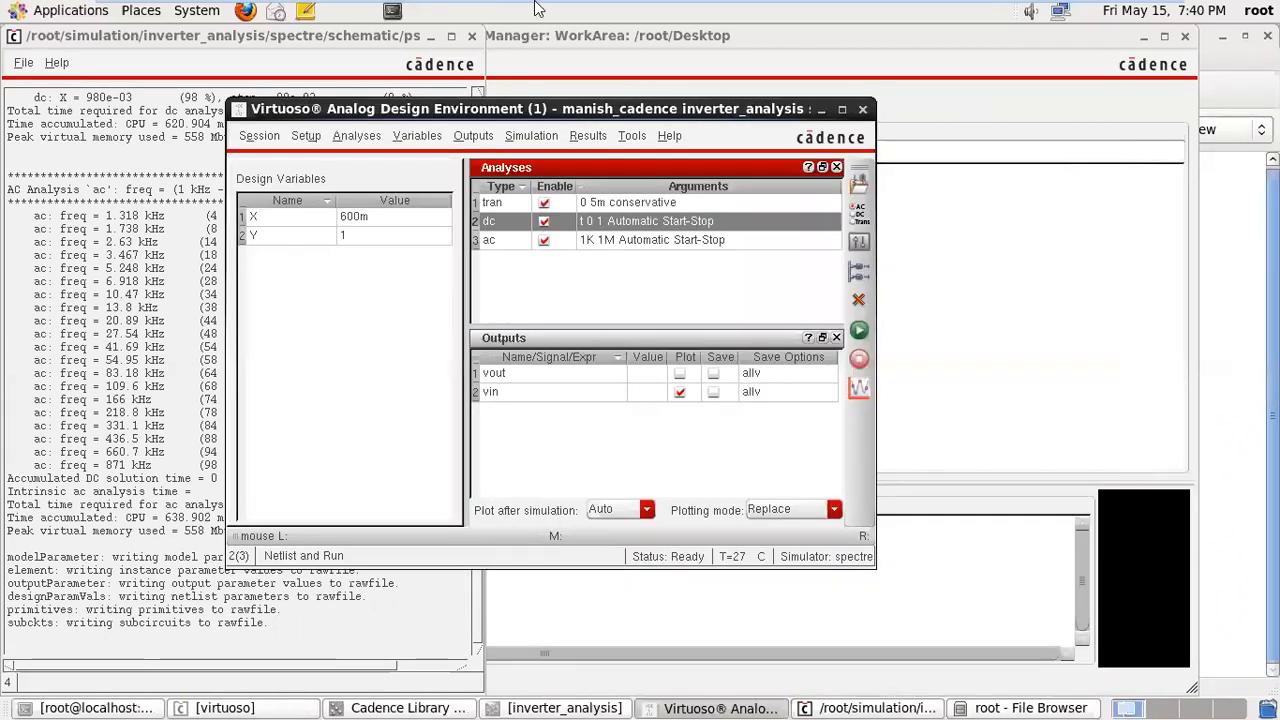
- Open the Results Browser and list the saved NM0 and PM0 signals of the dc-dc results
click(589, 137)
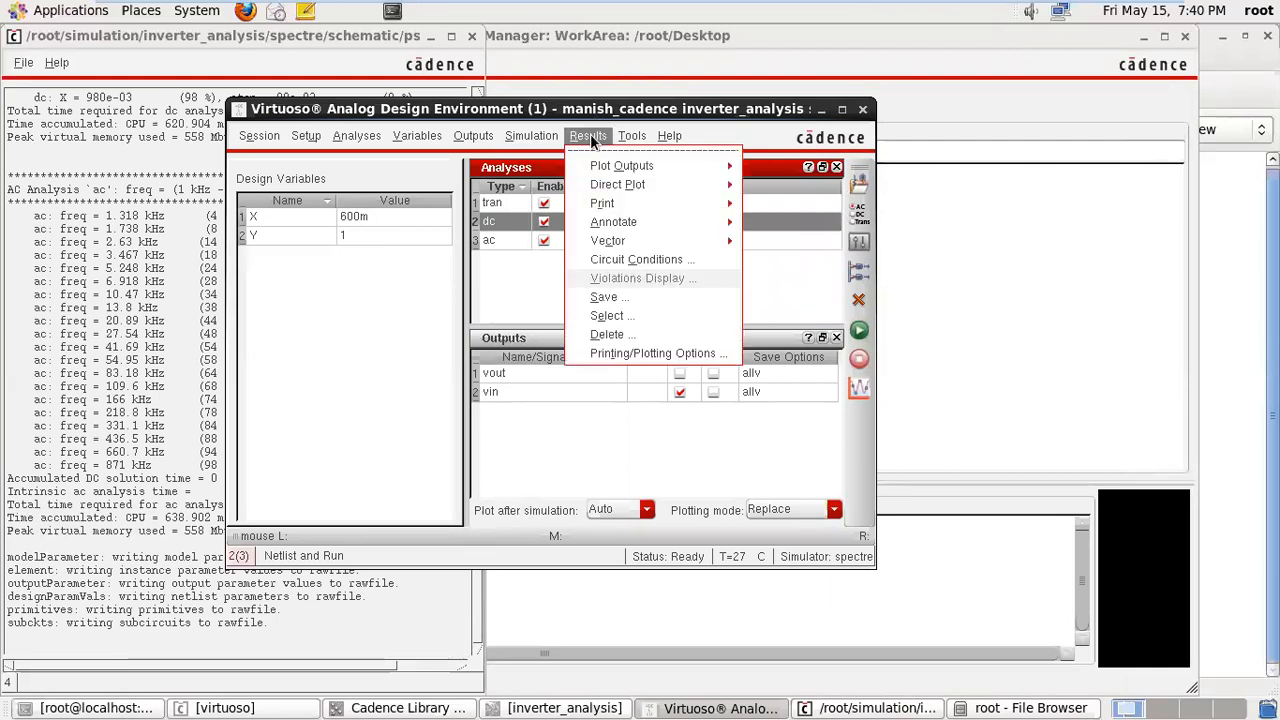
mouse_move(629, 139)
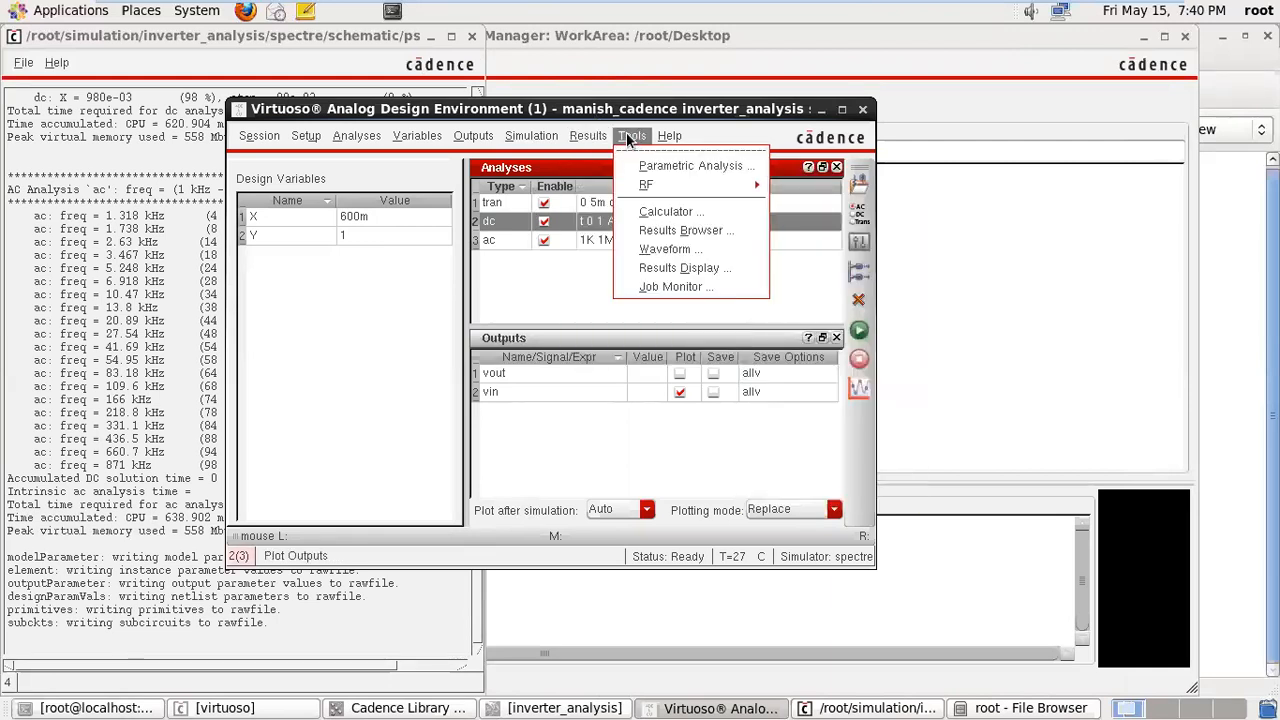
click(655, 231)
double_click(617, 290)
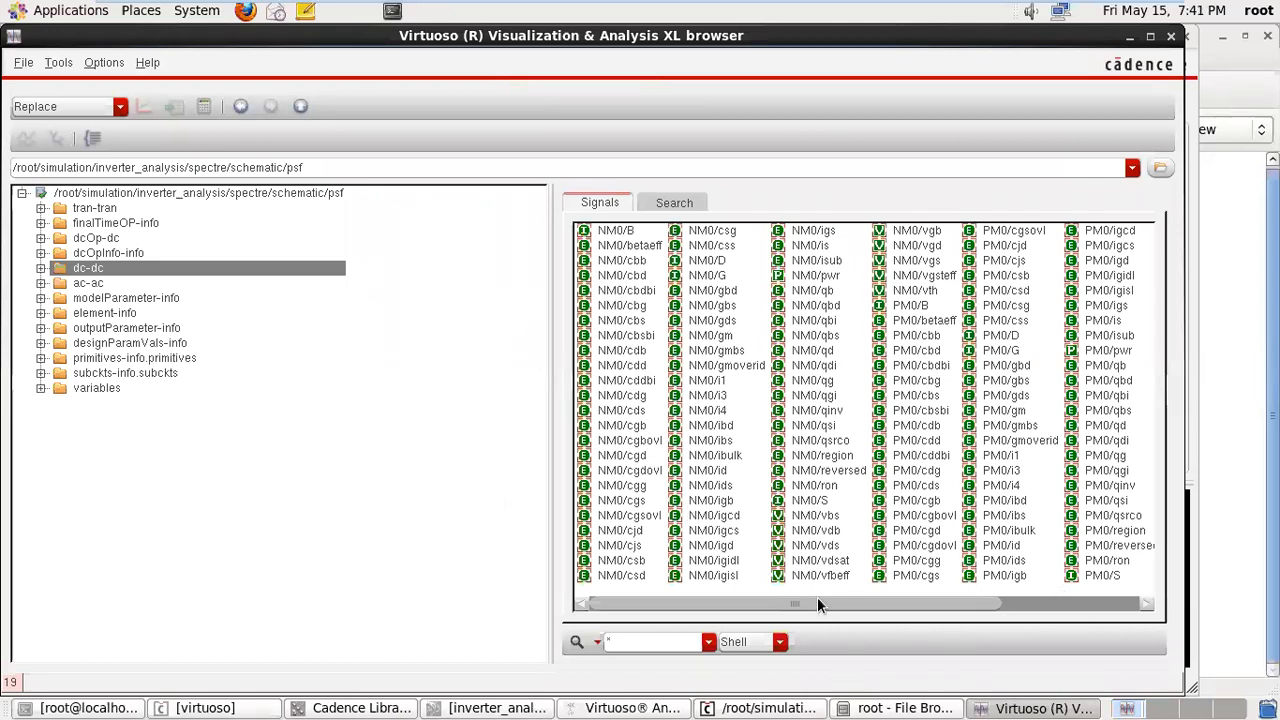
drag(828, 604, 746, 608)
- Plot the NM0/gm, NM0/gbs and NM0/ibulk signals from the dc-dc results one by one, closing each graph window
double_click(718, 341)
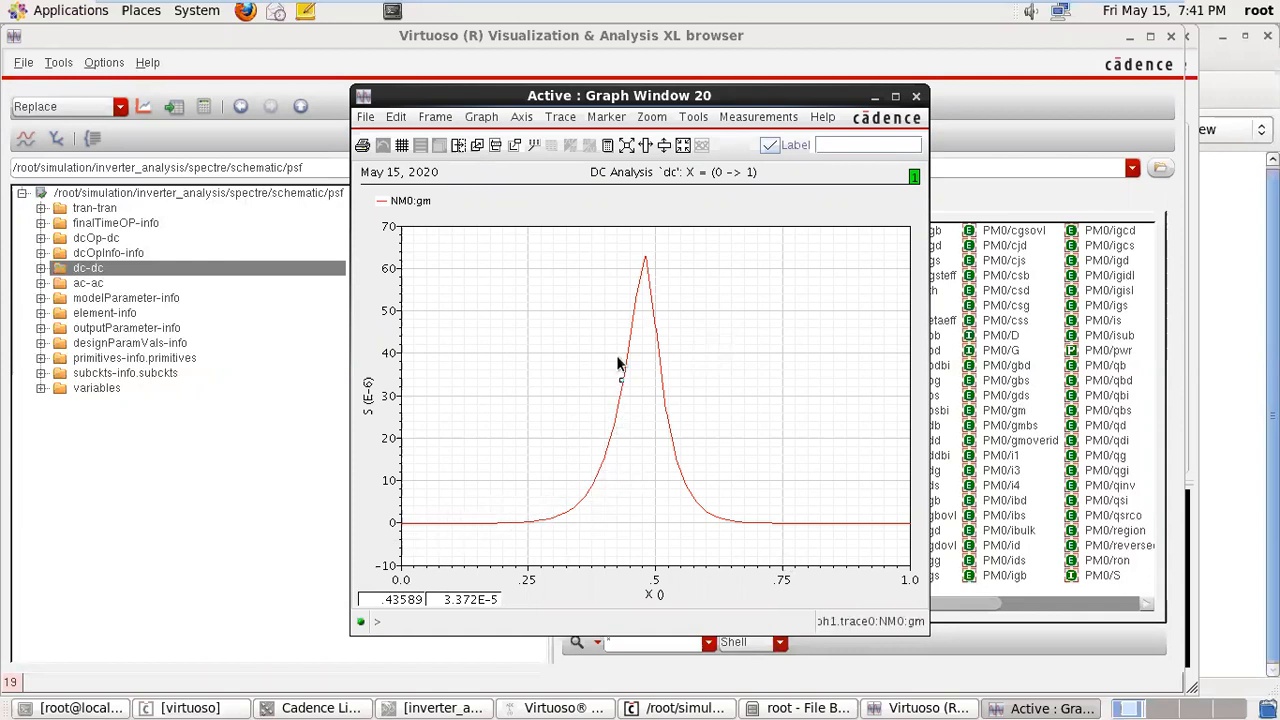
click(915, 96)
double_click(712, 305)
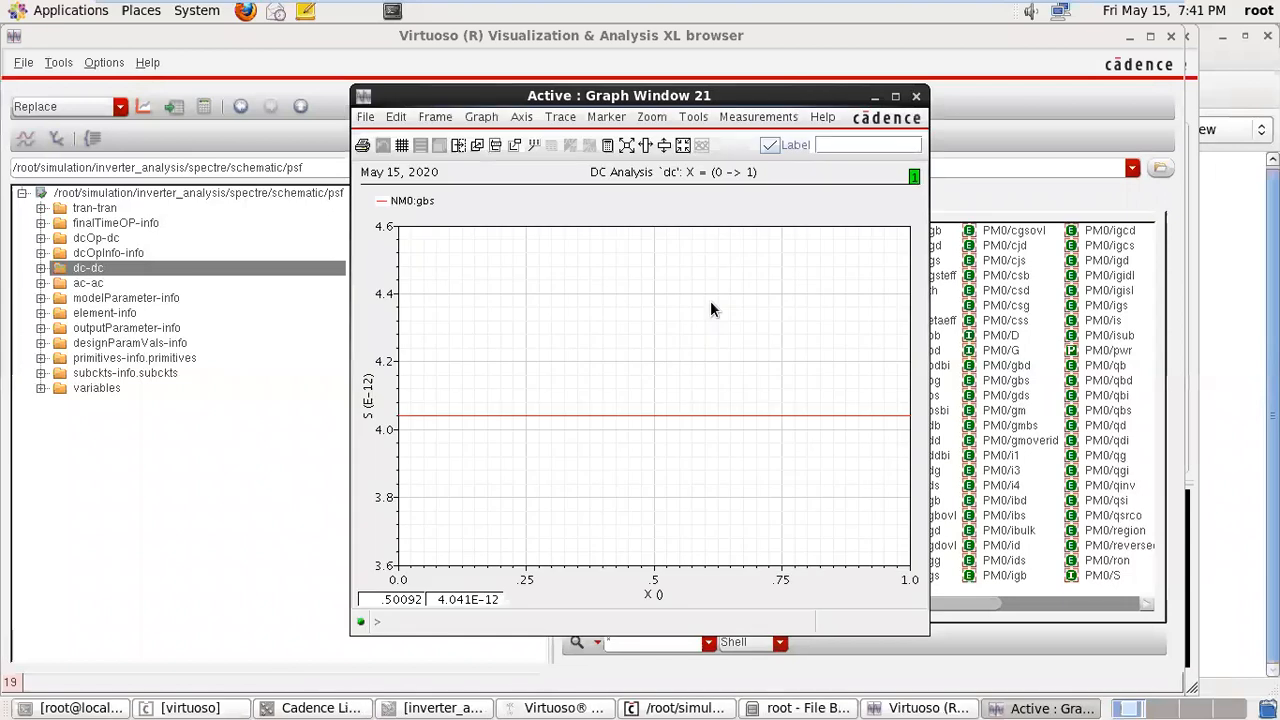
click(915, 96)
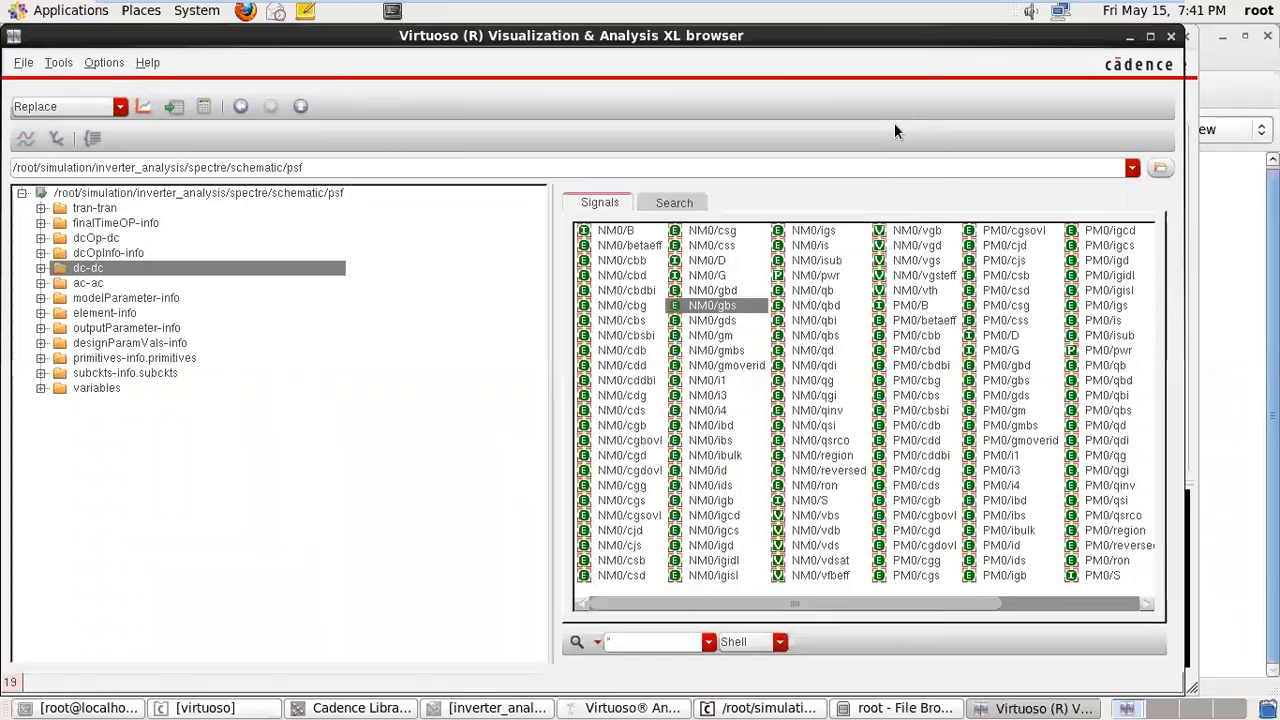
double_click(719, 456)
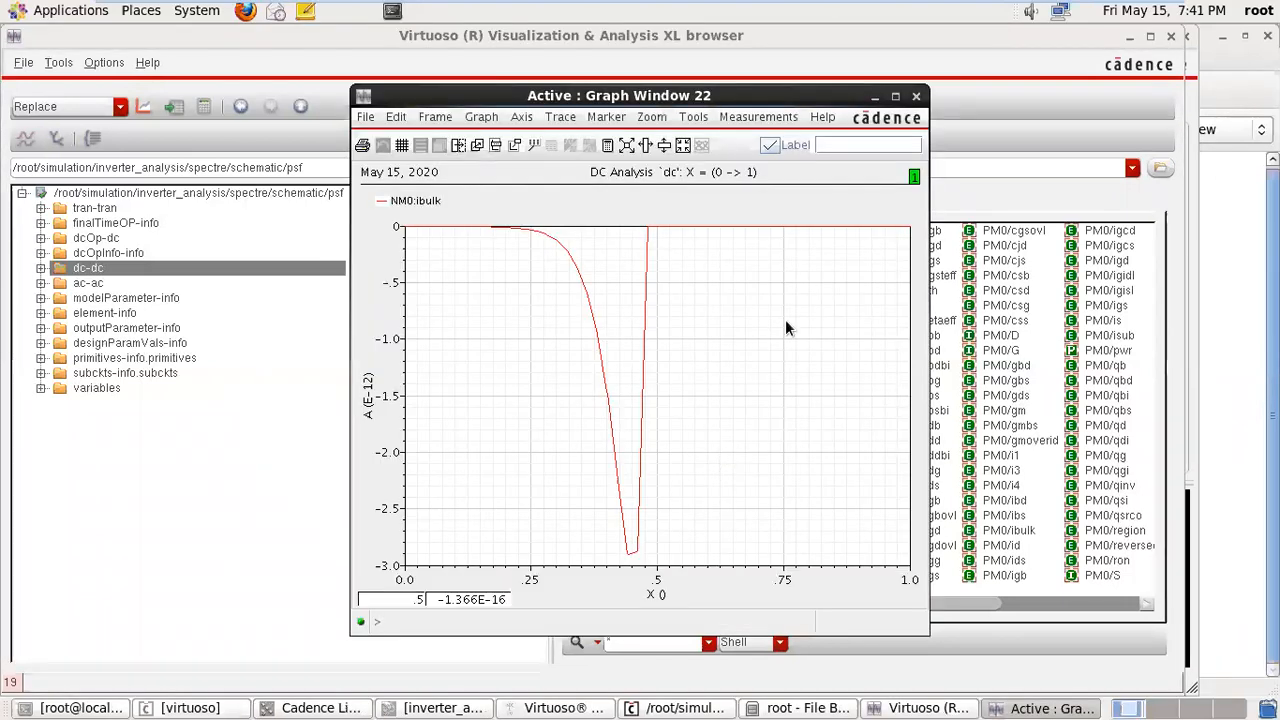
click(915, 96)
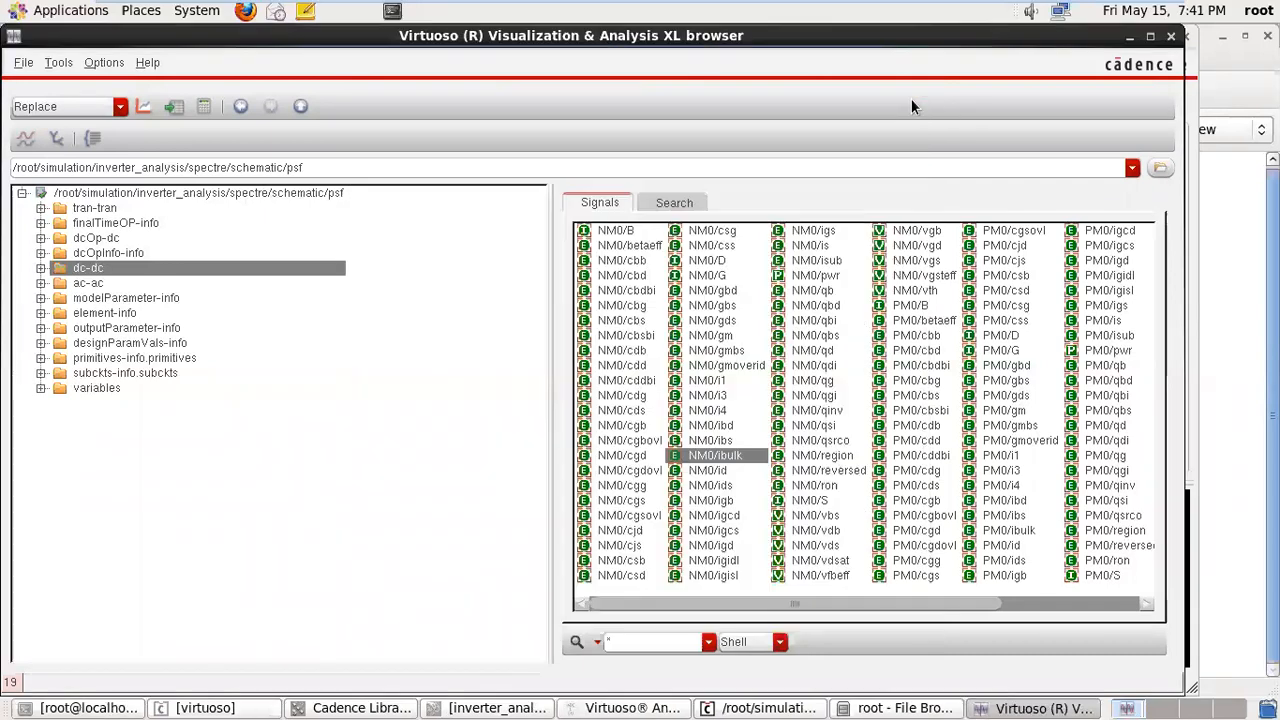
- Plot NM0/region and PM0/csg from the dc-dc results one by one, closing each graph window
double_click(796, 459)
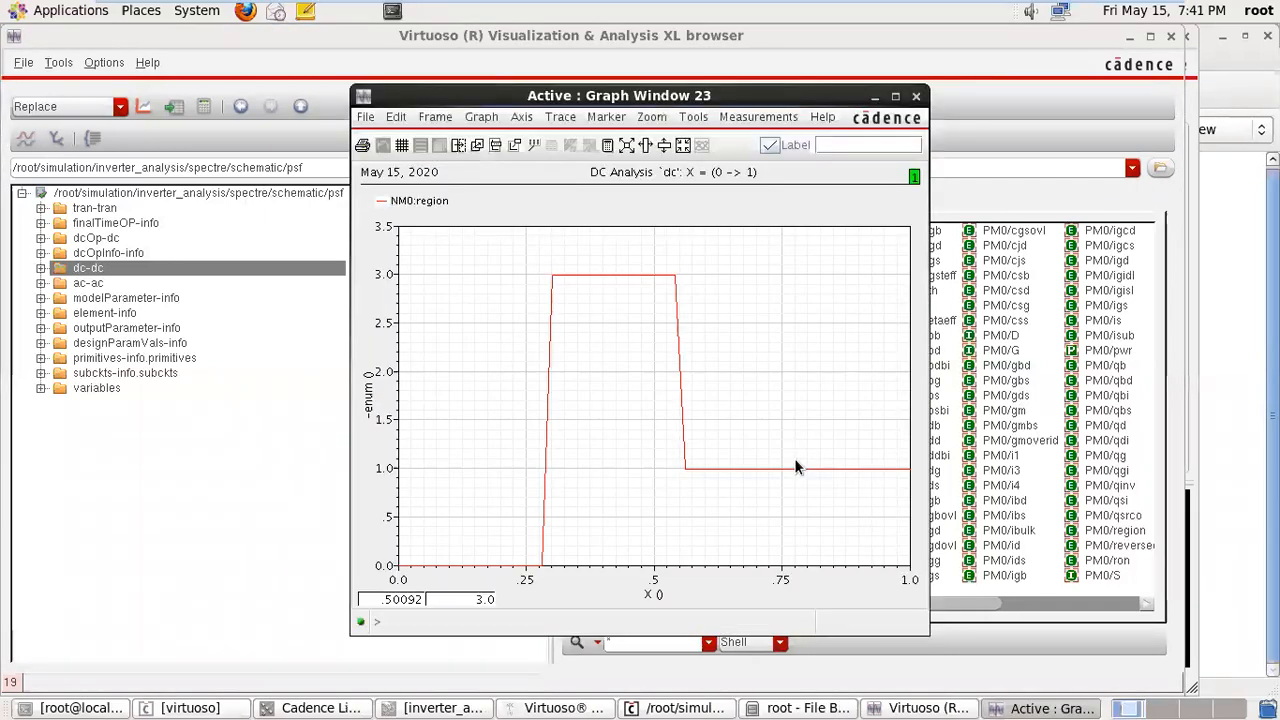
click(915, 96)
double_click(1003, 305)
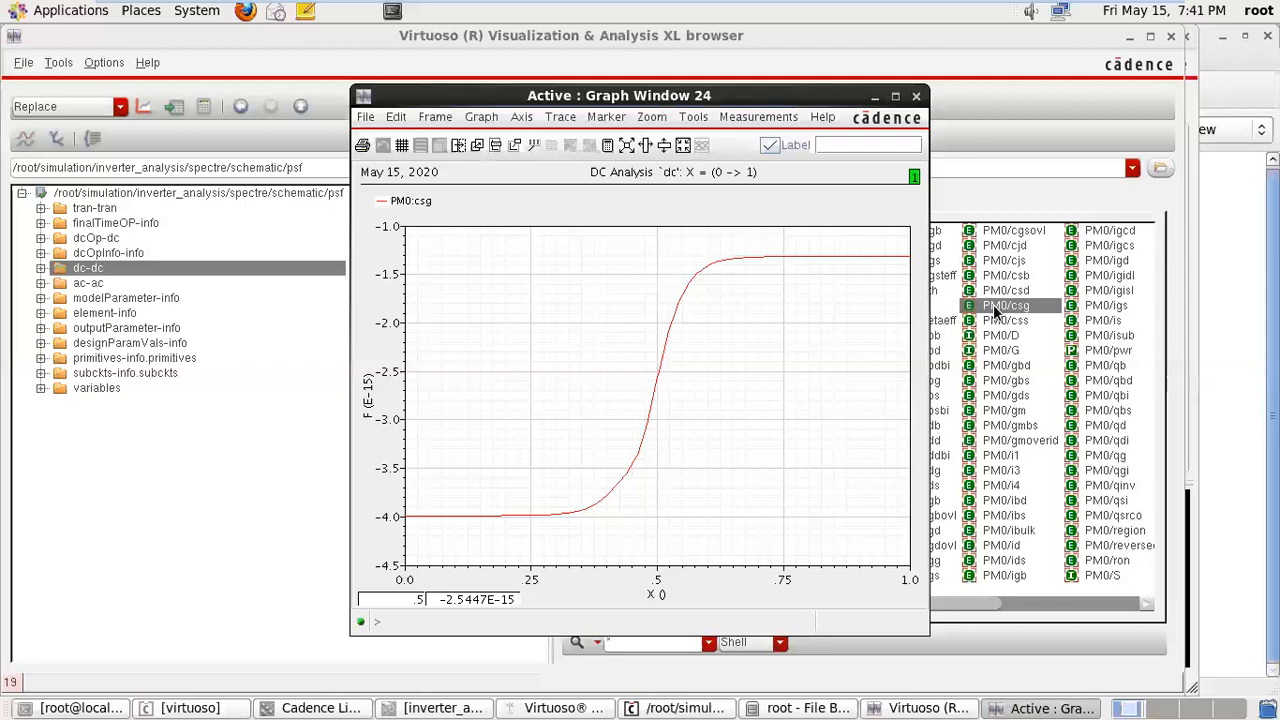
click(915, 97)
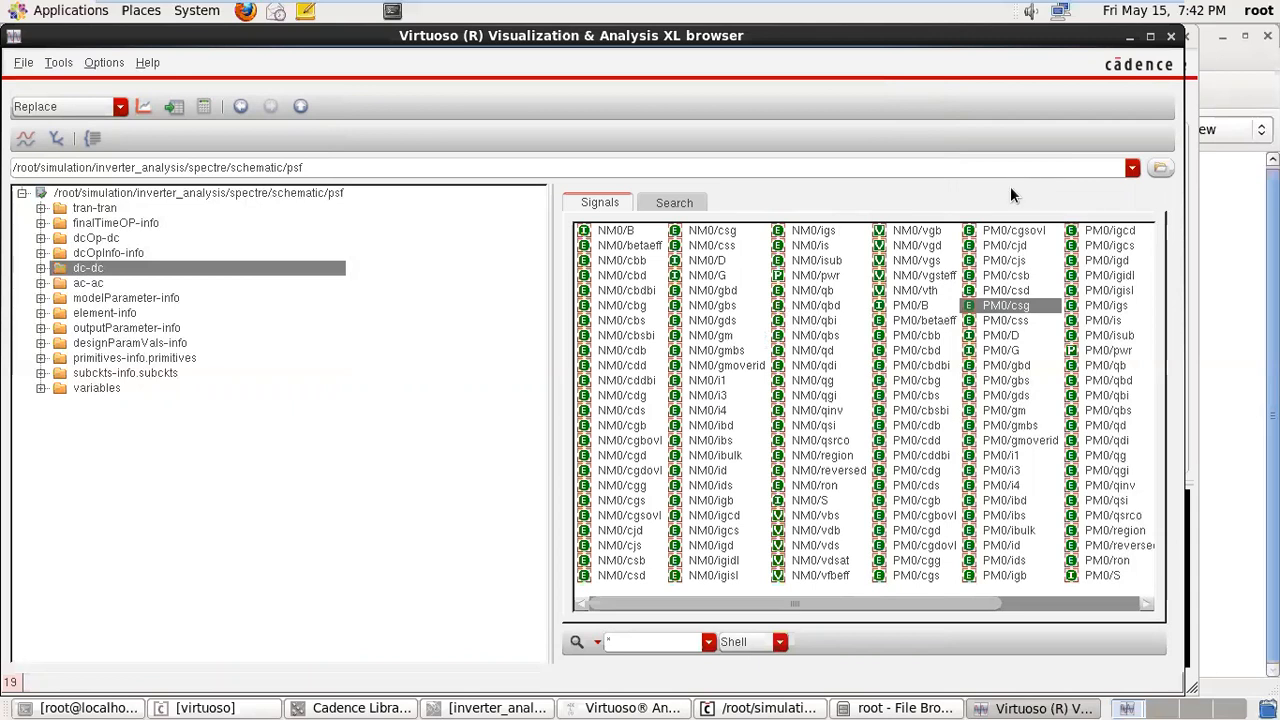
- Send the NM0/gm signal of the dc-dc results to the Calculator and check its getData expression
click(706, 337)
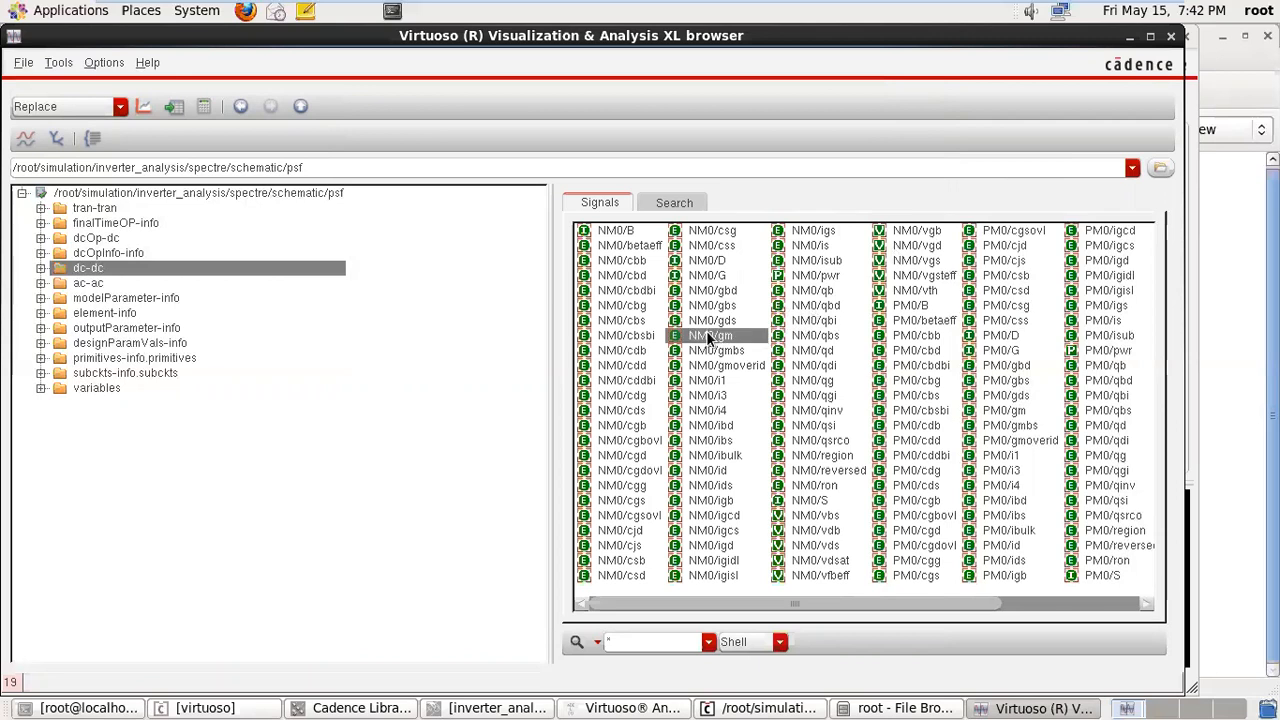
right_click(705, 339)
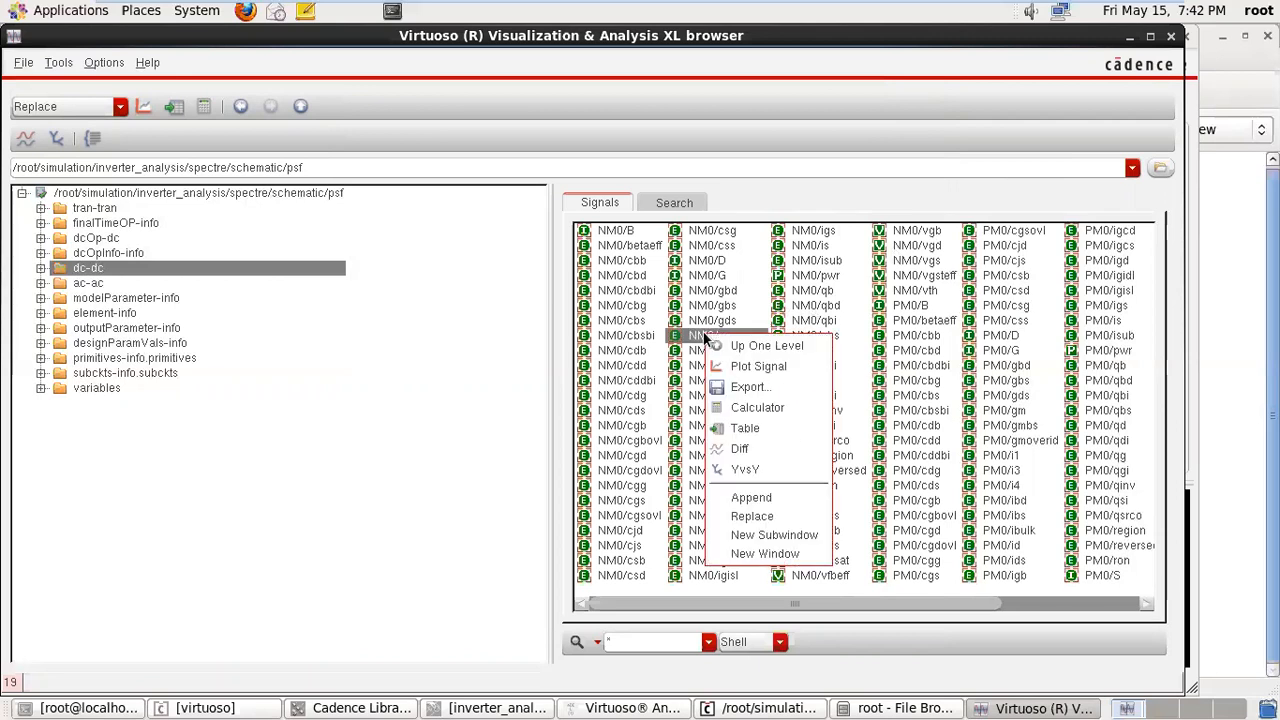
click(761, 407)
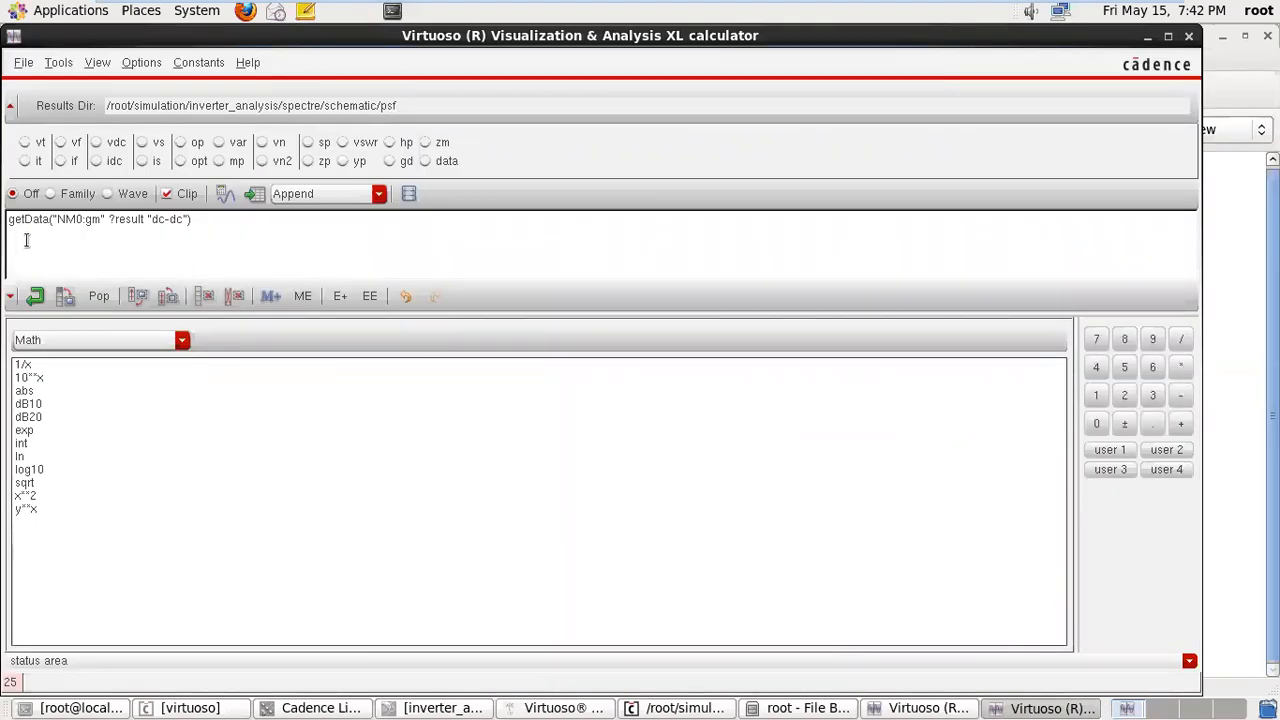
drag(200, 220, 9, 217)
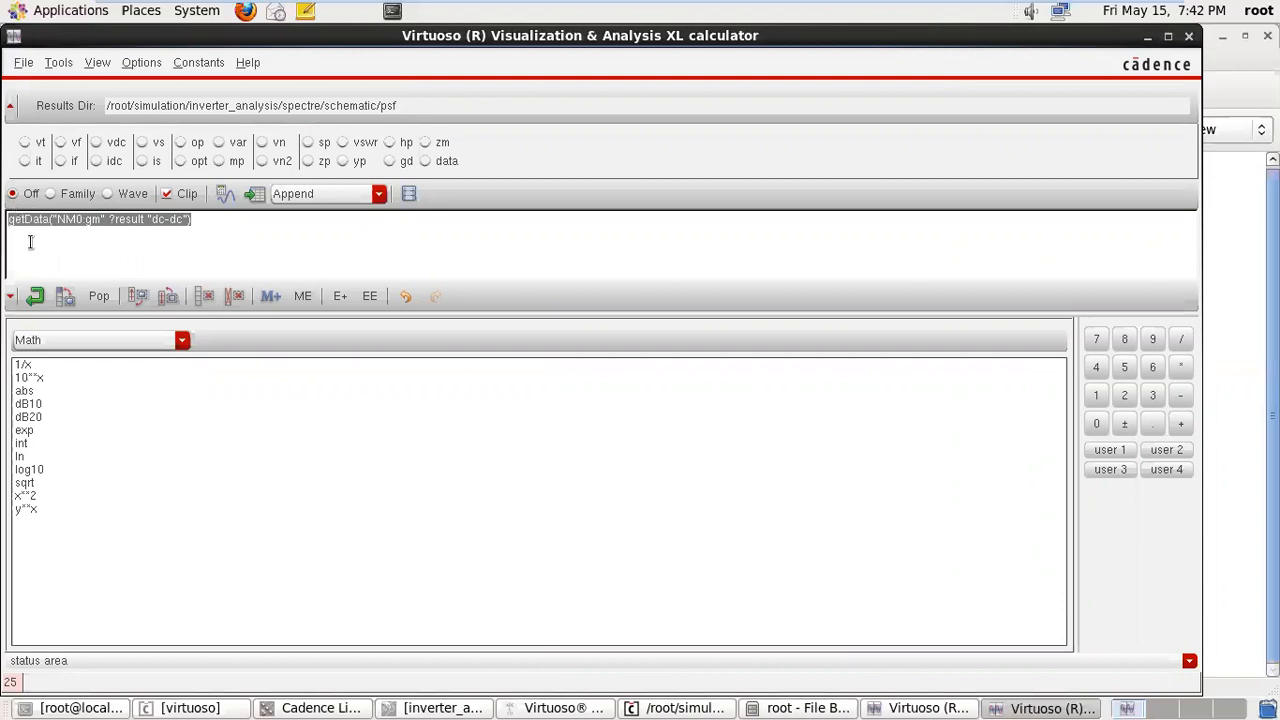
click(28, 240)
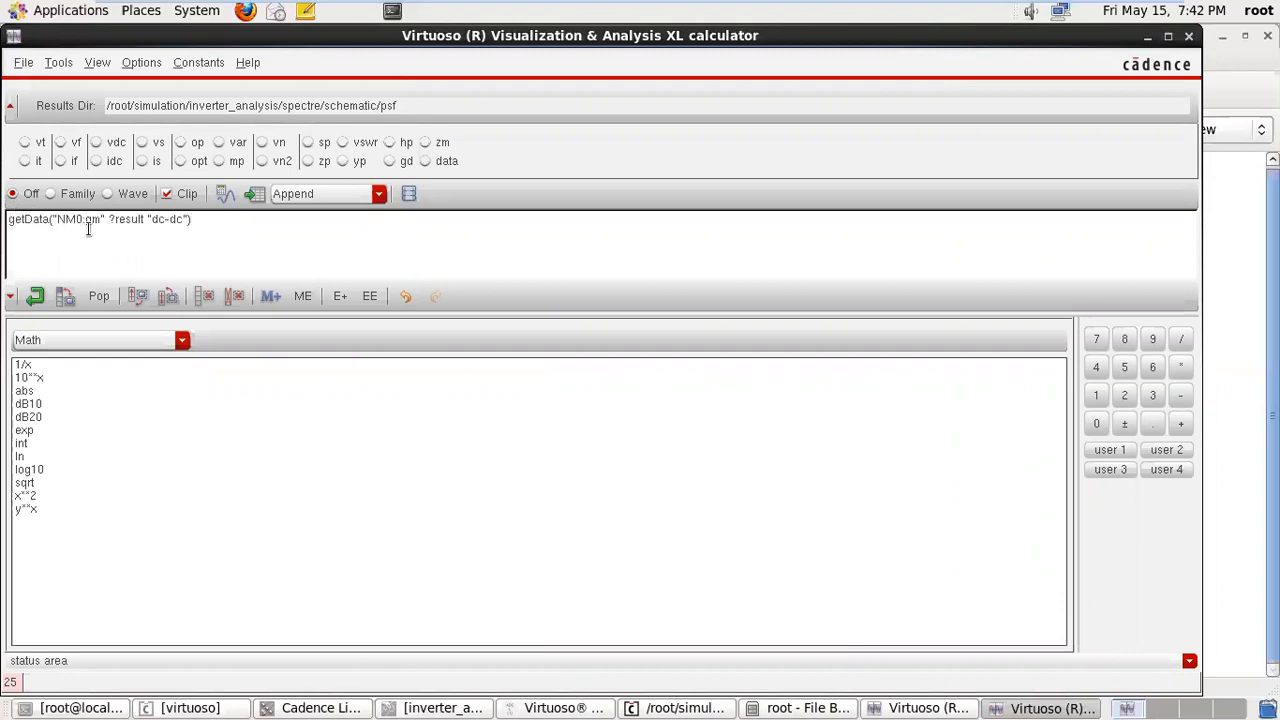
- In the Analog Design Environment, add an output named gm using the Calculator's NM0:gm expression, and close the outputs setup
click(553, 708)
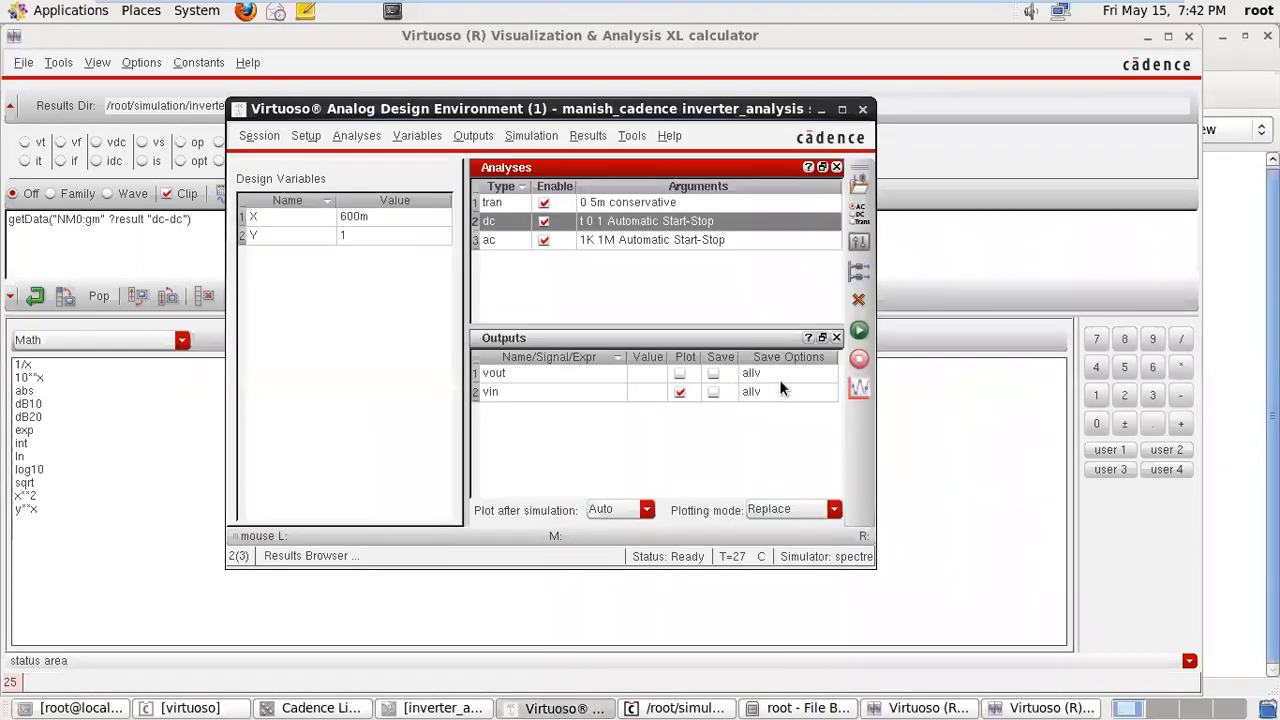
click(858, 280)
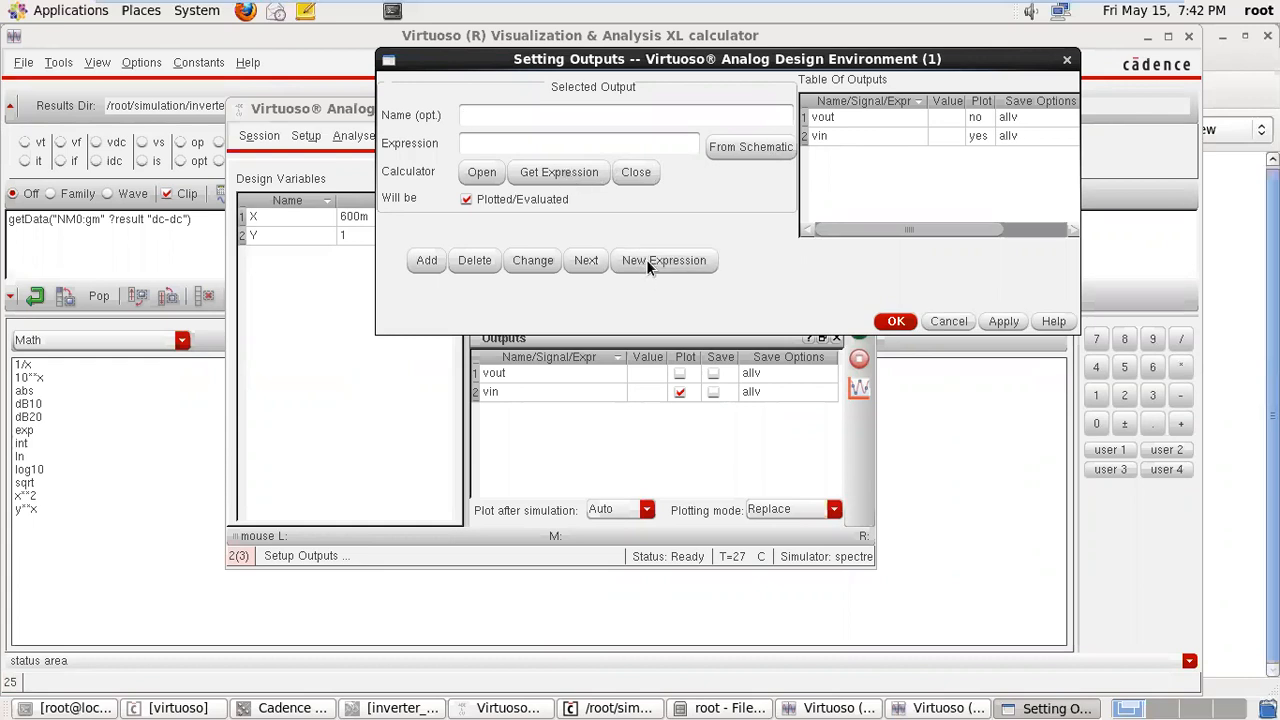
click(562, 174)
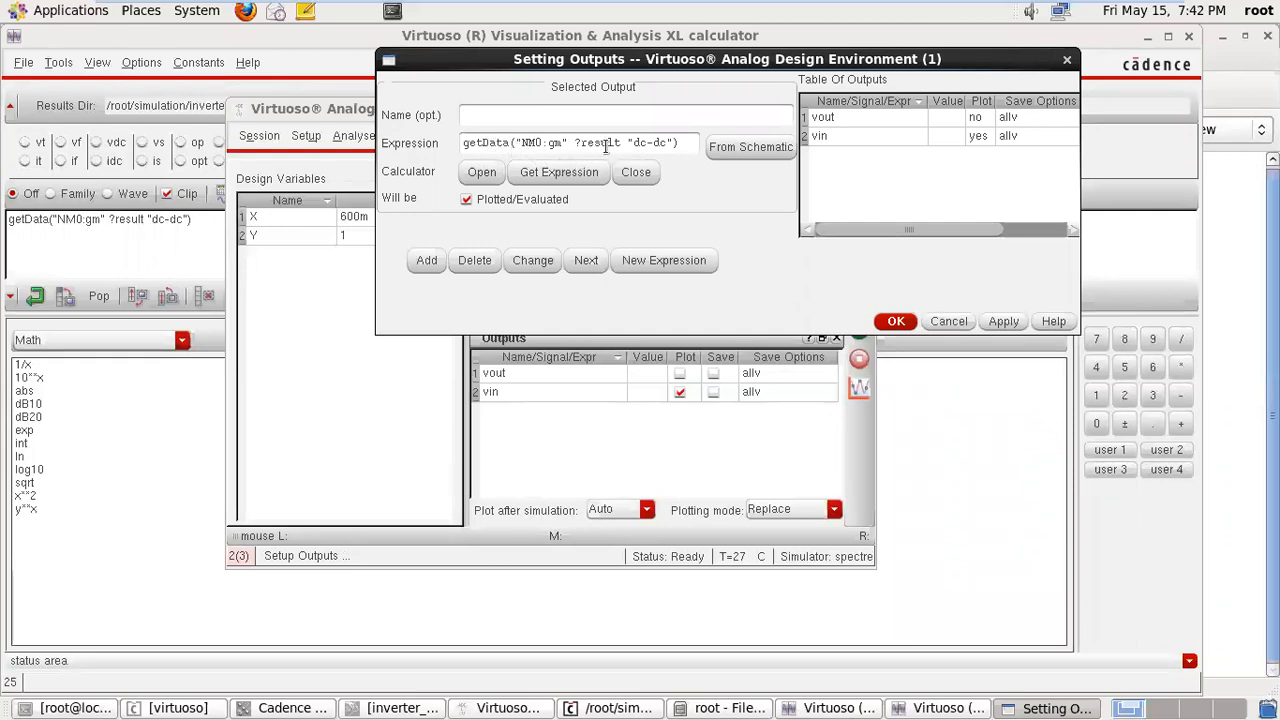
click(533, 113)
click(427, 262)
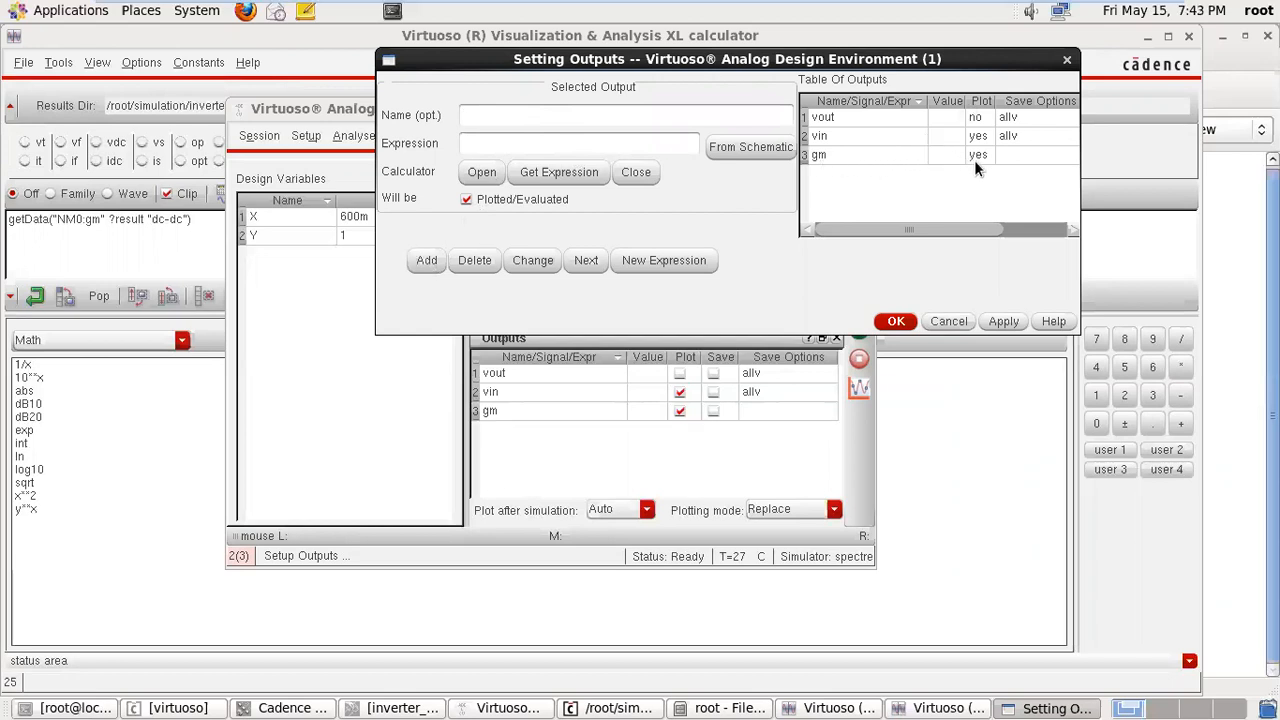
click(1068, 62)
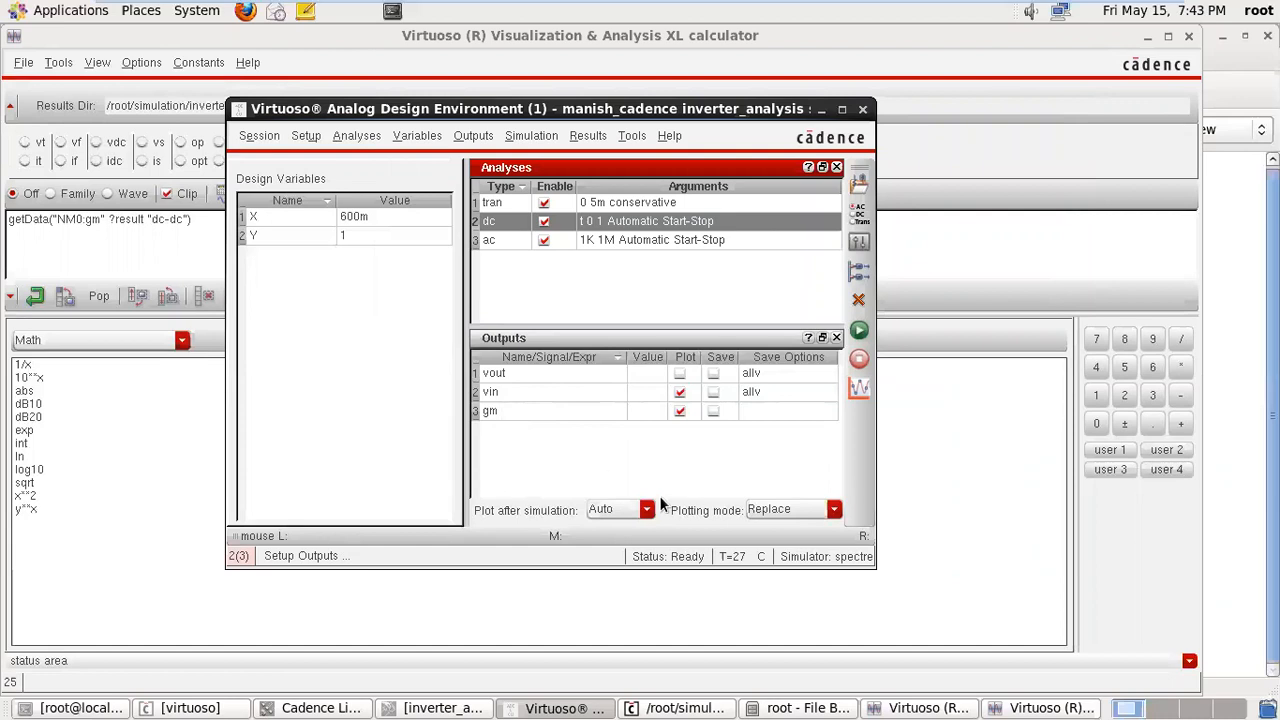
- Return to the Results Browser, plot NM0/cgg from dc-dc and close the graph, and send the signal to the Calculator
click(1035, 708)
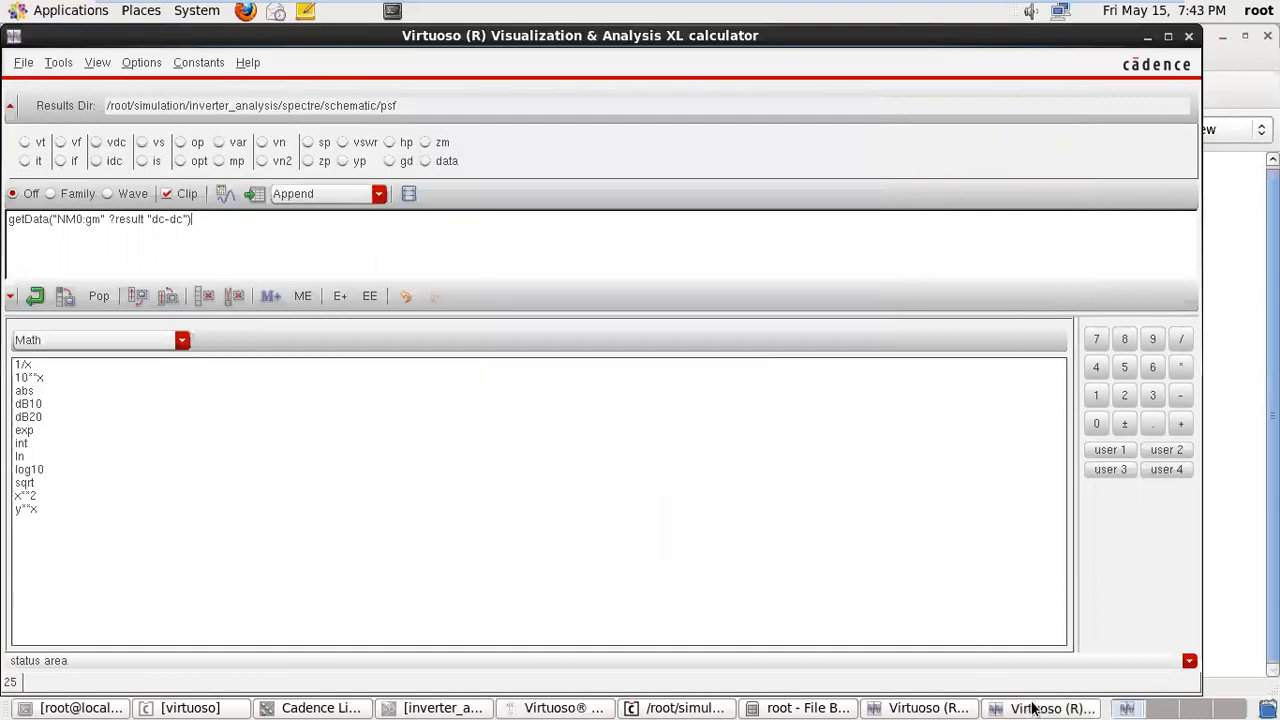
click(927, 708)
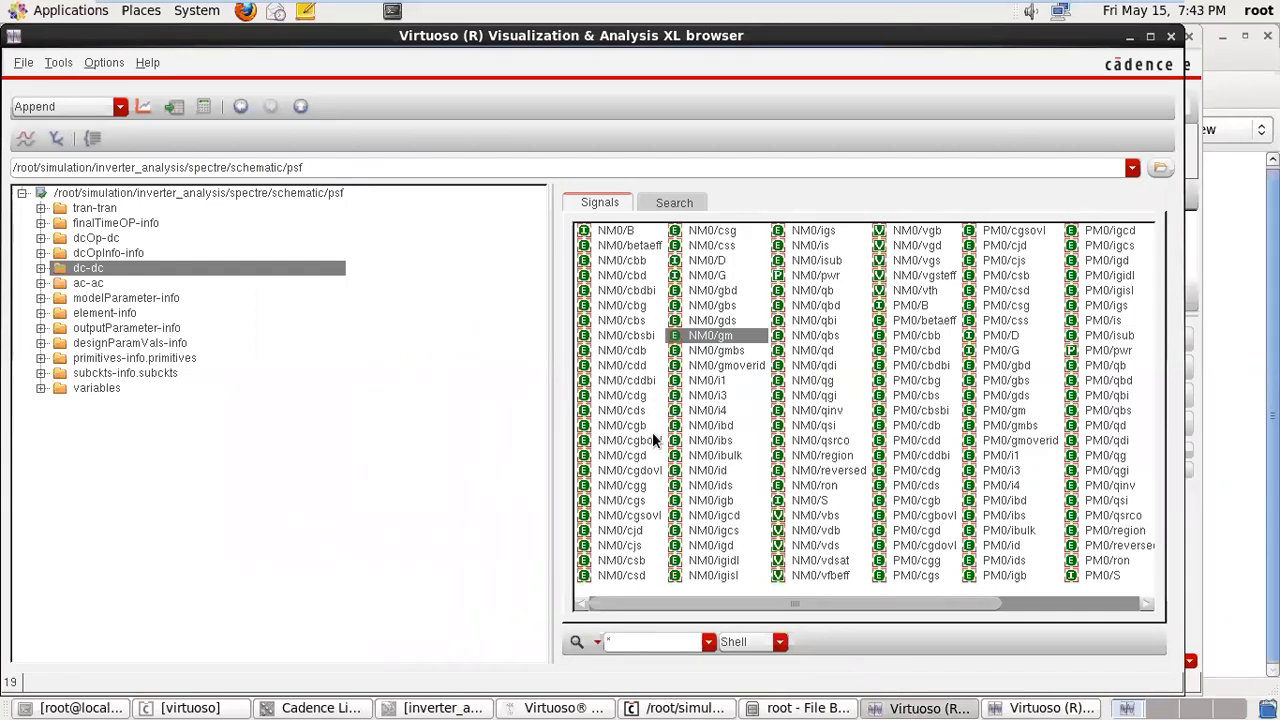
double_click(630, 486)
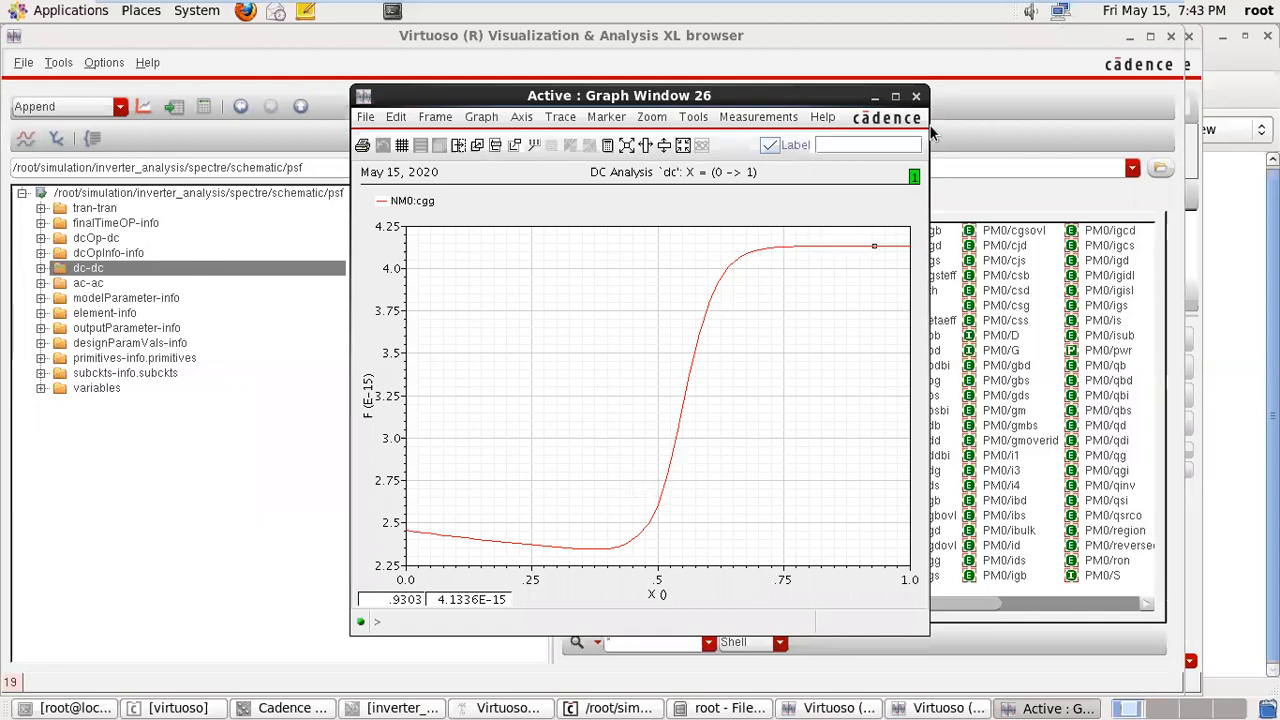
click(915, 96)
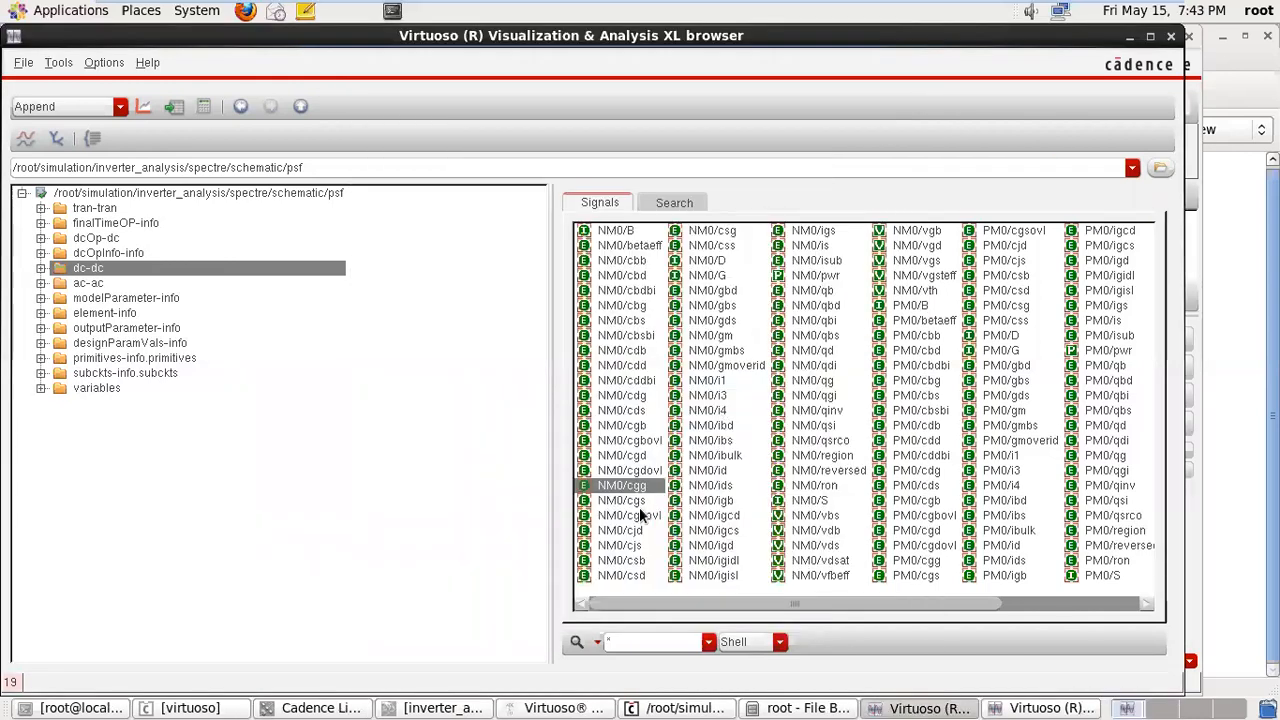
right_click(631, 490)
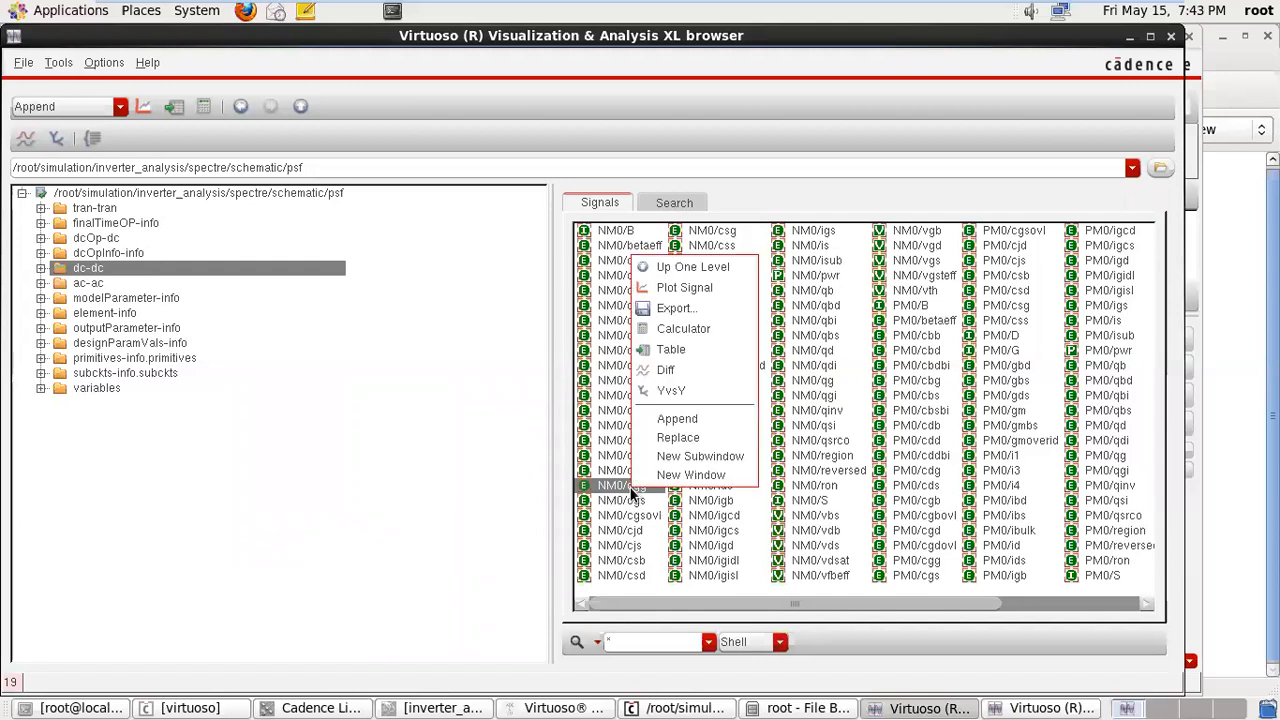
click(699, 327)
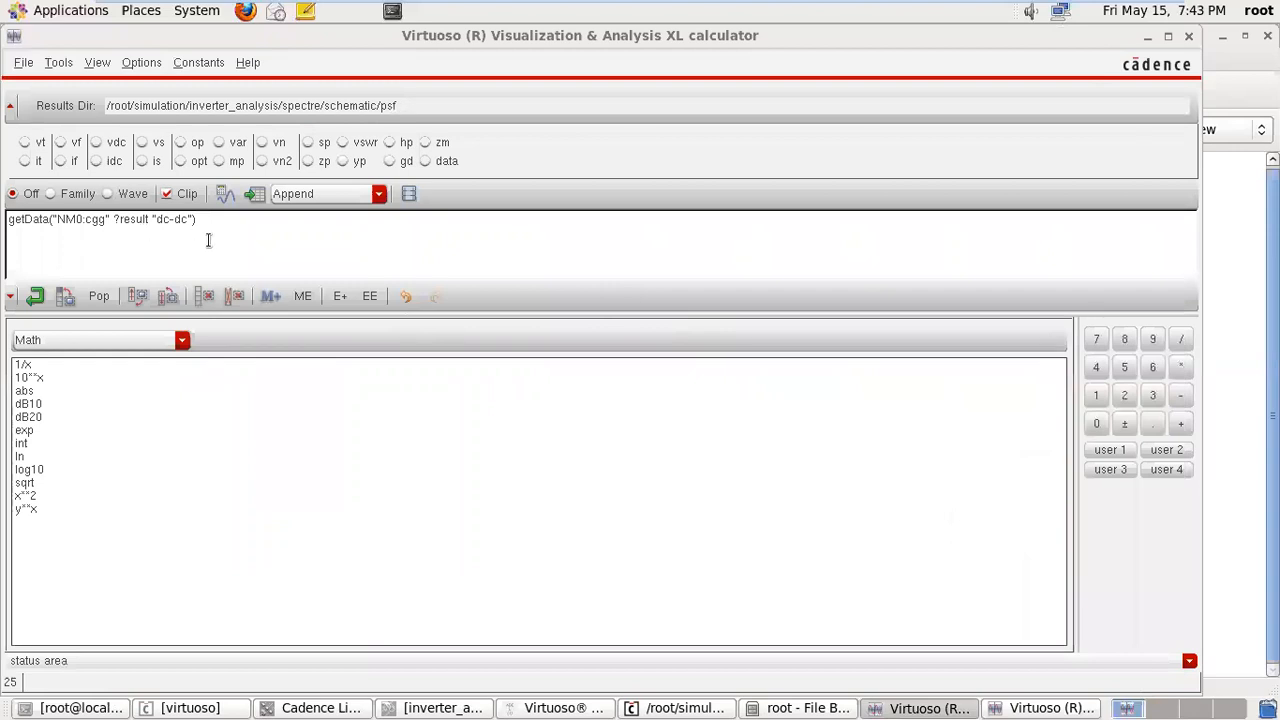
- In the Analog Design Environment, add an output named cgg using the Calculator's NM0:cgg expression, and close the outputs setup
click(541, 708)
click(860, 270)
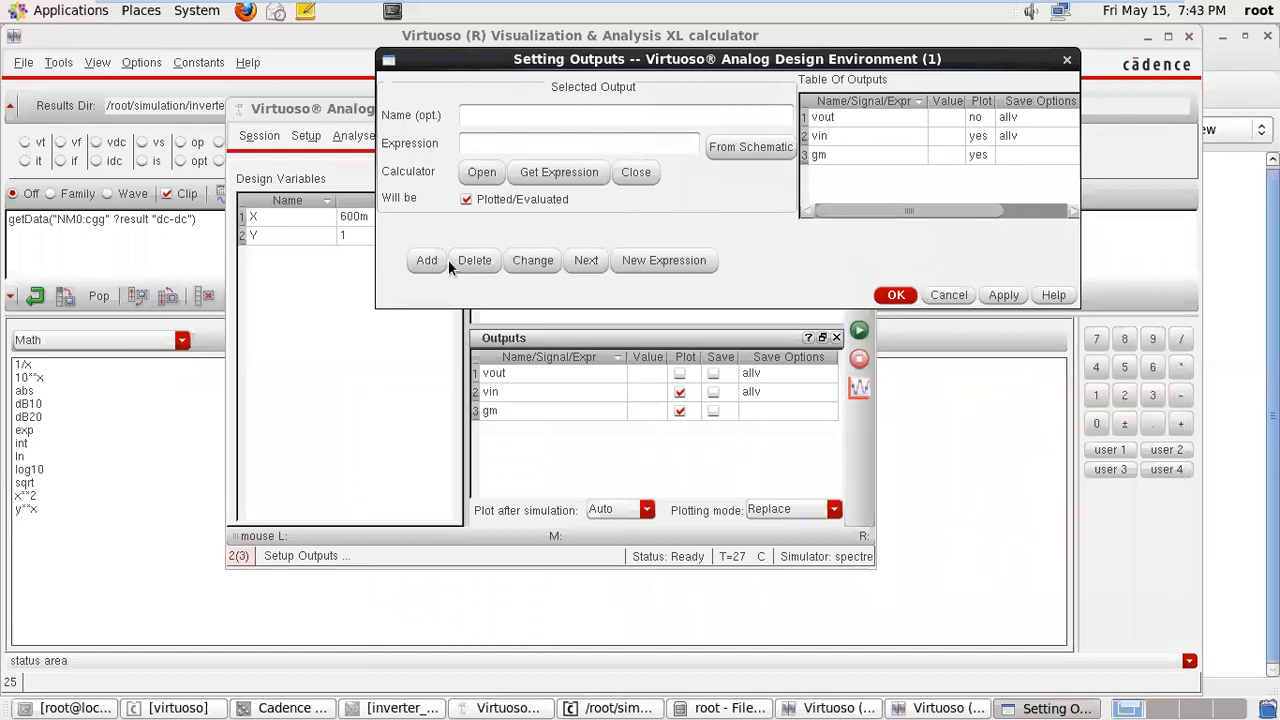
click(549, 173)
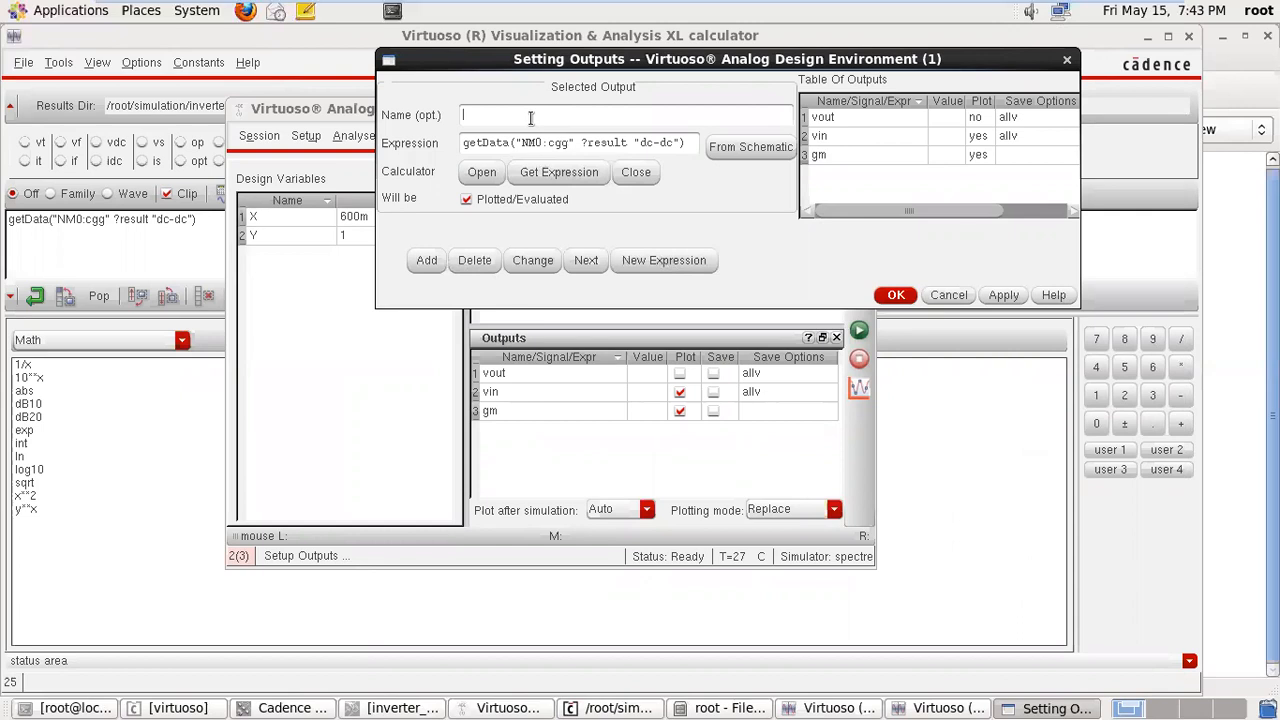
text(cgg)
click(425, 260)
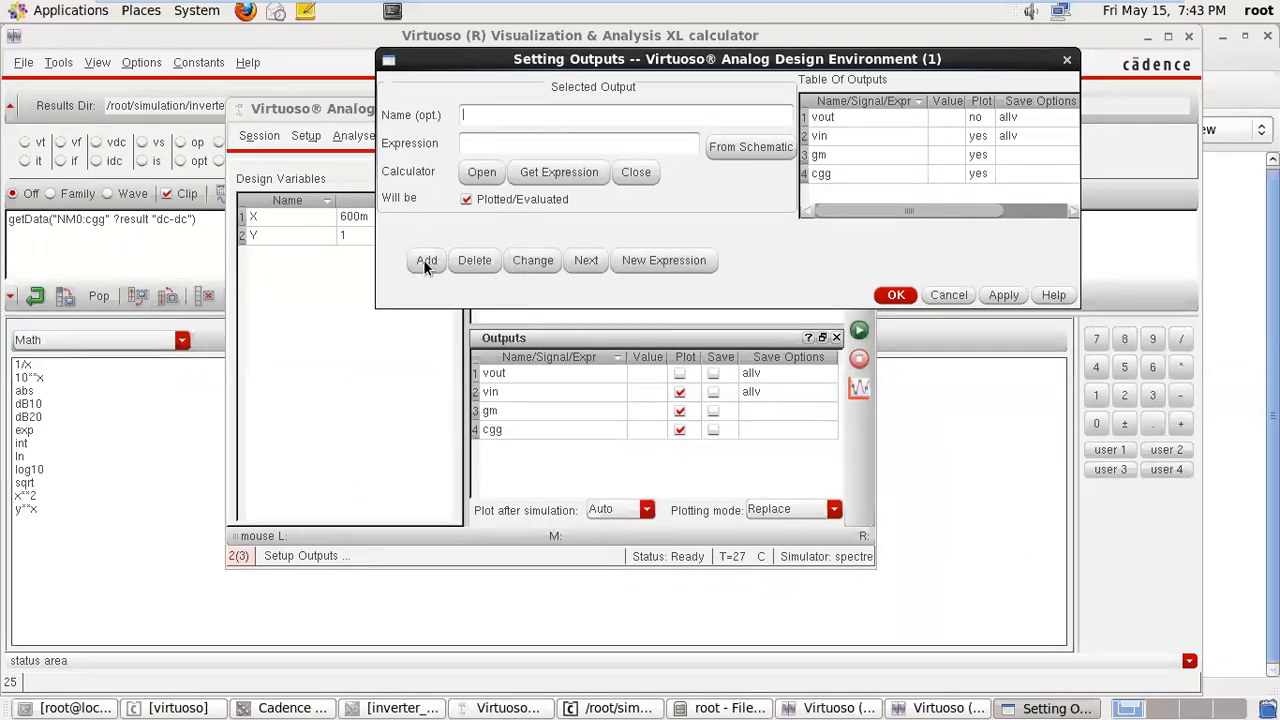
click(1068, 62)
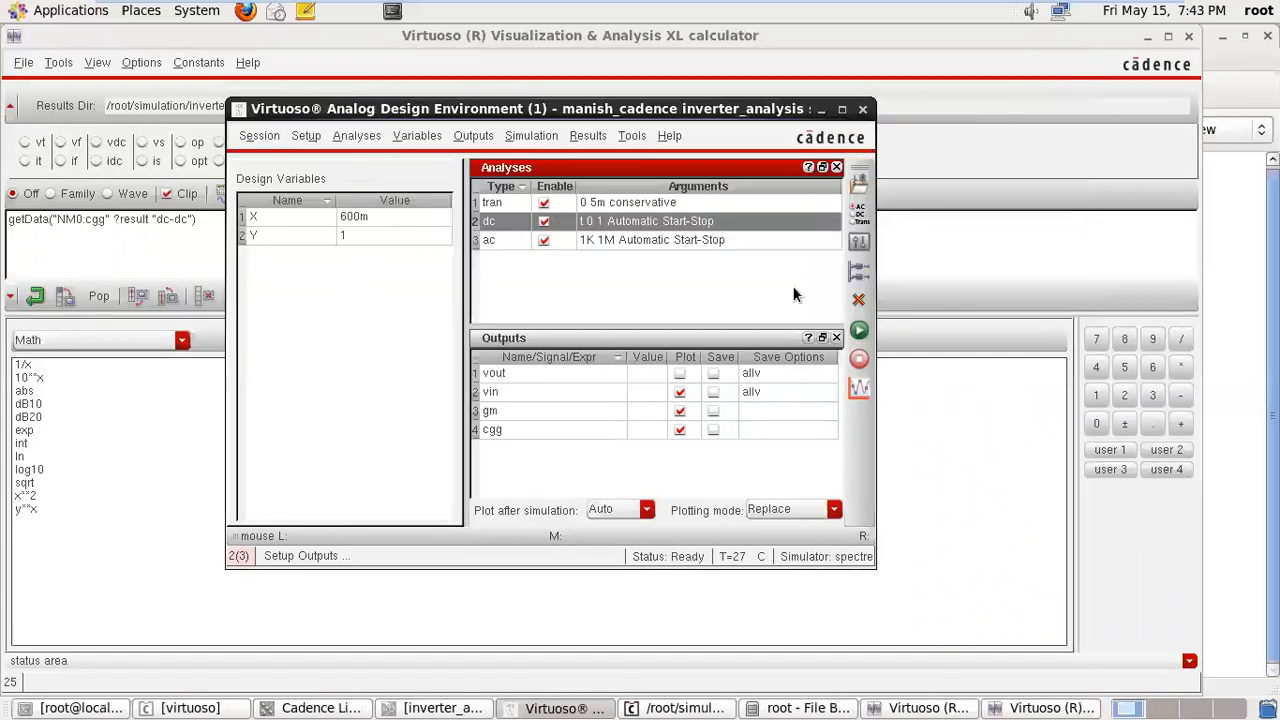
- Turn off plotting of vin, run the simulation to plot gm and cgg, and dismiss the log and graph windows
click(680, 392)
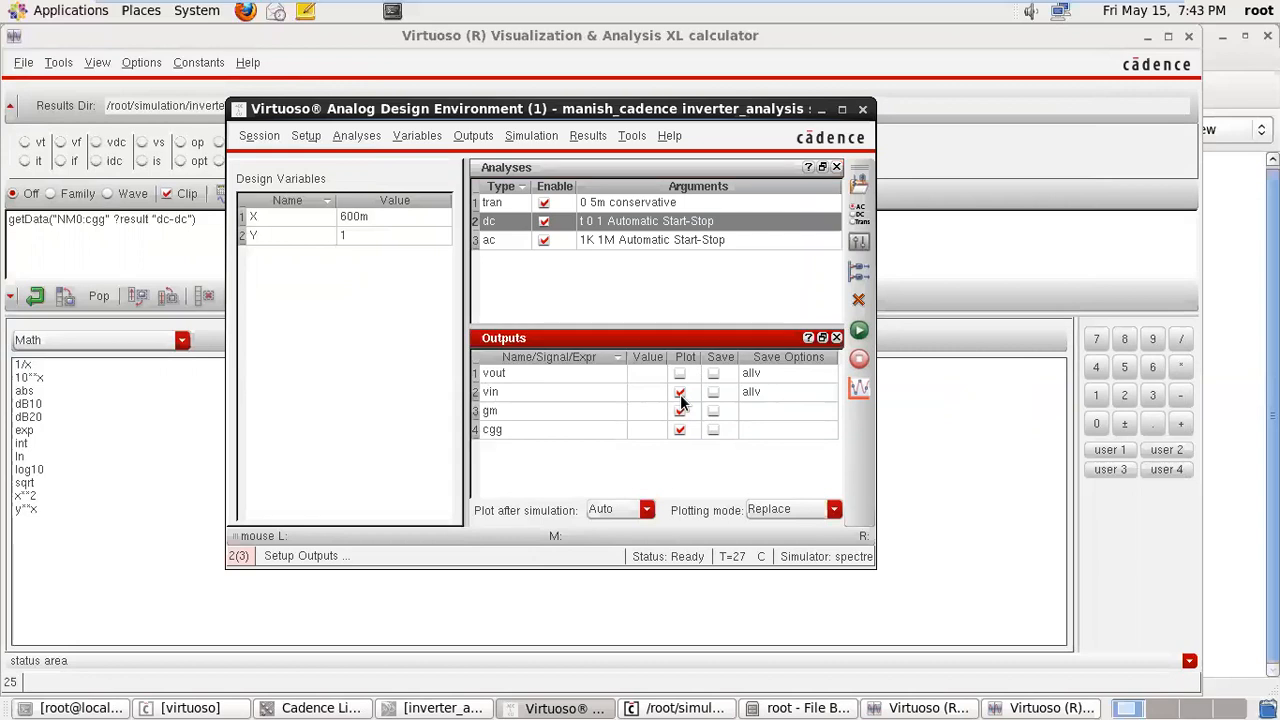
click(680, 398)
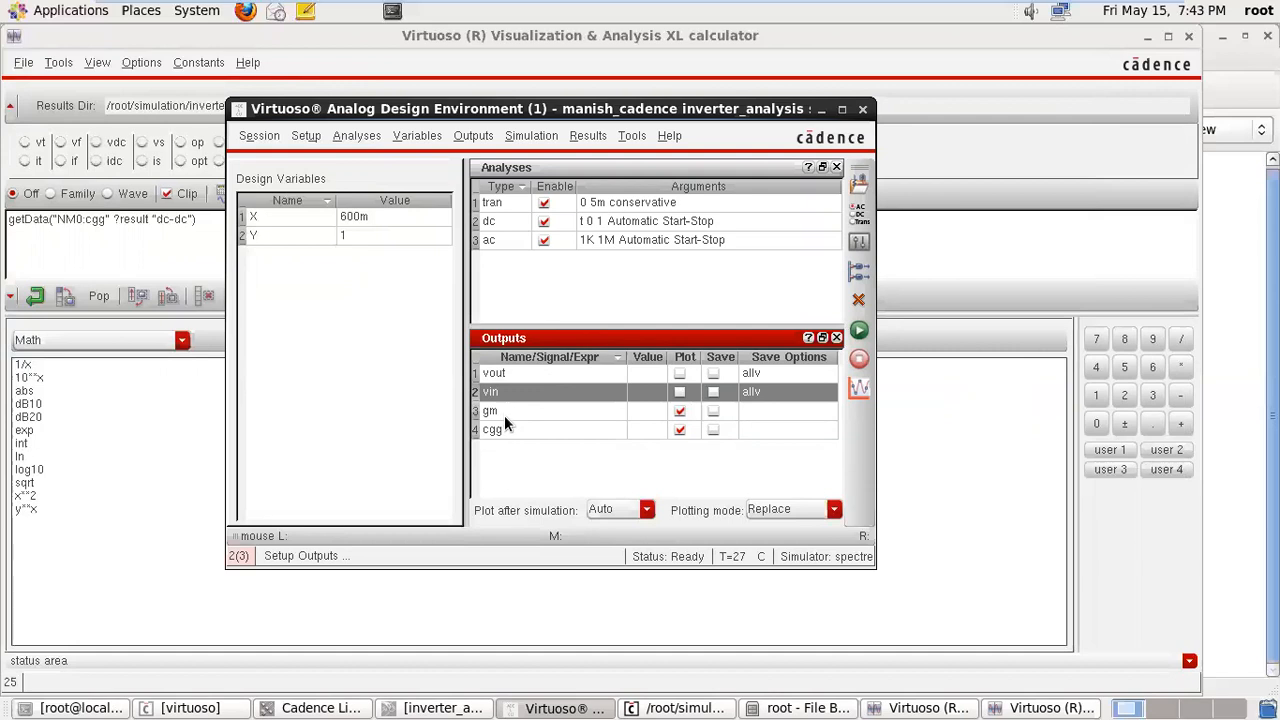
click(859, 330)
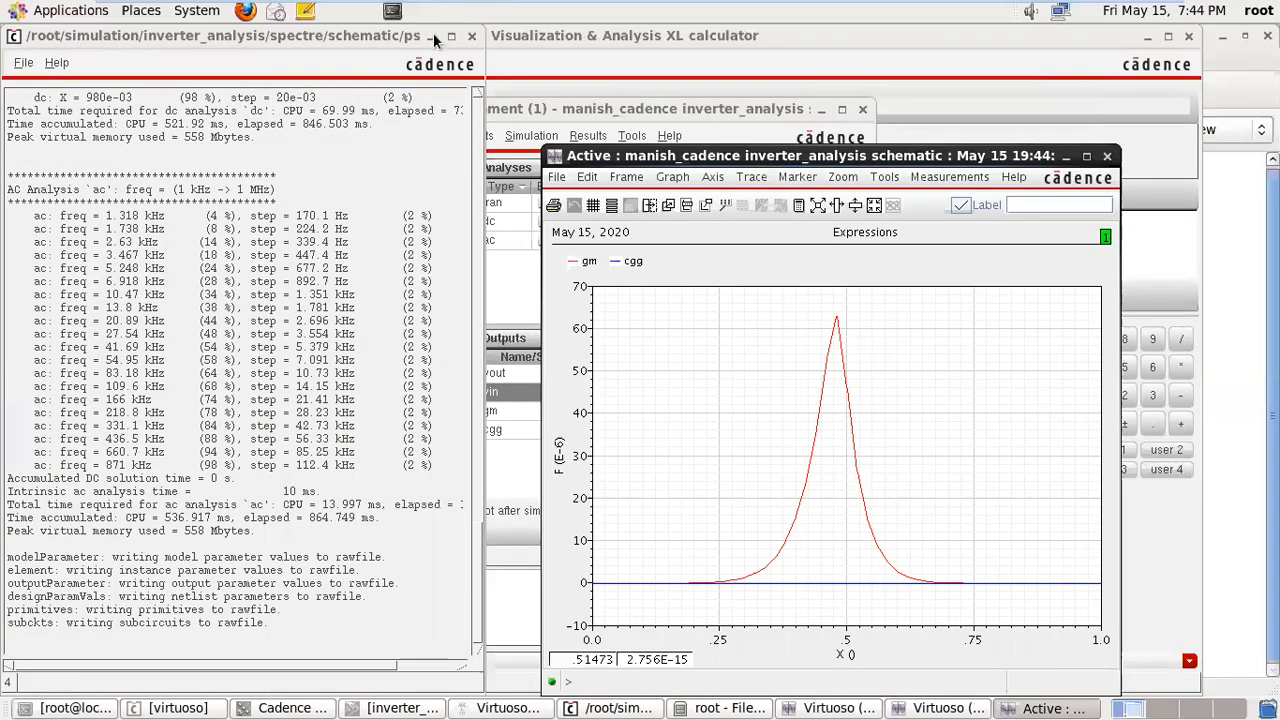
click(431, 37)
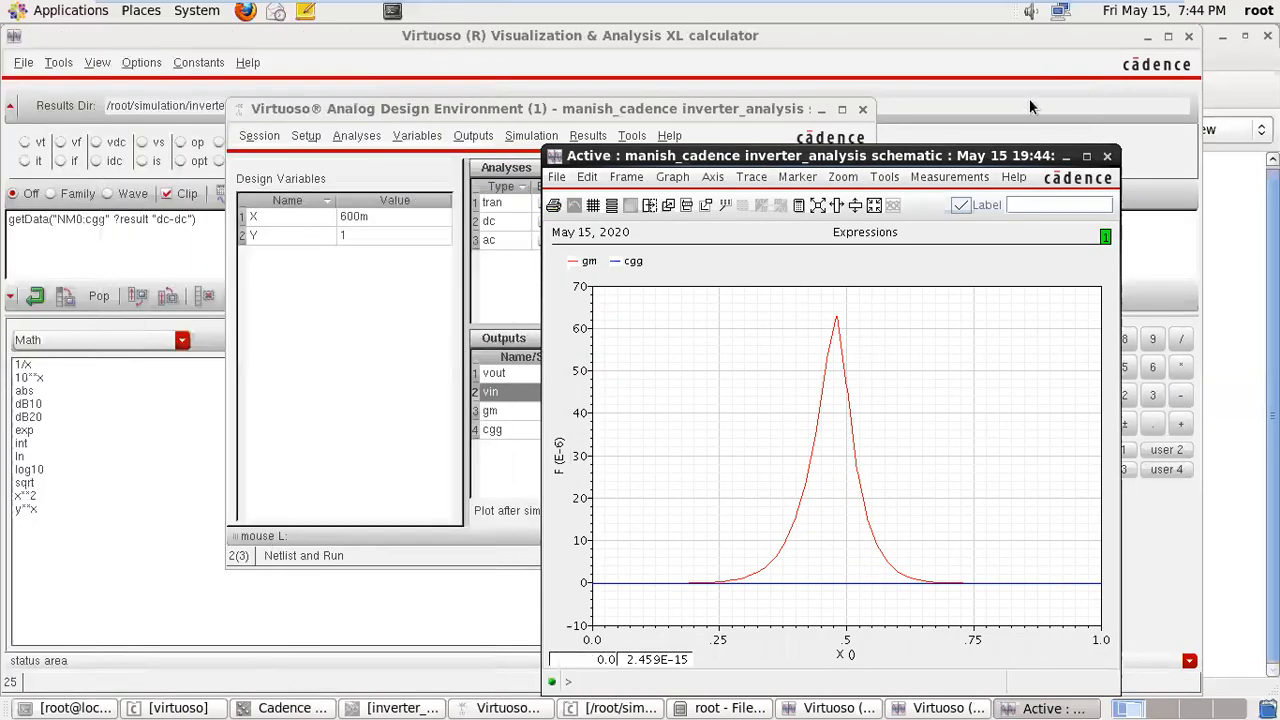
click(1106, 157)
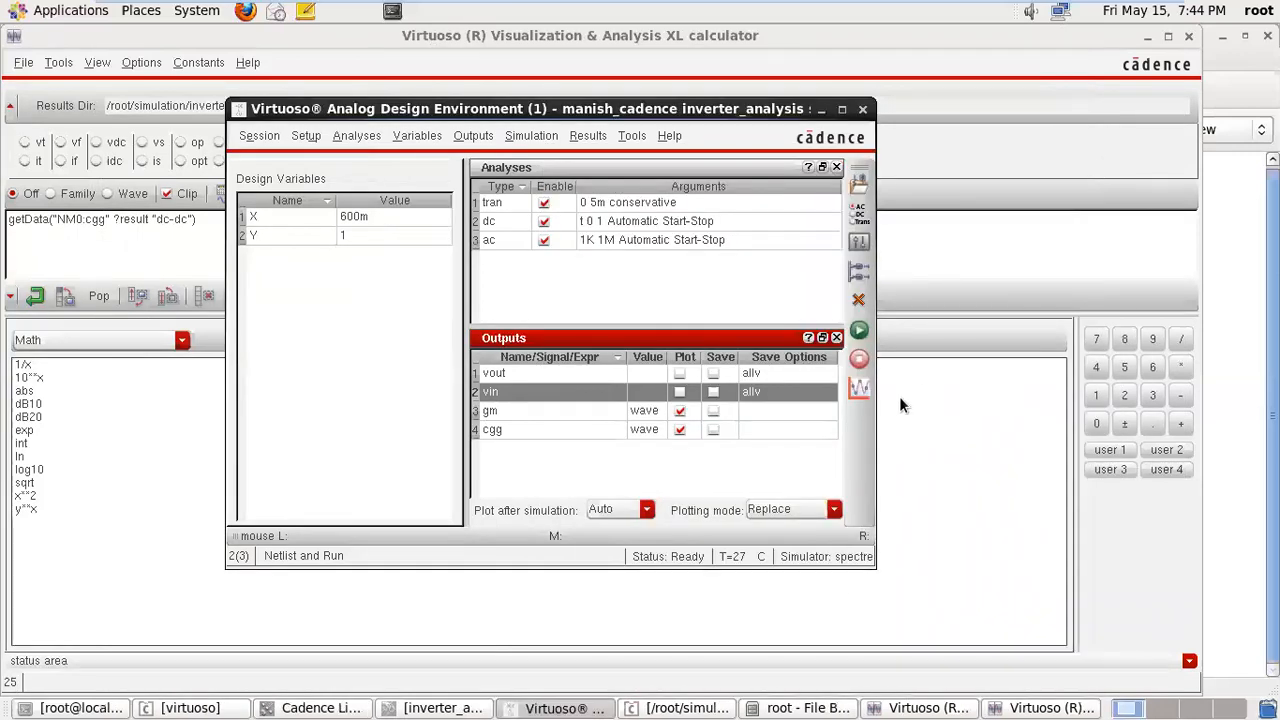
- Close the Calculator, return to the Results Browser, plot NM0/ibd from the dc-dc results, and close the graph
click(793, 708)
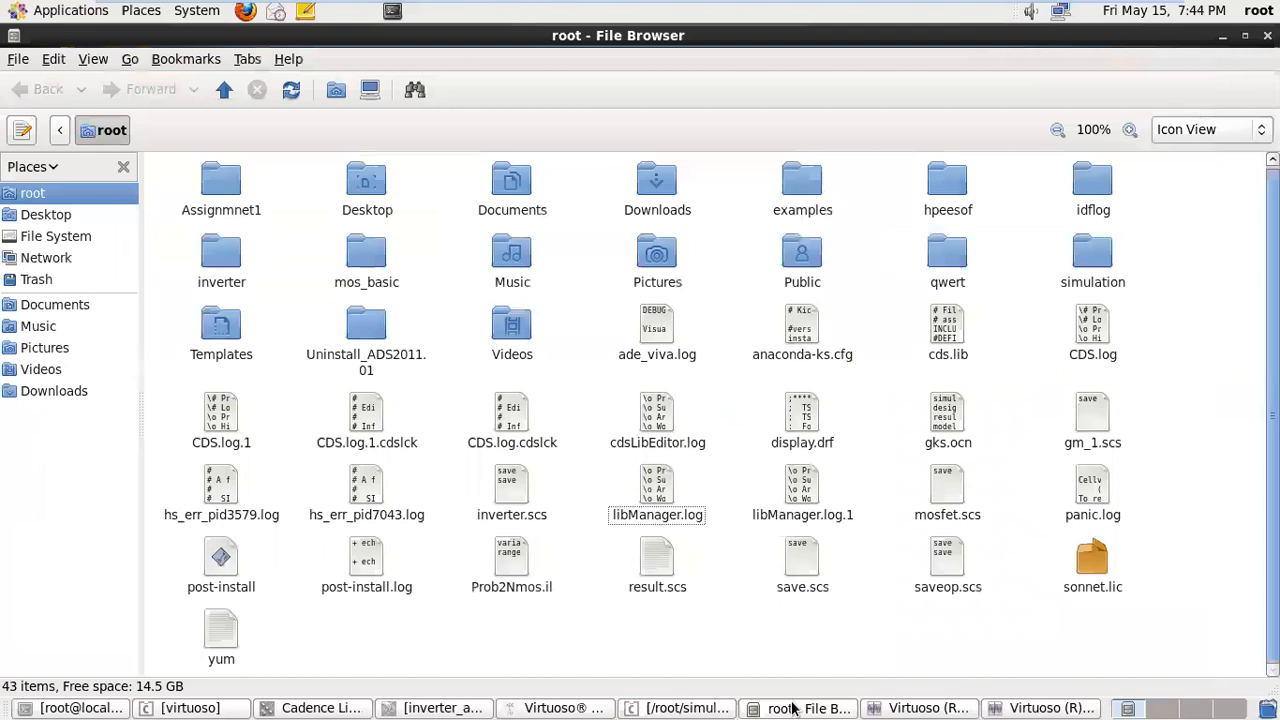
click(1066, 707)
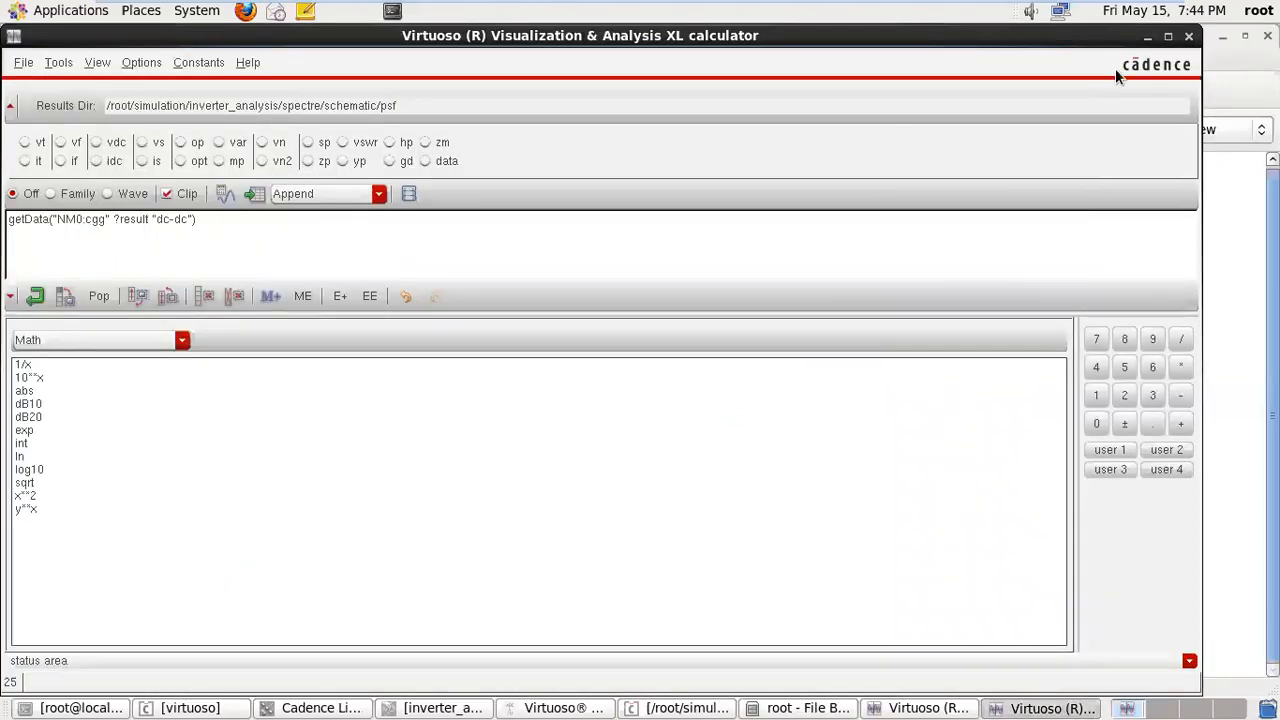
click(1188, 36)
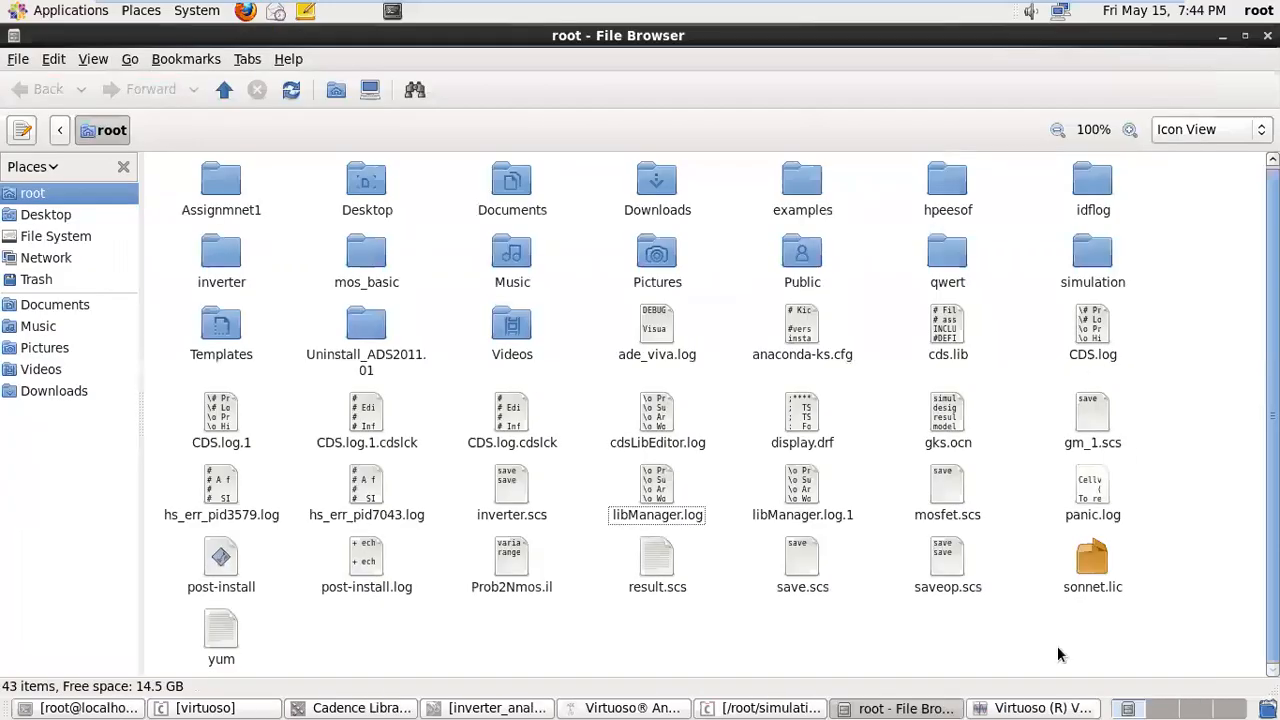
click(1032, 708)
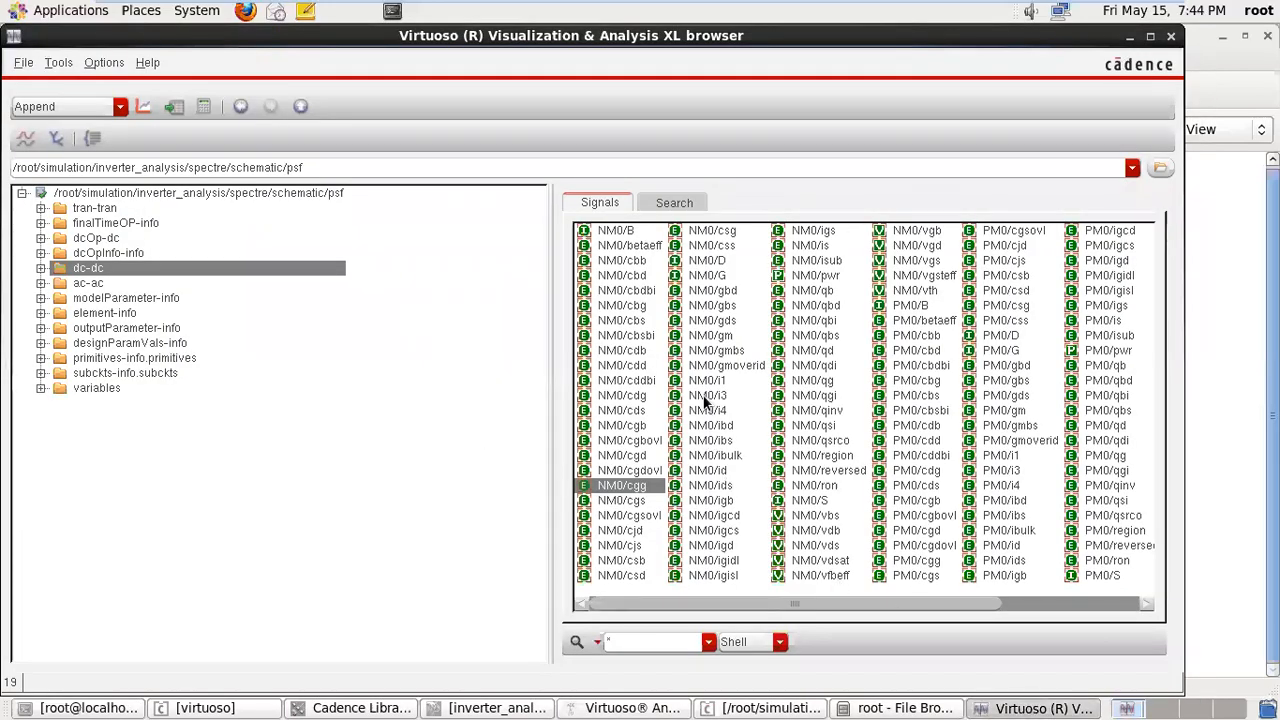
double_click(710, 426)
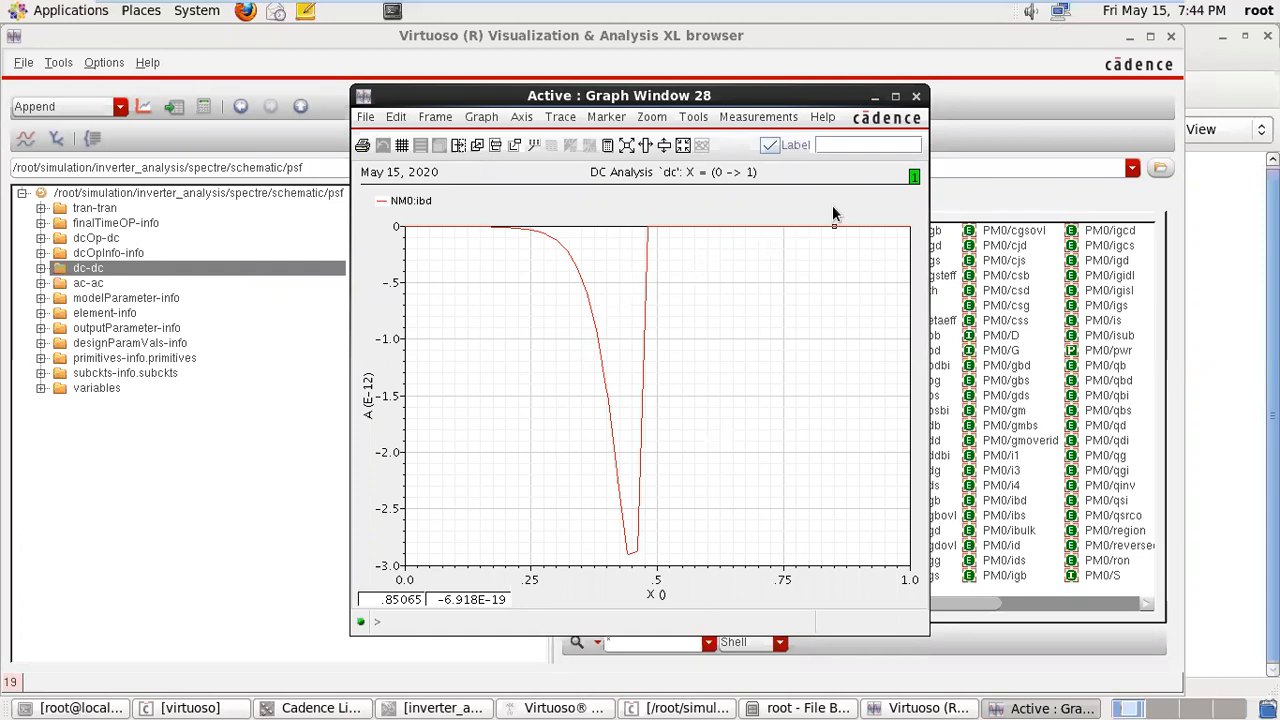
click(916, 96)
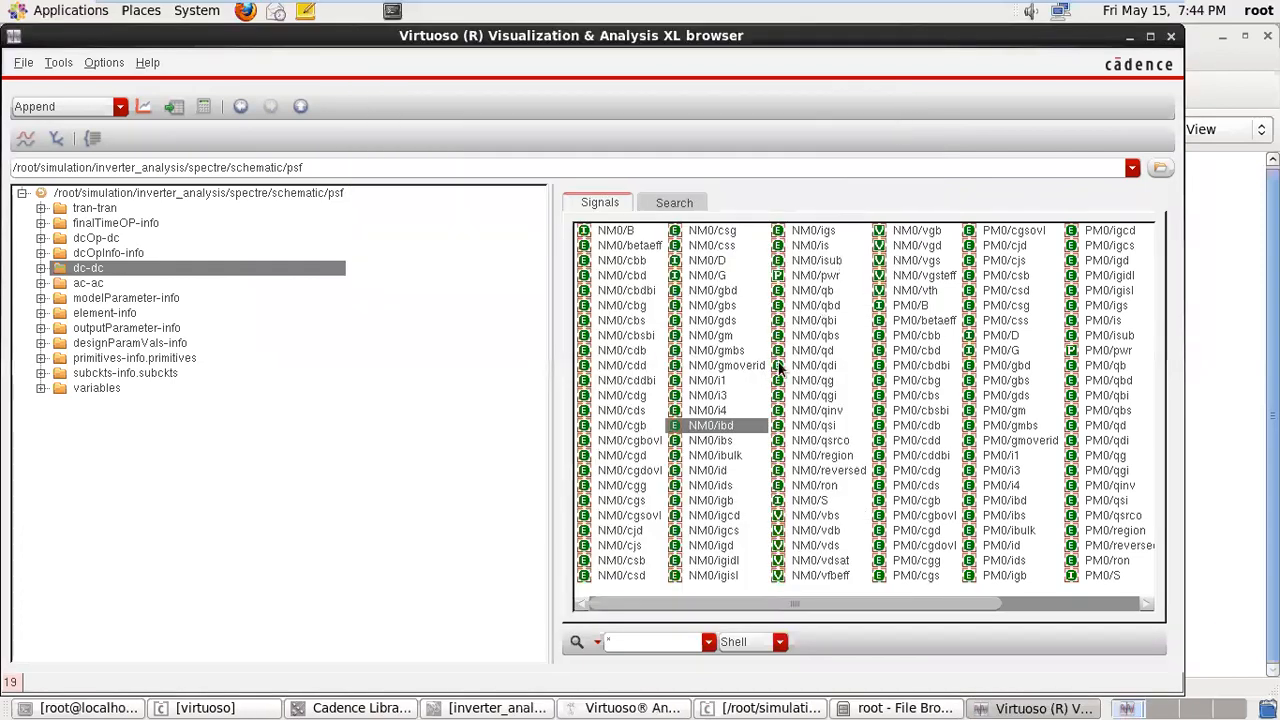
- Send NM0/ibd to the Calculator and display its data as a table using the Value data option
right_click(707, 427)
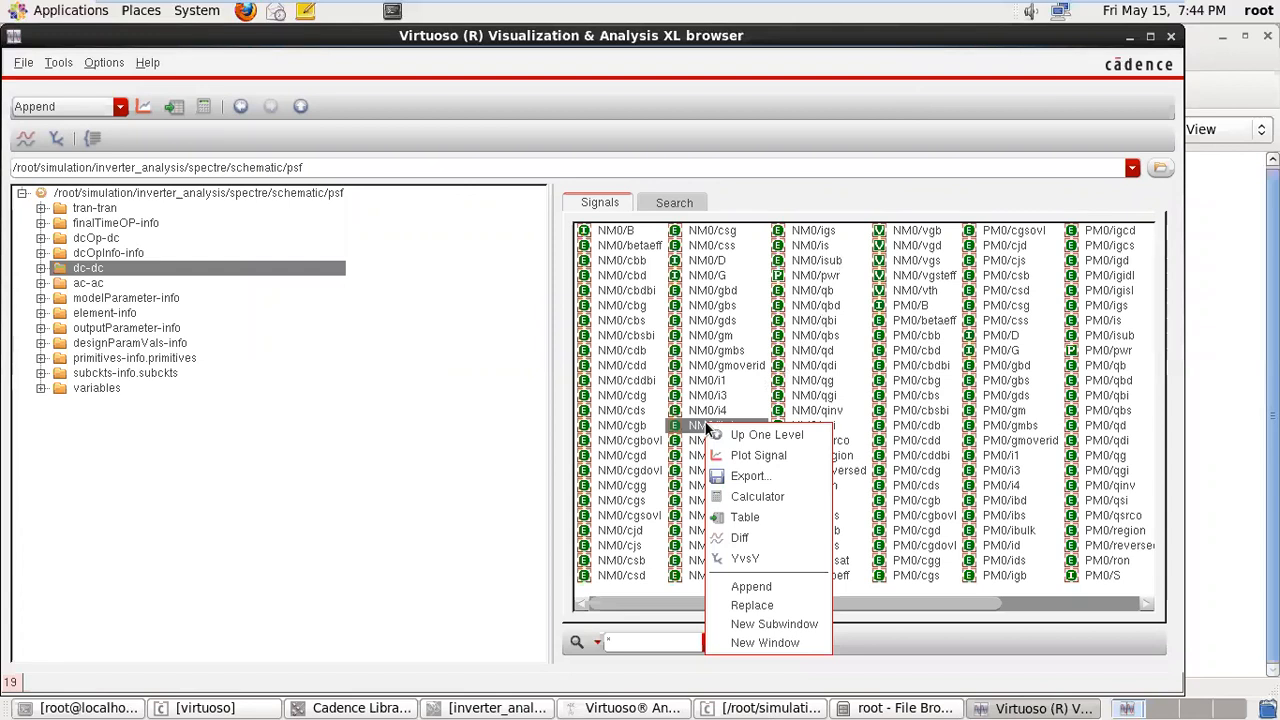
click(757, 497)
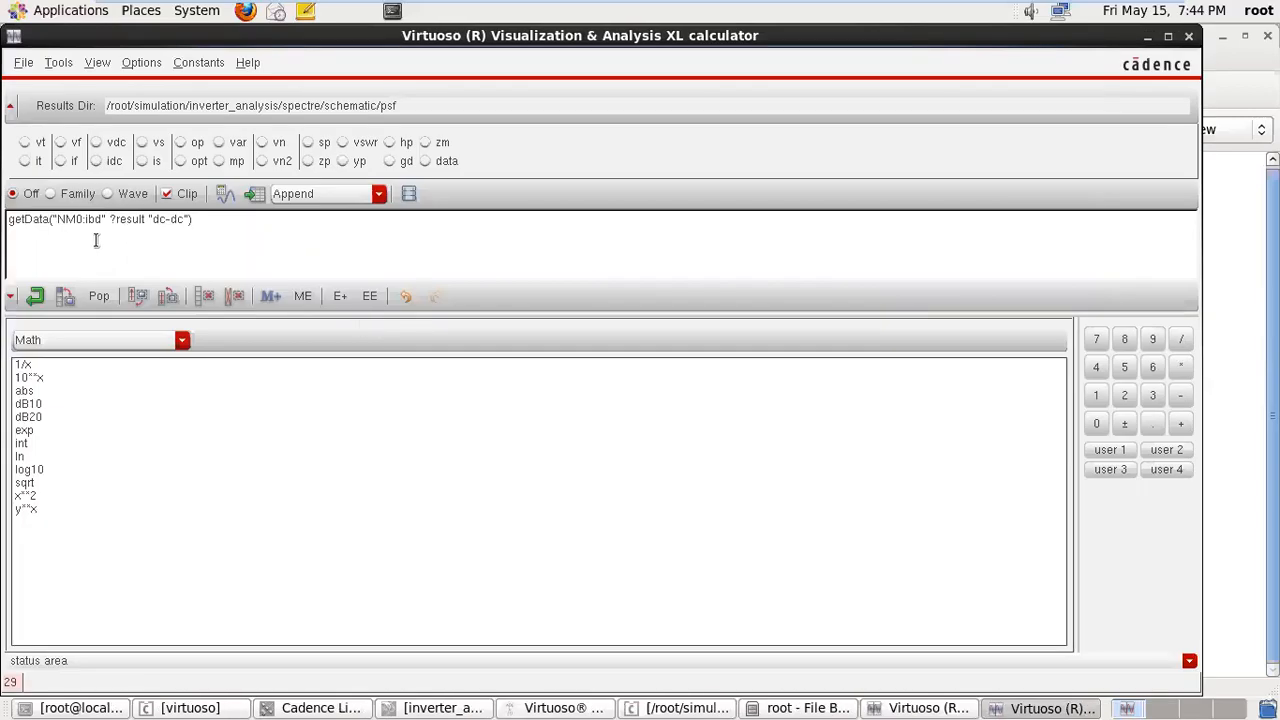
click(60, 64)
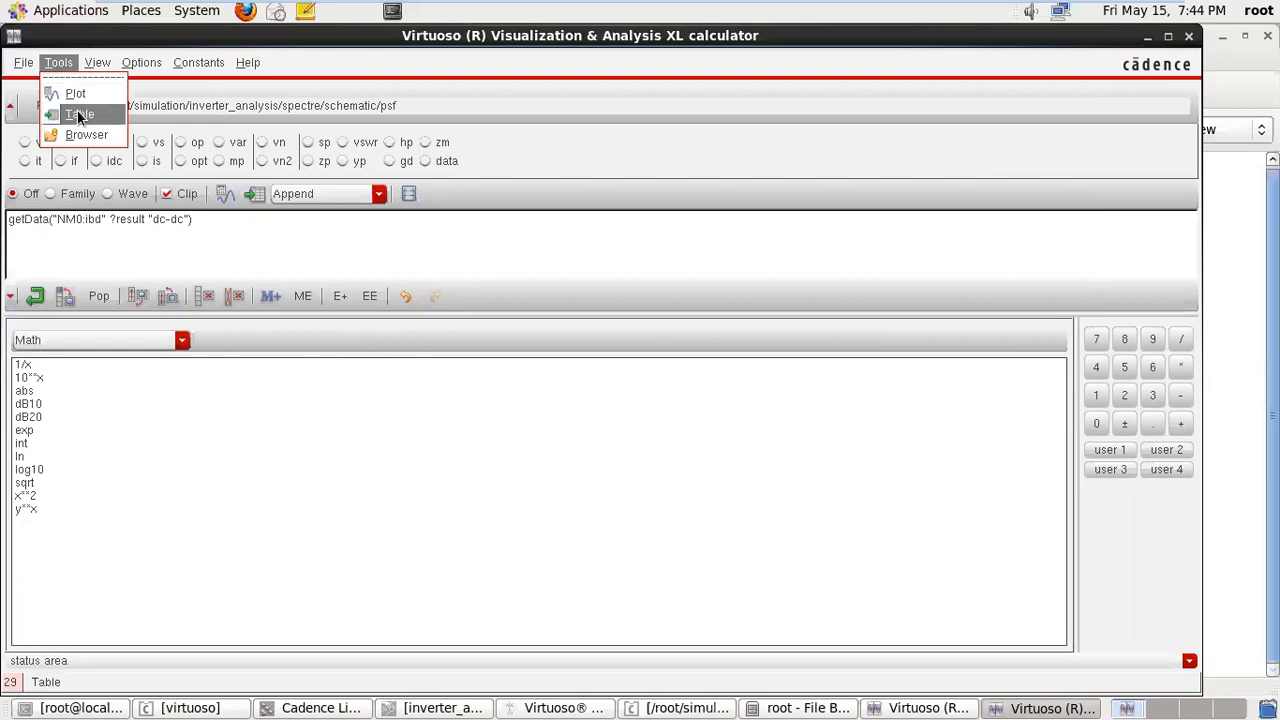
click(77, 112)
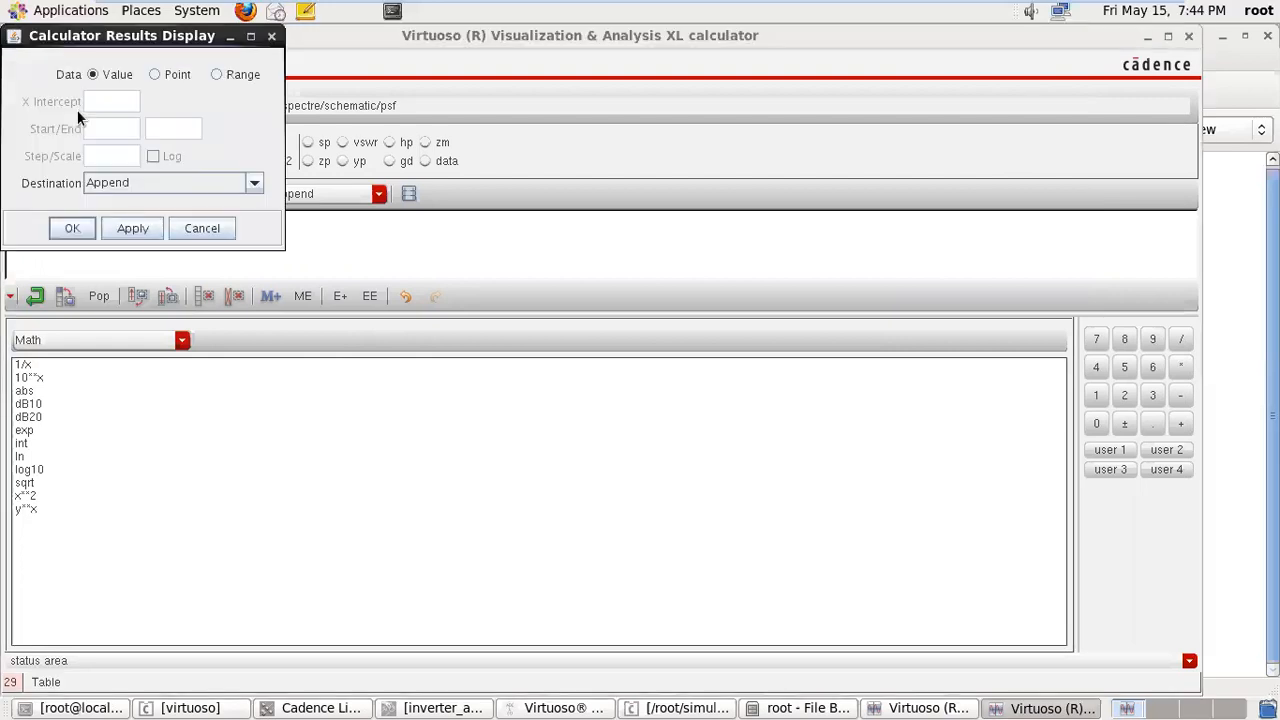
click(80, 228)
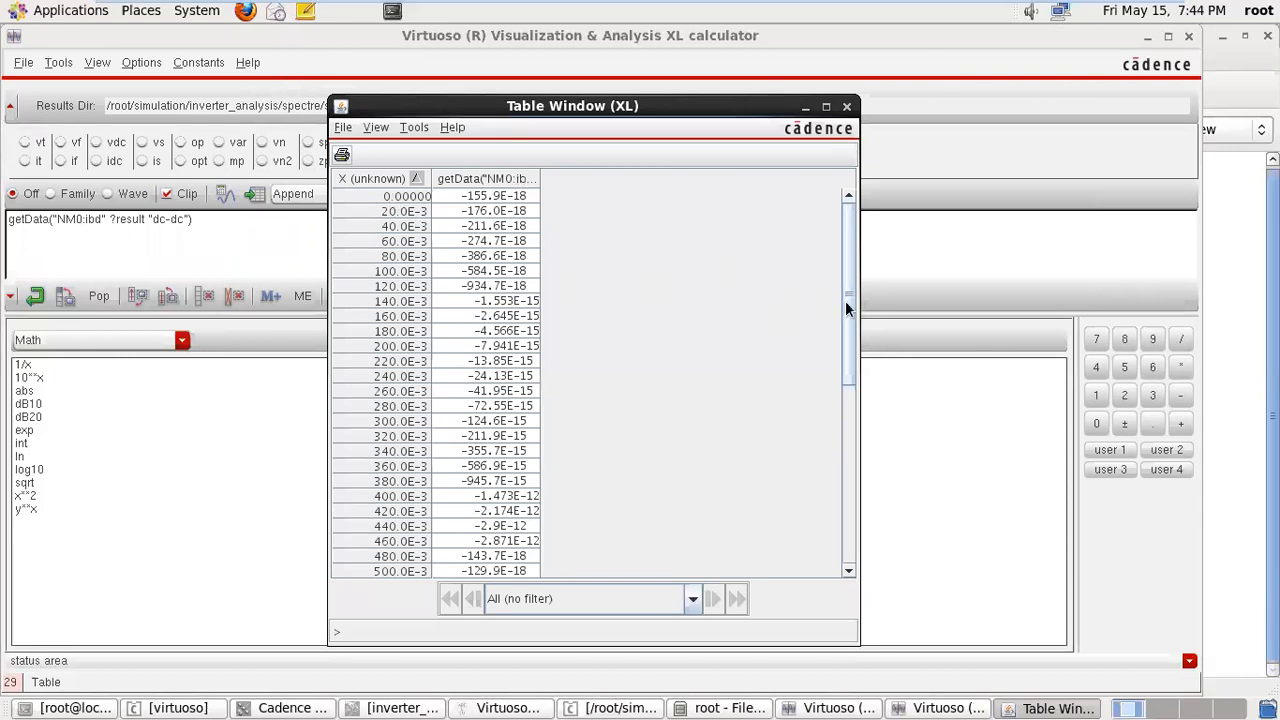
drag(847, 295, 832, 233)
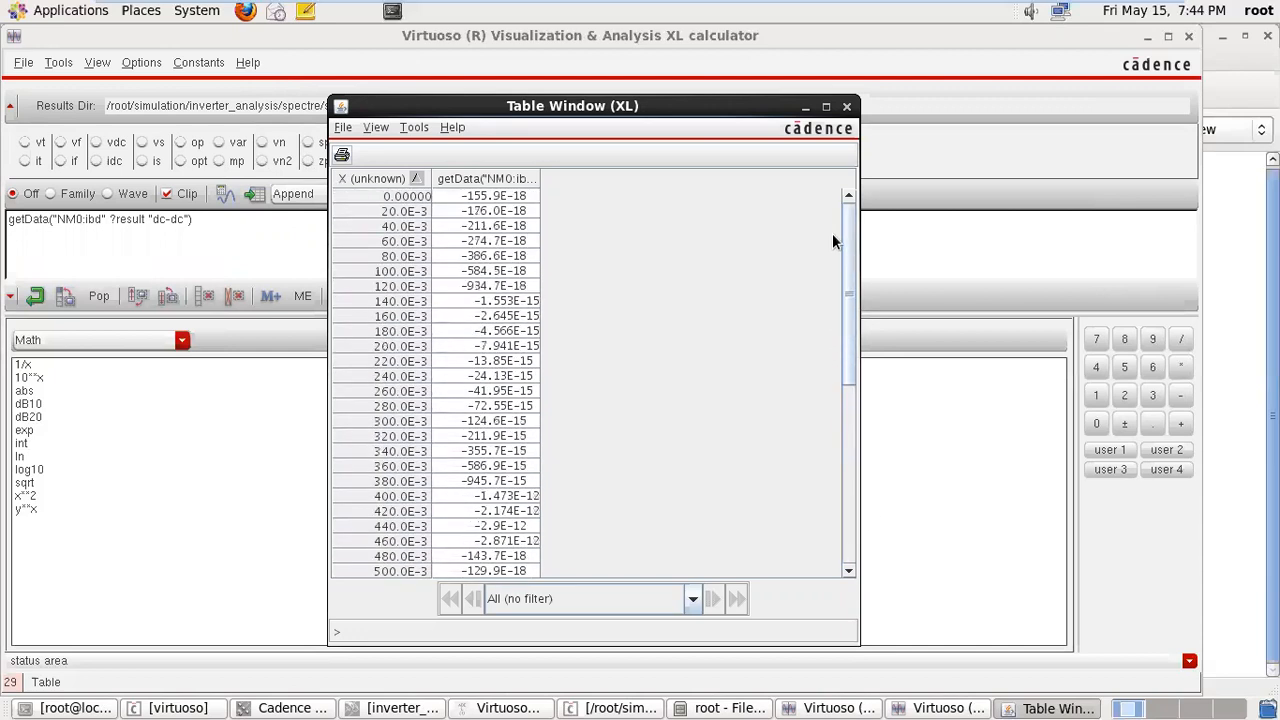
- Open the table's CSV save dialog, cancel it without saving, and close the table and the Calculator
click(344, 127)
mouse_move(376, 127)
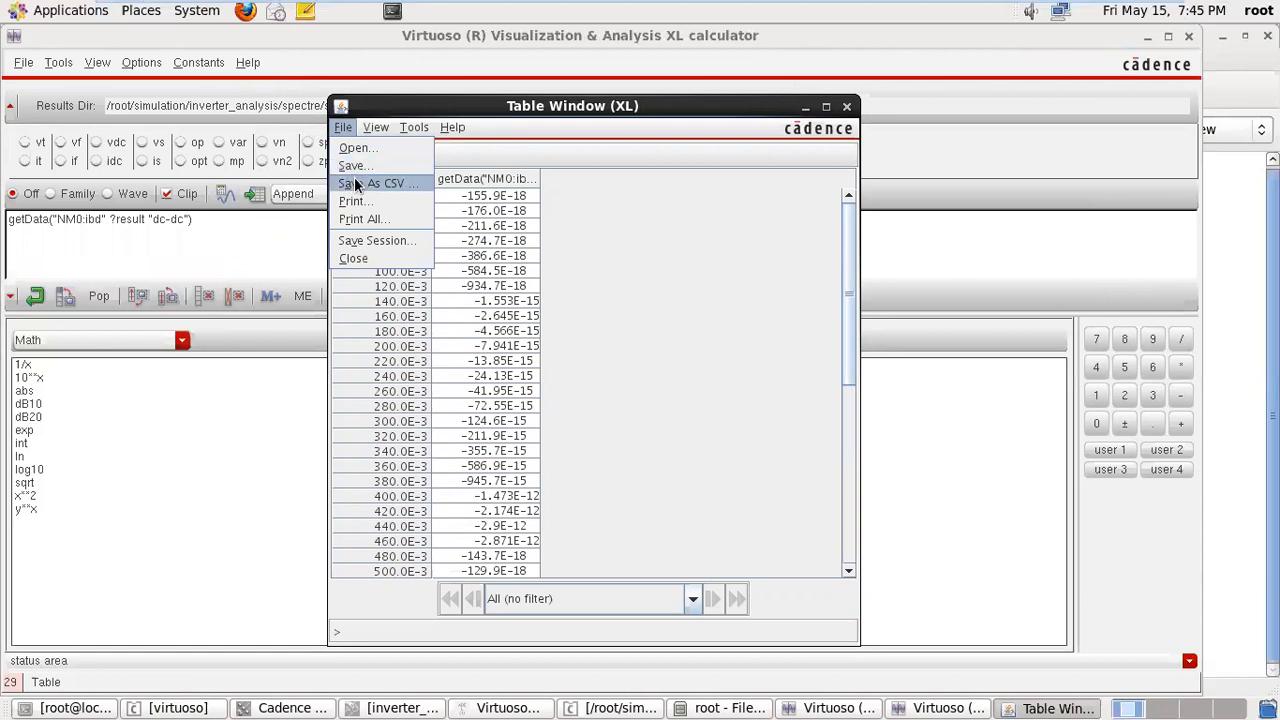
click(356, 182)
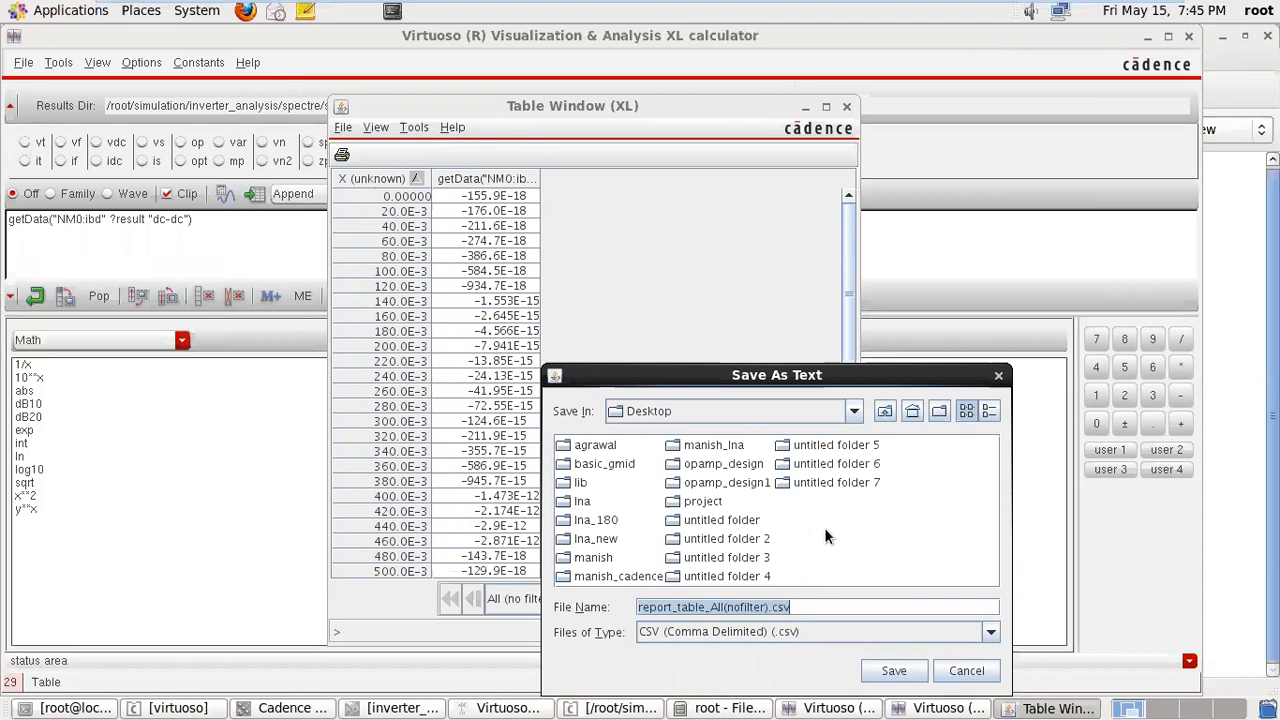
click(998, 375)
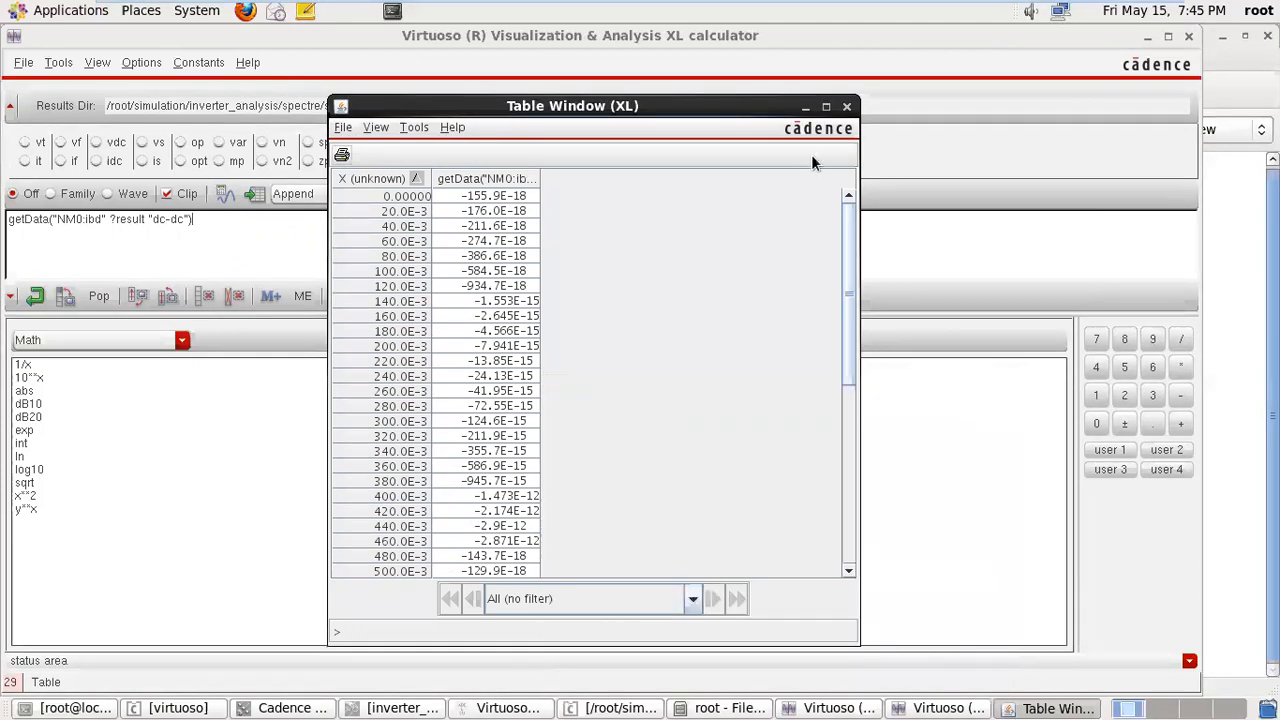
click(846, 105)
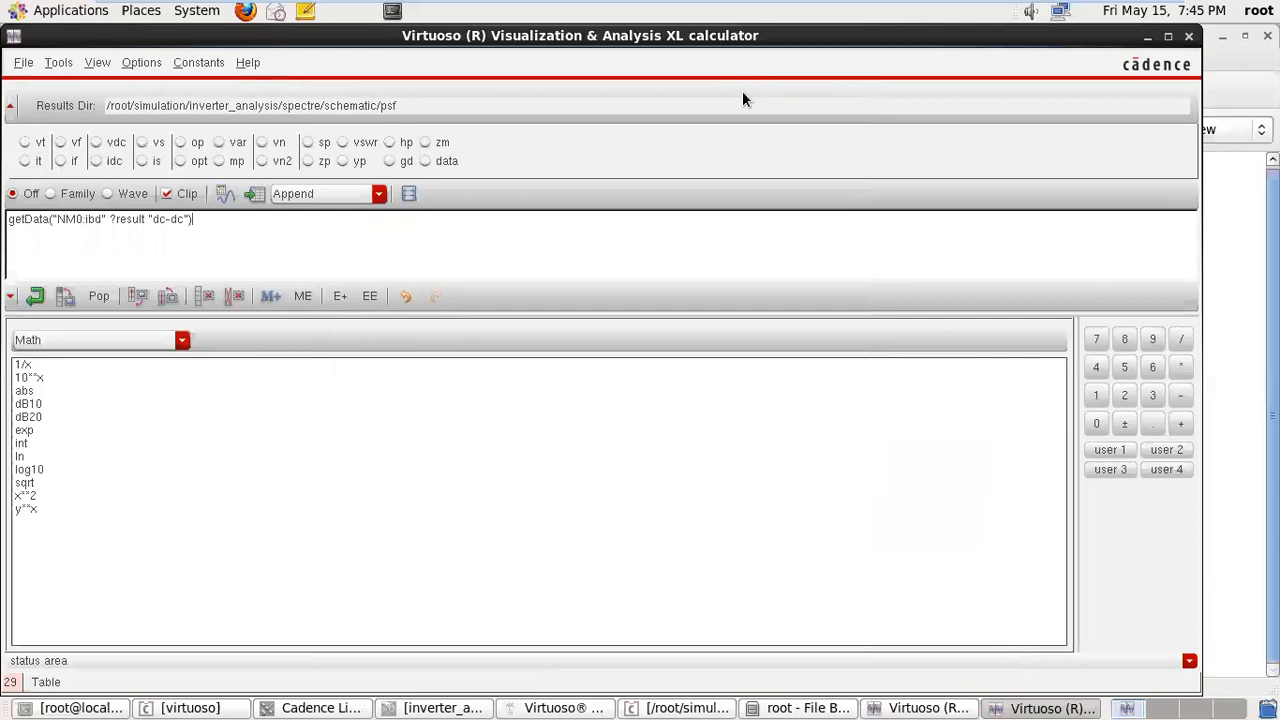
click(1188, 40)
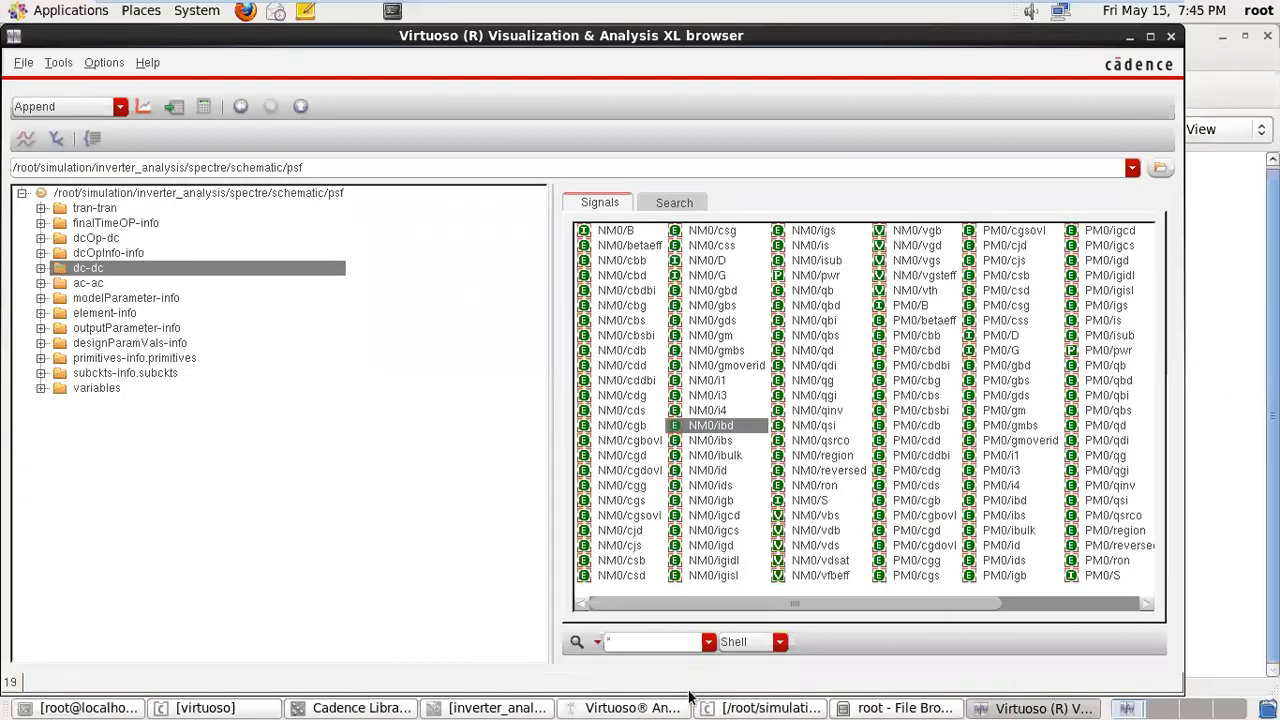
- Return to the Analog Design Environment and minimize the Results Browser and the file browser behind it
click(634, 708)
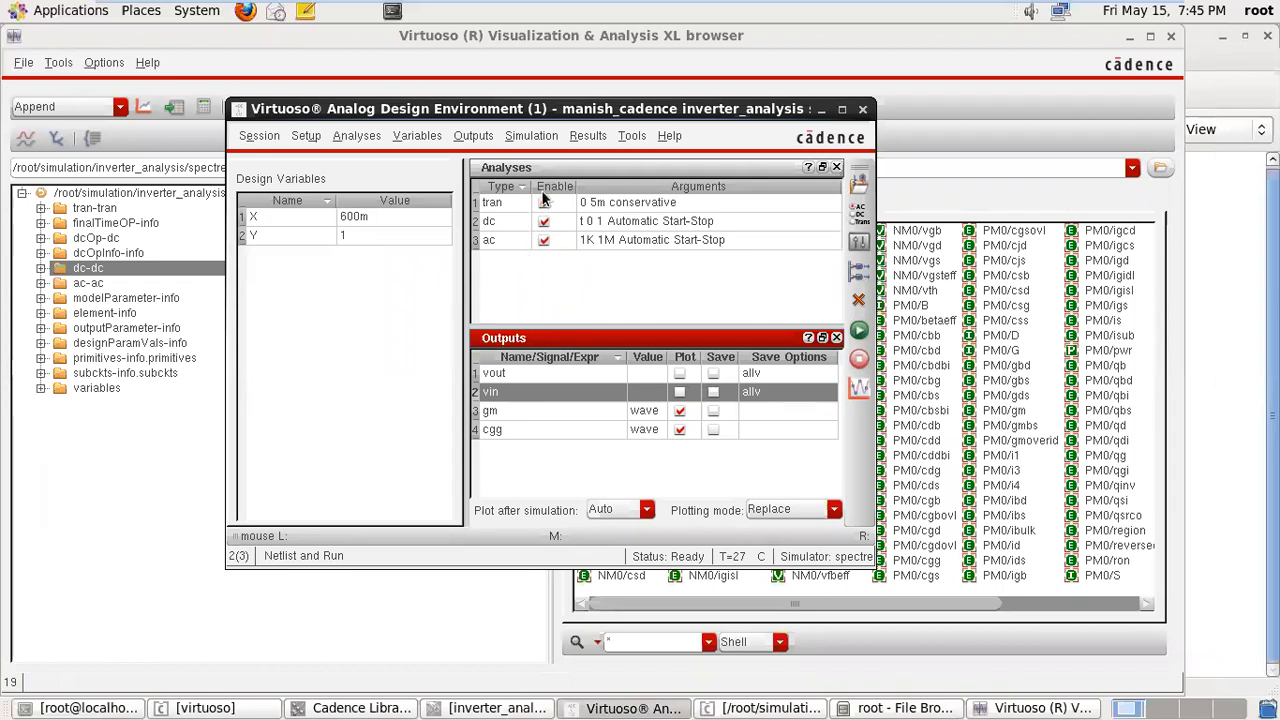
click(1129, 36)
click(1126, 35)
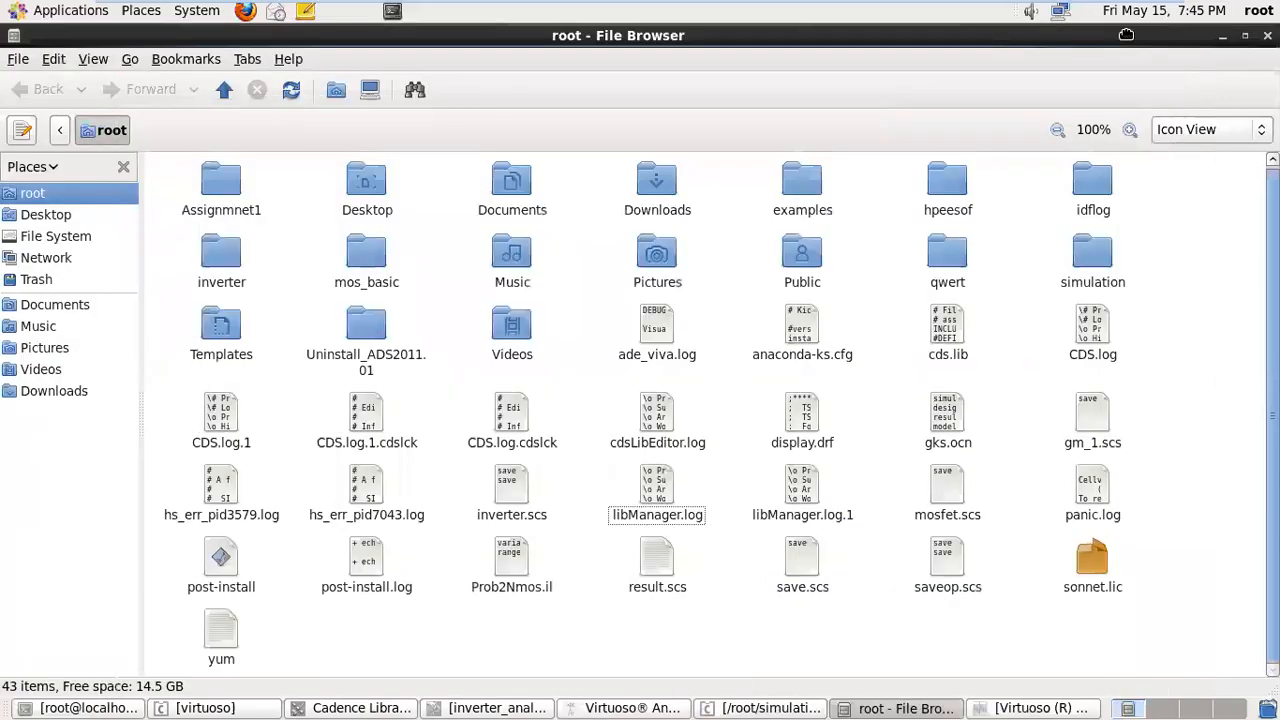
click(1224, 36)
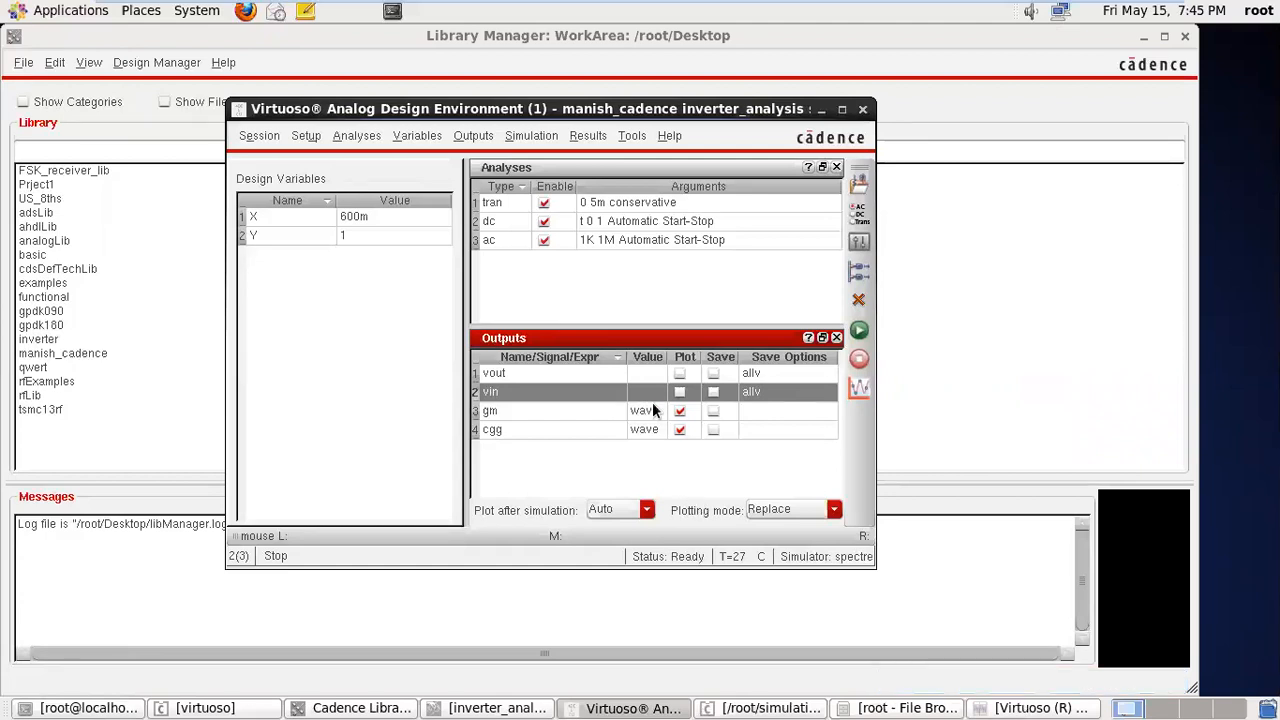
- Start a Parametric Analysis for the inverter_analysis schematic and add Y as the sweep variable
click(632, 136)
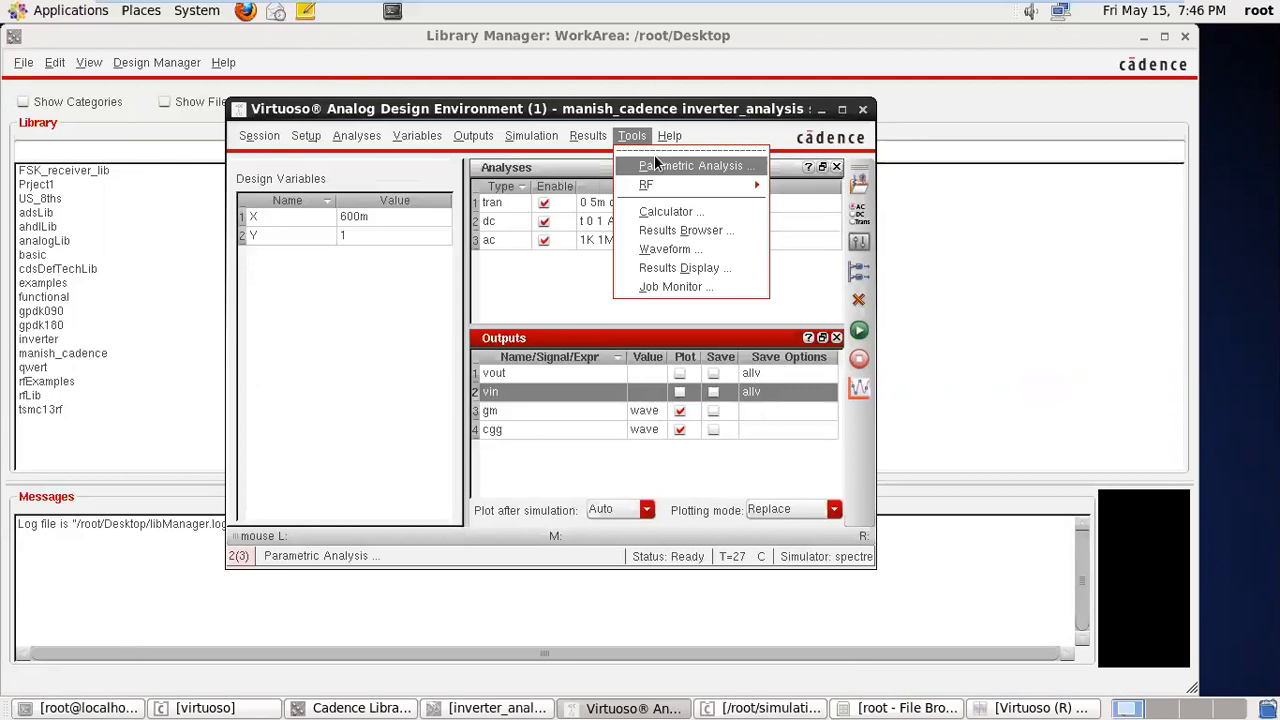
click(654, 165)
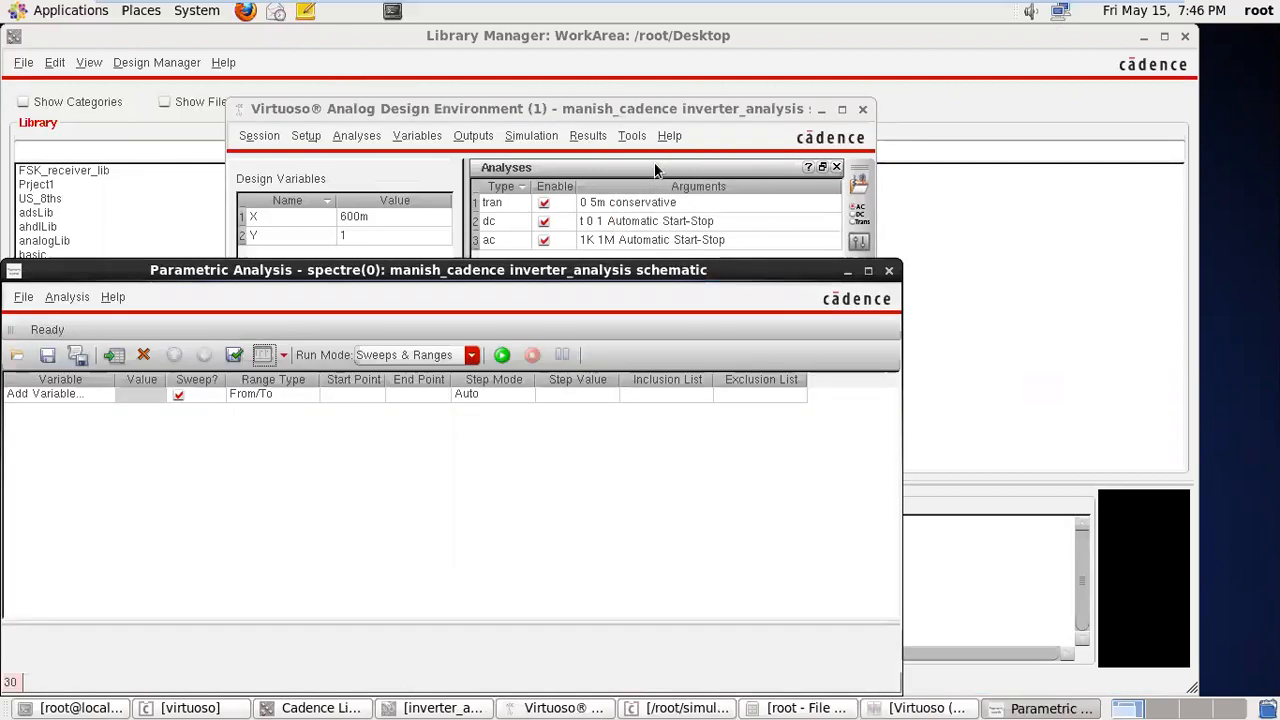
click(60, 392)
click(79, 394)
click(106, 396)
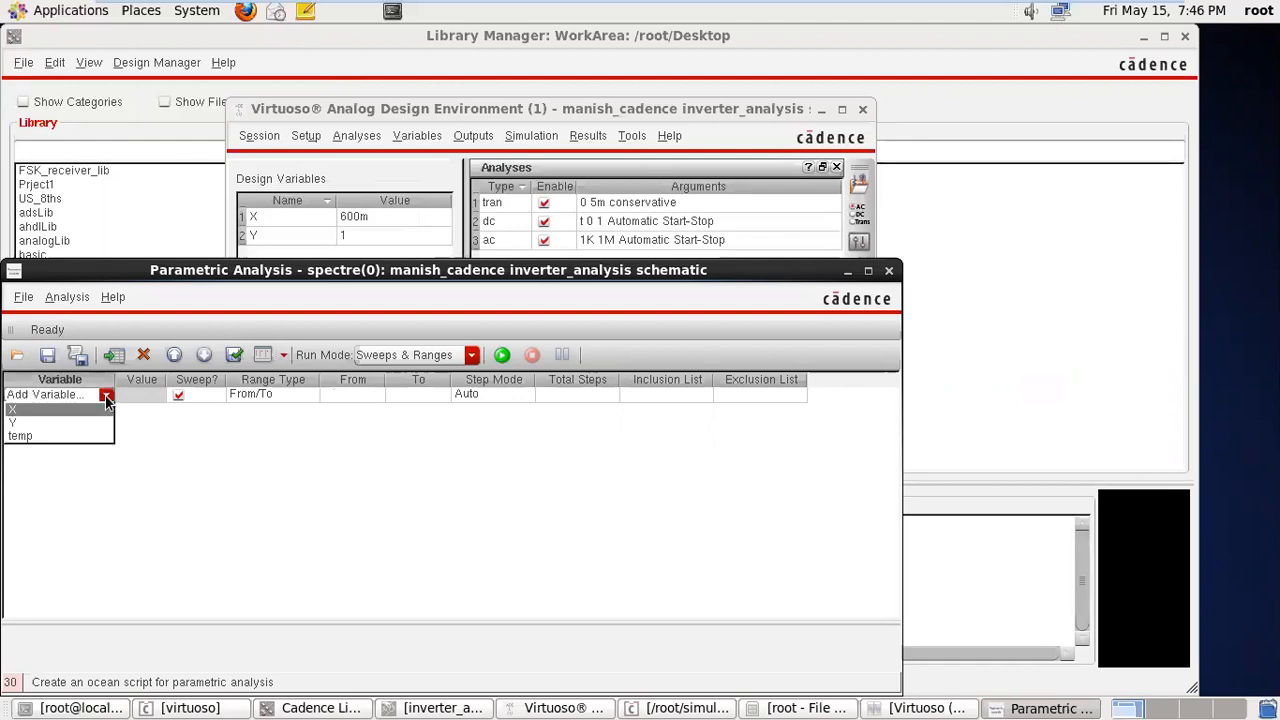
click(32, 424)
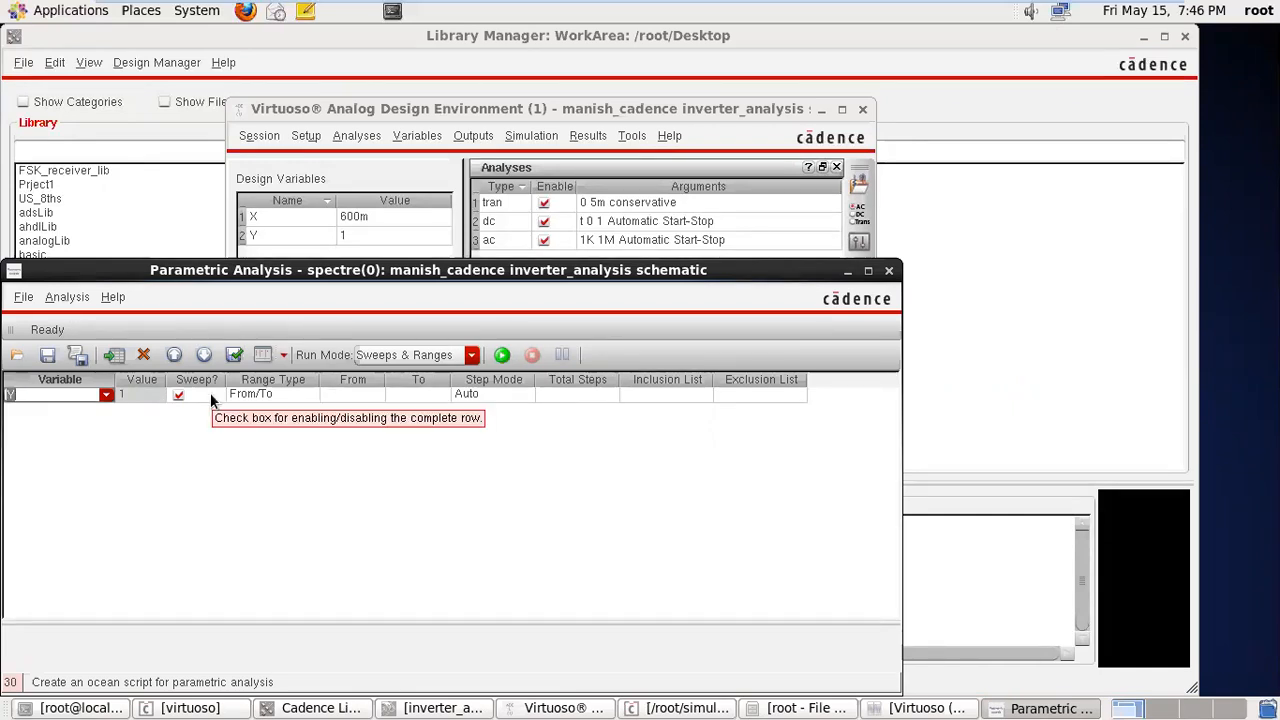
- Set the From/To sweep range of variable Y from 0 to 1
click(350, 400)
click(343, 398)
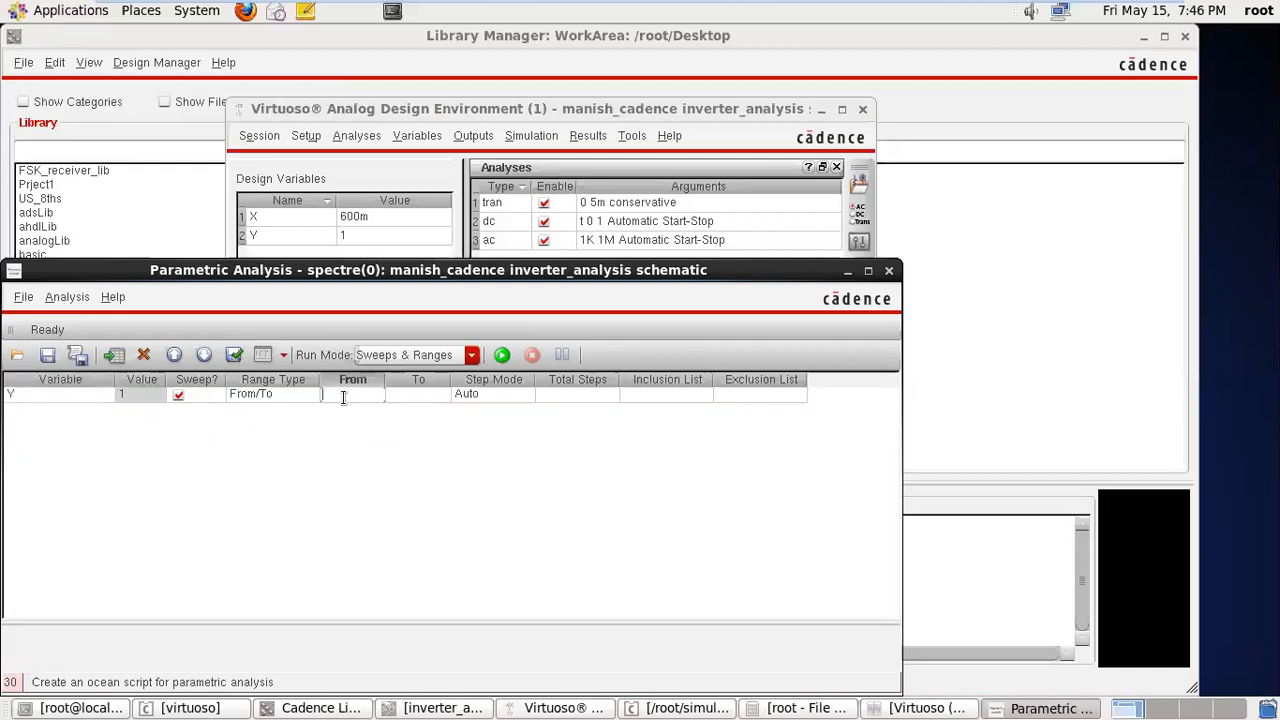
text(0)
click(431, 394)
text(1)
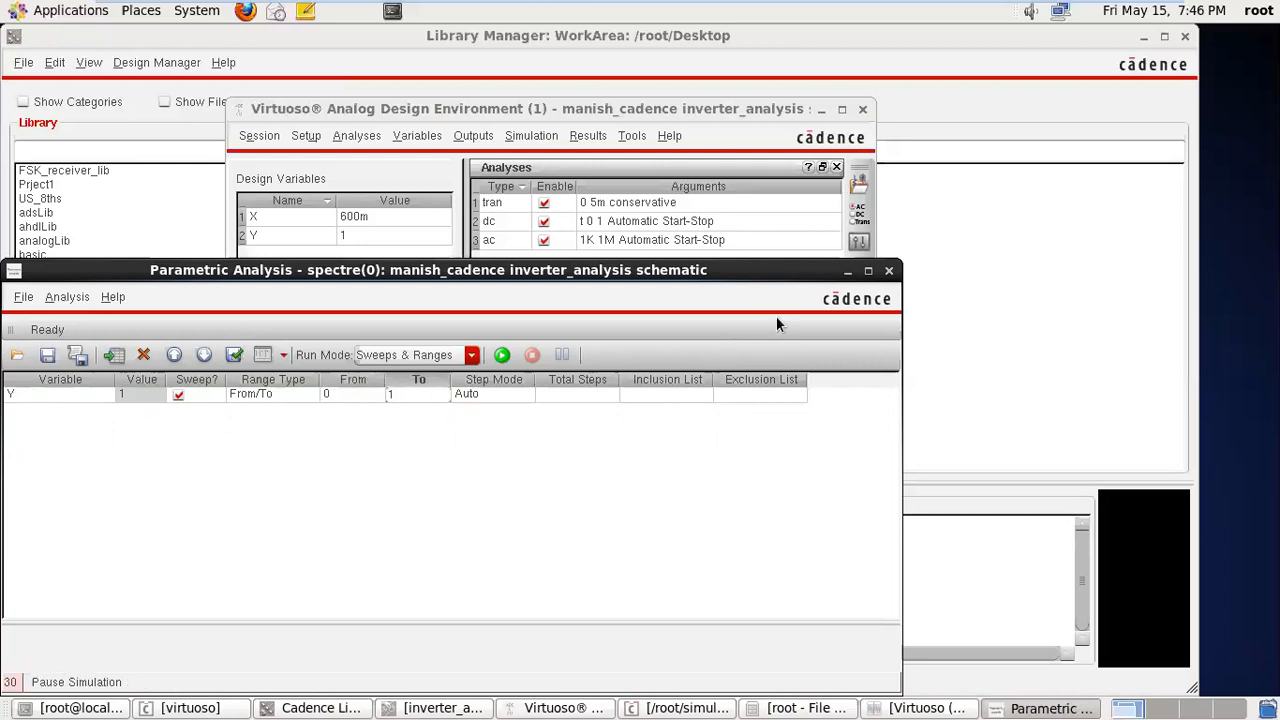
- Disable the ac and tran analyses so only dc runs, and minimize the Analog Design Environment window
drag(738, 276, 742, 434)
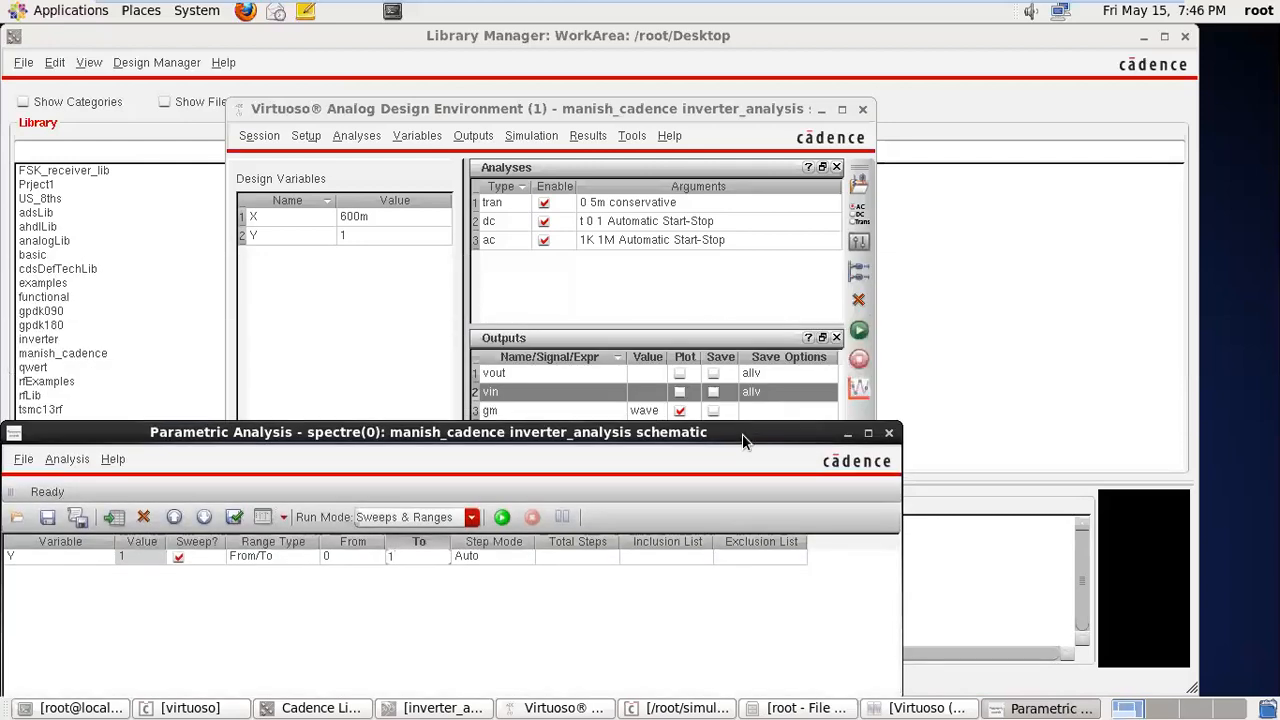
click(545, 241)
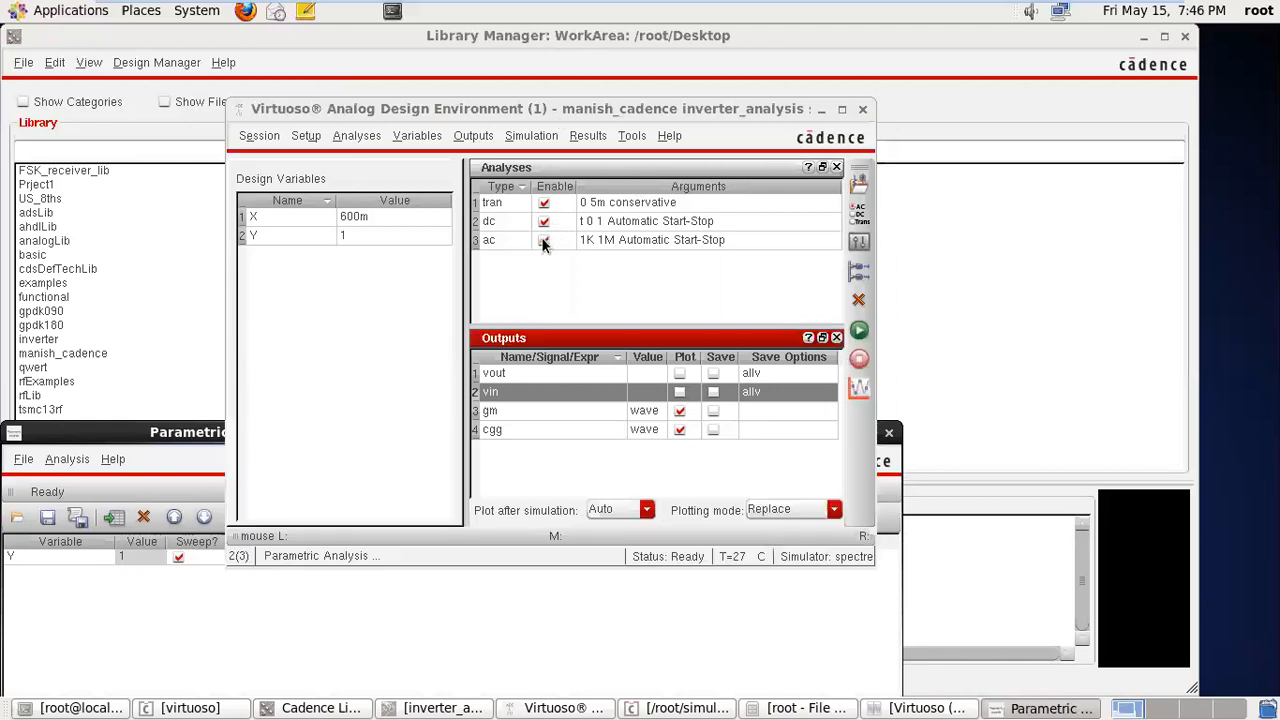
click(544, 203)
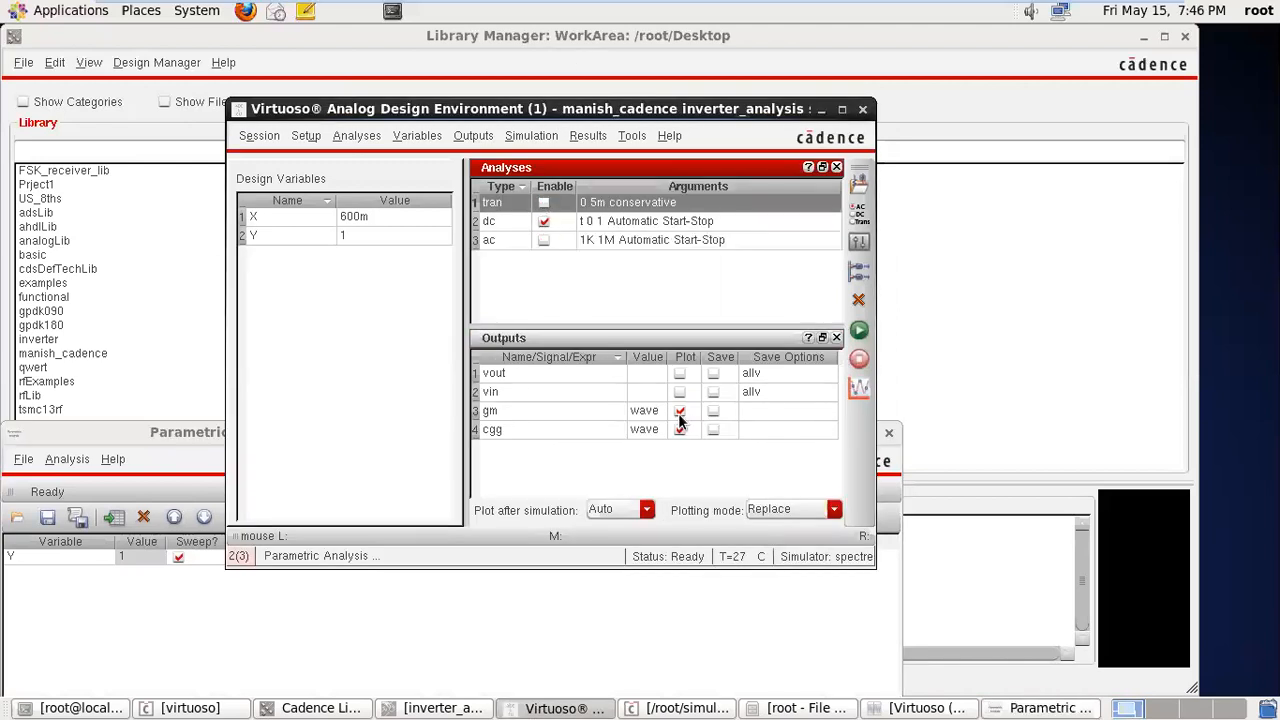
click(679, 412)
click(820, 110)
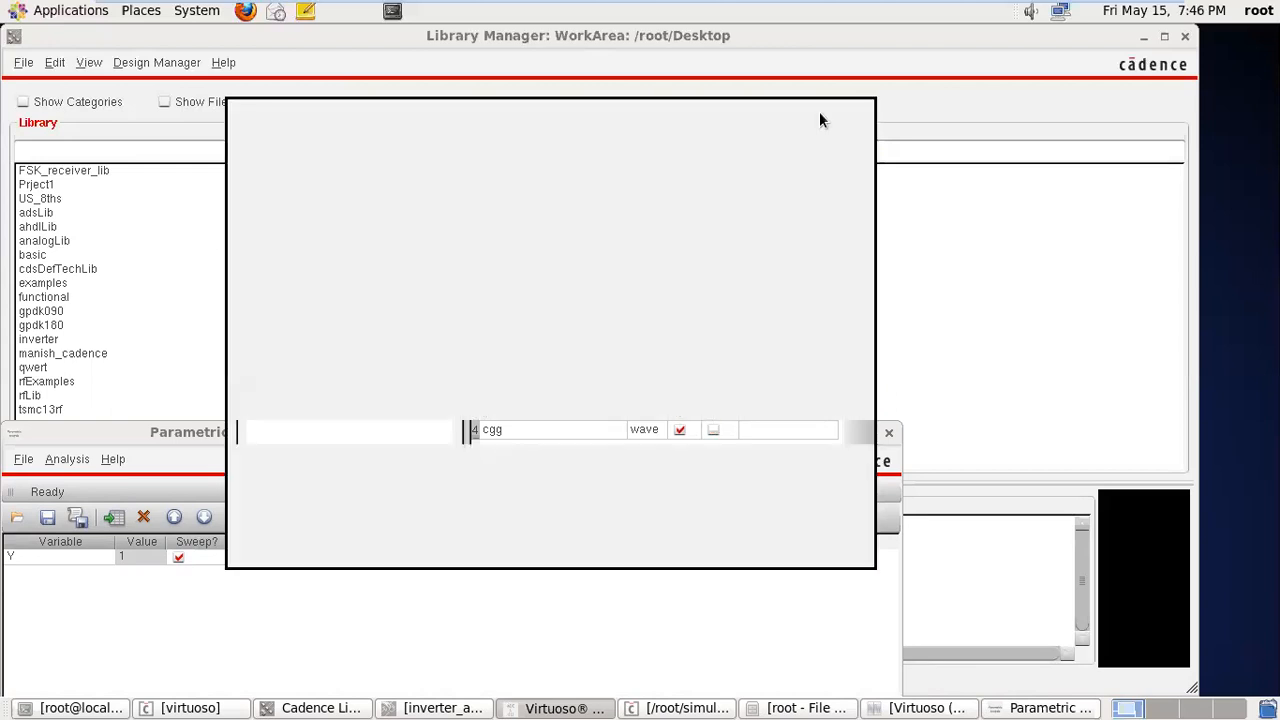
- Run the parametric sweep of variable Y and maximize the resulting gm and cgg waveform window
drag(563, 430, 643, 313)
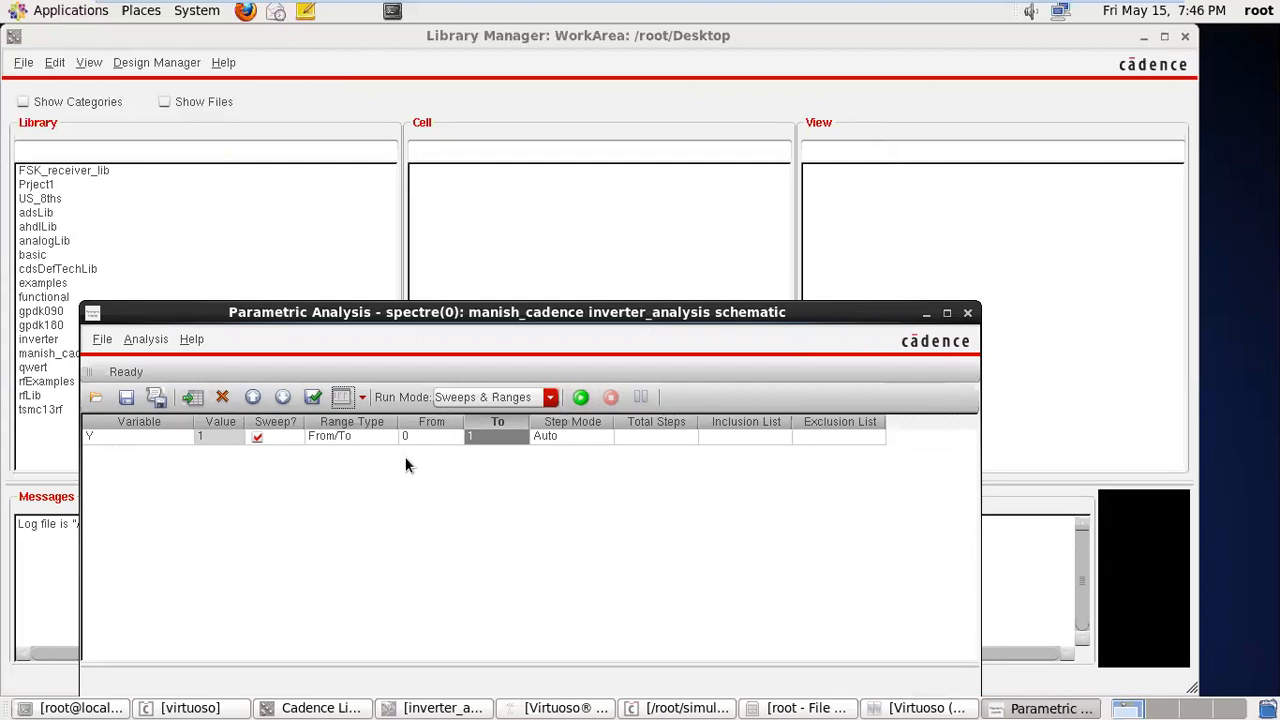
click(579, 397)
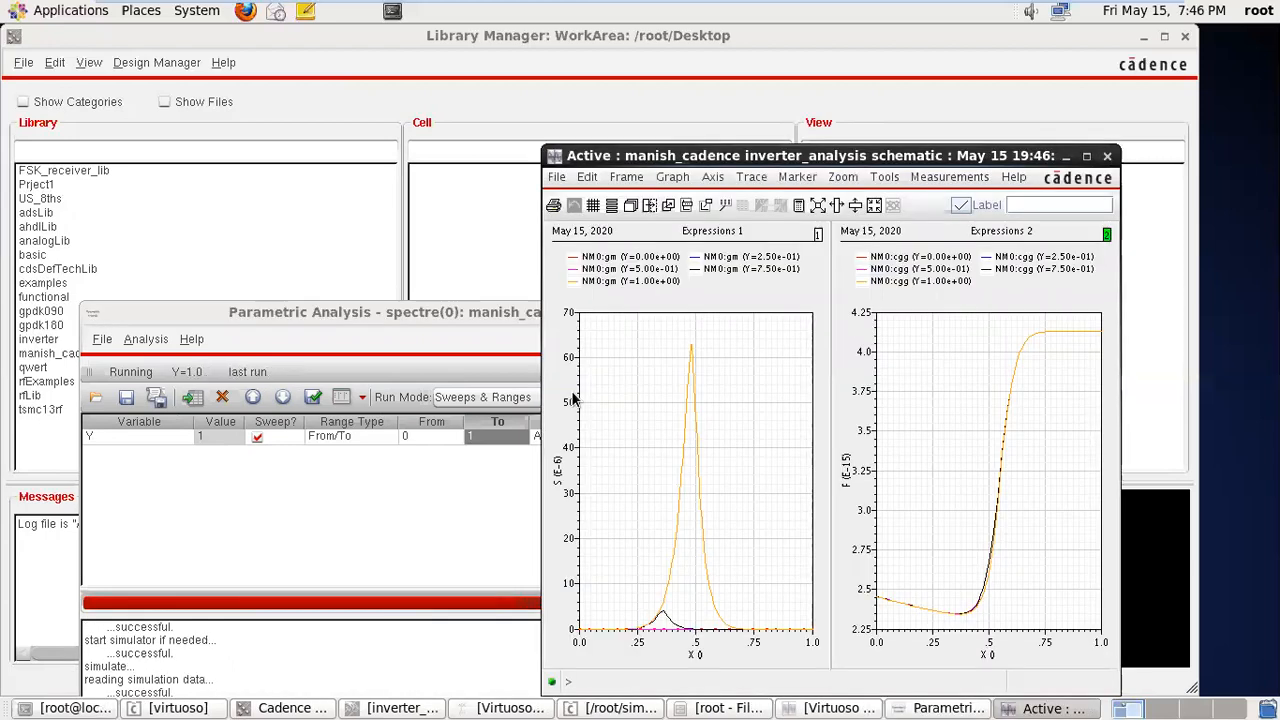
click(1086, 157)
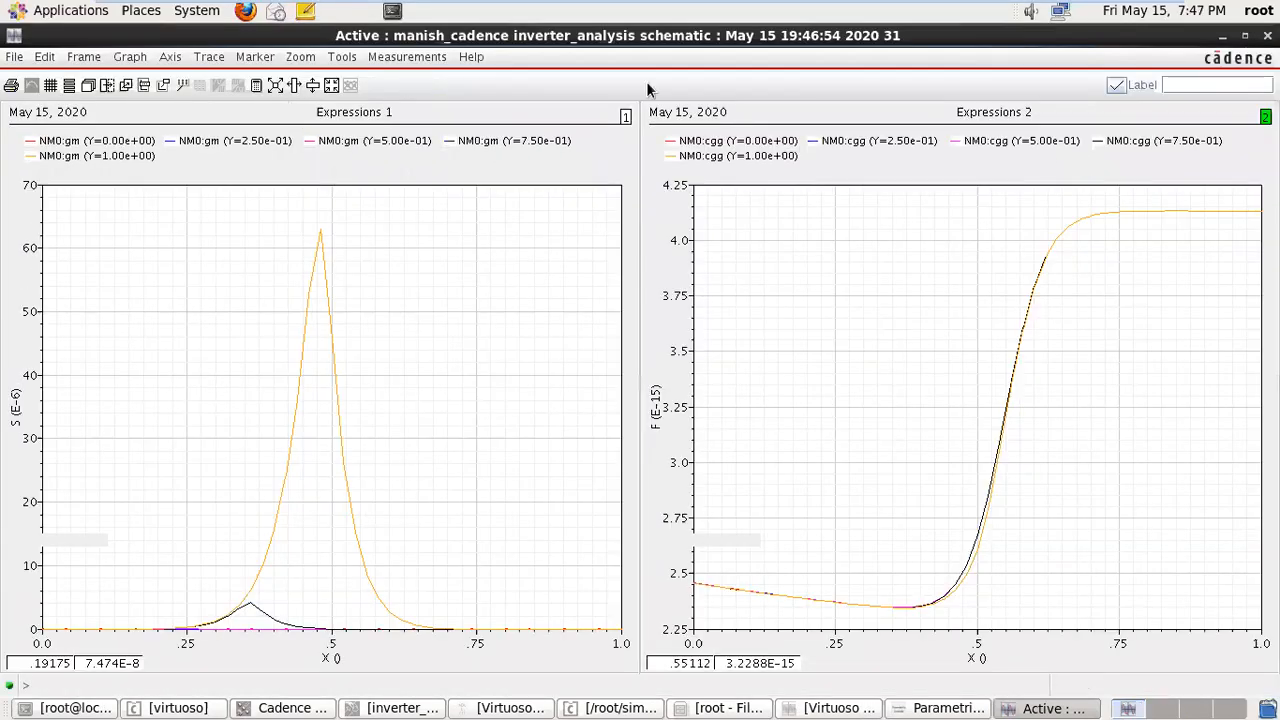
- Split the cgg graph and the gm graph into separate strips per Y value, and close the waveform window
click(167, 59)
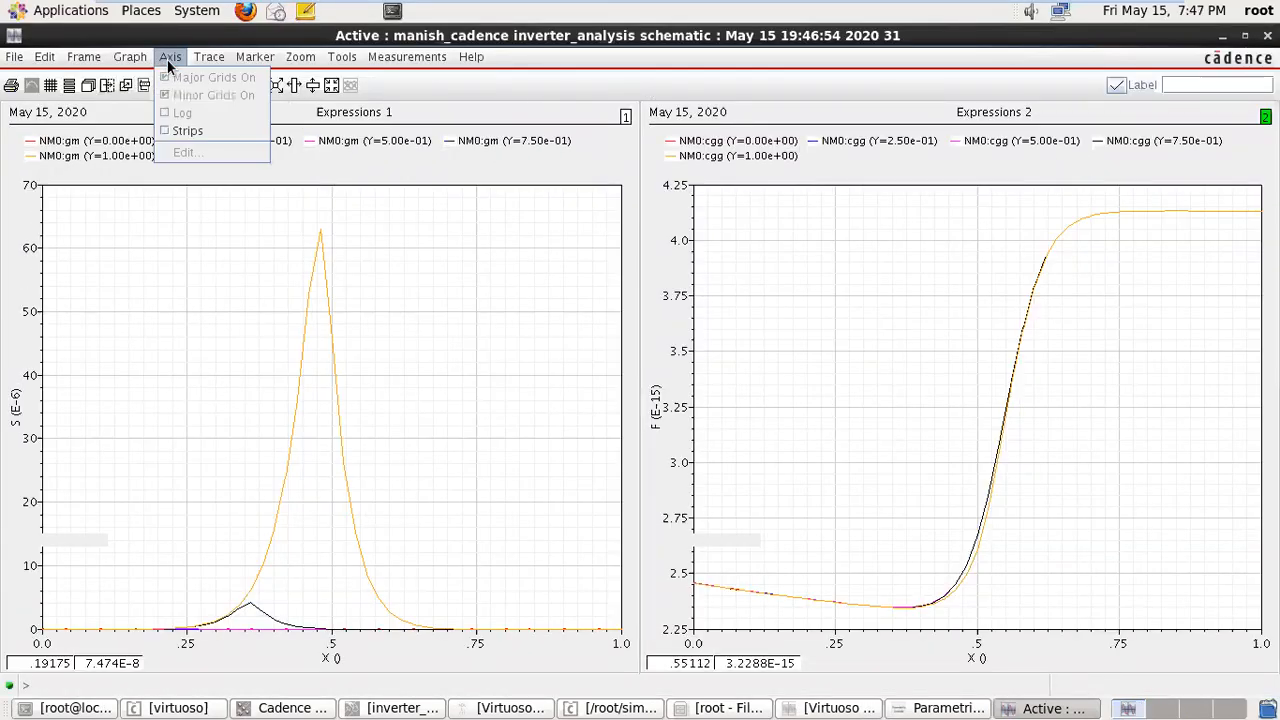
click(165, 124)
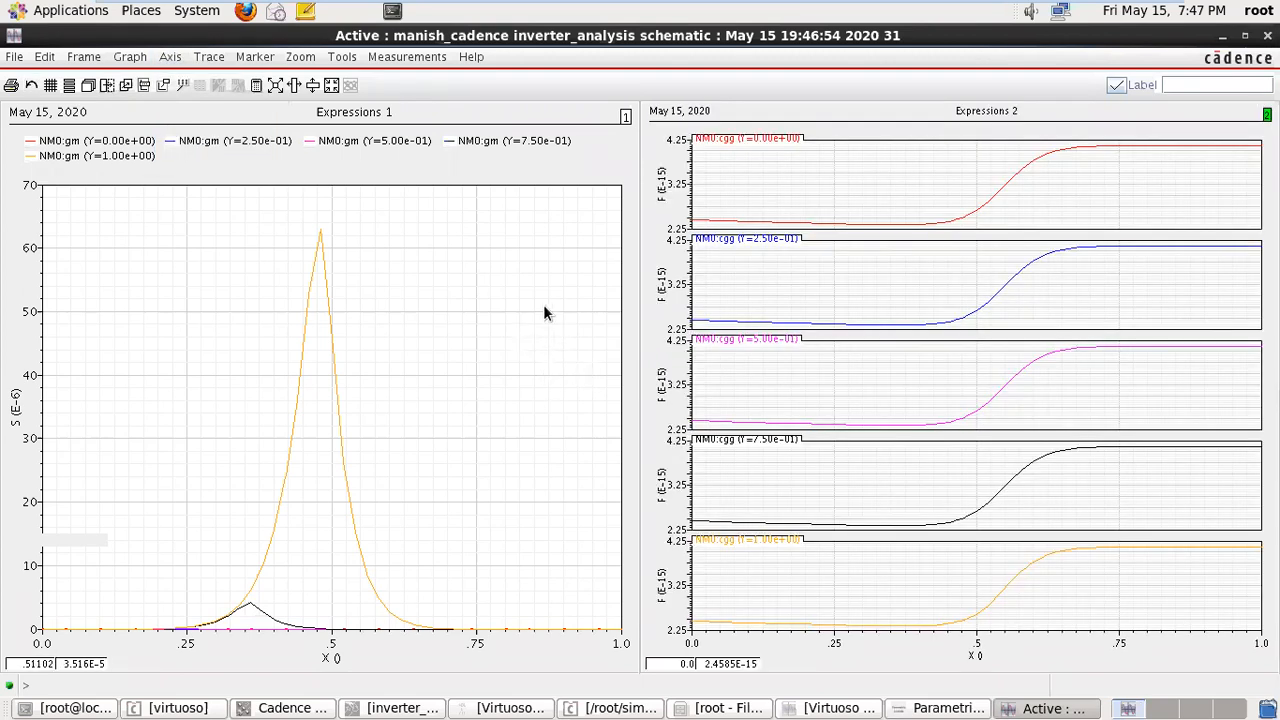
click(624, 119)
click(170, 56)
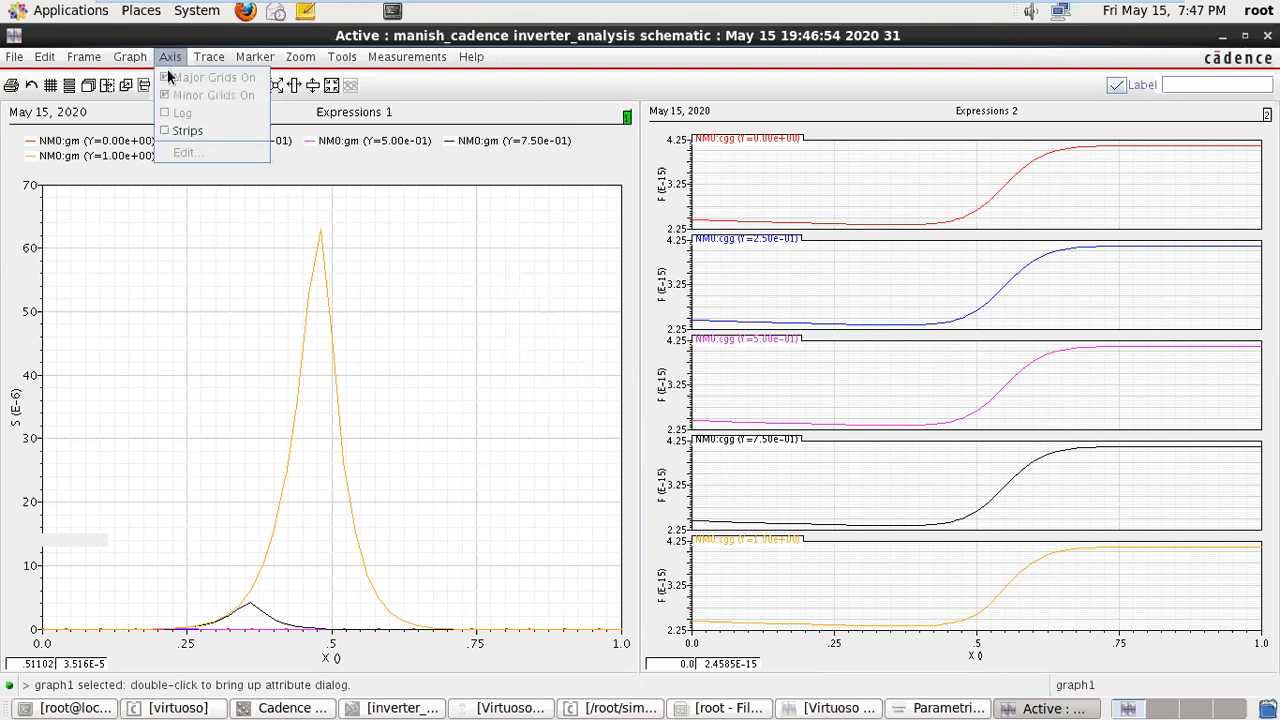
click(185, 131)
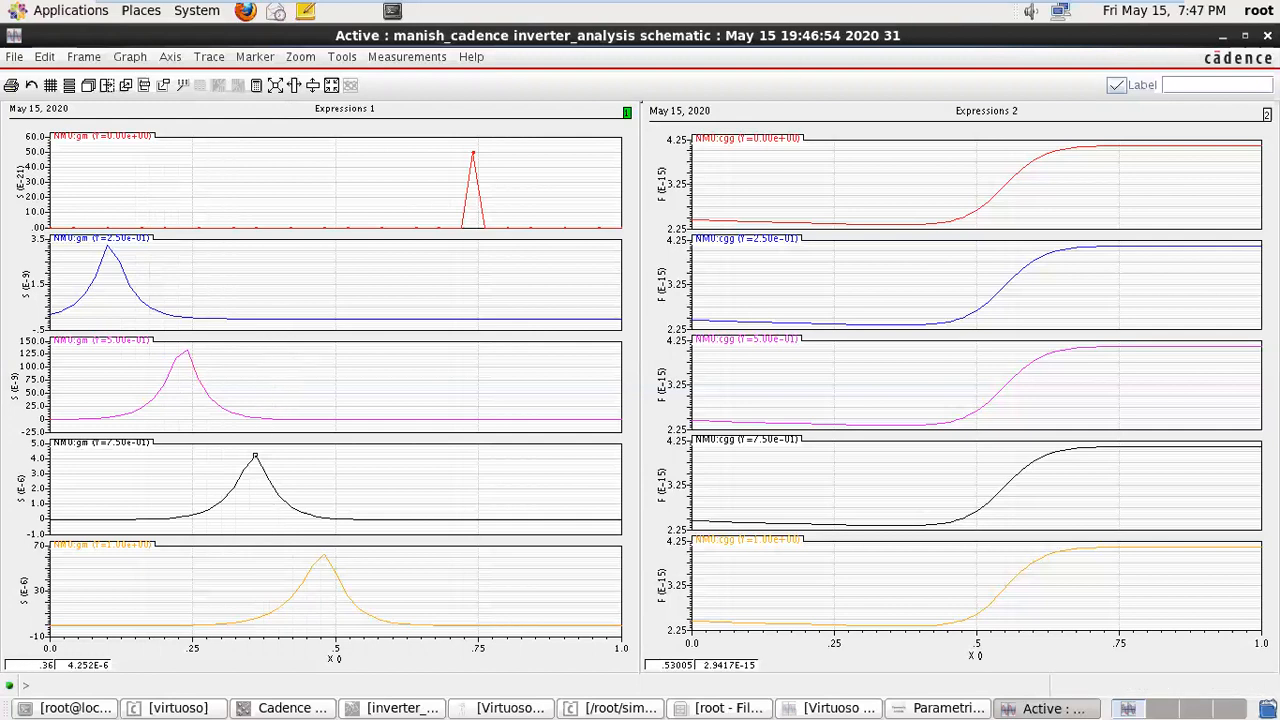
click(1268, 35)
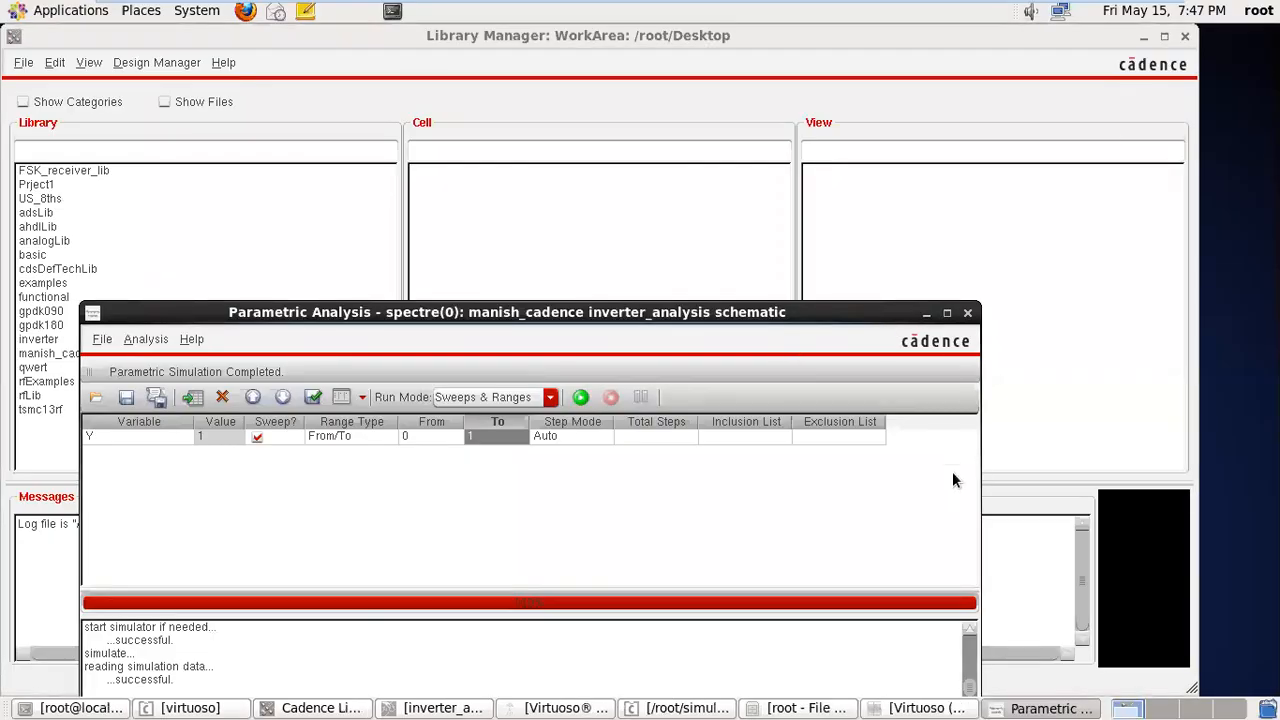
- Turn off plotting of gm and cgg, turn on plotting of vout and vin, and clear the windows covering the Parametric Analysis
click(688, 708)
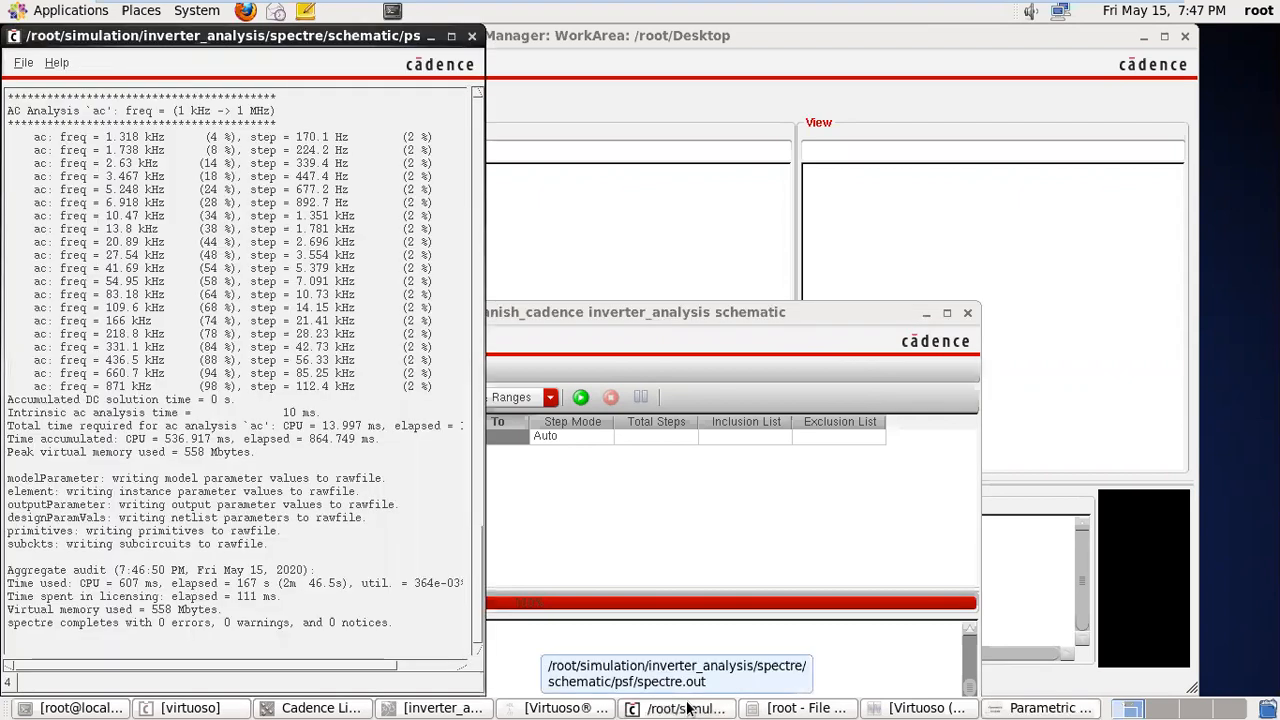
click(557, 708)
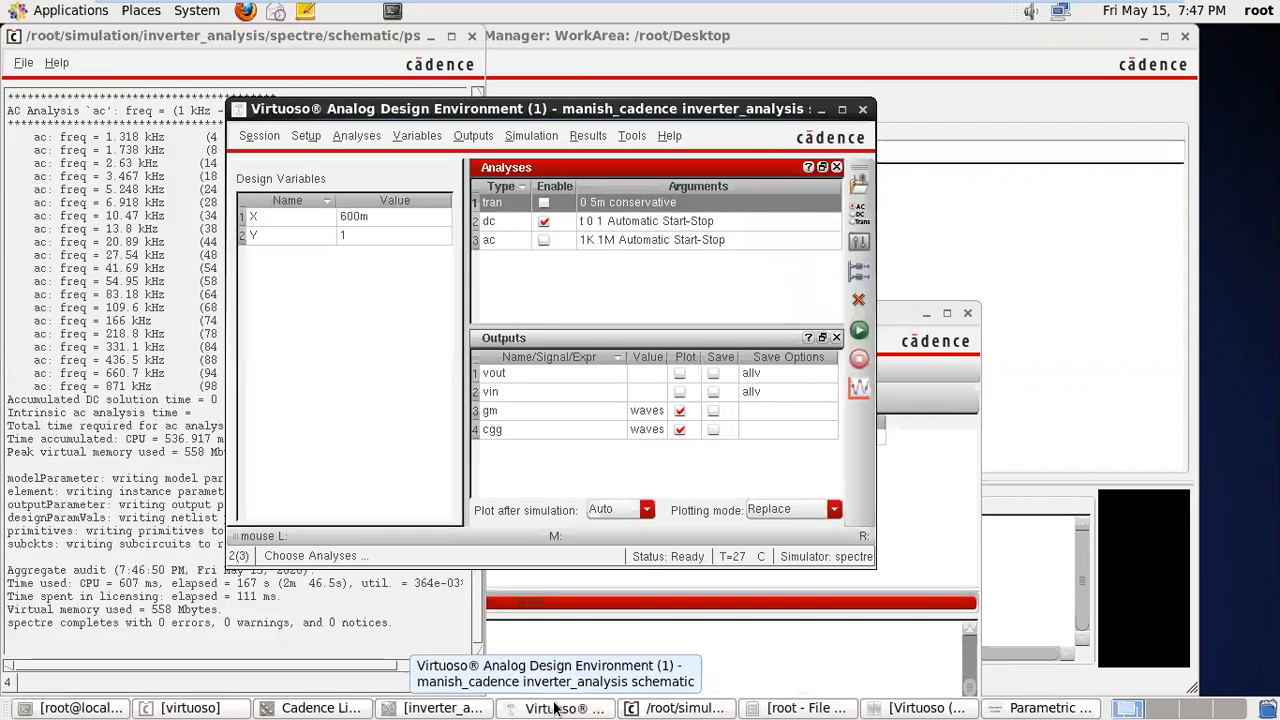
click(680, 411)
click(678, 413)
click(679, 430)
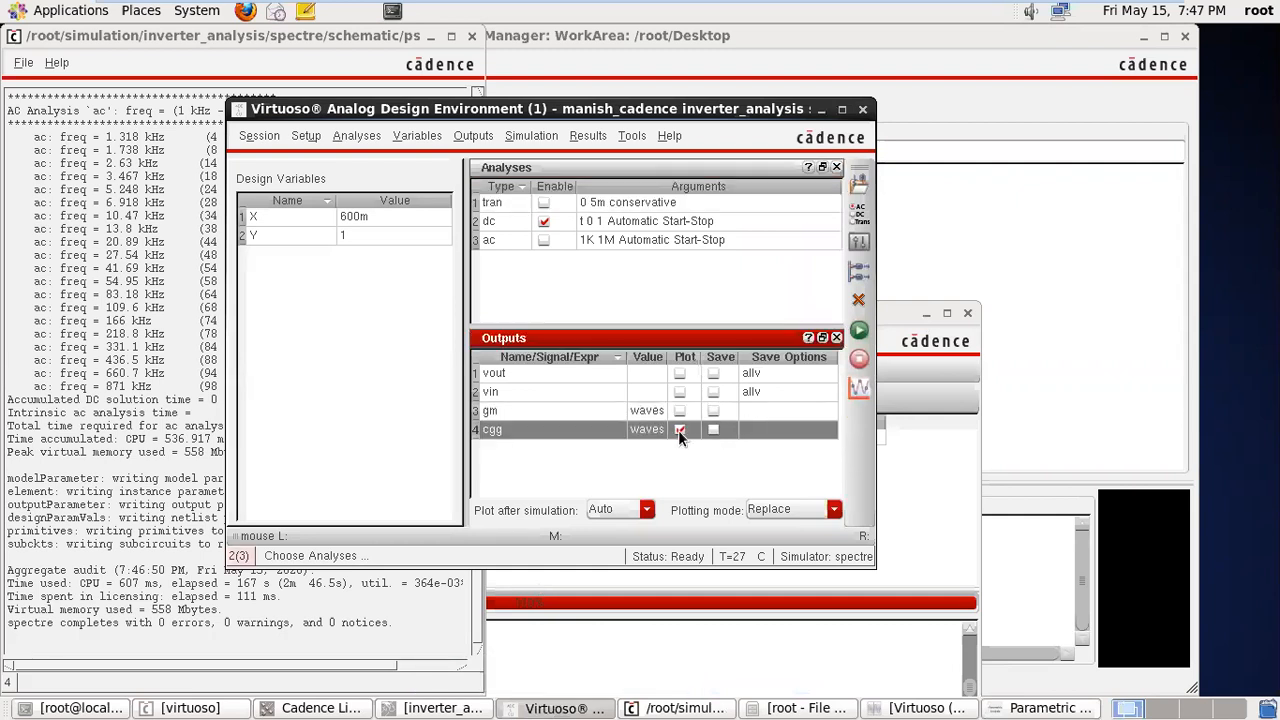
click(679, 373)
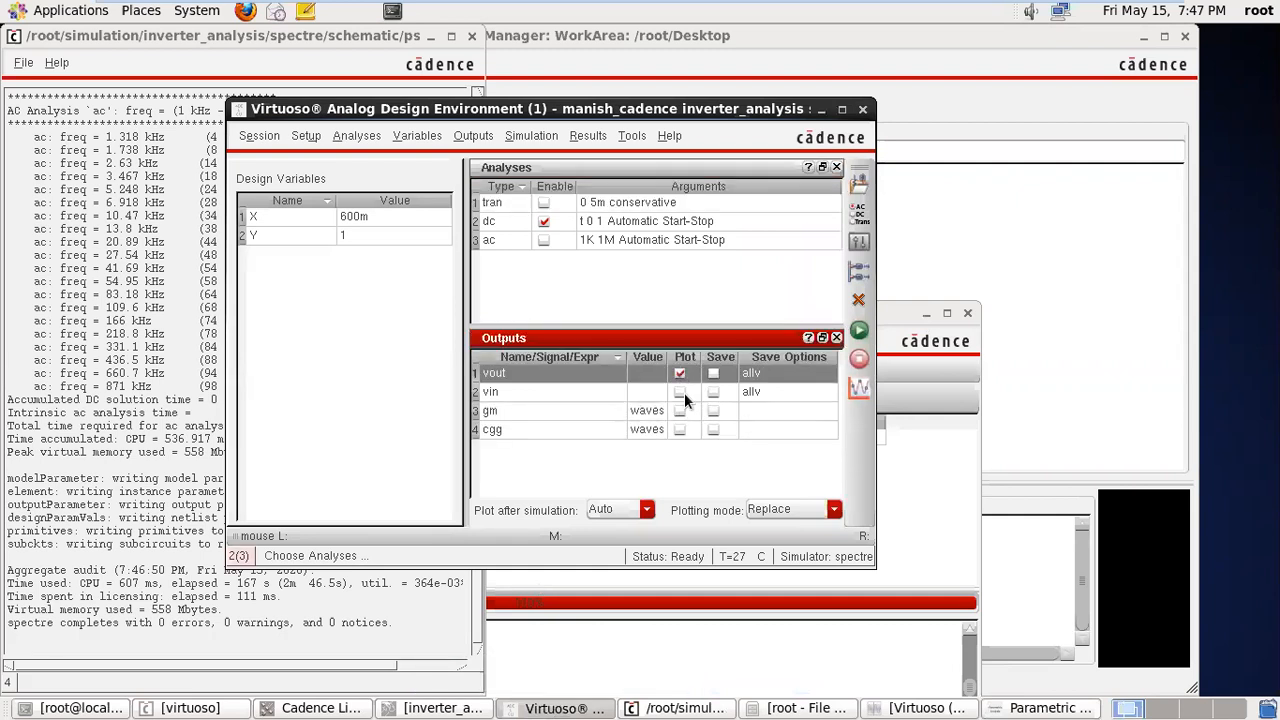
click(680, 392)
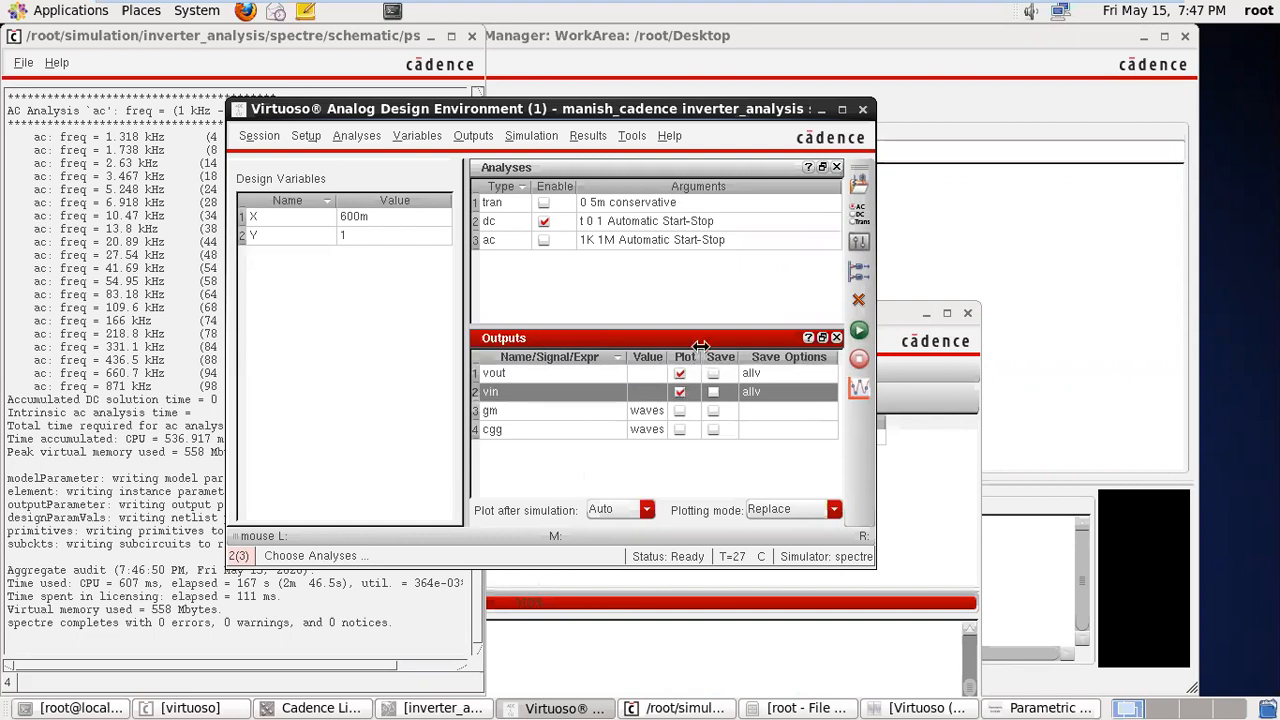
click(818, 110)
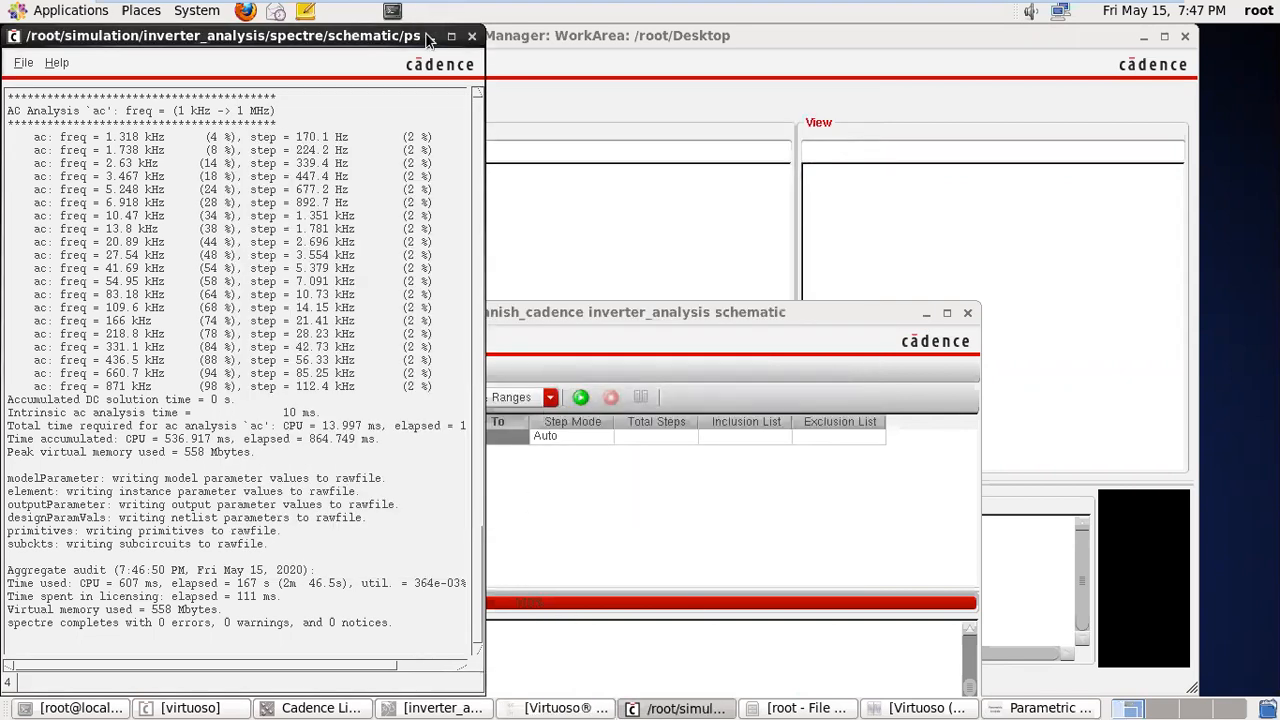
click(451, 36)
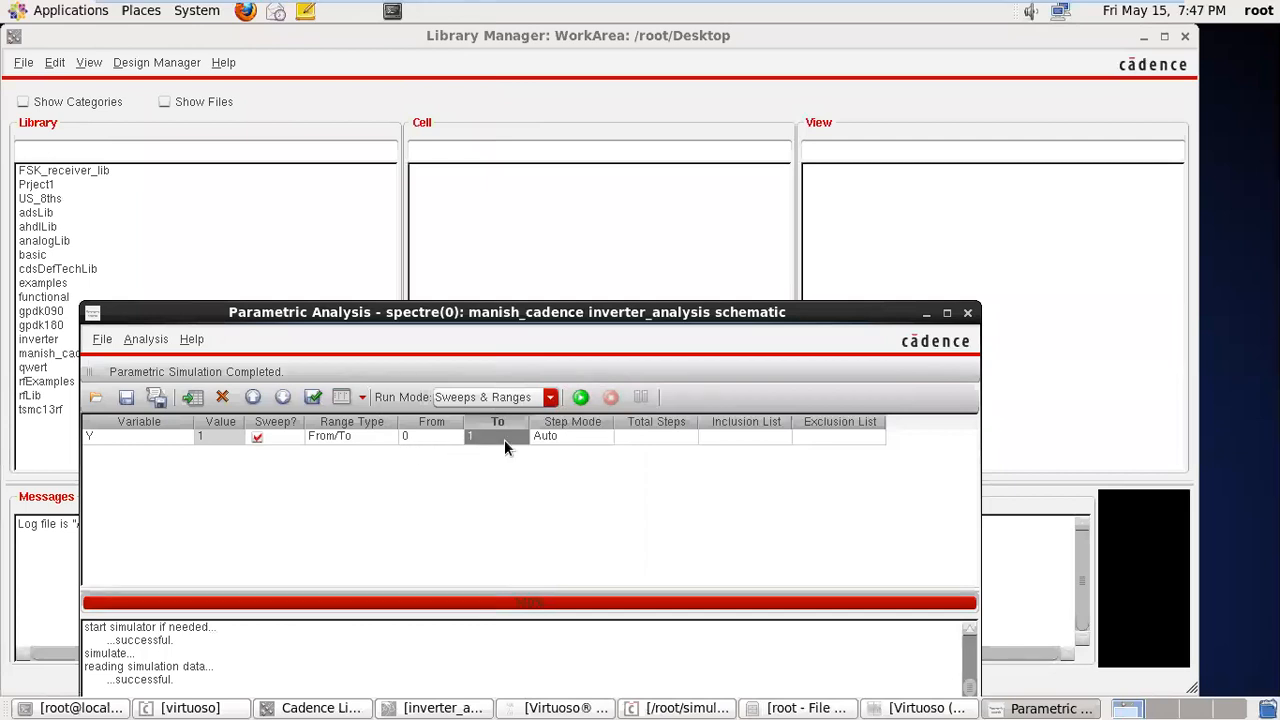
- Set the total steps of the Y sweep to 4 and run the parametric analysis
click(640, 438)
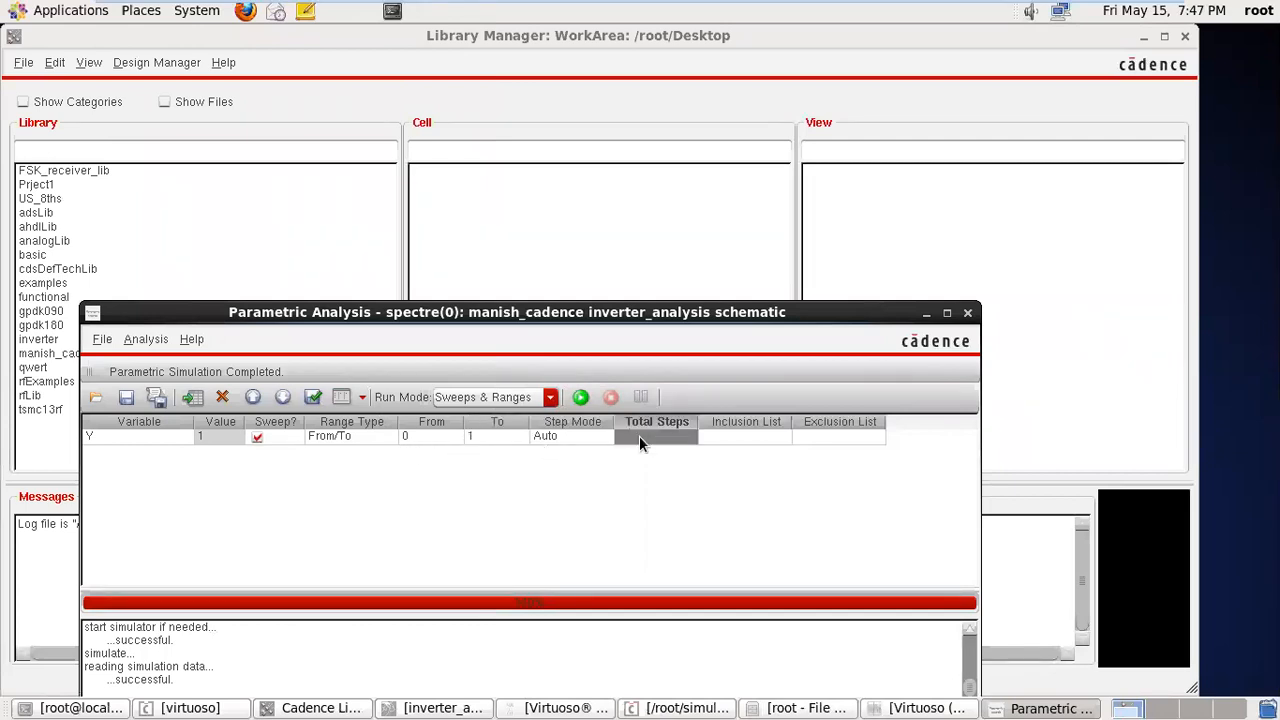
click(641, 437)
text(4)
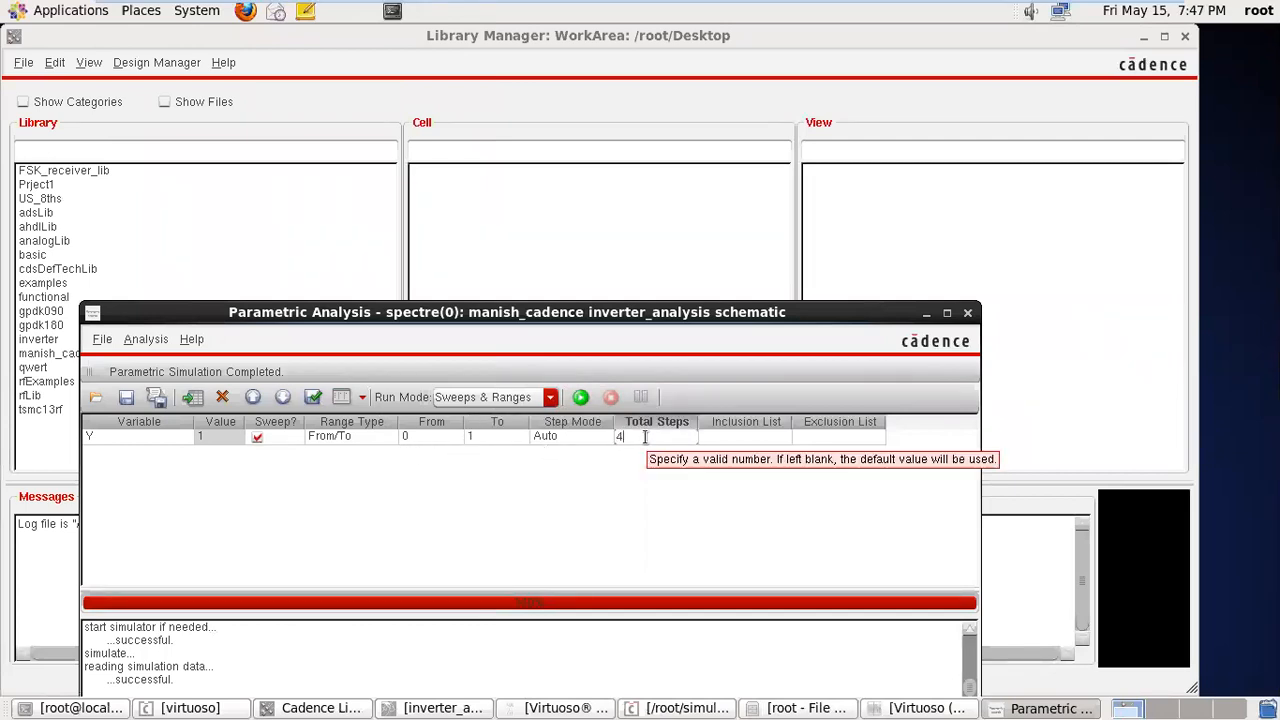
click(580, 397)
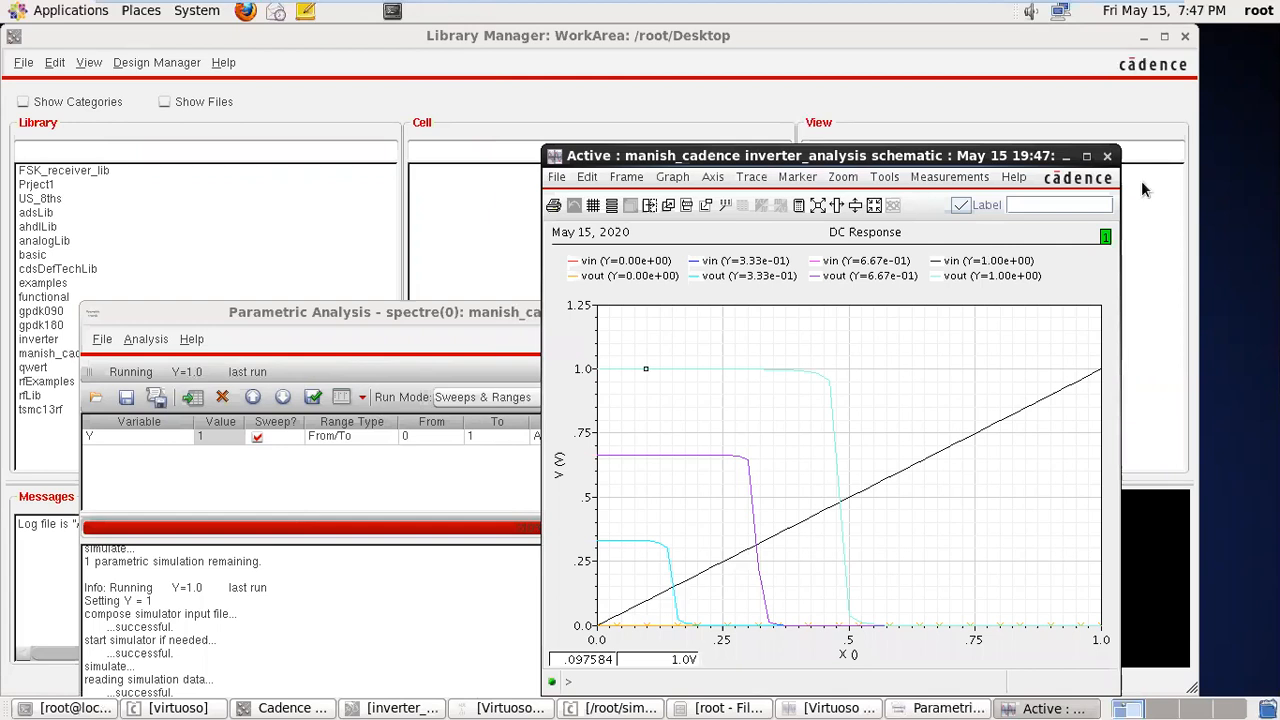
- Maximize the DC Response waveform window and split its vin and vout traces into strips
click(1086, 156)
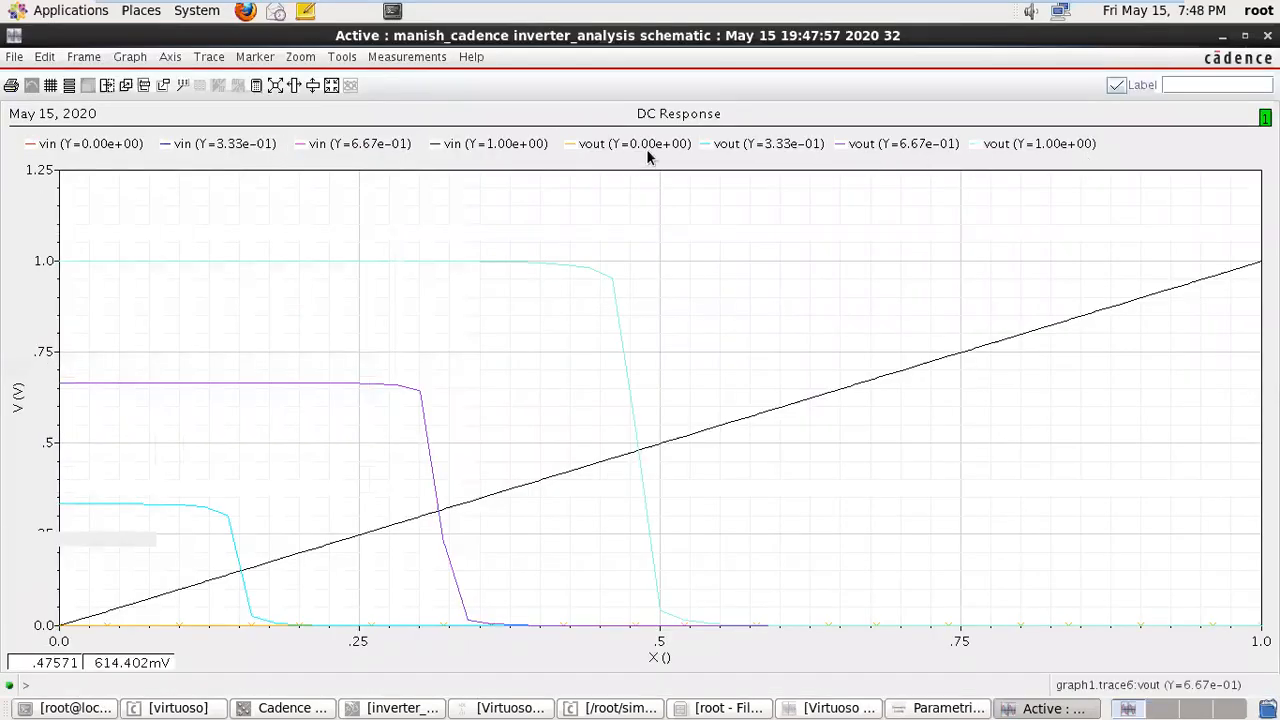
click(163, 55)
click(166, 134)
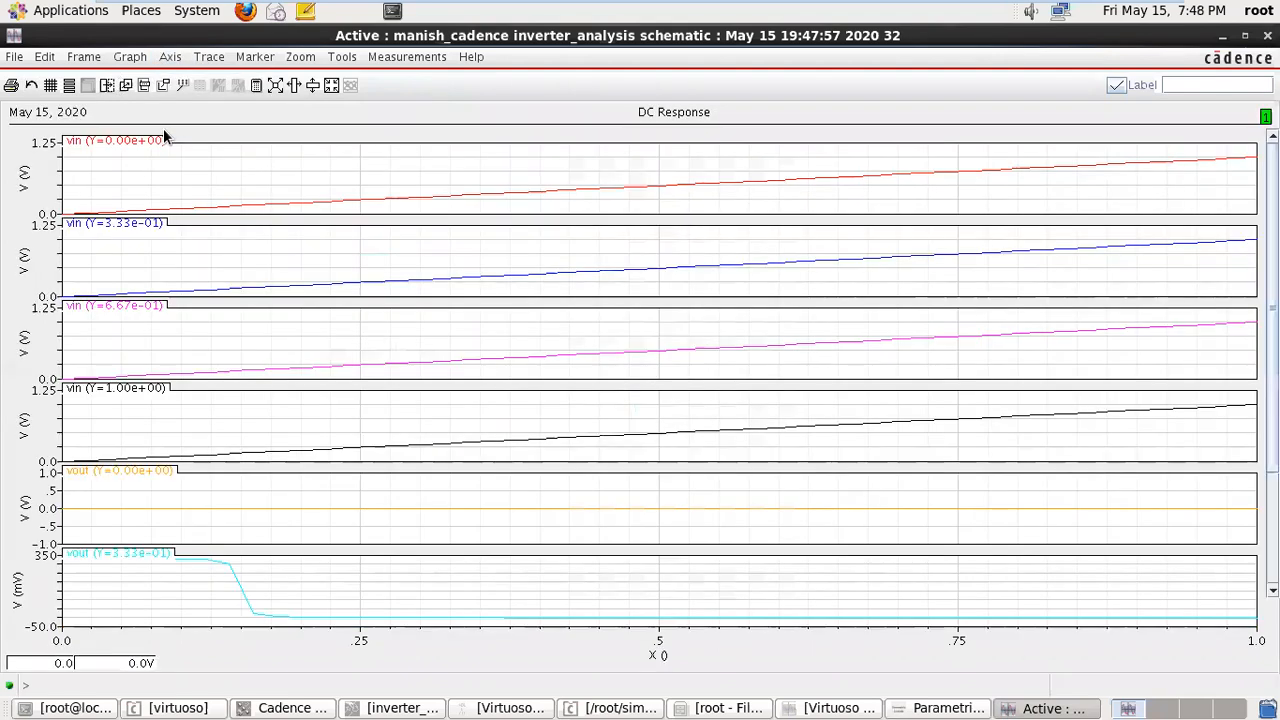
- Examine the vin strips and the vout strip at Y=0 one after another, and close the waveform window
click(303, 205)
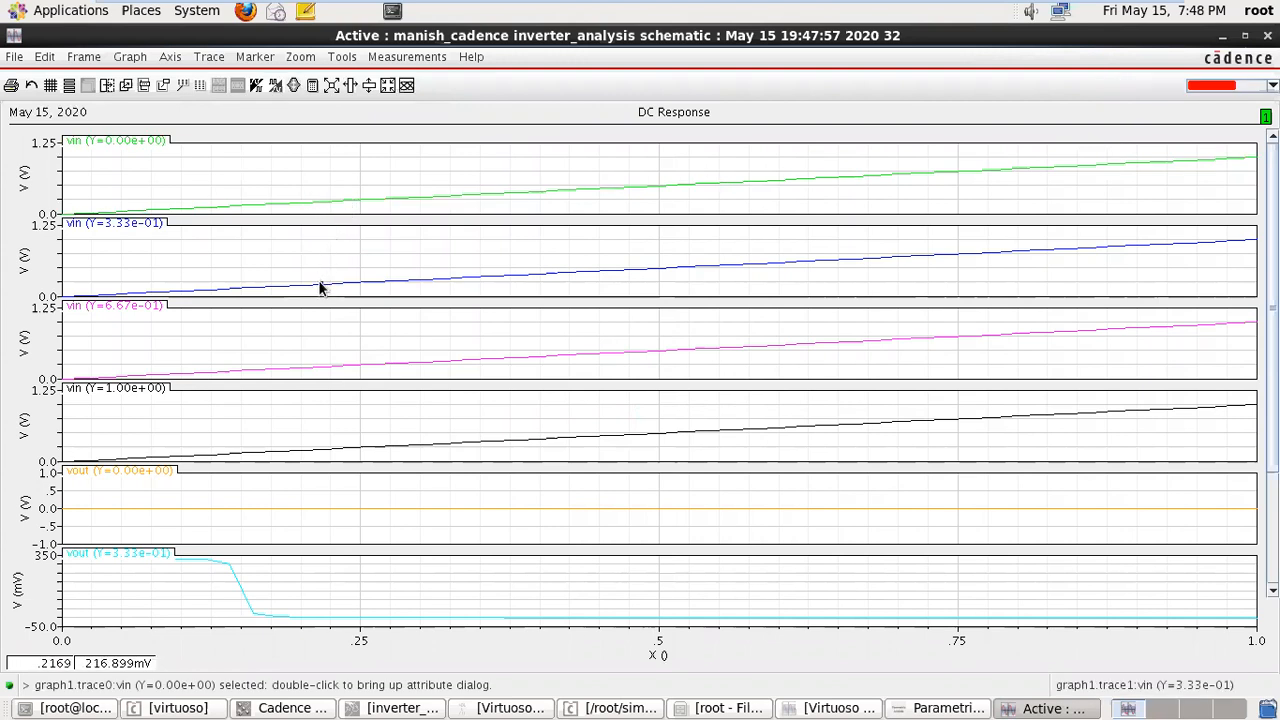
click(346, 284)
click(374, 358)
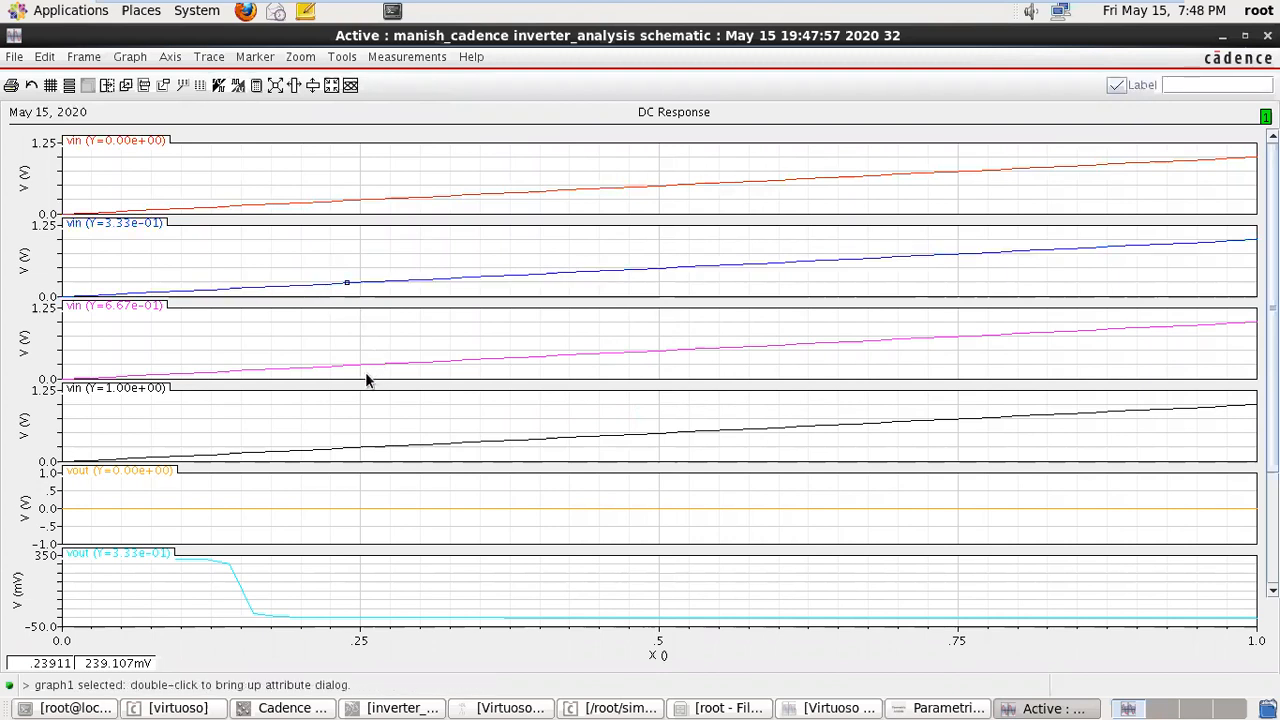
click(336, 443)
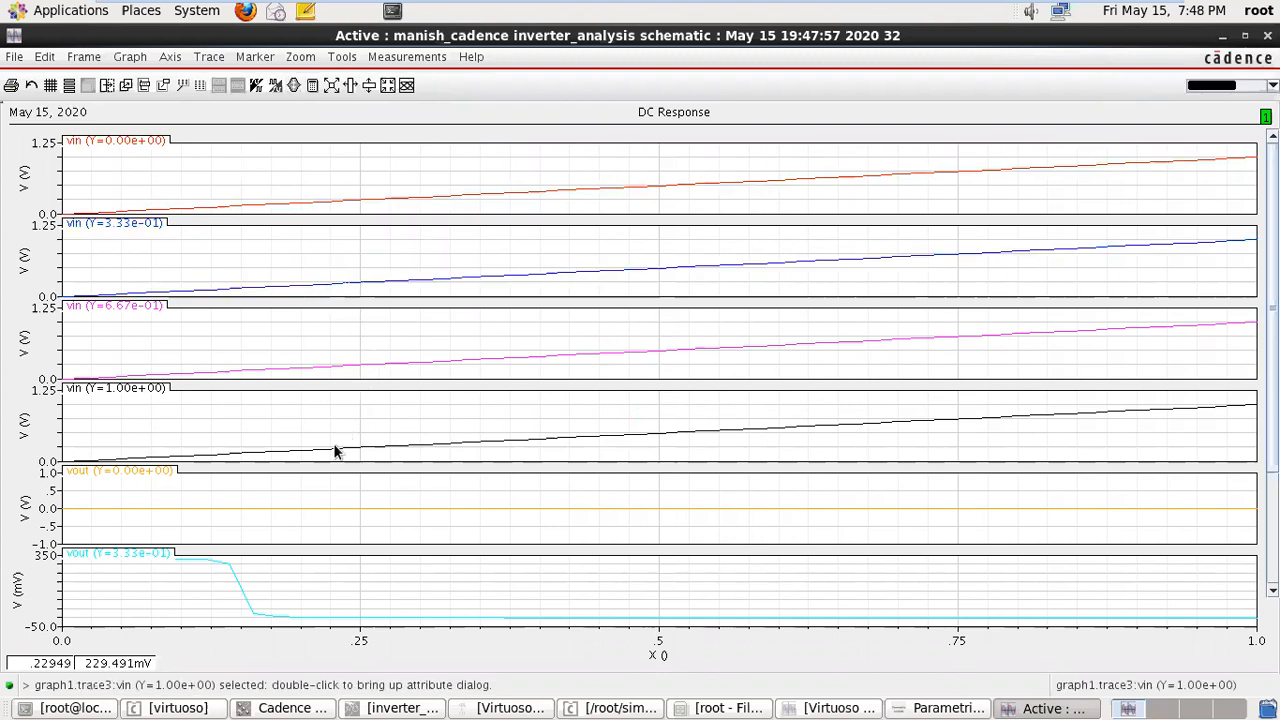
click(323, 510)
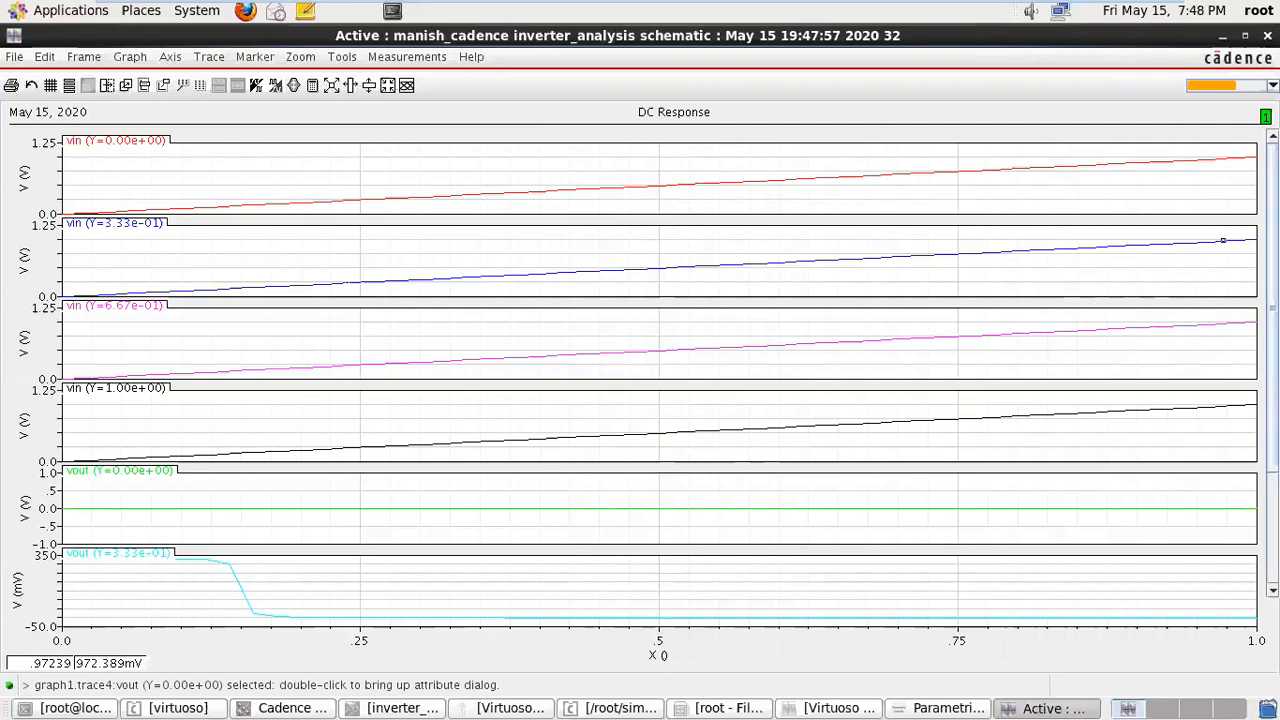
click(1267, 35)
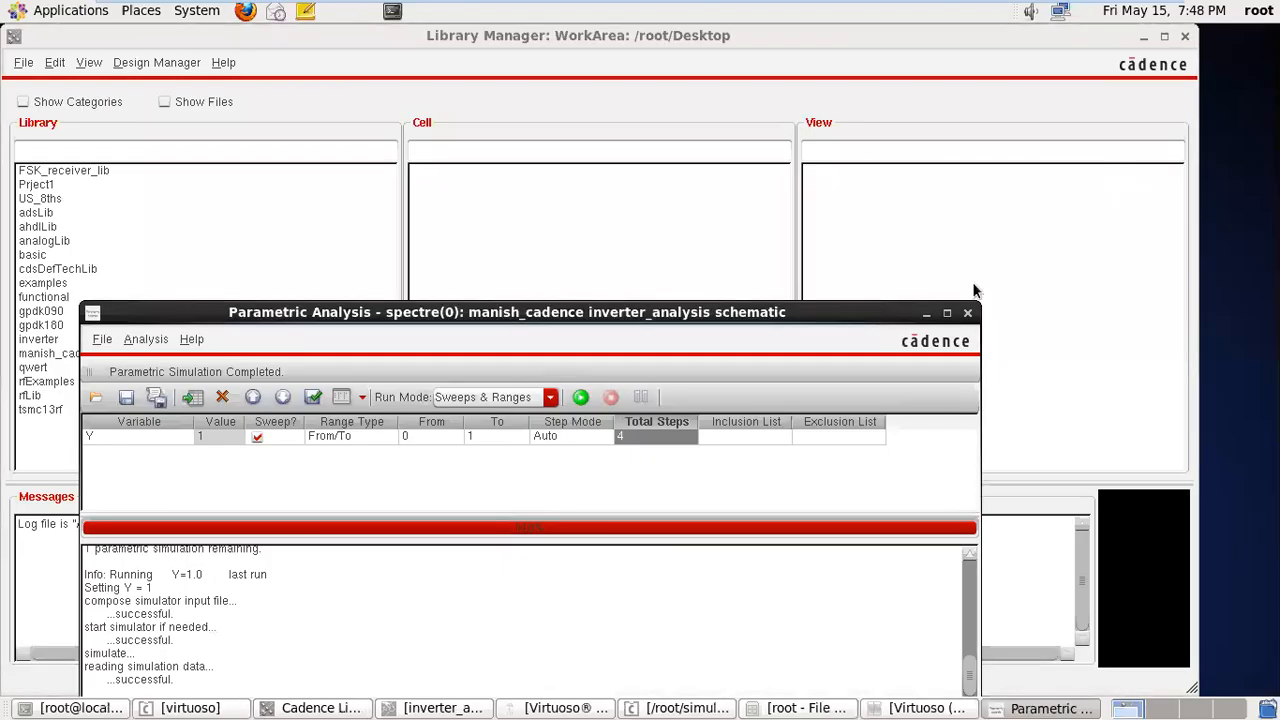
- Minimize the Parametric Analysis, the Library Manager and the CentOS virtual machine window
click(926, 314)
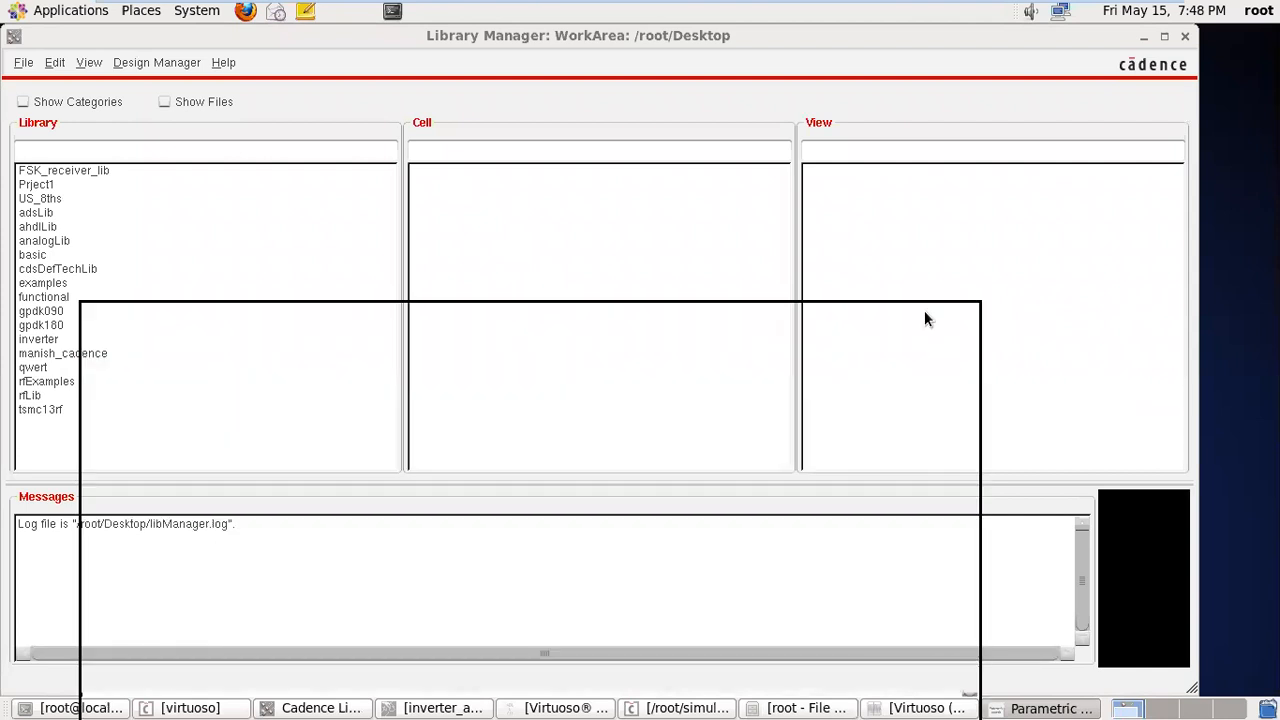
click(1145, 38)
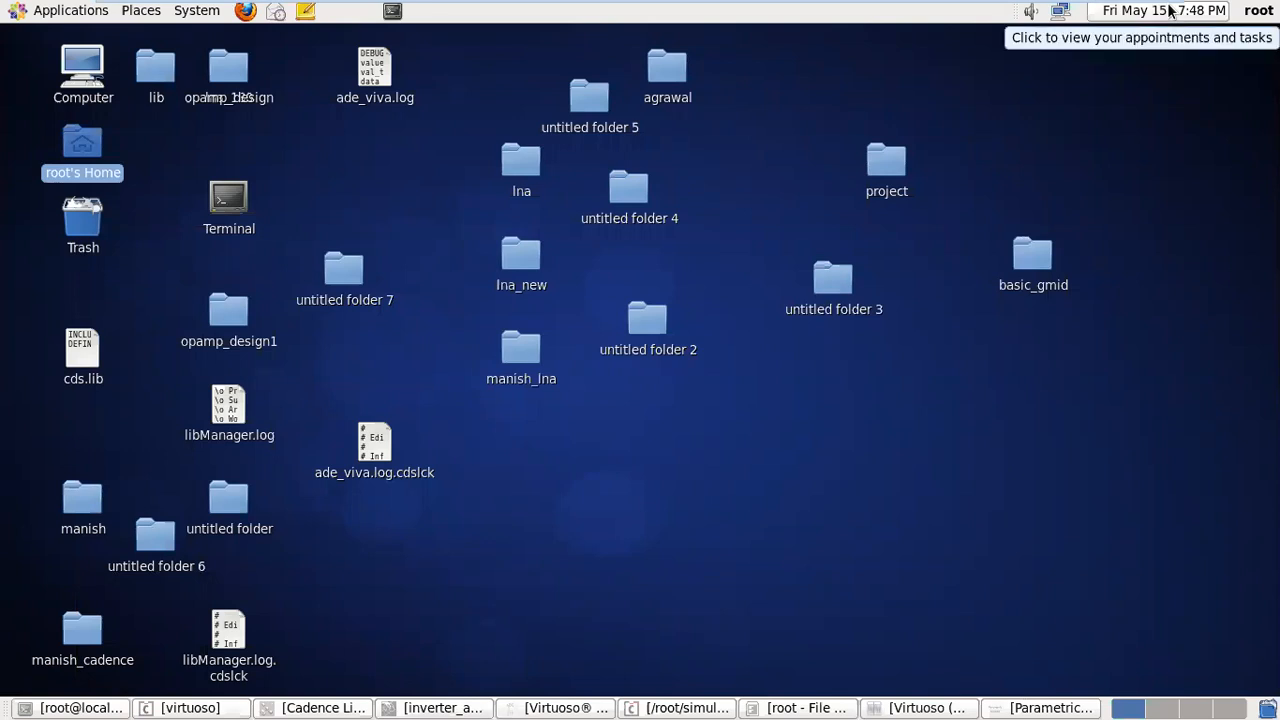
mouse_move(1182, 8)
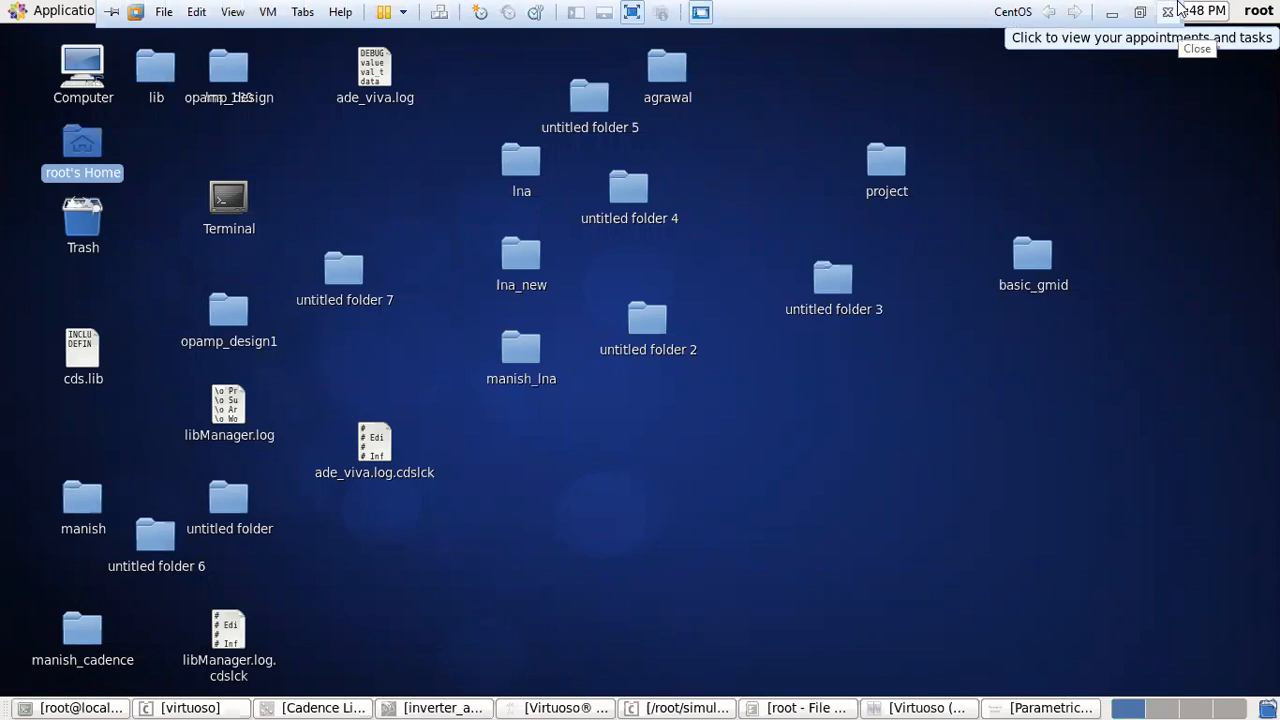
click(1114, 19)
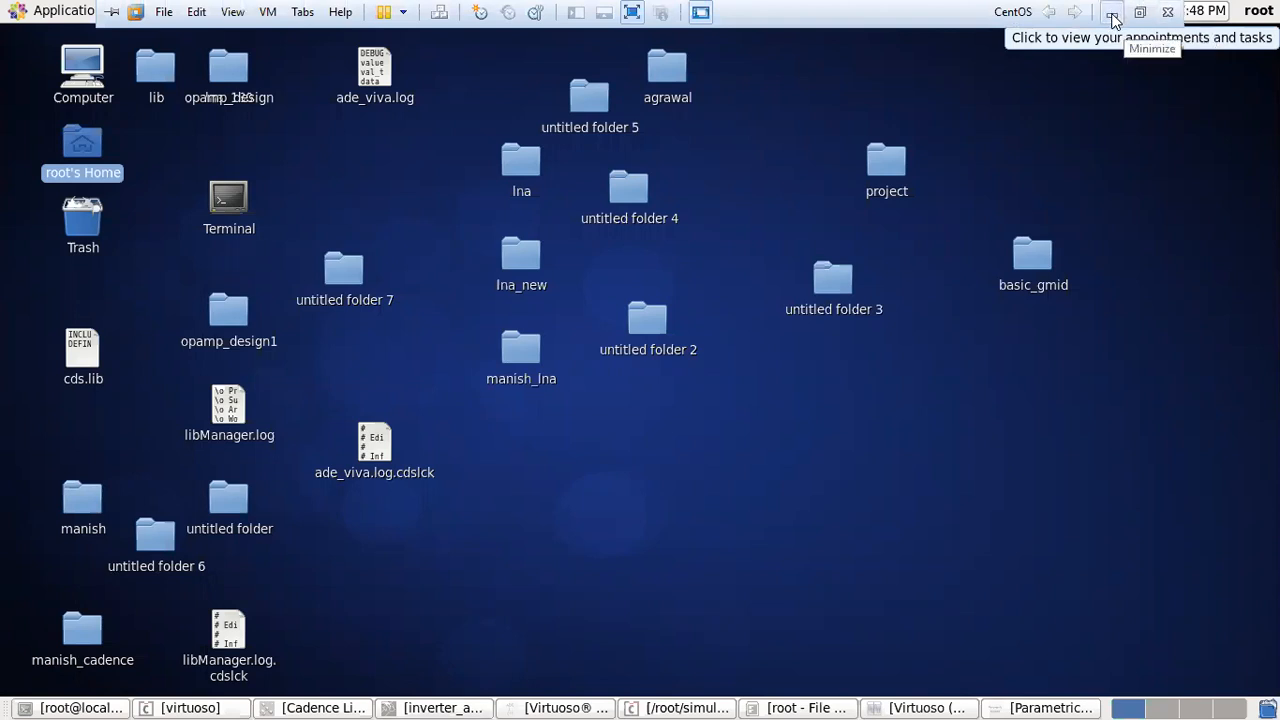